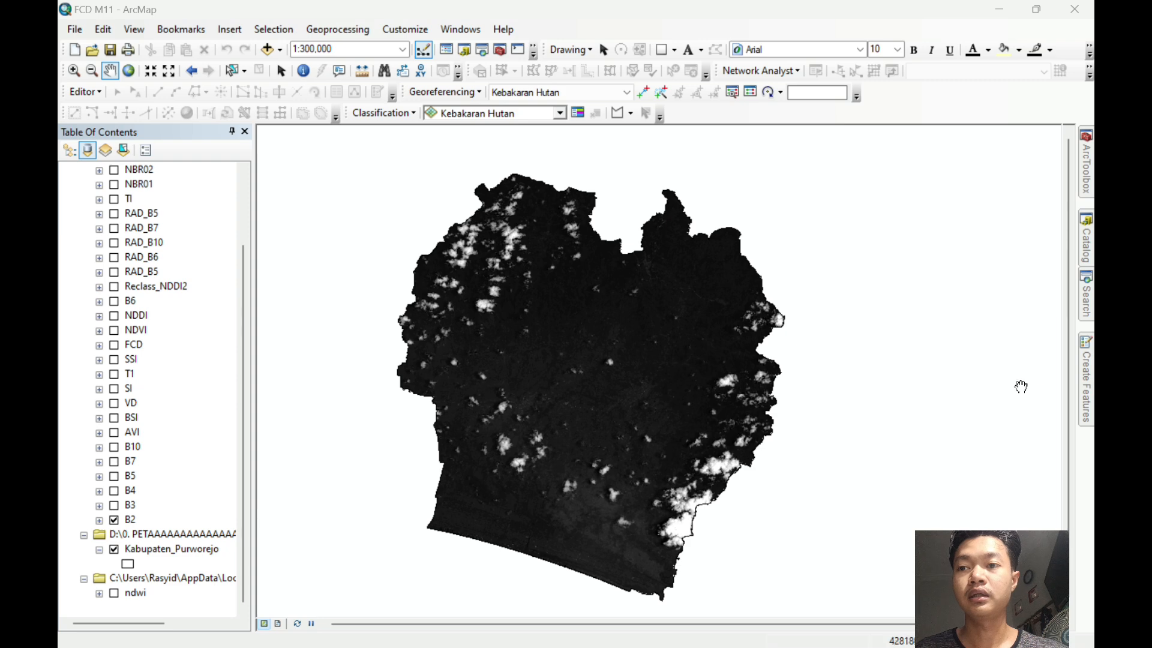
Search the tools for raster calculator and open the Spatial Analyst Raster Calculator.
click(1086, 297)
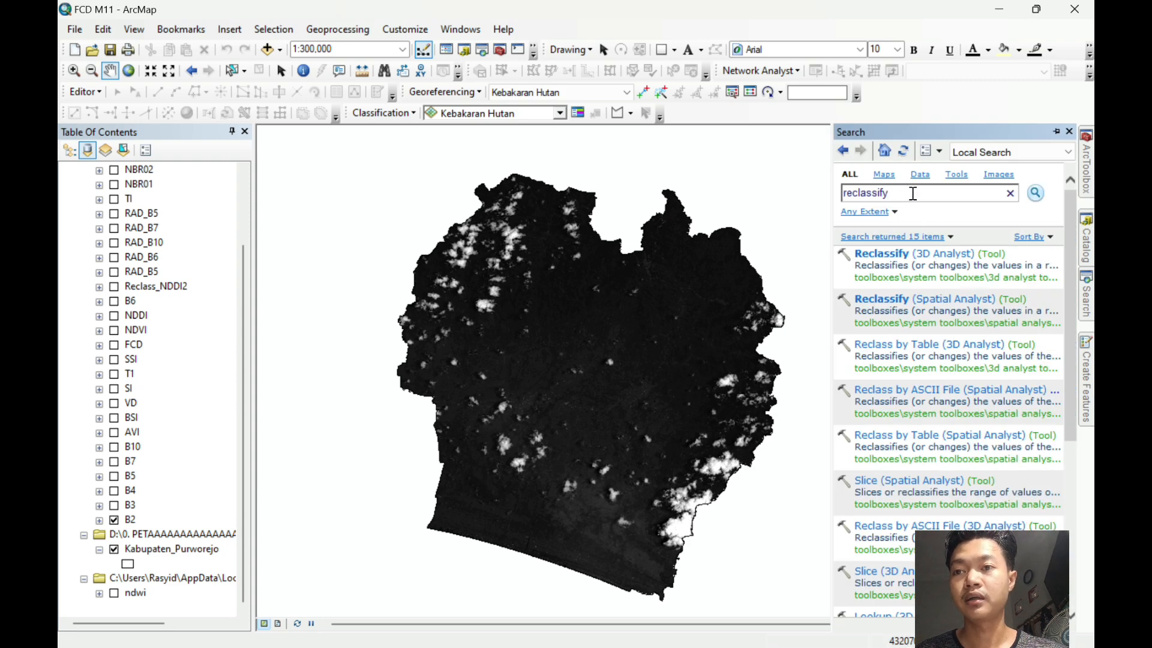
key(BackSpace)
key(BackSpace)
key(BackSpace)
key(BackSpace)
key(BackSpace)
key(BackSpace)
key(BackSpace)
key(BackSpace)
key(BackSpace)
key(BackSpace)
text(ras)
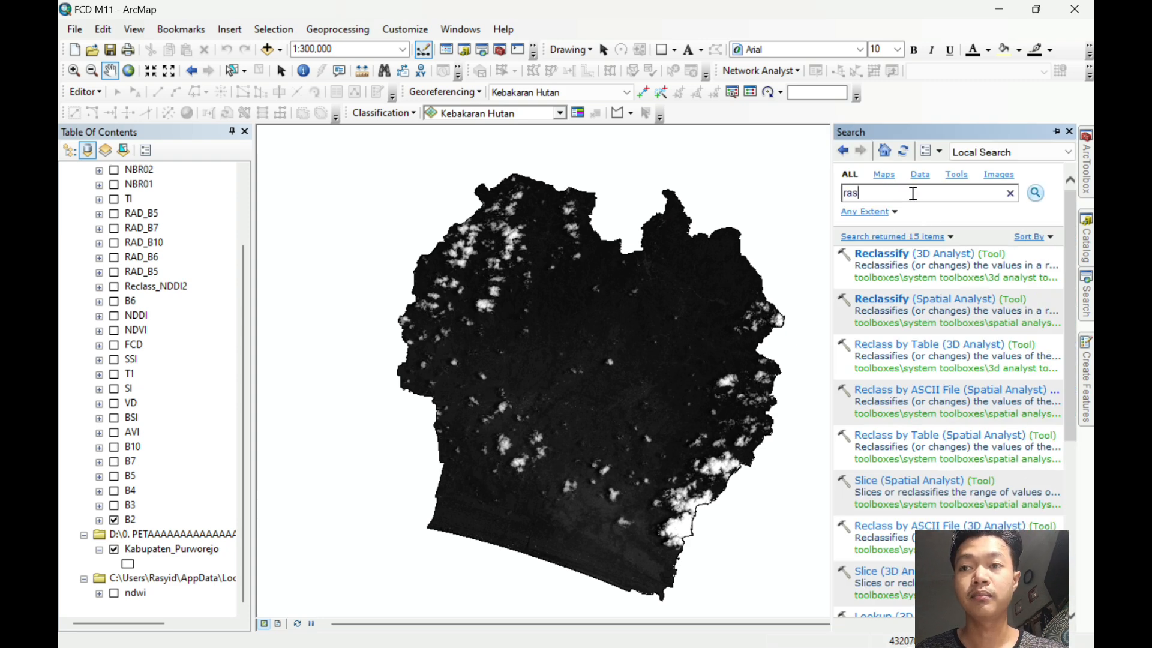
text(ter )
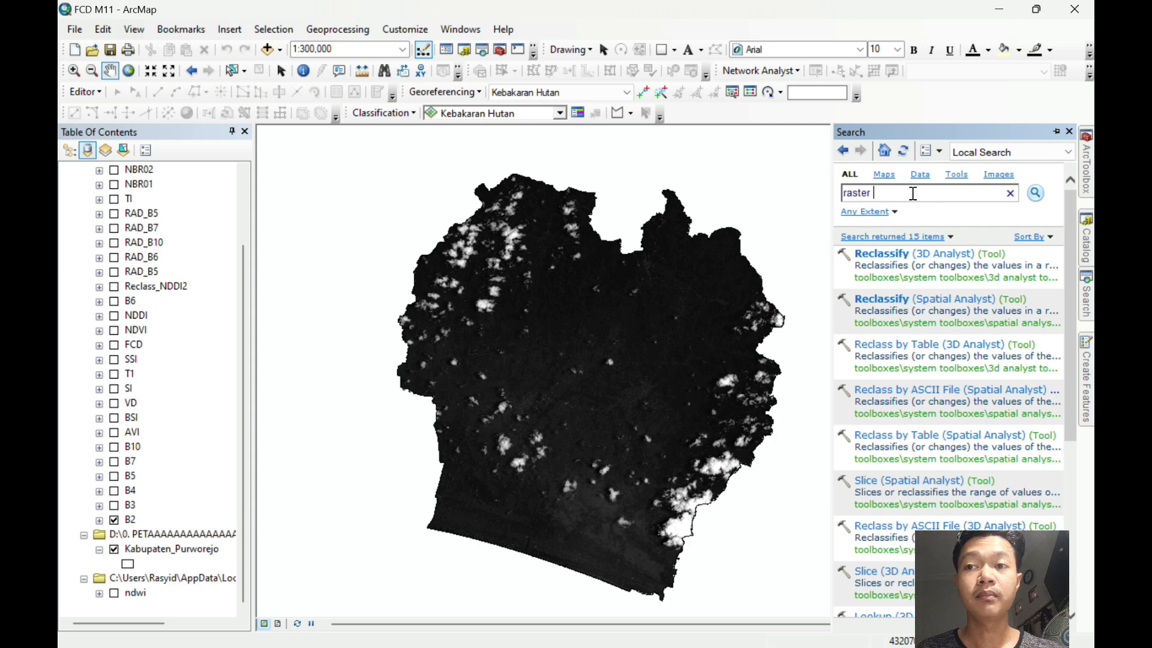
text(calculator)
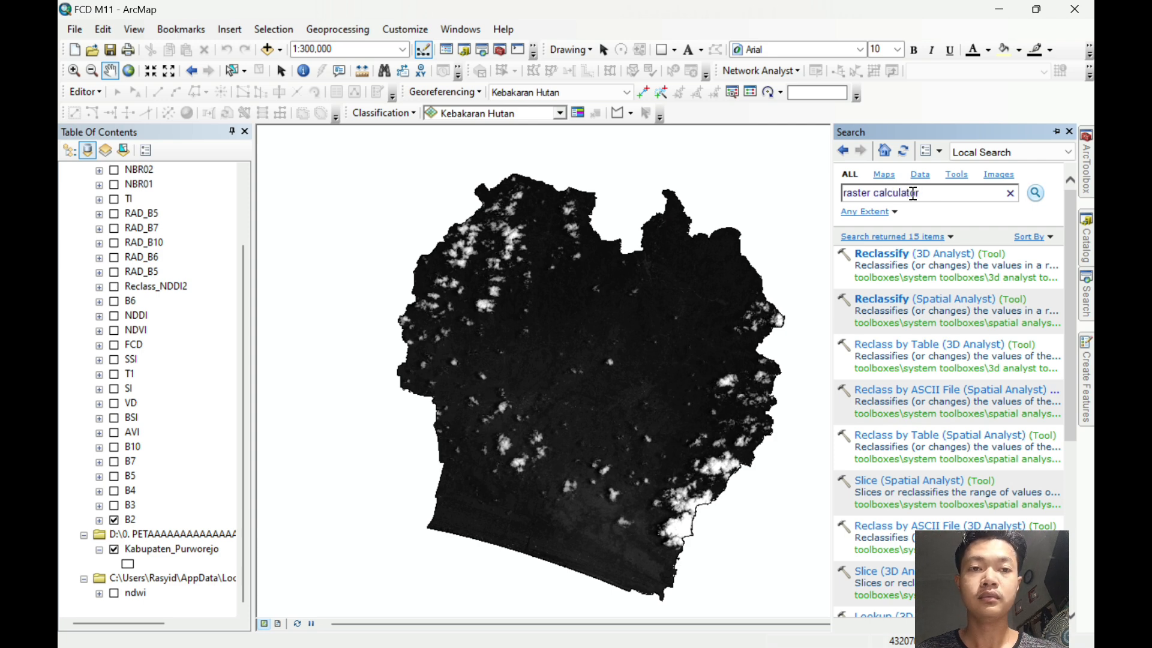
key(Return)
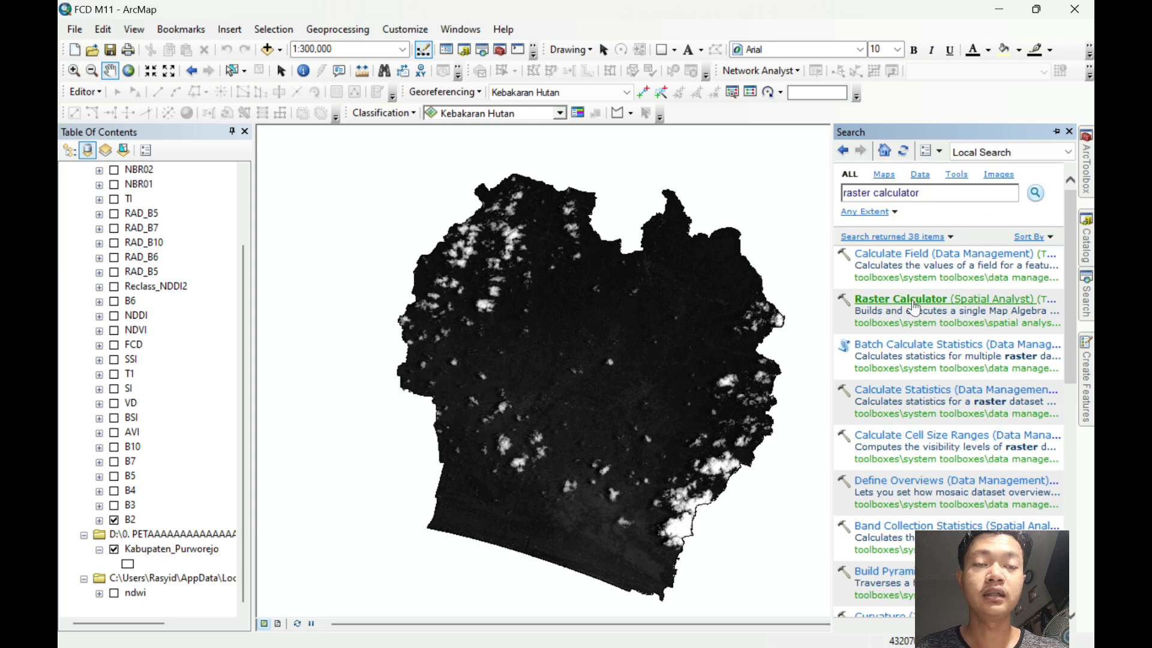
click(912, 300)
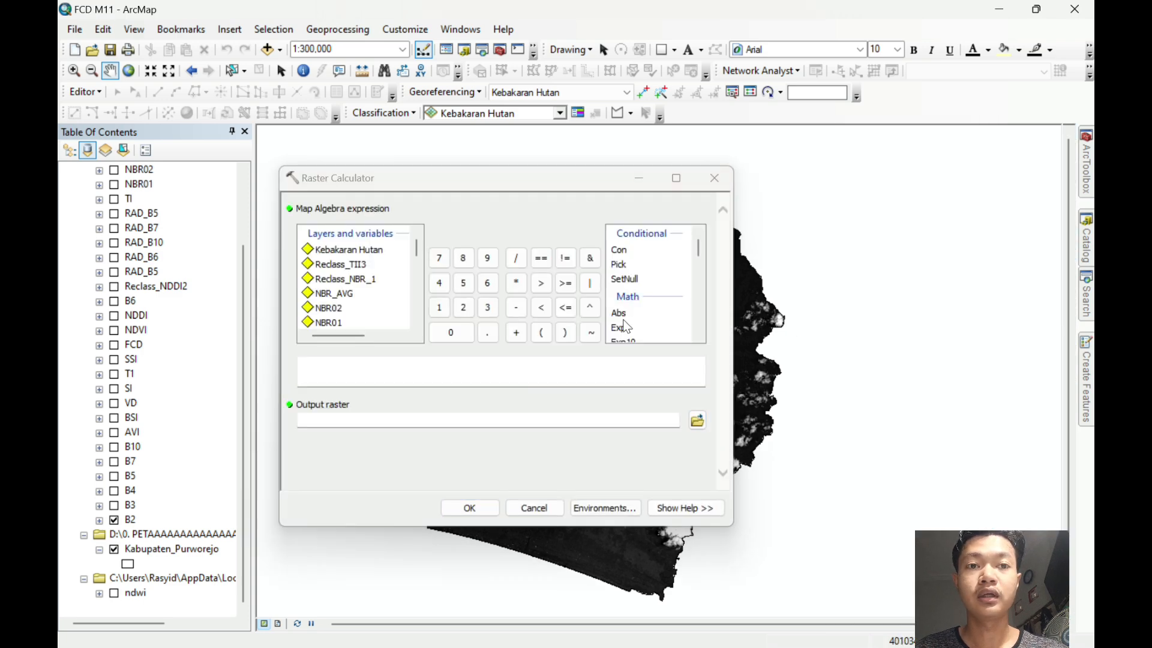
Start the map algebra expression with a Float function containing the grouped B5 layer plus 1.
scroll(642, 282, down, 3)
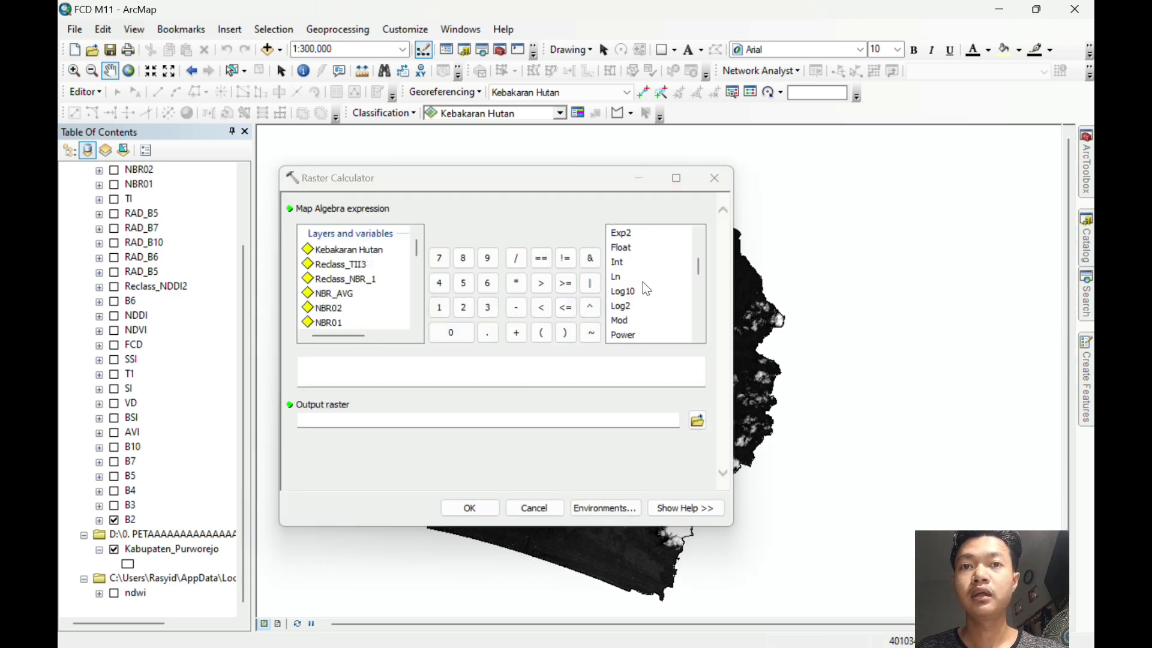
double_click(622, 247)
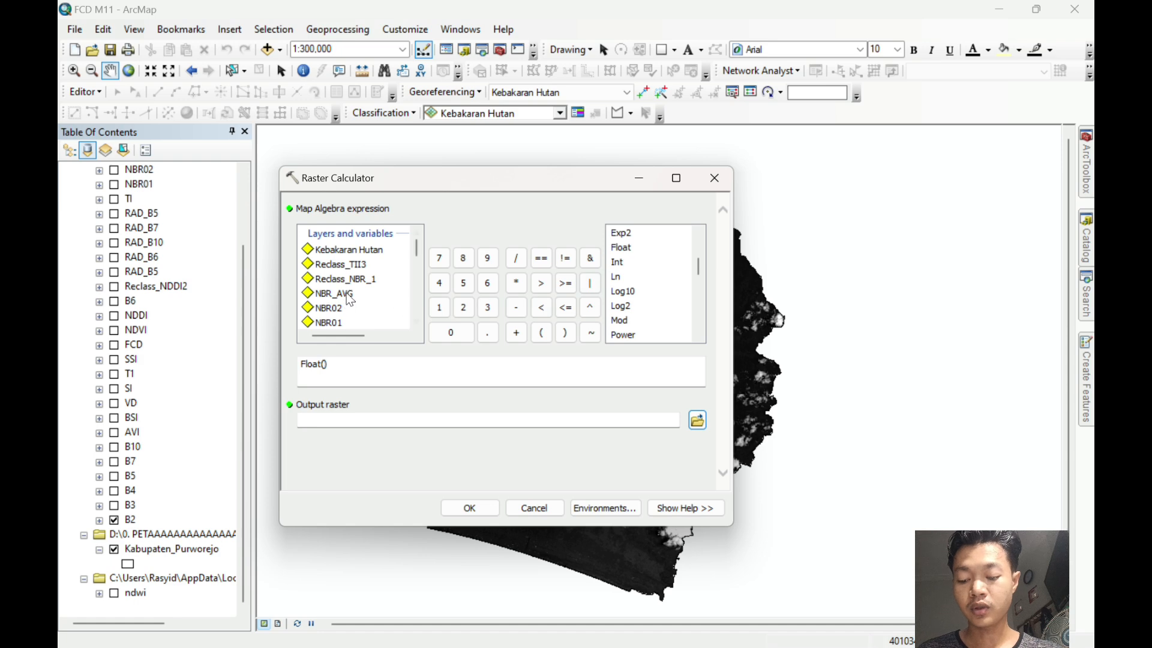
scroll(352, 297, down, 7)
drag(348, 335, 389, 336)
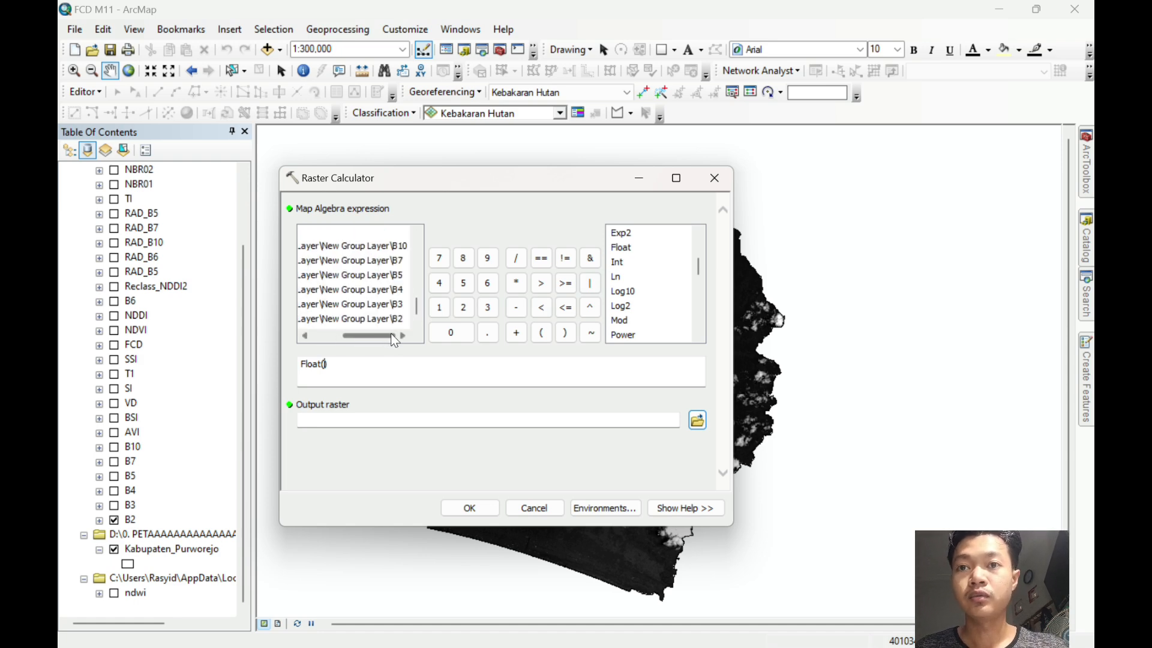
double_click(390, 276)
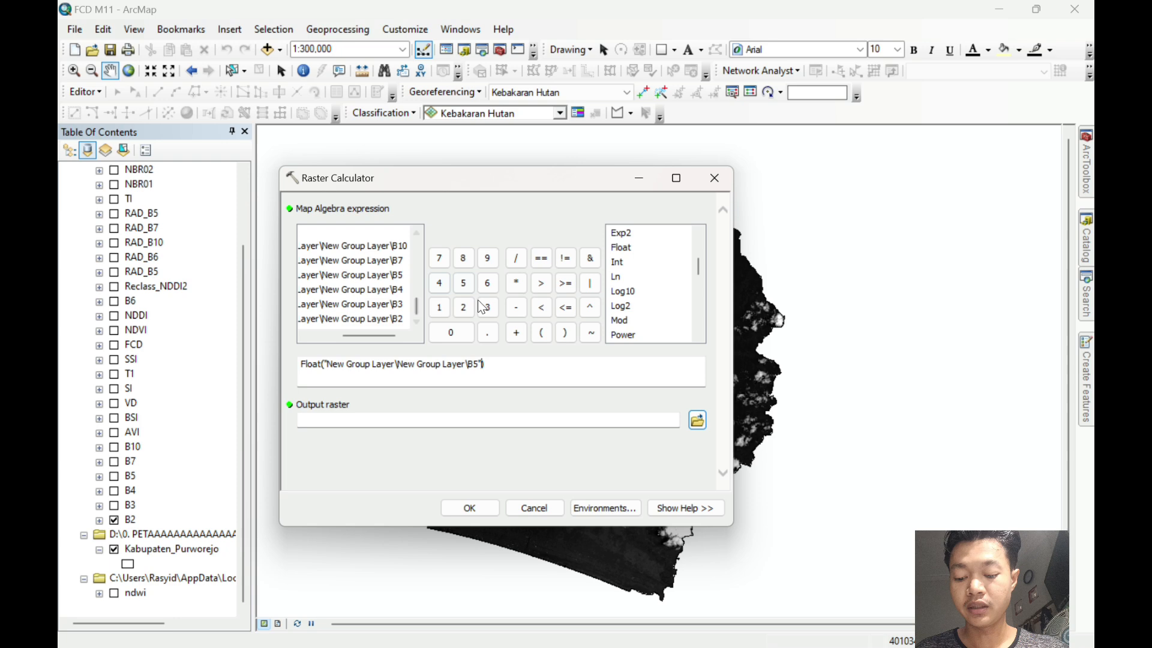
click(525, 332)
click(441, 309)
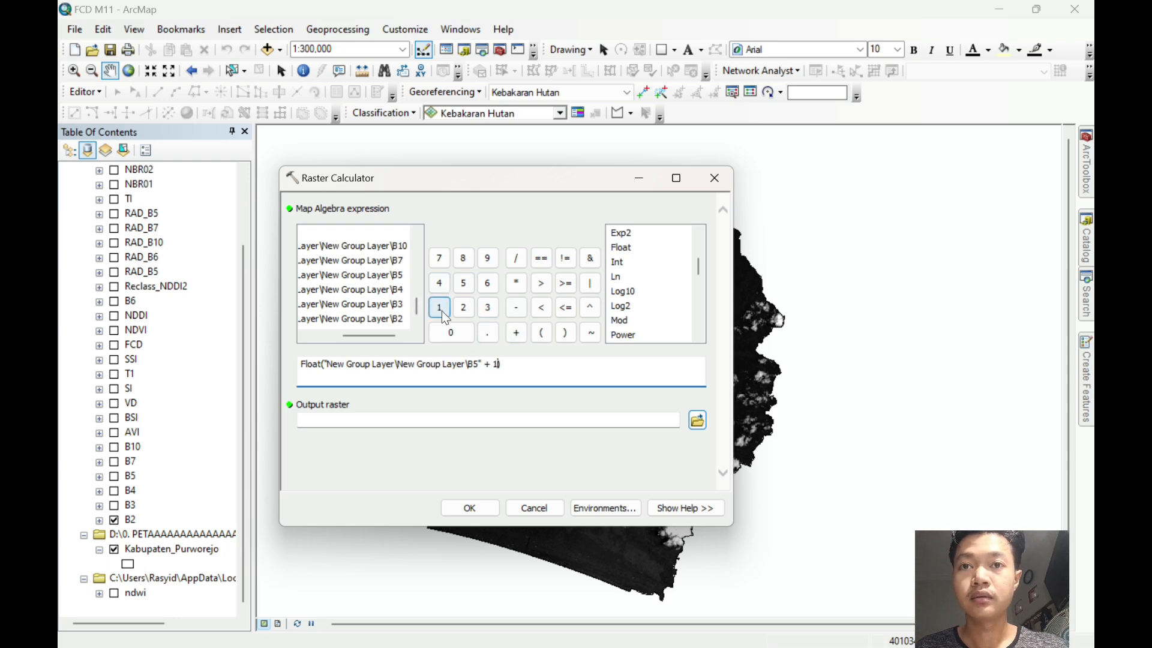
click(564, 332)
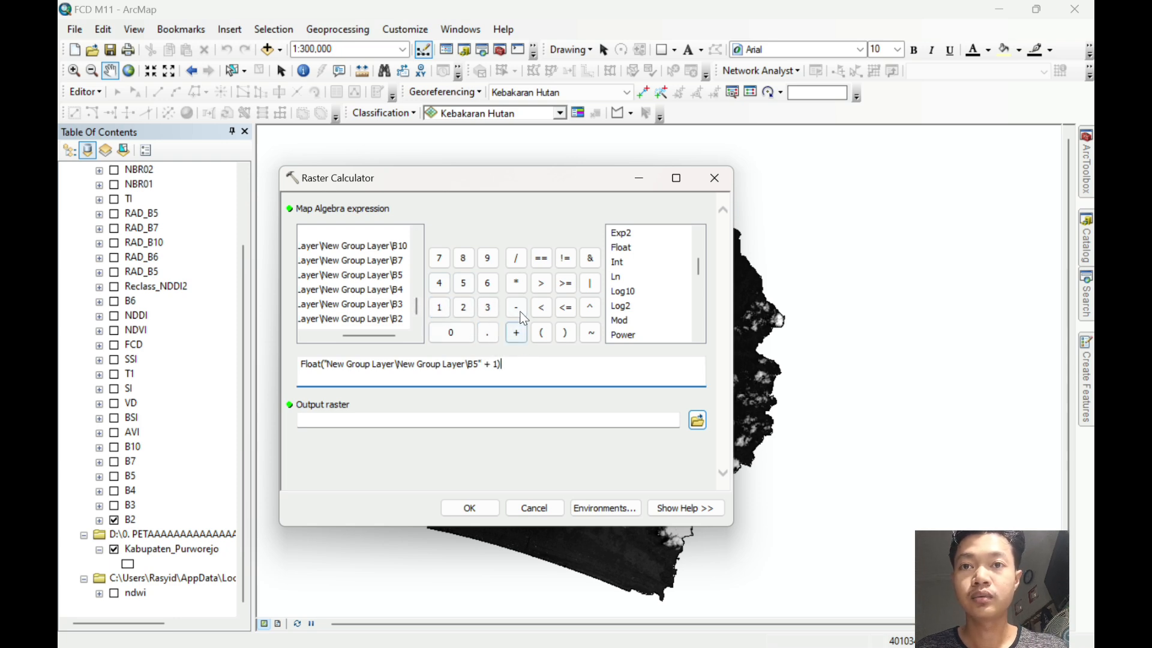
Multiply the expression by a second Float function containing 256 minus the grouped B4 layer.
click(517, 284)
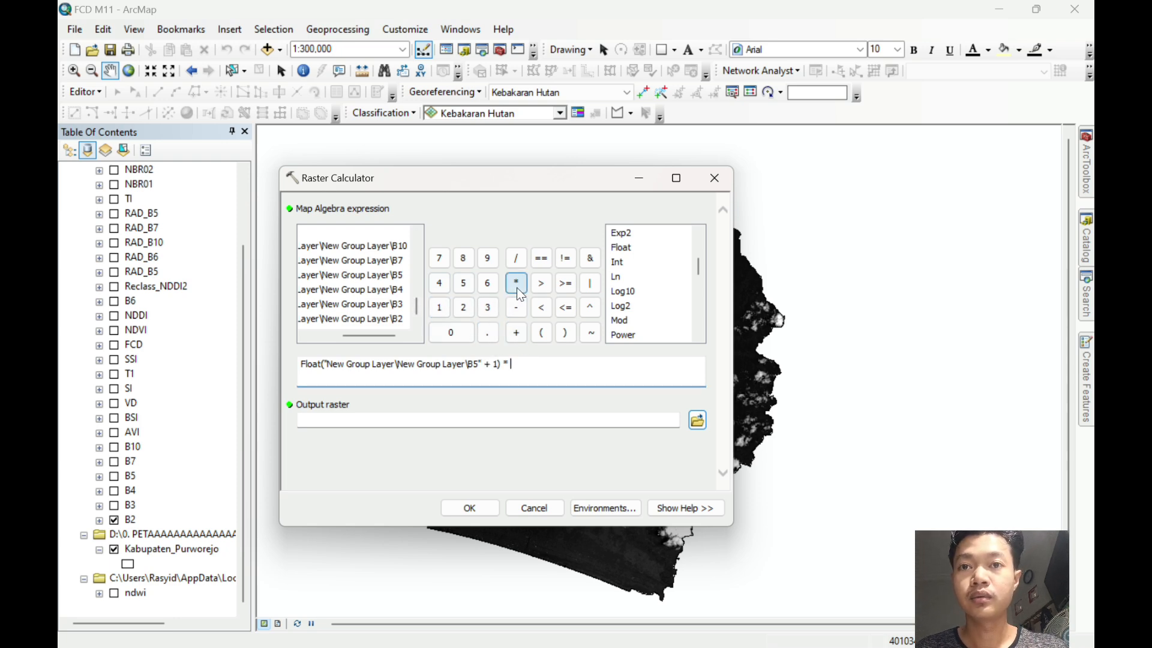
double_click(622, 249)
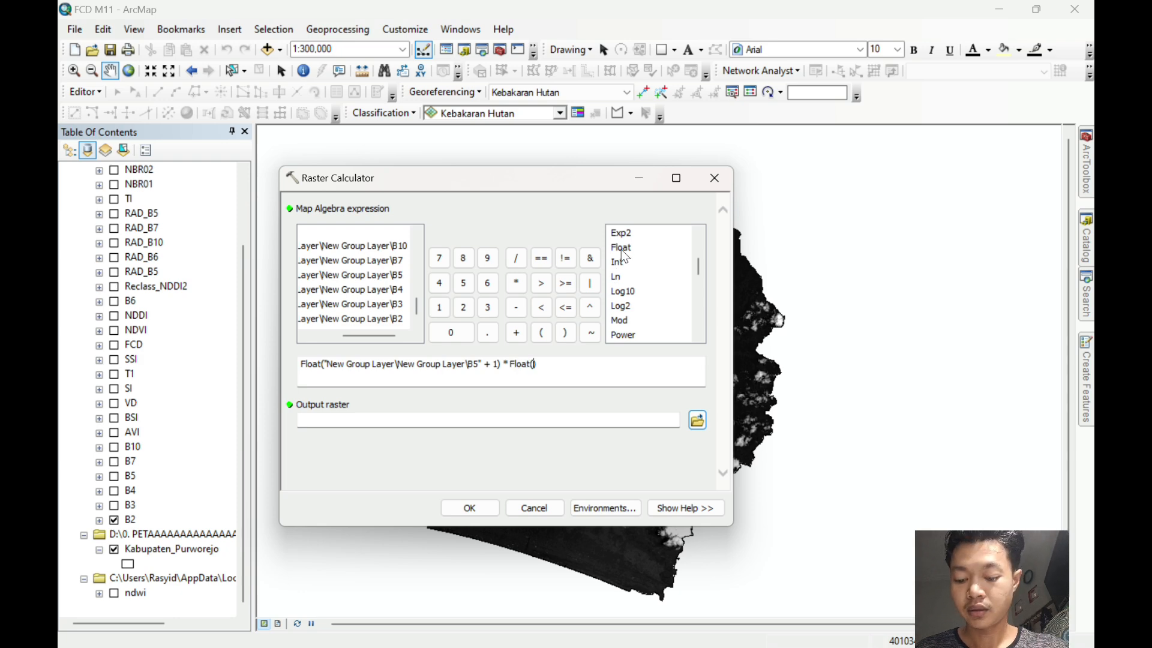
click(464, 307)
click(463, 282)
click(488, 283)
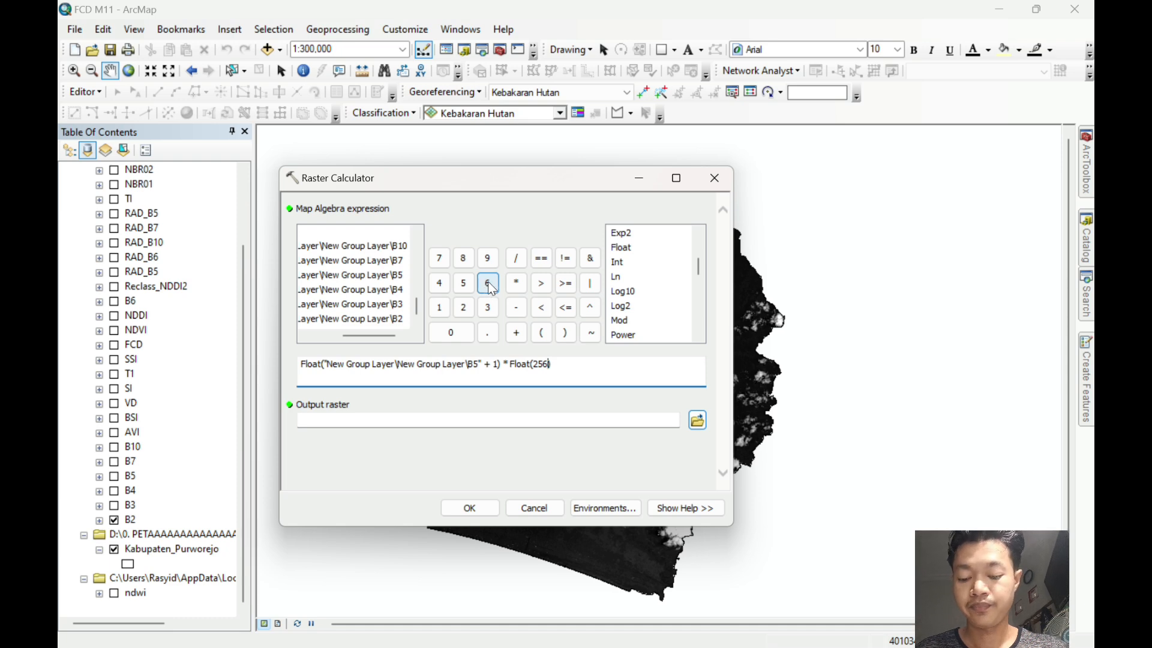
click(516, 307)
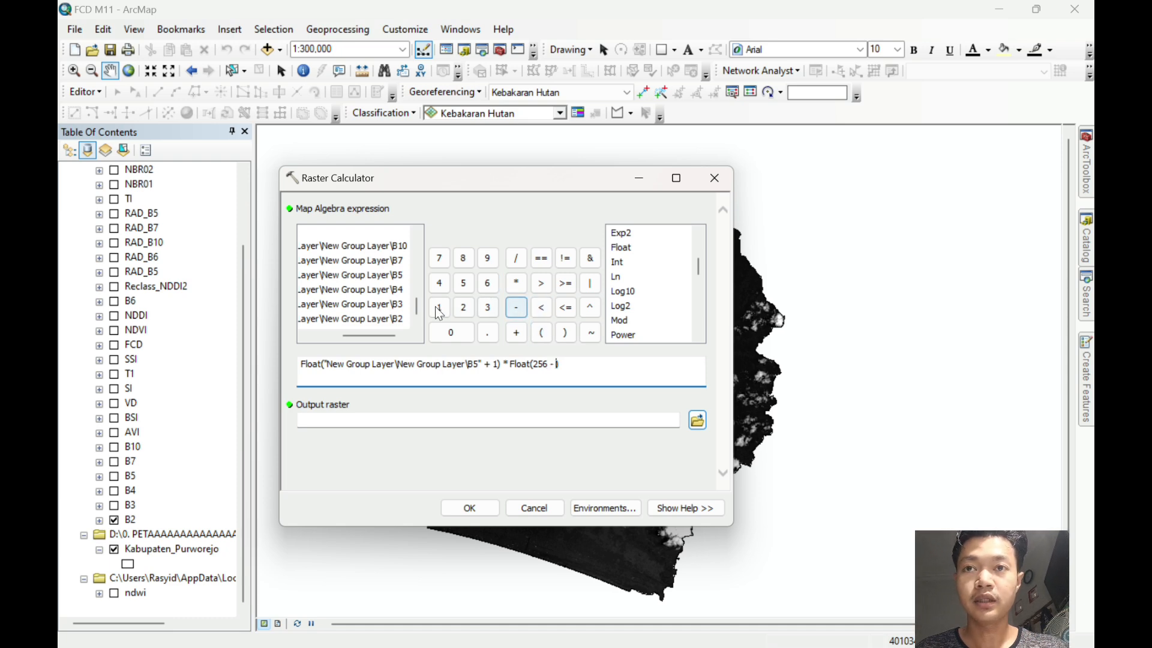
double_click(400, 294)
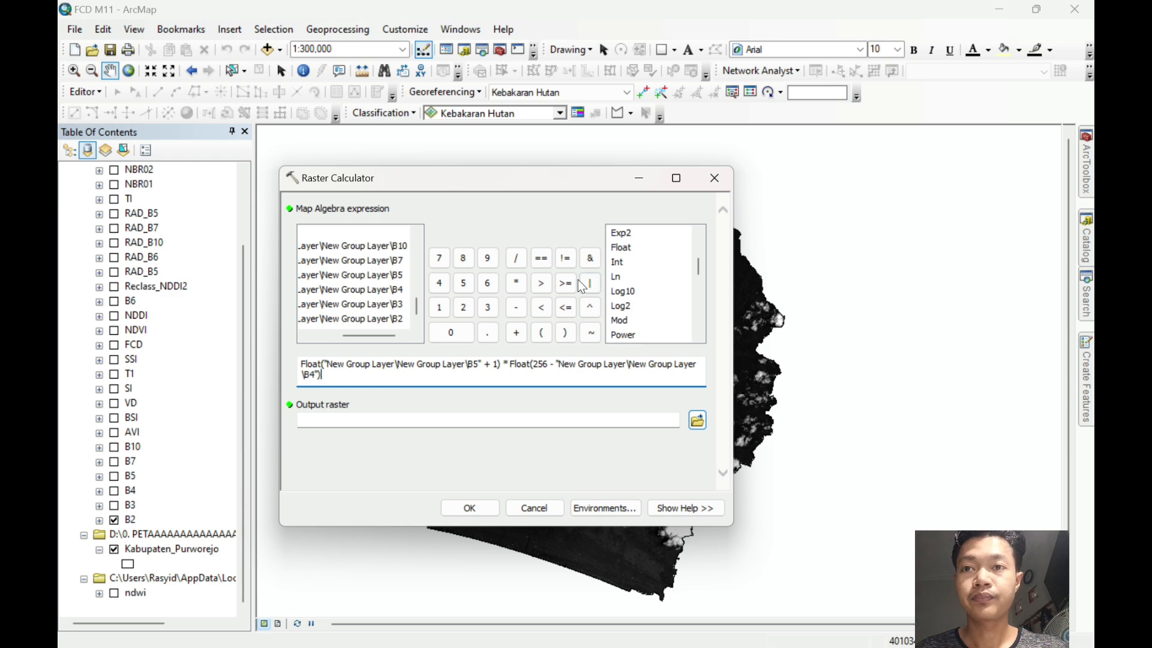
Multiply the expression by a third Float function containing the B5 layer minus the B4 layer.
click(516, 283)
double_click(620, 248)
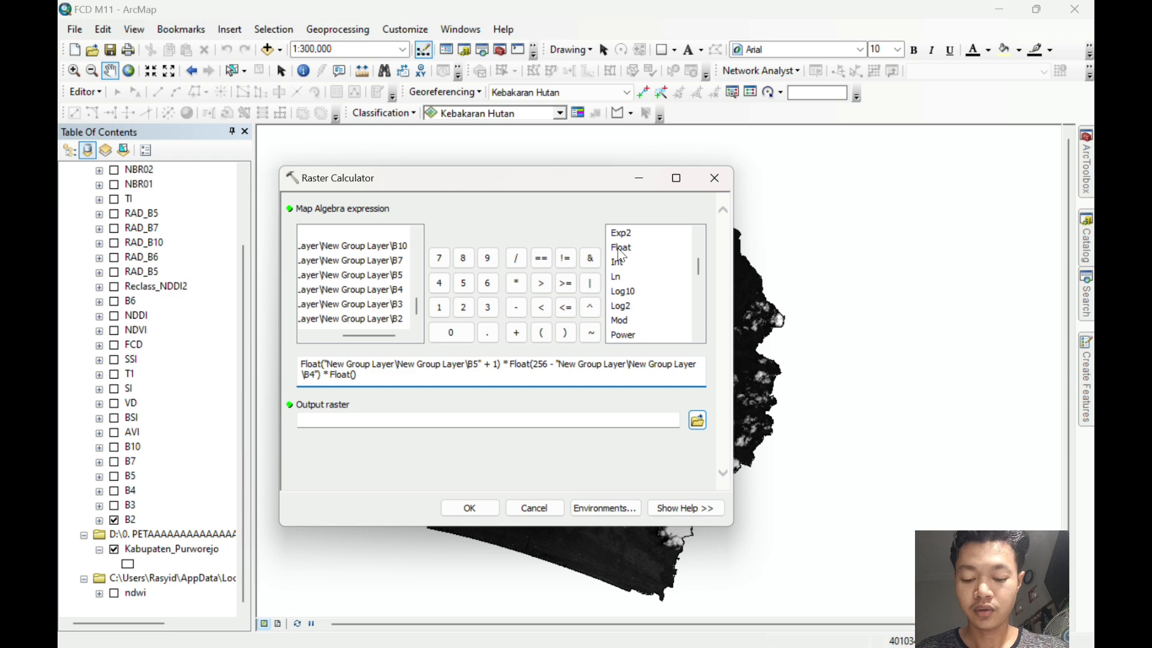
double_click(408, 278)
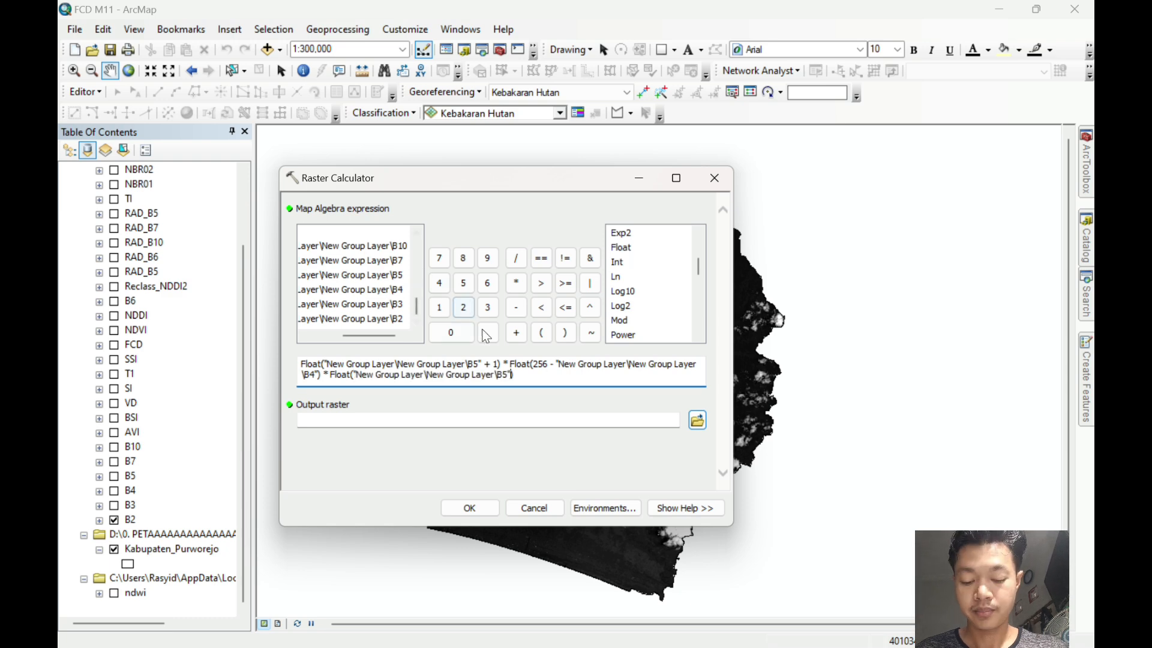
click(515, 308)
double_click(394, 291)
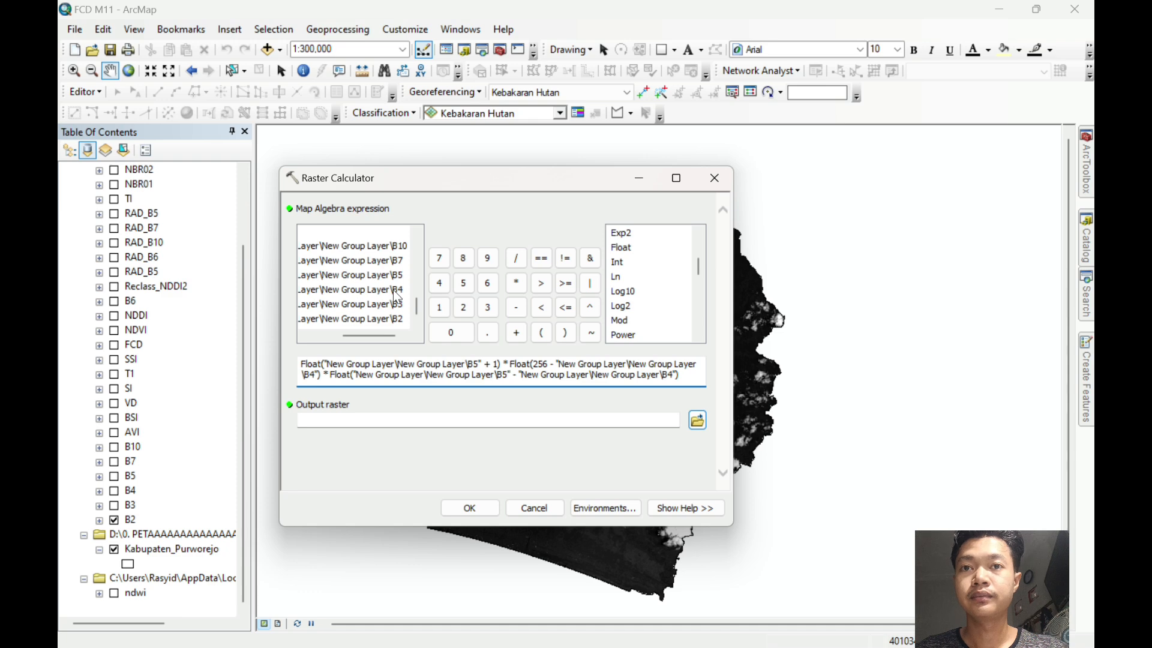
Complete the map algebra expression by appending * 1 / 3 after the last Float function.
click(518, 281)
click(440, 308)
click(516, 259)
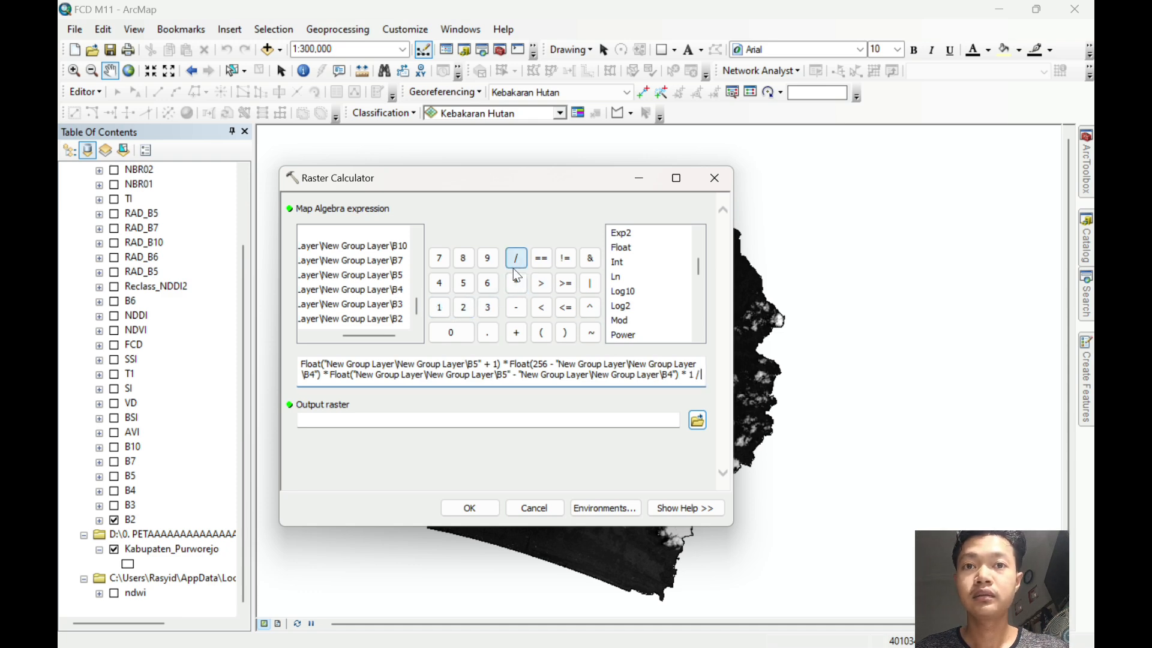
click(488, 312)
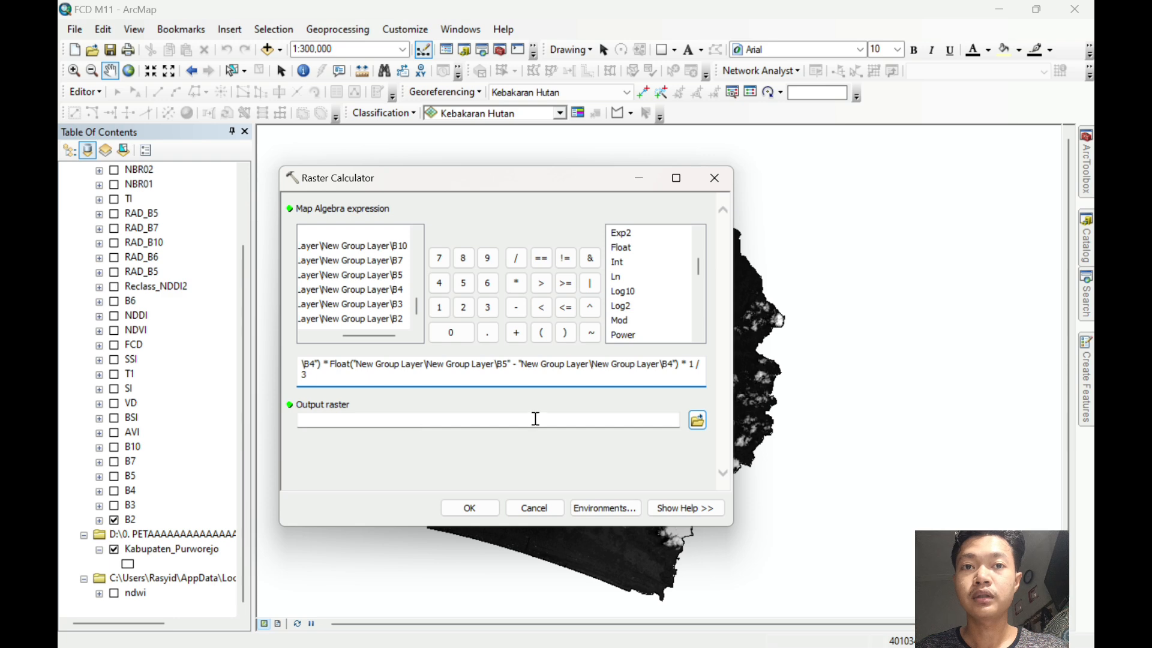
Name the output raster AVI in default.gdb, and close the Raster Calculator without running it.
click(698, 419)
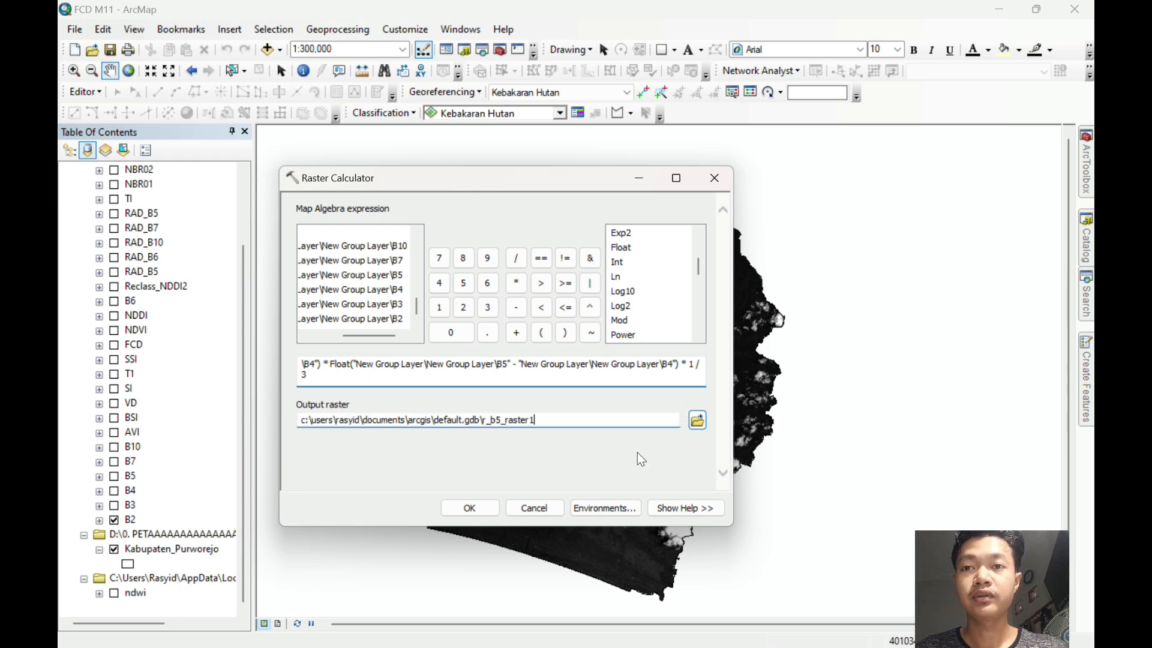
key(BackSpace)
key(BackSpace)
key(BackSpace)
key(BackSpace)
key(BackSpace)
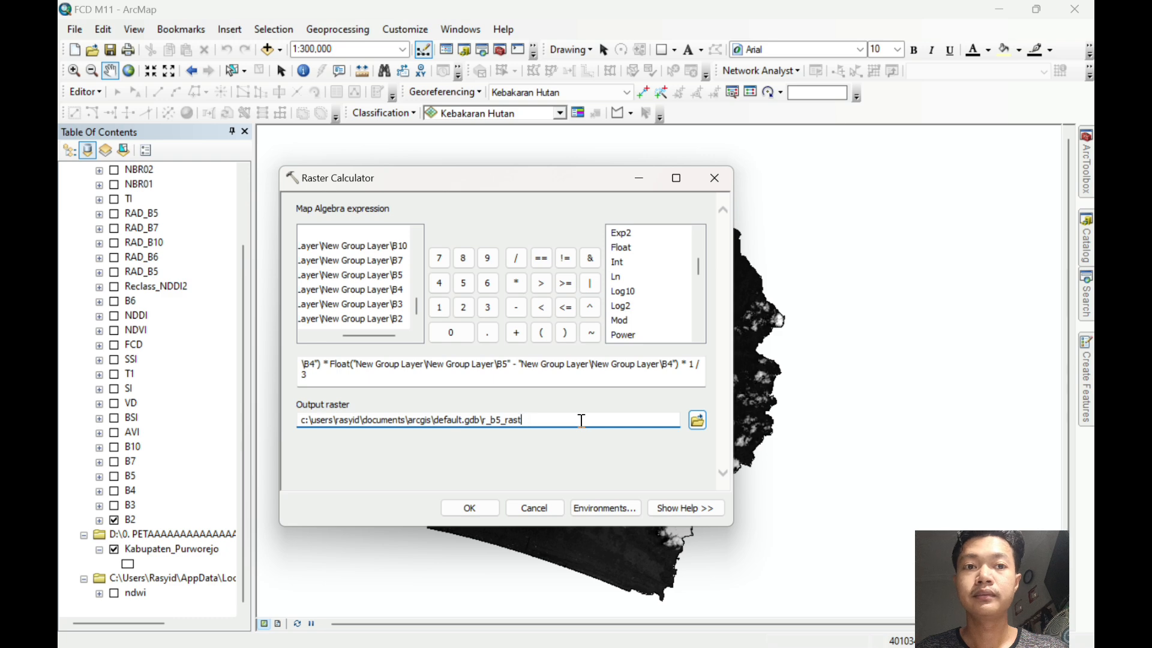
key(BackSpace)
key(BackSpace)
key(BackSpace)
key(BackSpace)
key(BackSpace)
key(BackSpace)
key(BackSpace)
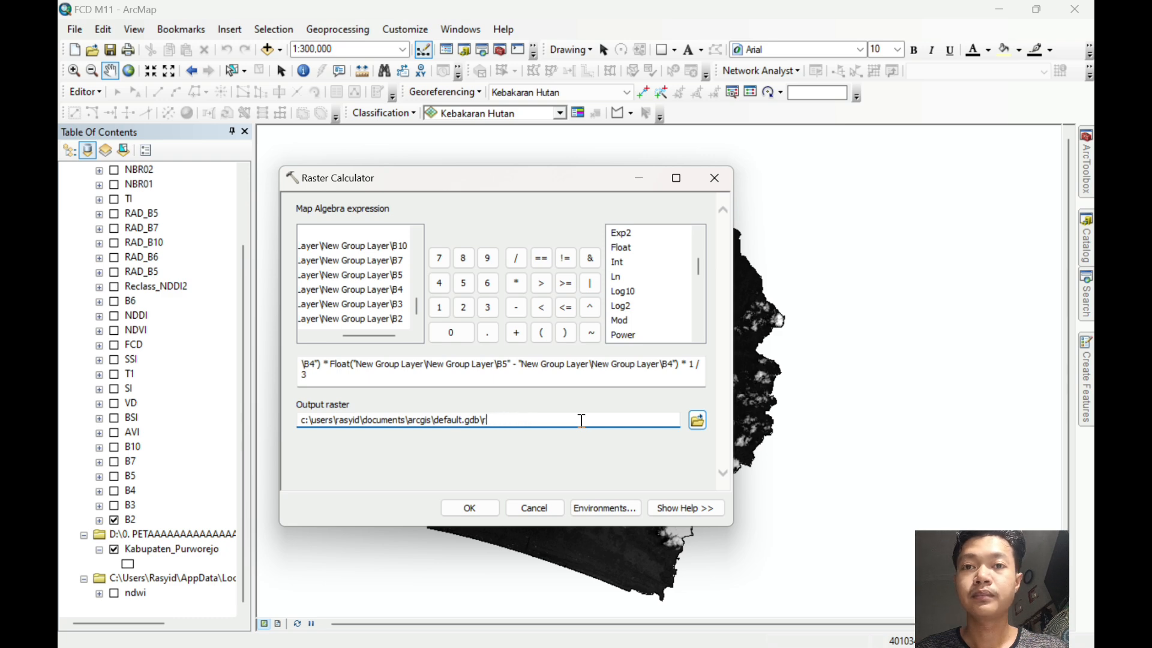
key(Caps_Lock)
text(AVI)
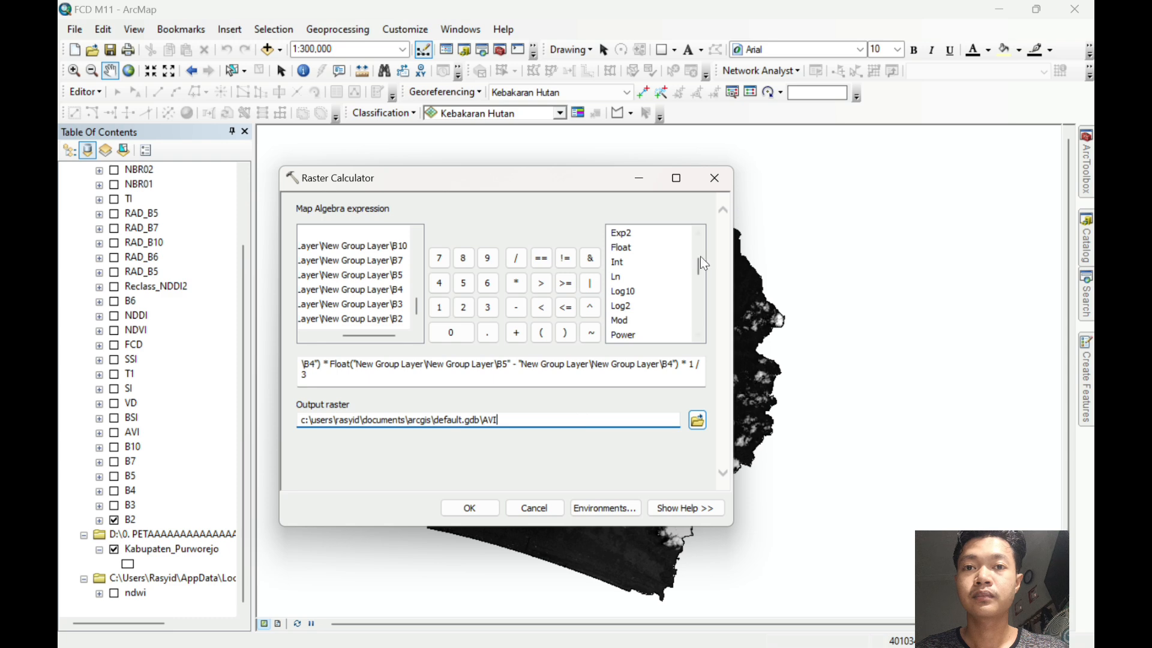
click(722, 178)
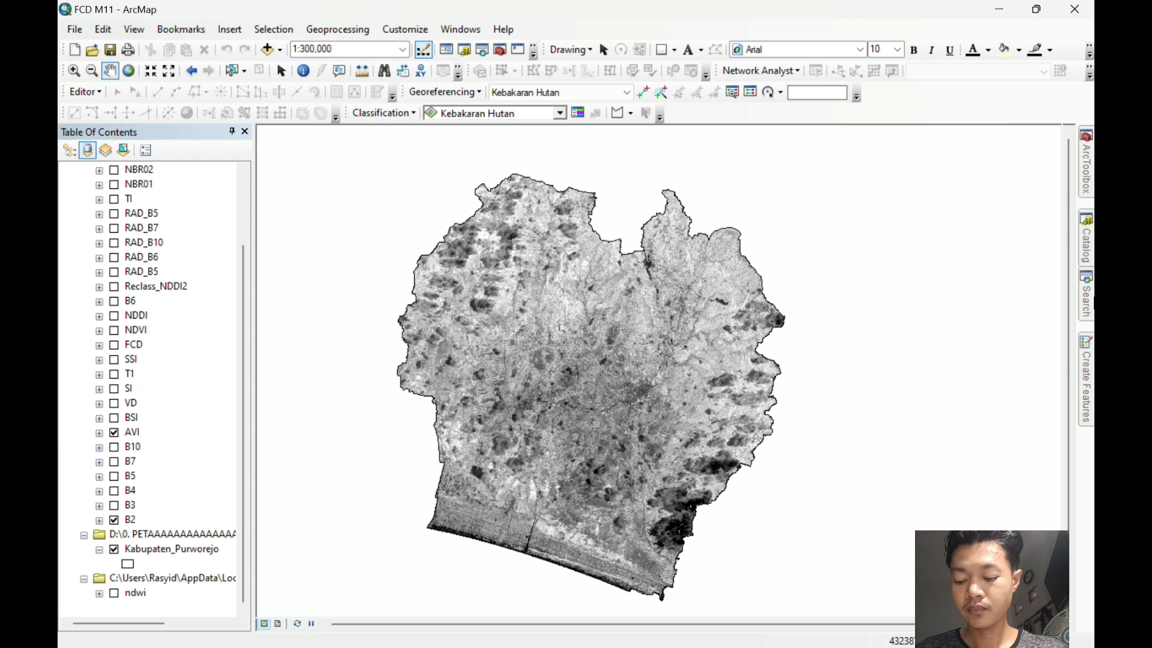
Reopen the Raster Calculator and start a new expression with a Float function containing the B6 layer.
mouse_move(1089, 300)
click(970, 300)
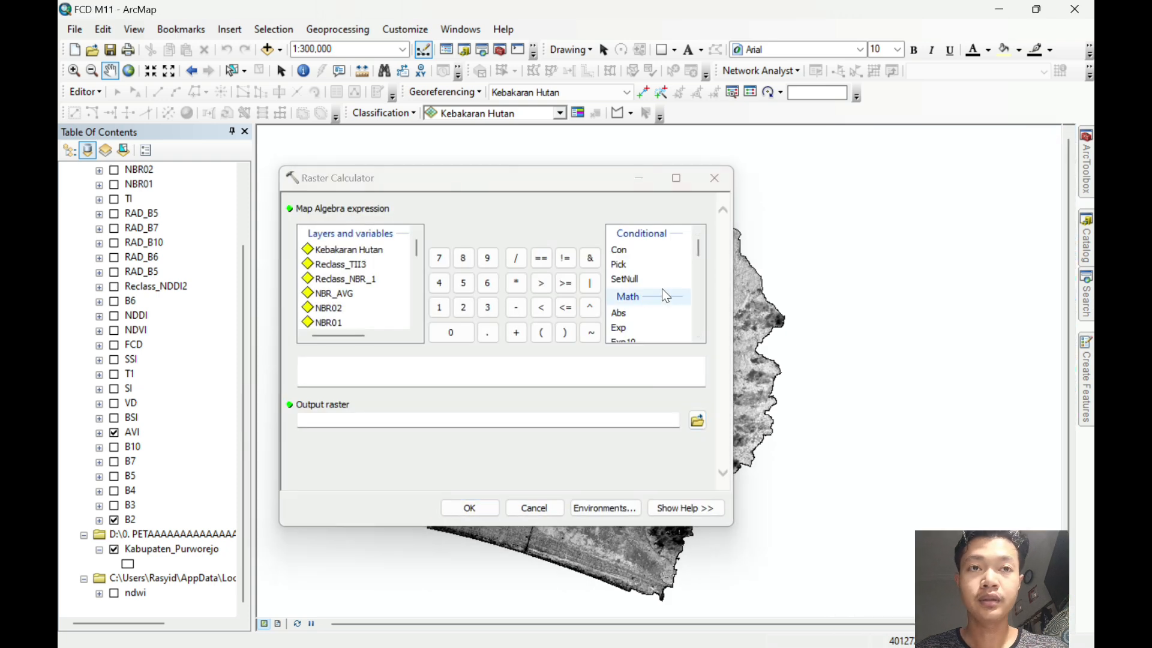
scroll(373, 291, down, 10)
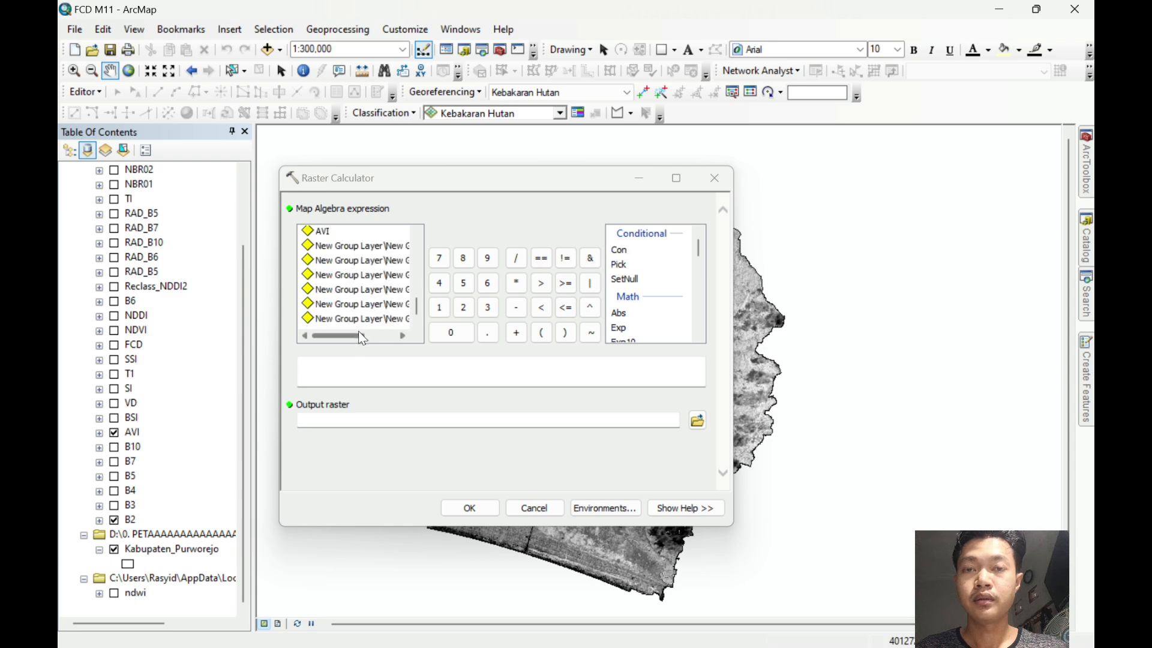
drag(358, 336, 389, 339)
scroll(653, 293, down, 2)
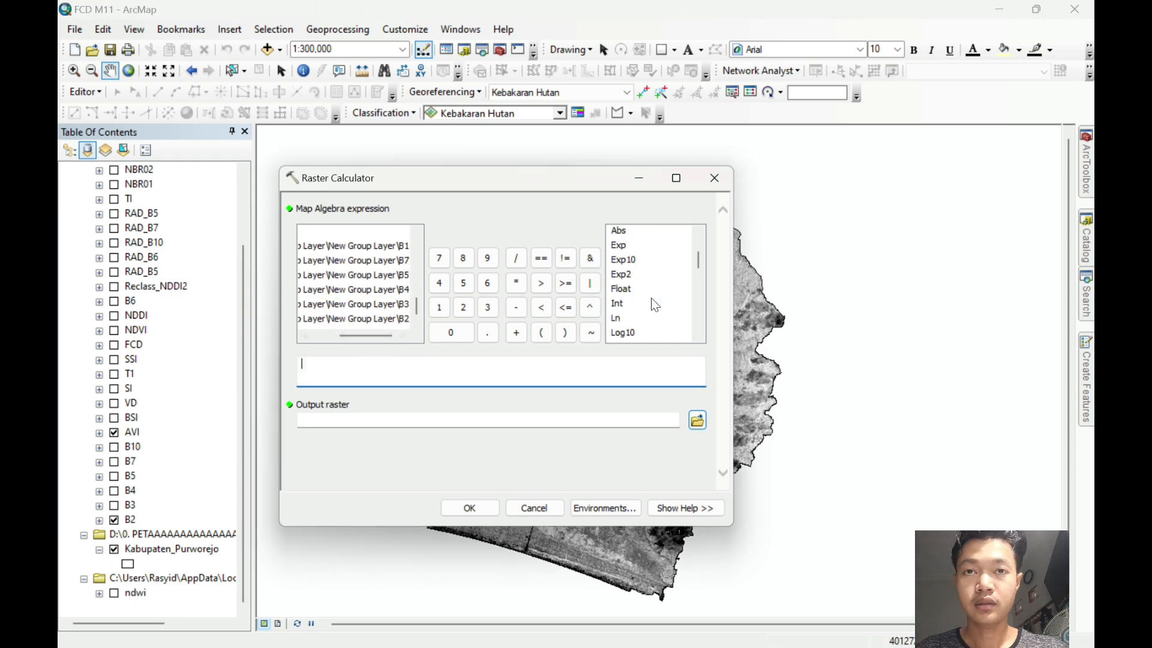
double_click(622, 289)
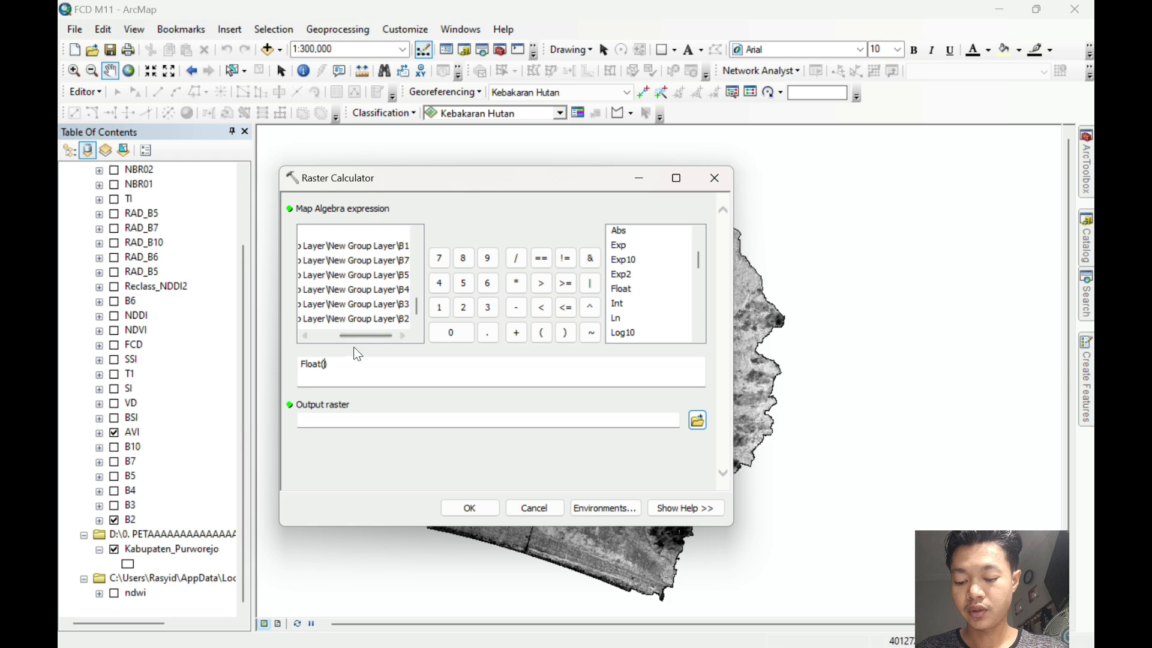
drag(362, 339, 334, 340)
scroll(364, 292, up, 3)
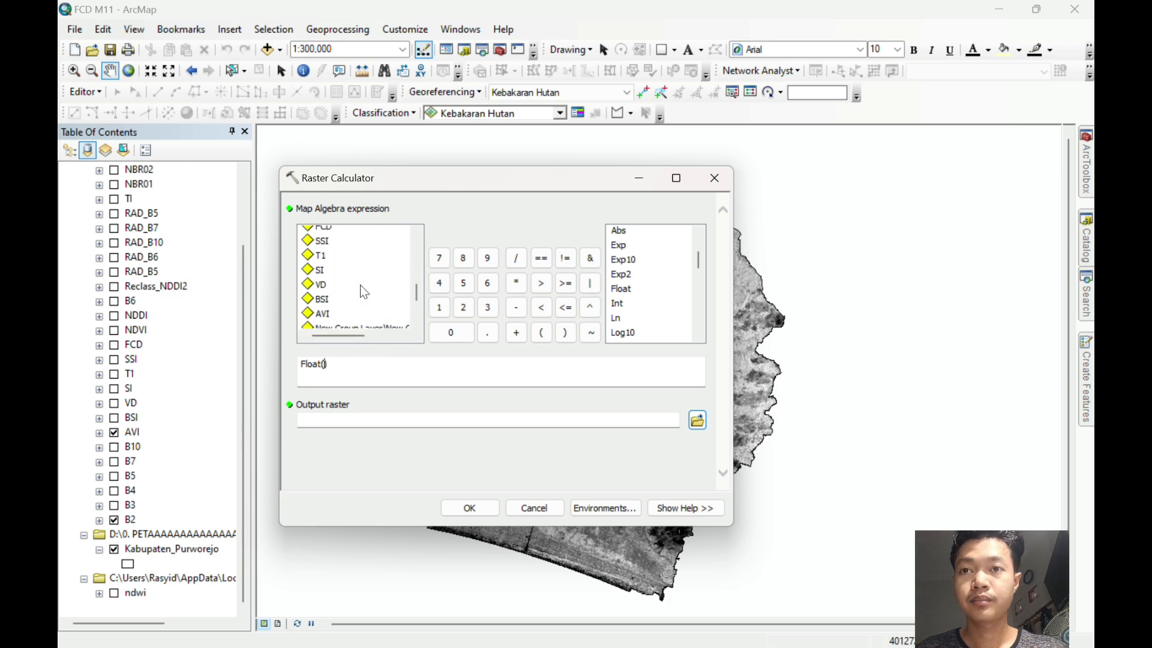
scroll(362, 287, up, 2)
double_click(321, 252)
Add the B4 layer to the B6 layer inside the first Float function.
scroll(342, 309, down, 4)
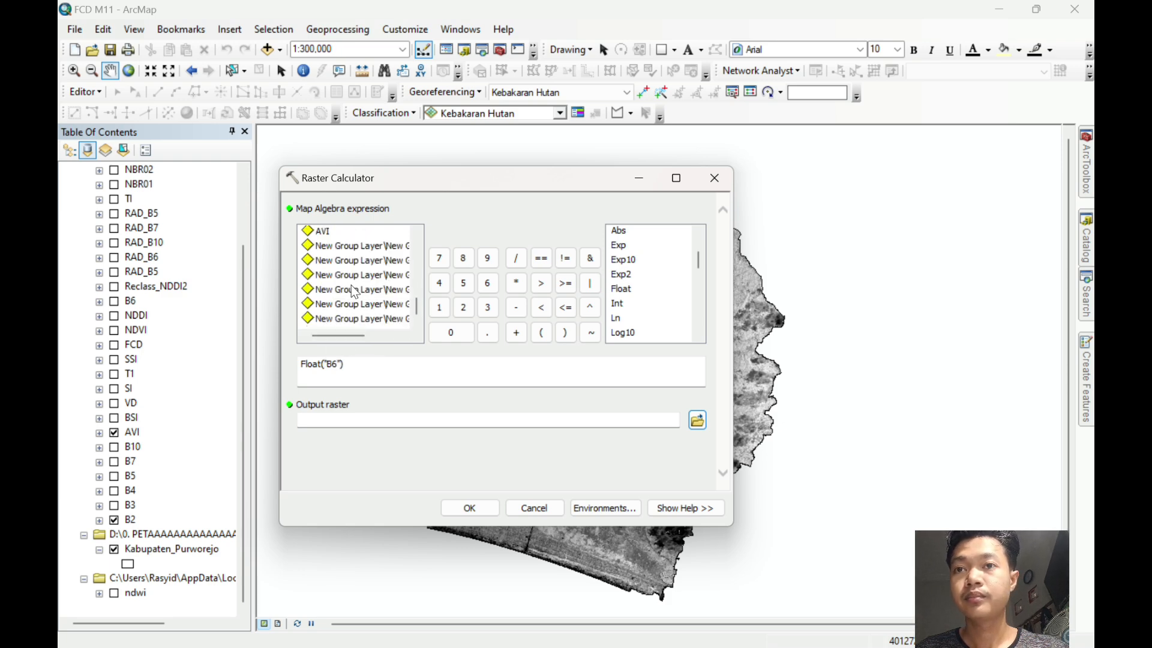
drag(351, 337, 404, 337)
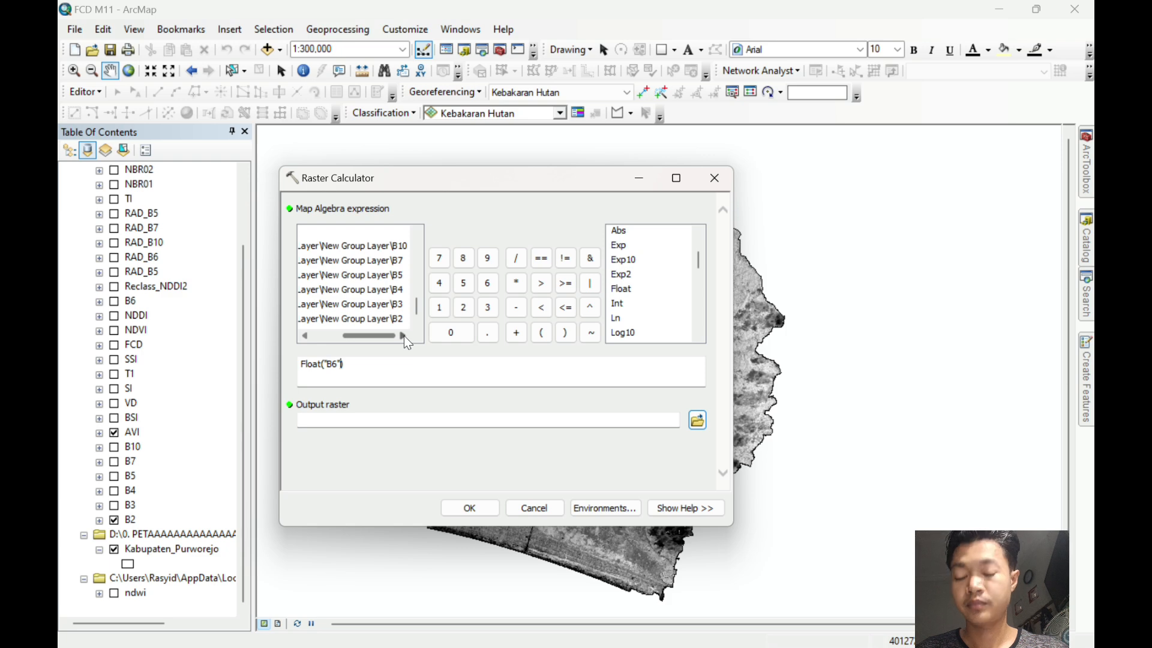
click(516, 332)
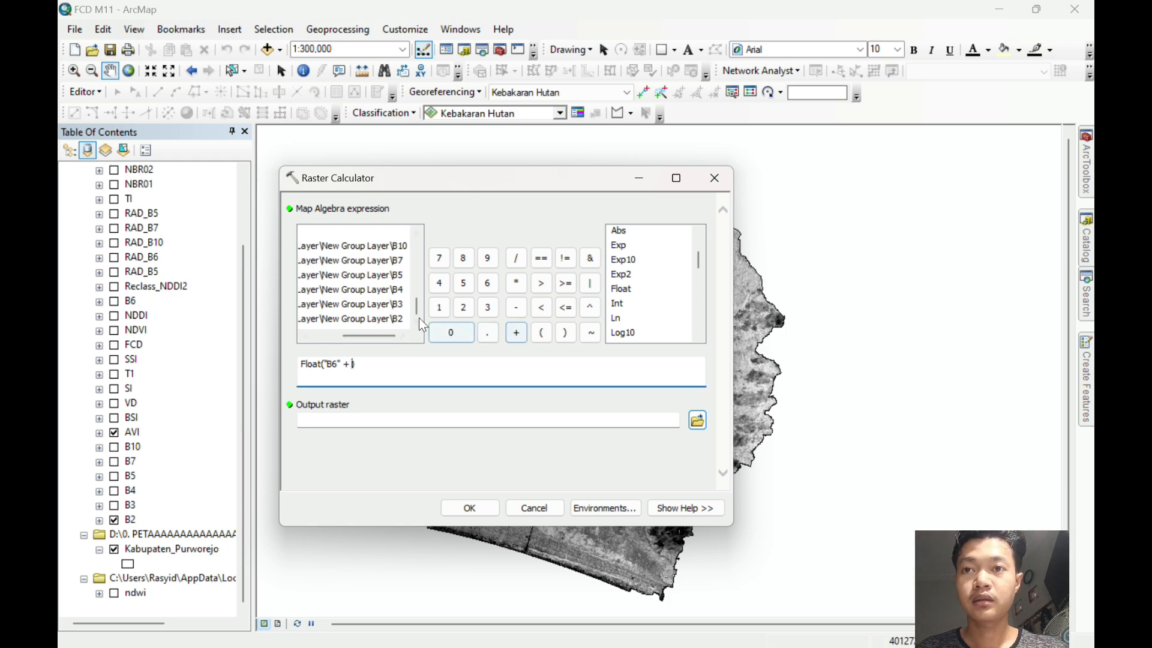
double_click(390, 292)
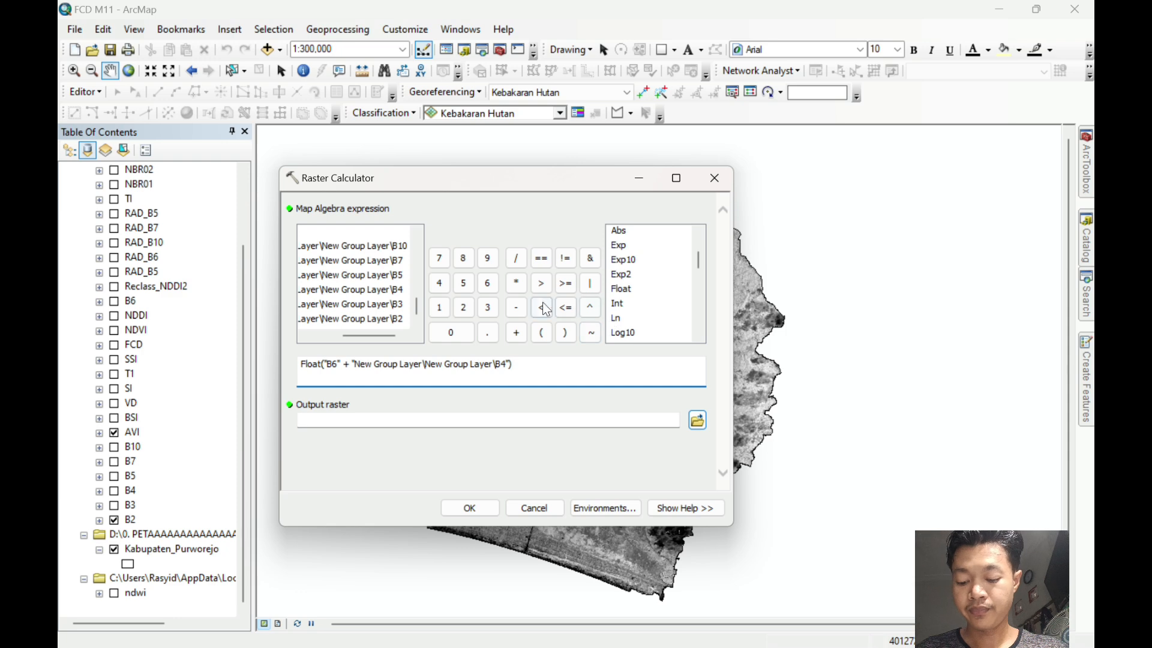
Subtract a second Float function containing the B5 layer plus the B2 layer from the first one.
click(515, 307)
double_click(622, 289)
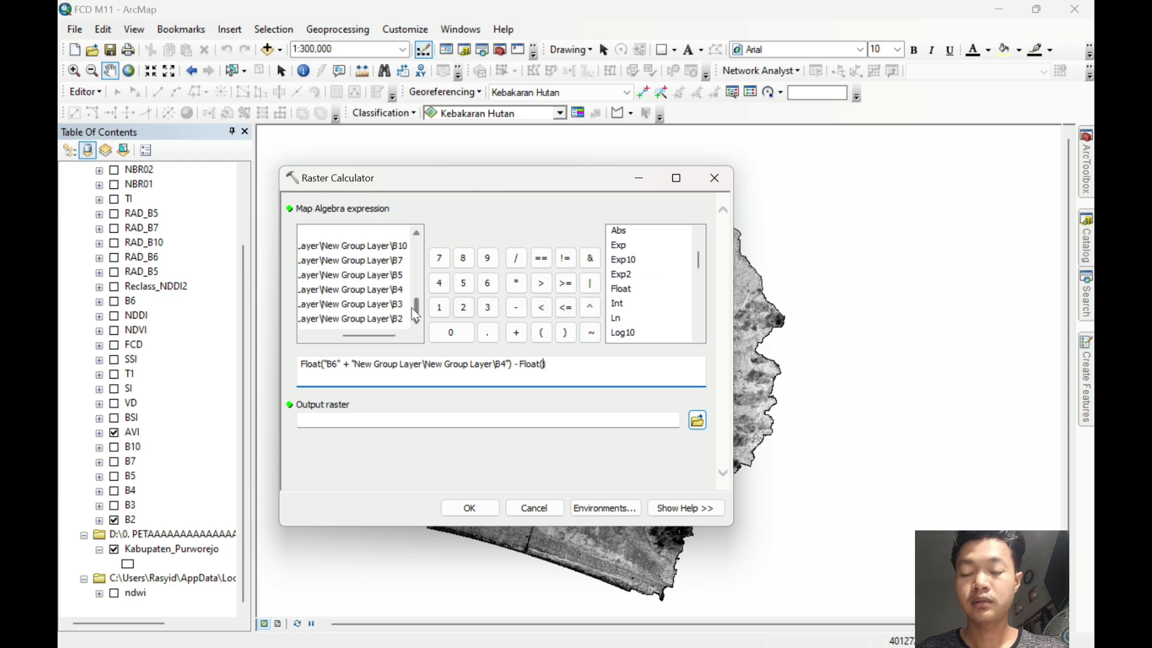
click(389, 278)
double_click(384, 275)
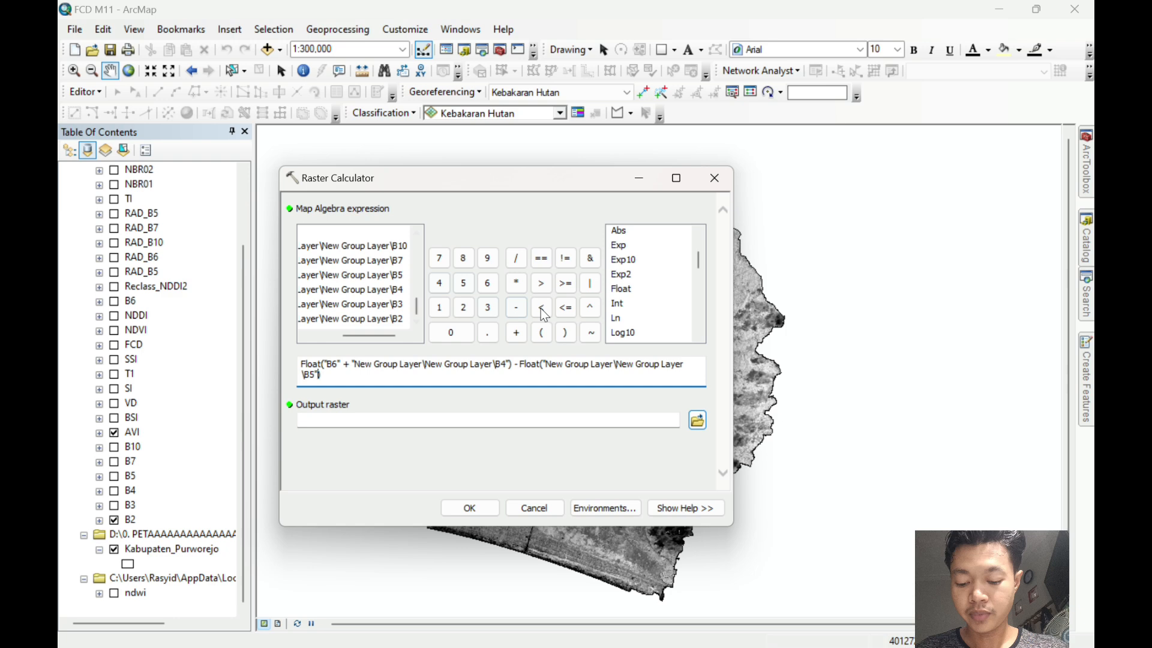
click(515, 332)
double_click(388, 314)
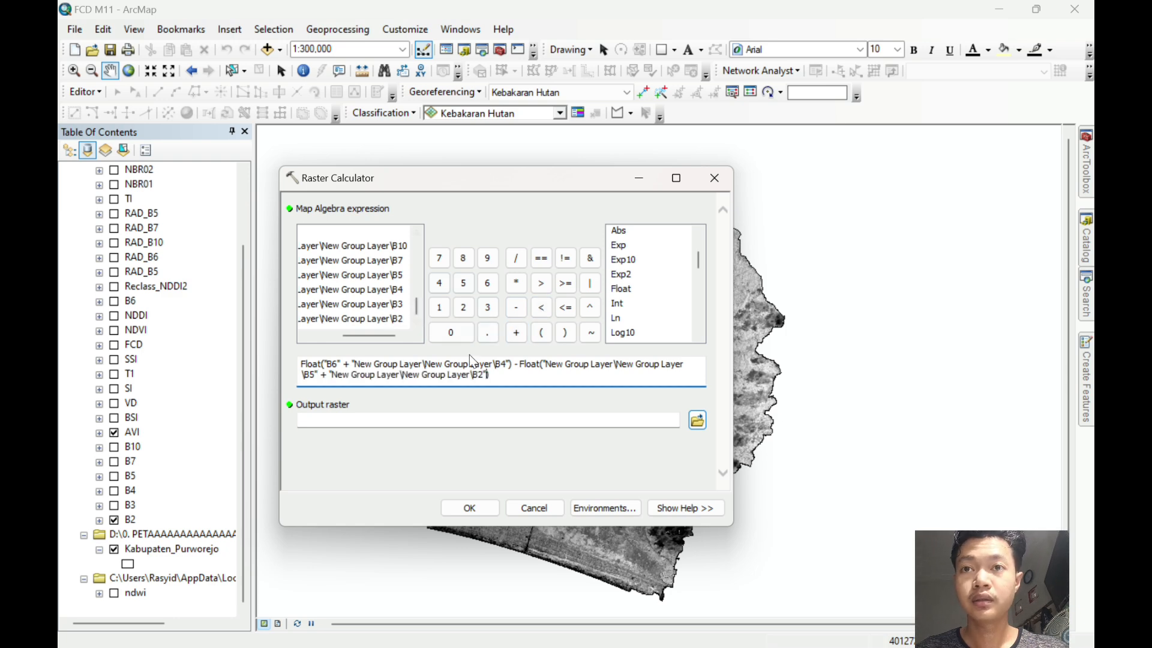
Divide the expression by a third Float function containing the B6 layer plus the B4 layer.
click(506, 379)
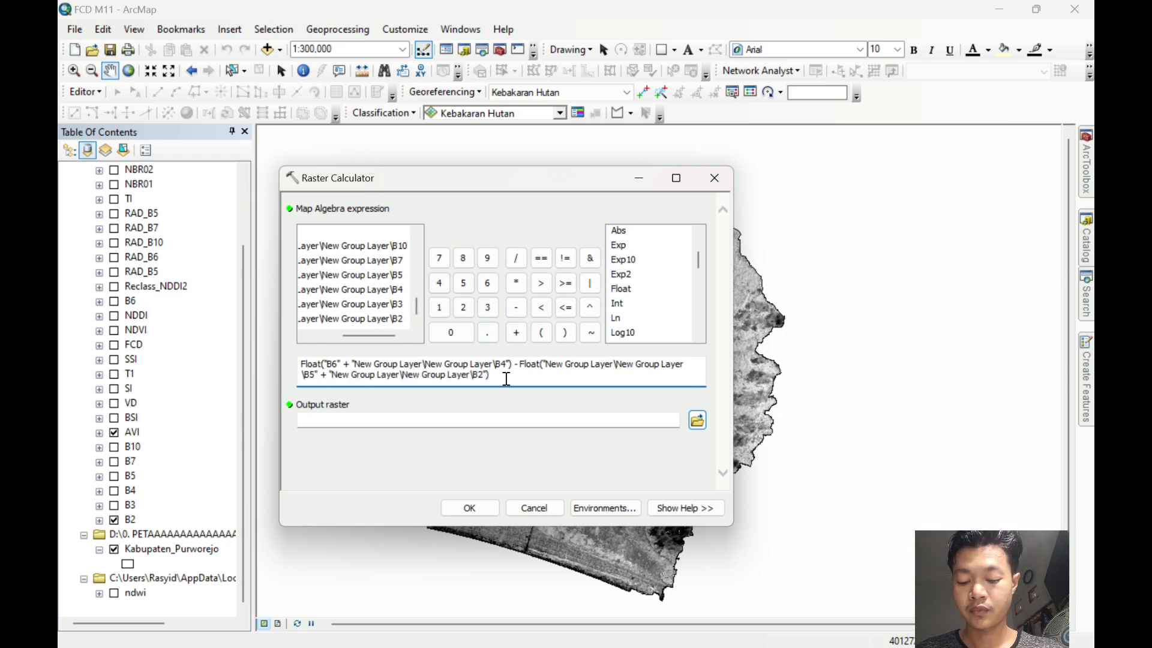
click(514, 264)
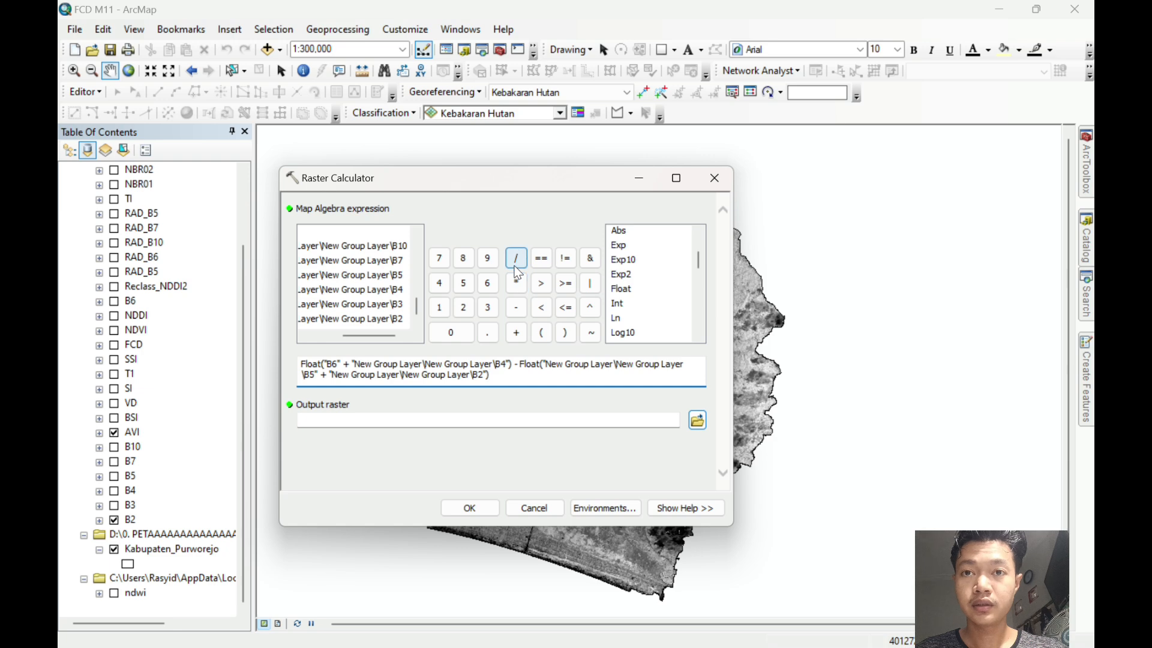
double_click(622, 288)
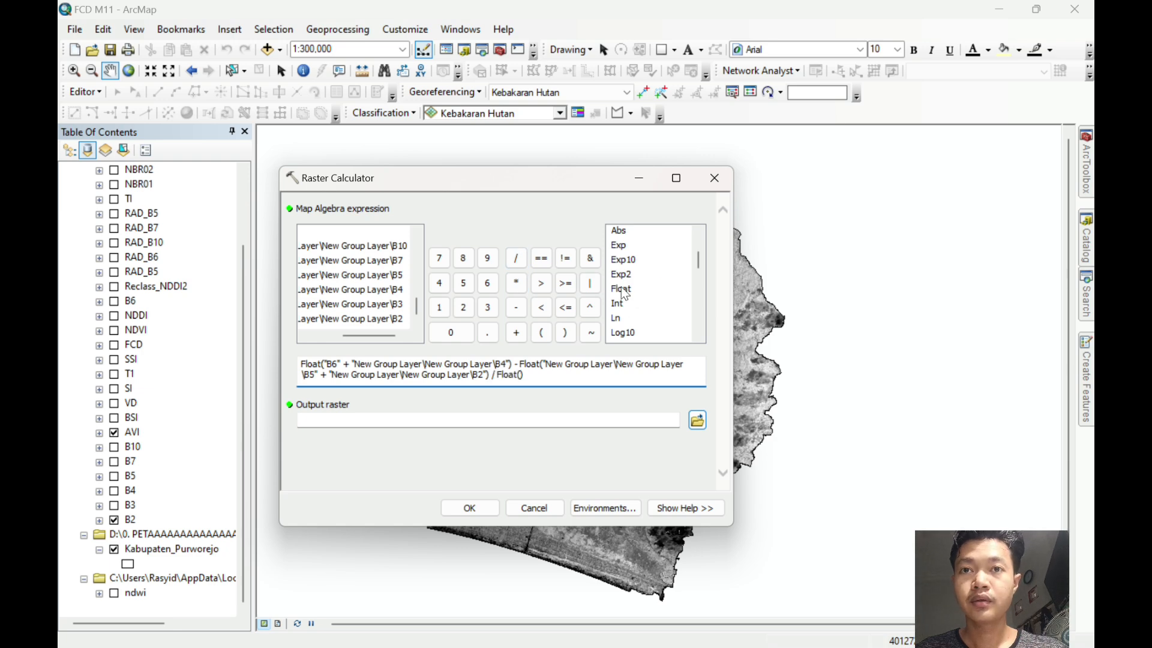
scroll(354, 282, up, 1)
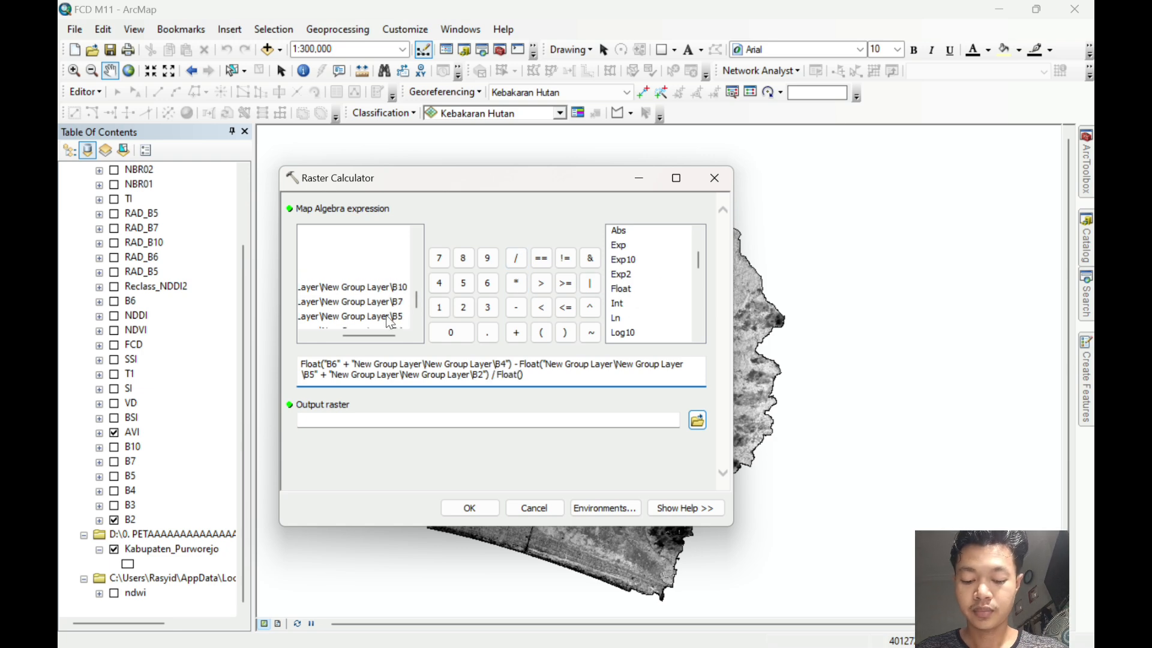
drag(373, 332, 330, 334)
scroll(338, 311, up, 3)
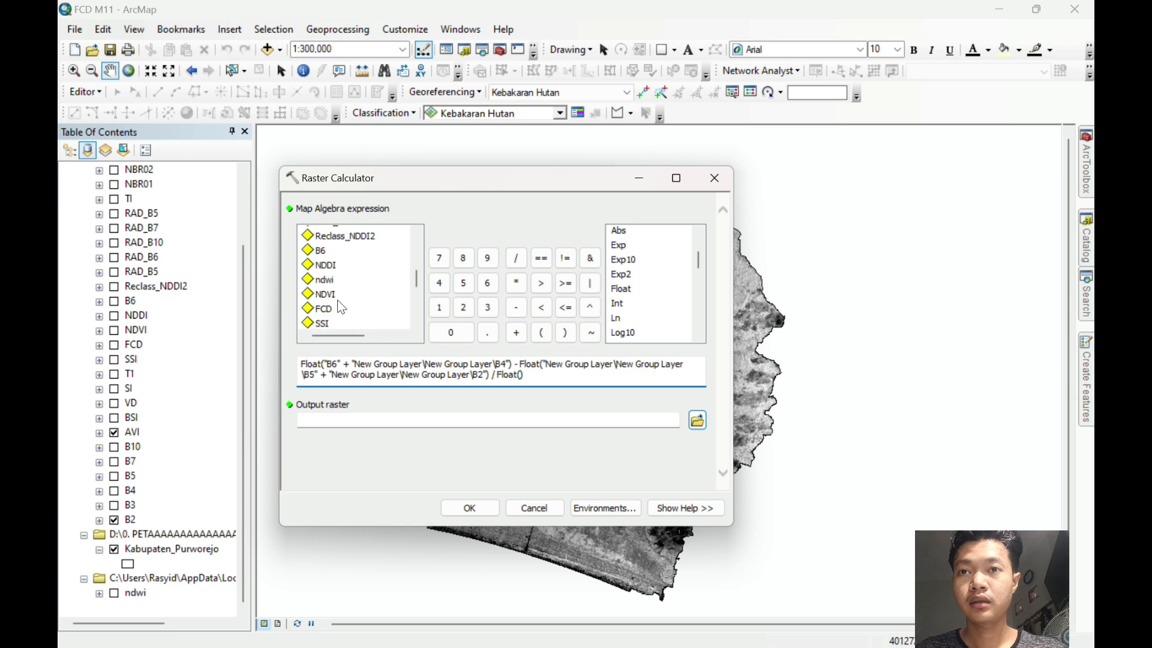
double_click(319, 253)
scroll(357, 278, down, 4)
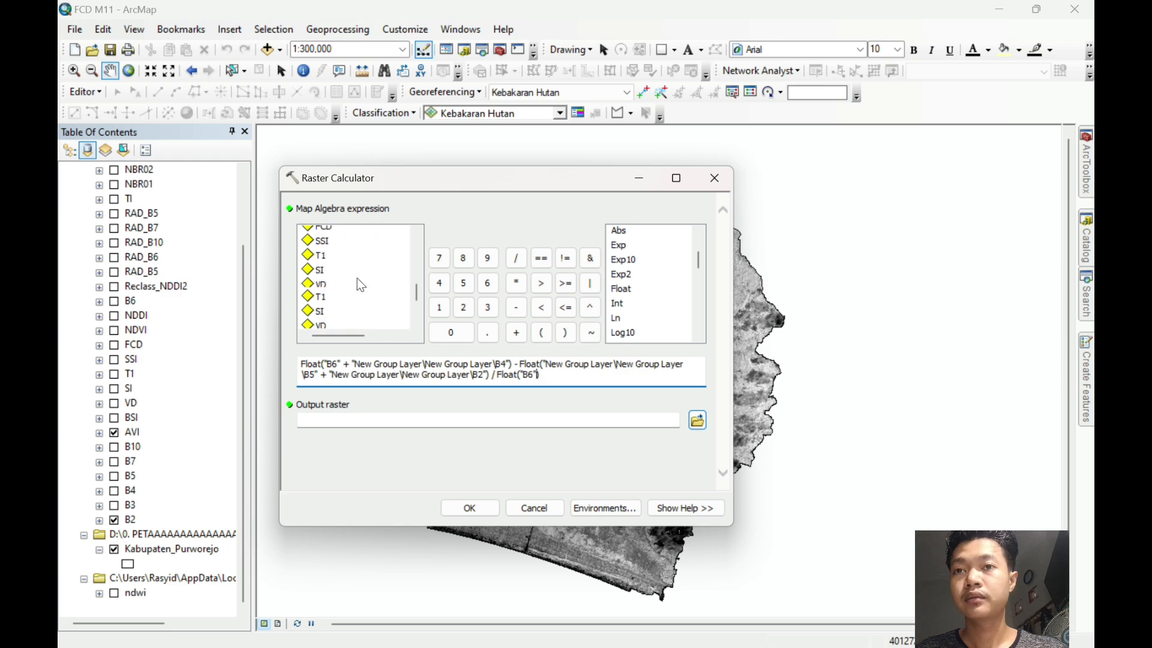
drag(360, 335, 392, 337)
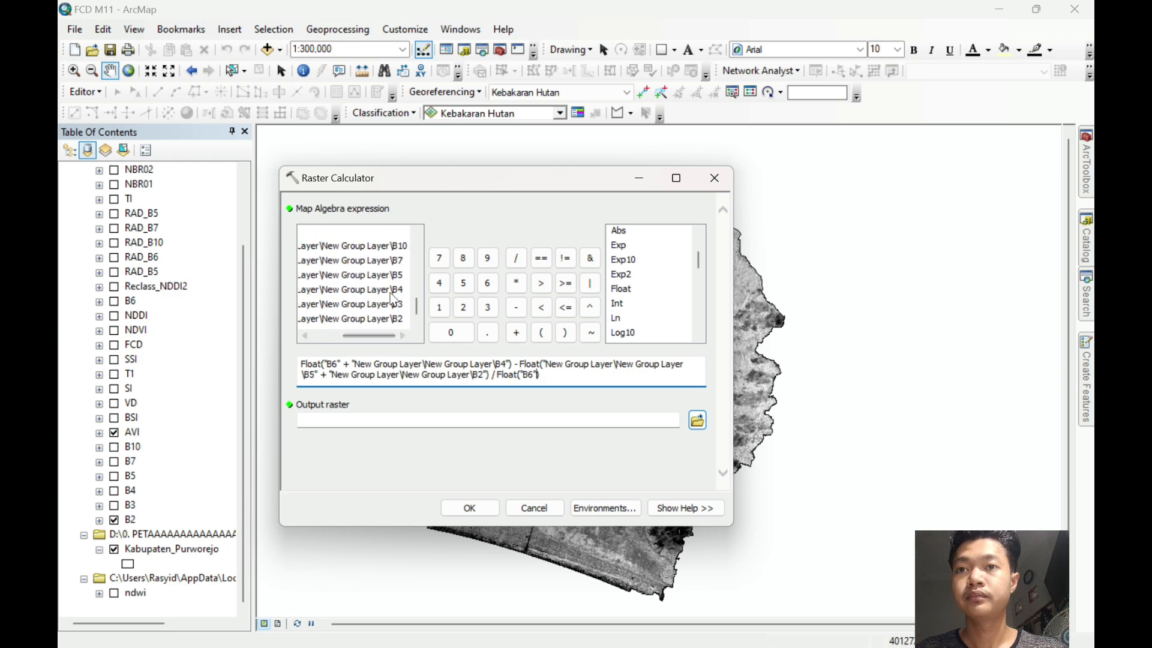
double_click(360, 289)
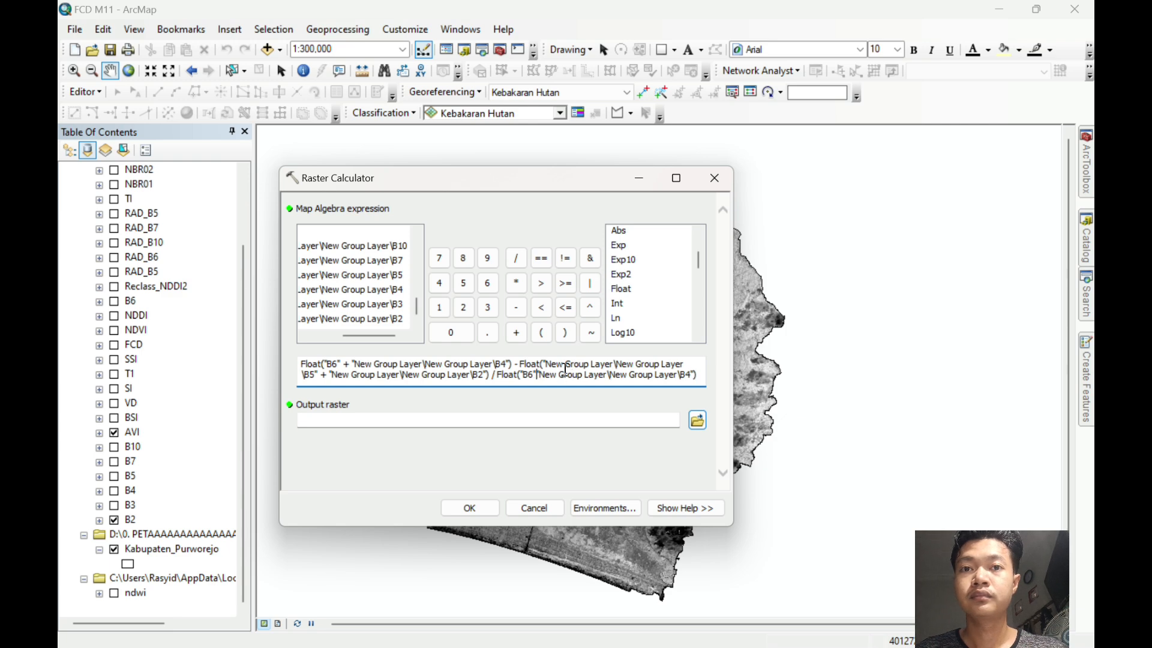
click(516, 333)
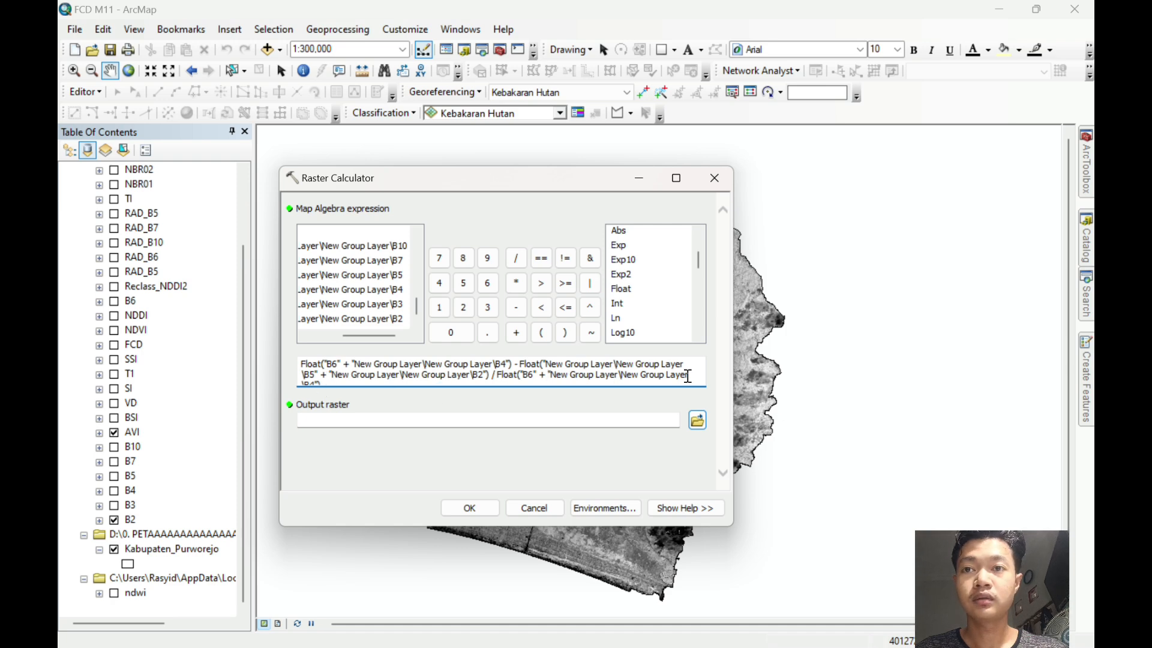
Add a fourth Float function containing the B5 layer plus the B2 layer to the end of the expression.
scroll(690, 376, down, 1)
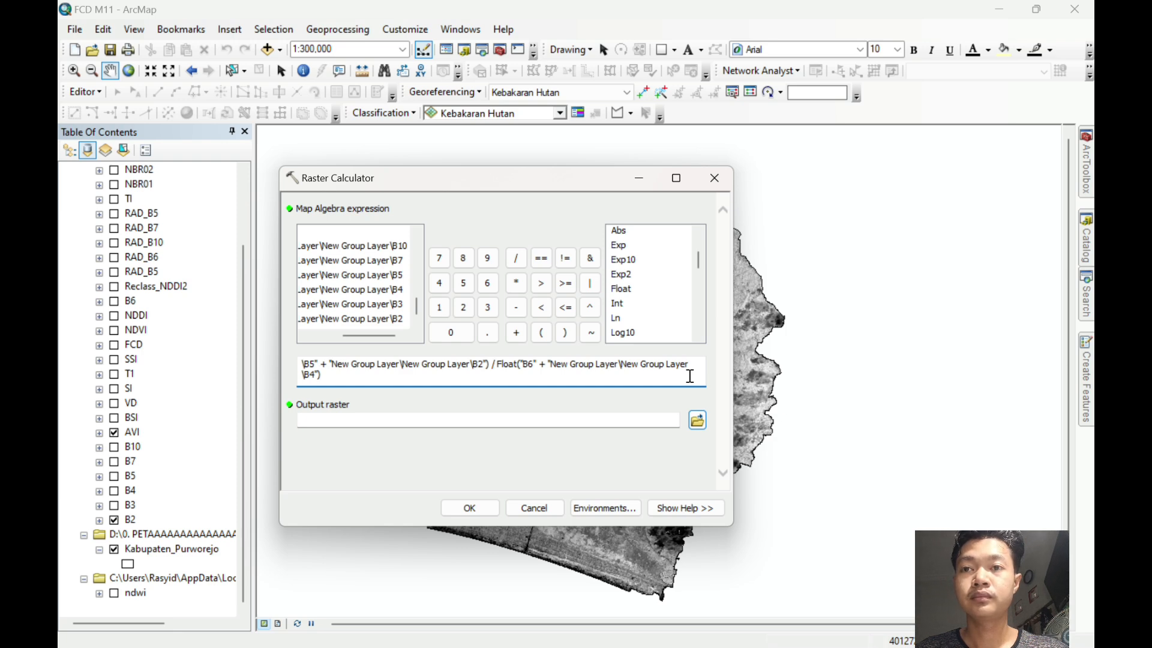
click(517, 332)
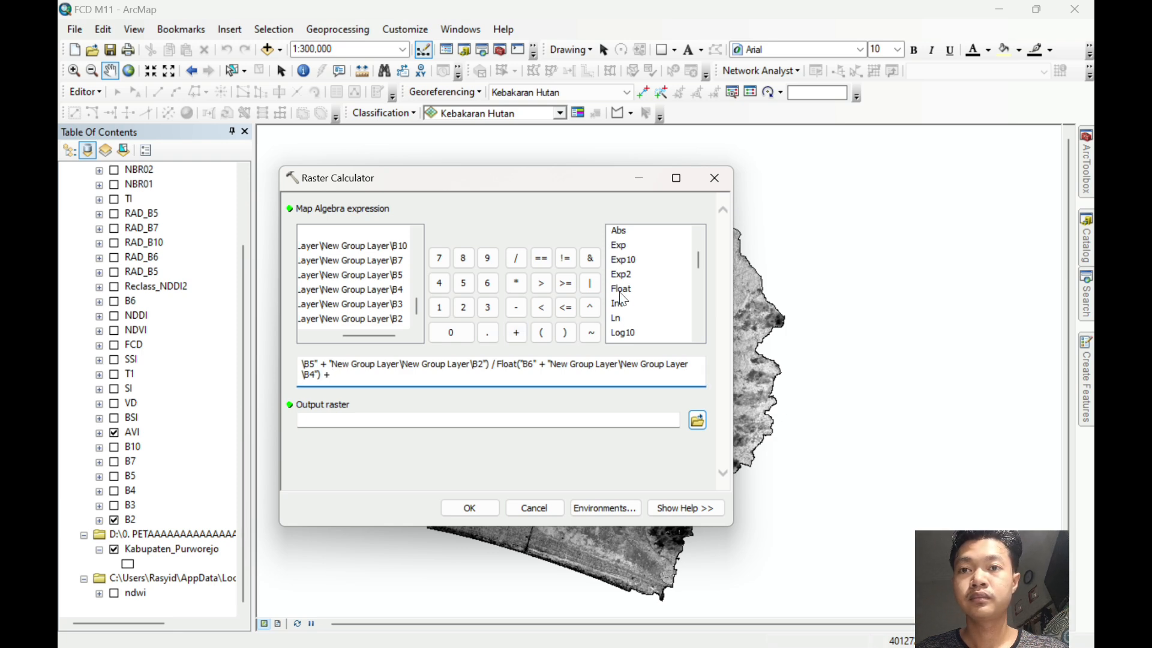
double_click(619, 292)
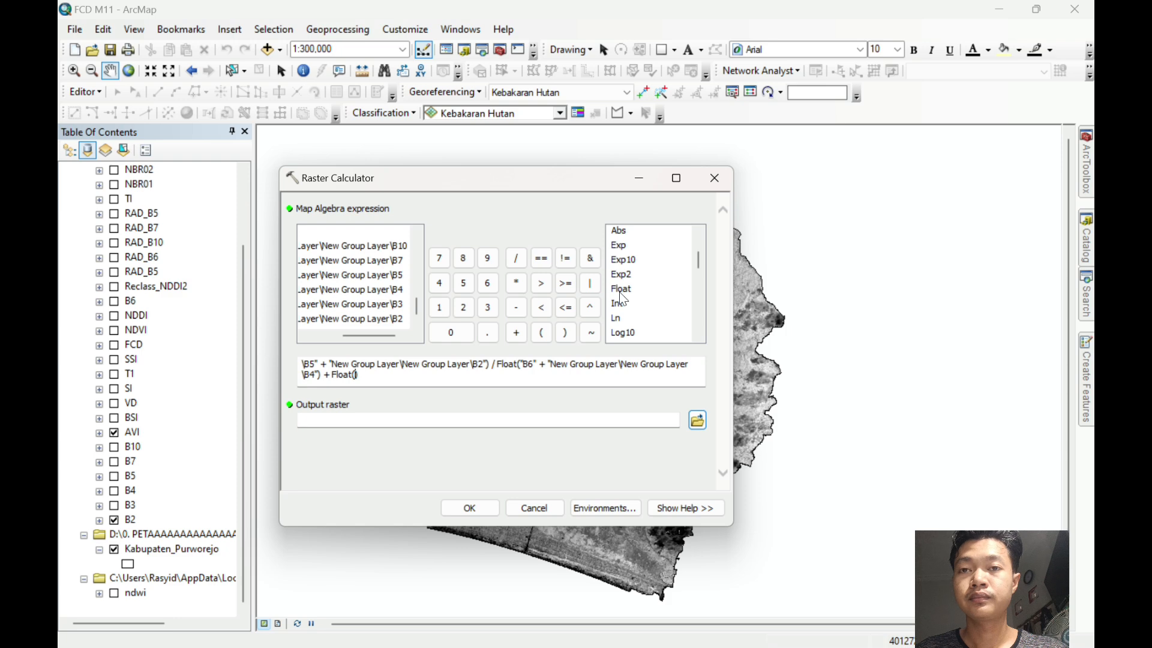
double_click(392, 278)
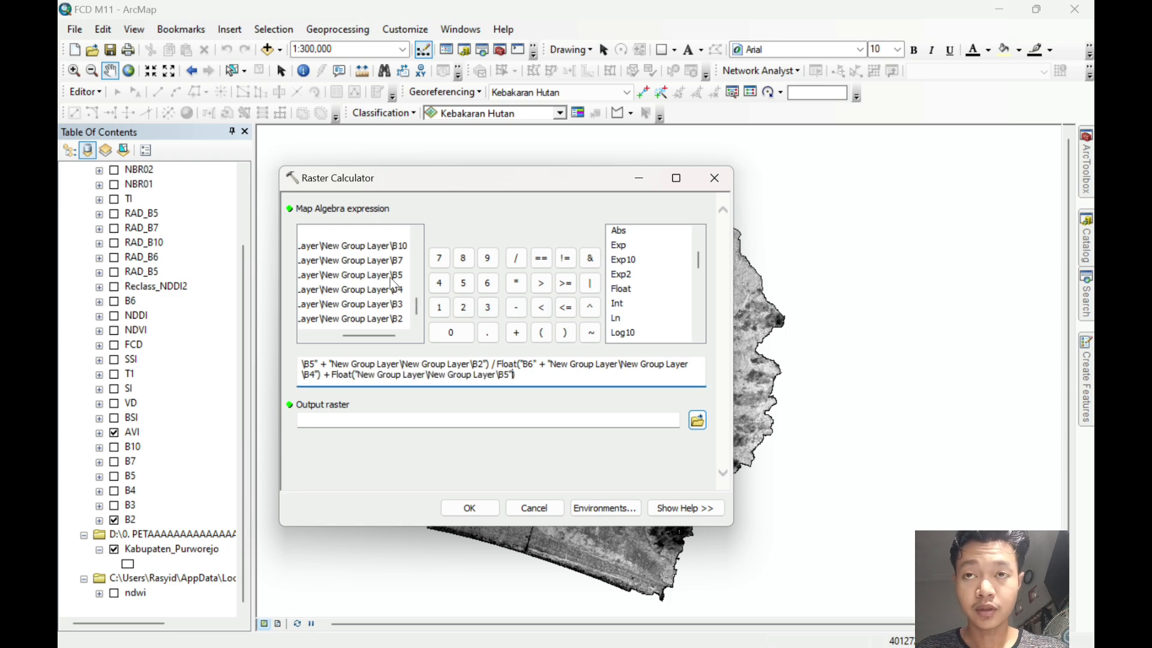
click(522, 332)
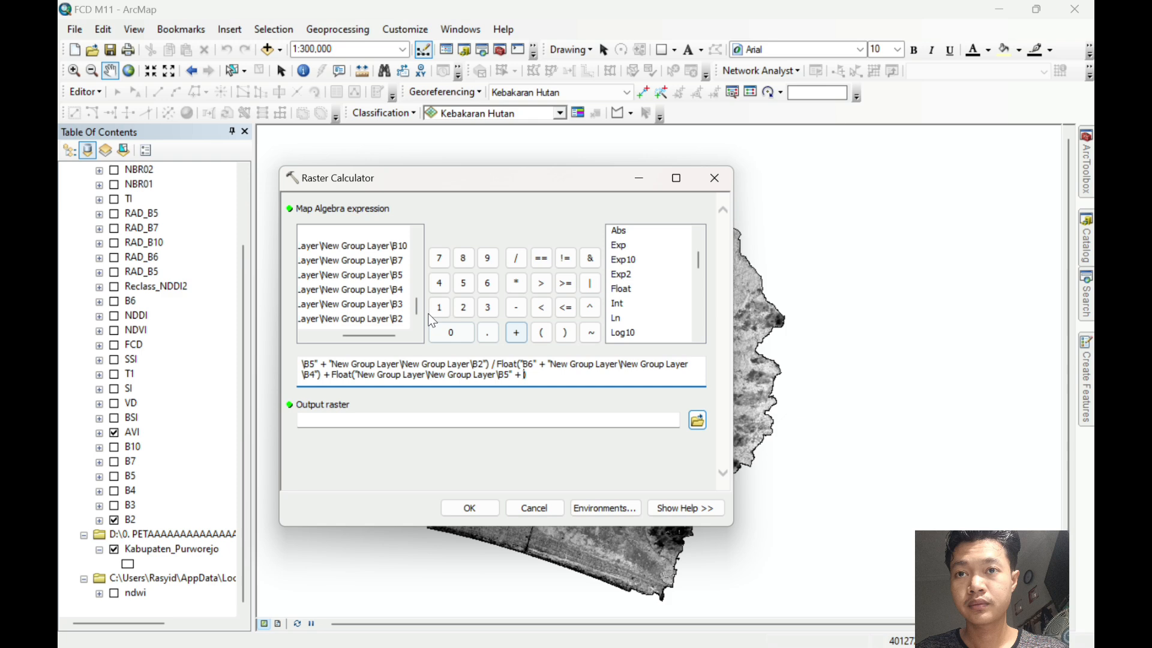
double_click(398, 318)
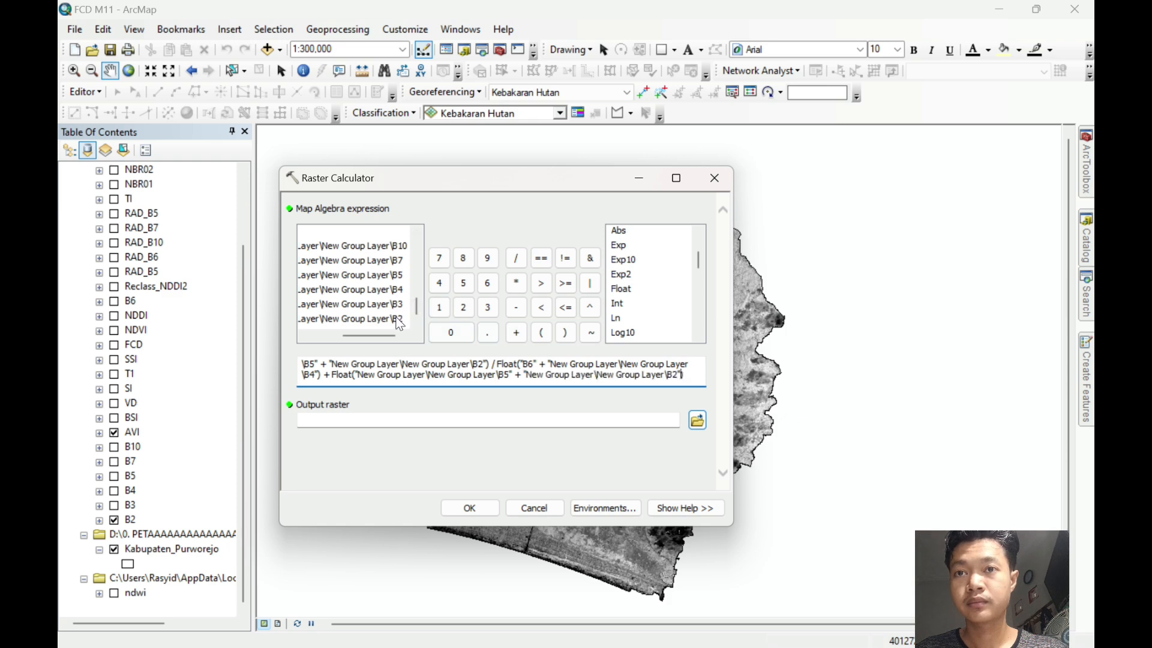
Complete the map algebra expression by appending * 100 + 100 after the last Float function.
click(686, 377)
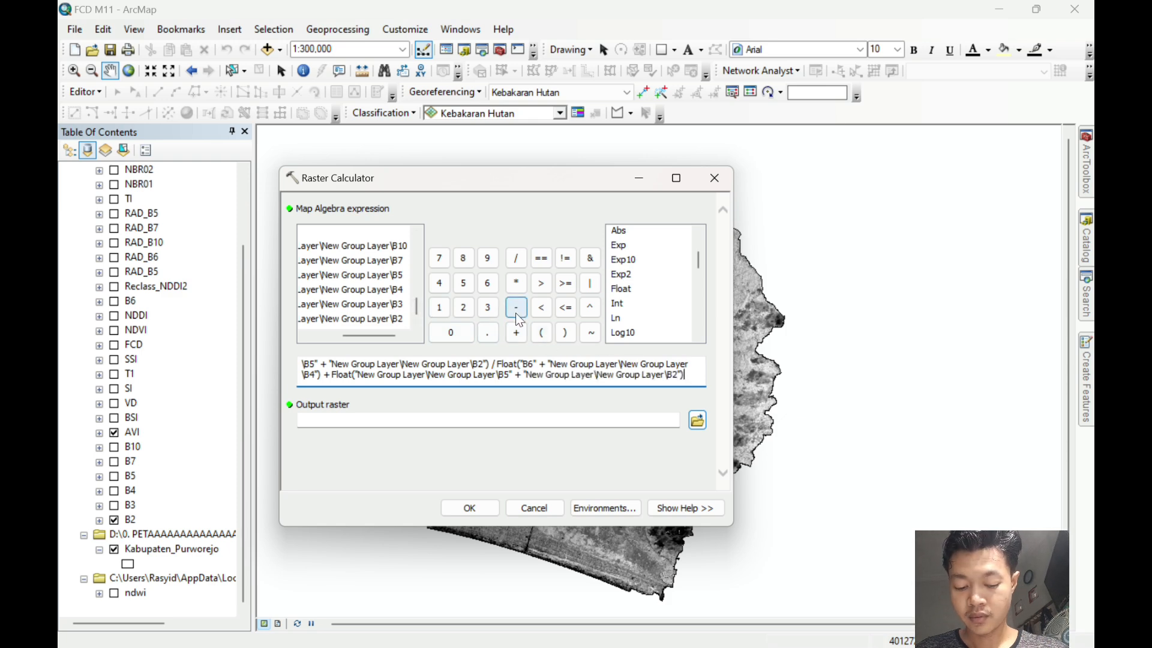
click(516, 283)
click(439, 308)
click(451, 332)
click(452, 333)
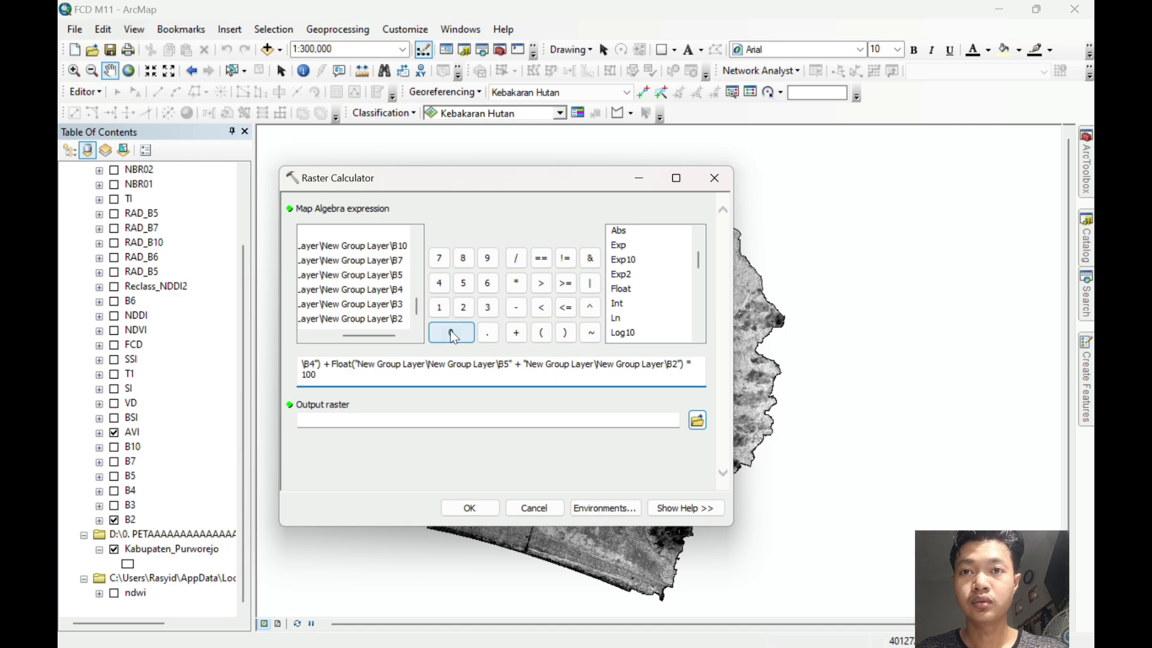
click(516, 333)
click(440, 307)
click(451, 332)
click(452, 332)
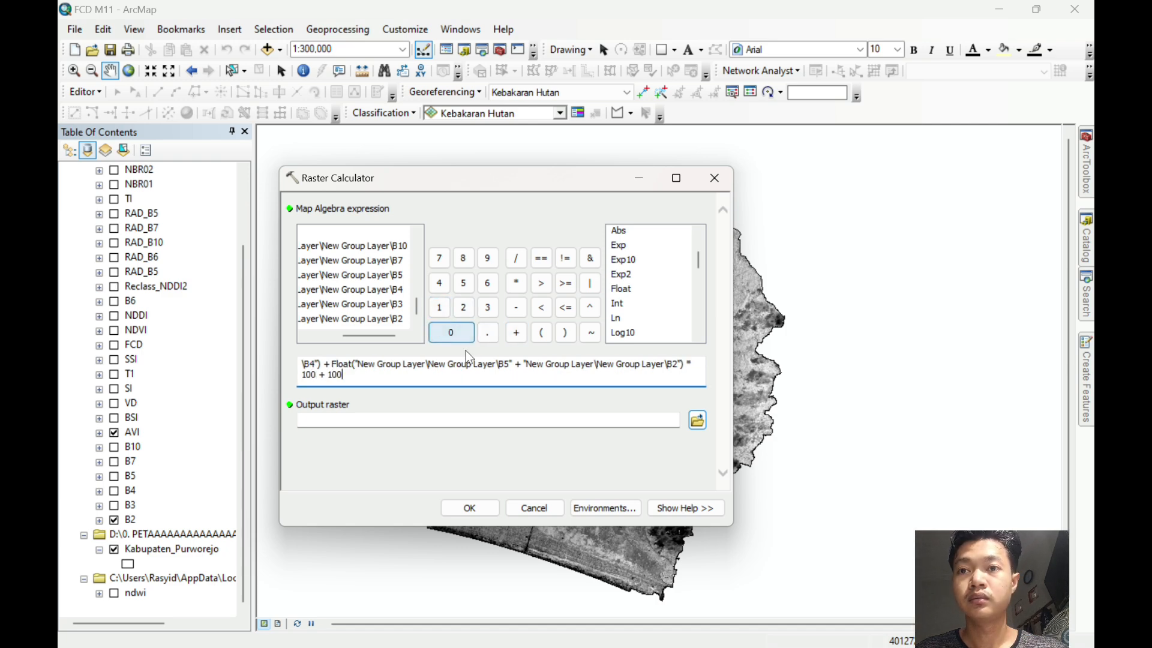
Name the output raster BI in default.gdb, and close the Raster Calculator without running it.
click(495, 421)
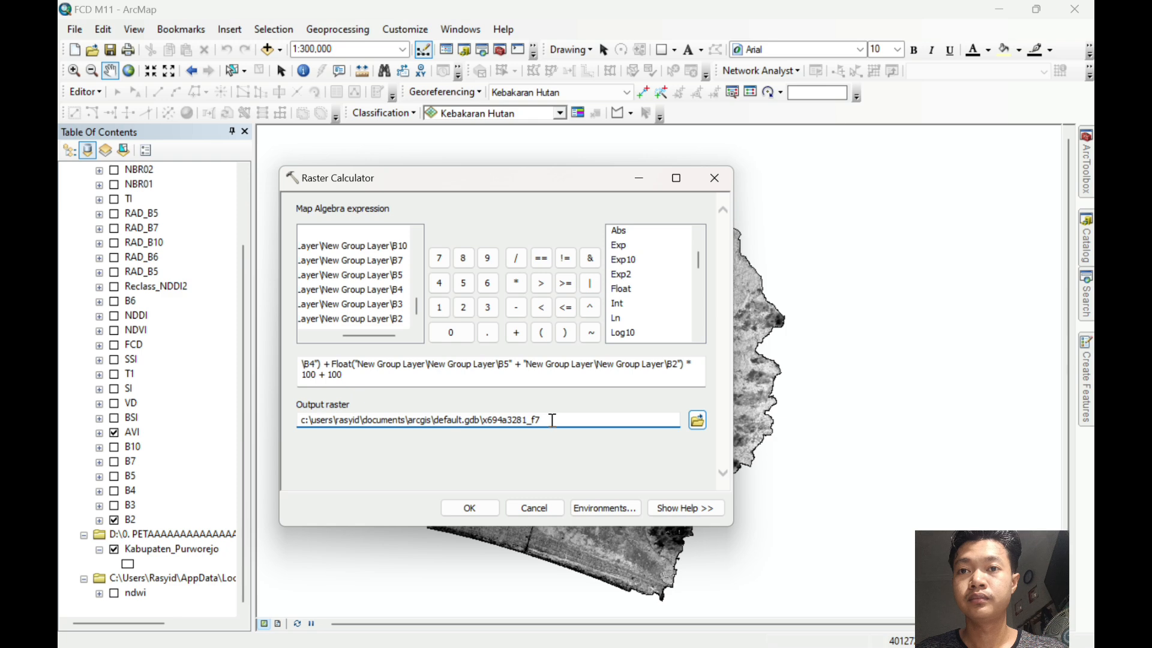
key(BackSpace)
key(BackSpace)
key(BackSpace)
key(BackSpace)
key(BackSpace)
key(BackSpace)
key(BackSpace)
key(BackSpace)
key(BackSpace)
key(BackSpace)
key(BackSpace)
key(BackSpace)
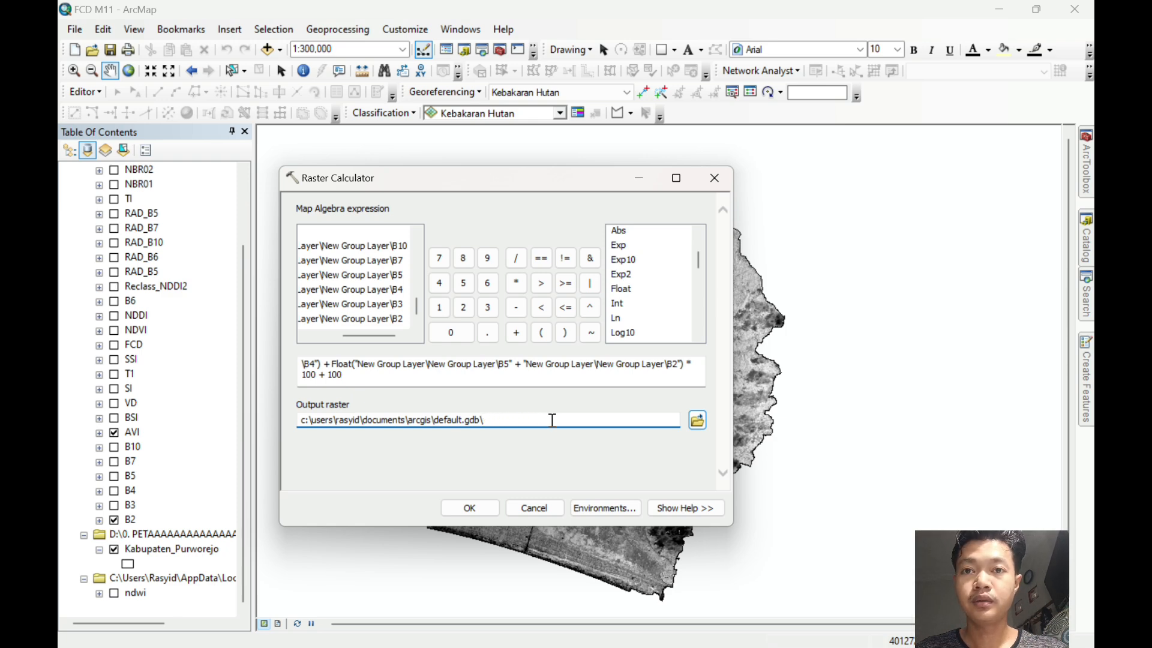
text(BI)
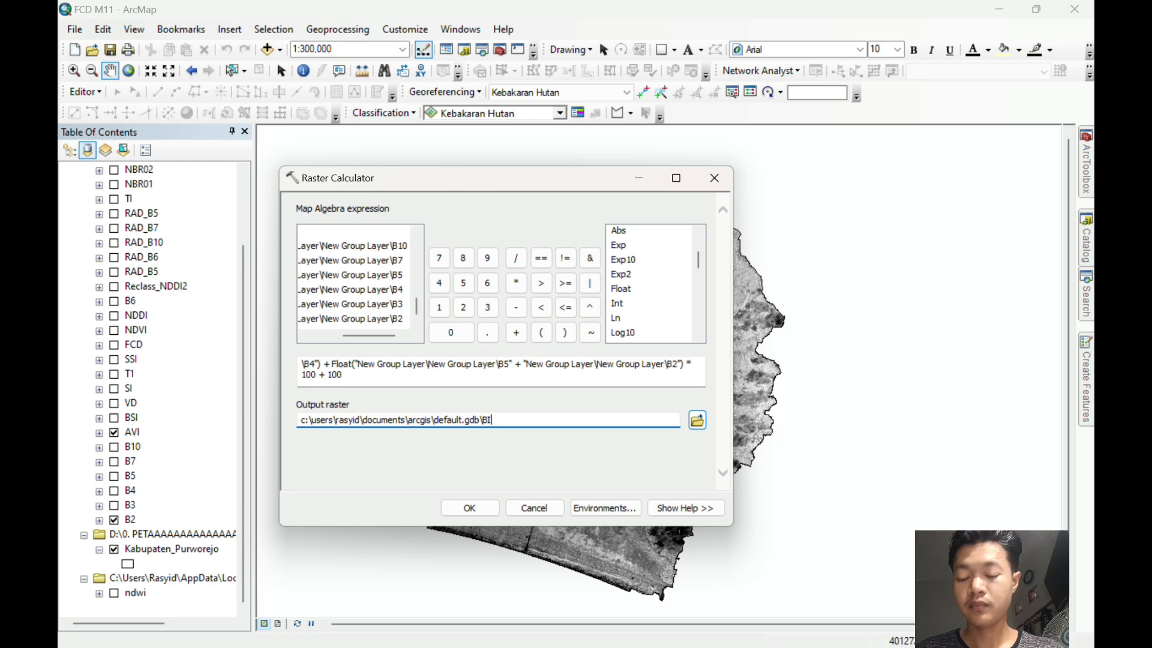
click(706, 185)
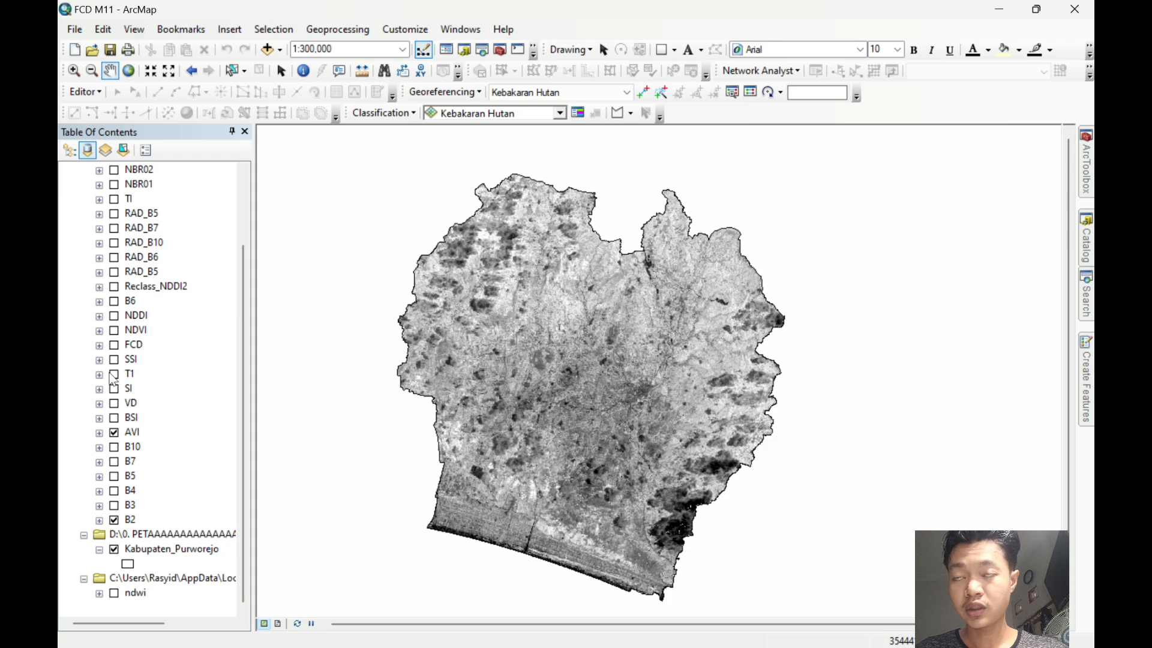
Display the T1 layer instead of AVI on the map and open the Raster Calculator tool.
click(114, 432)
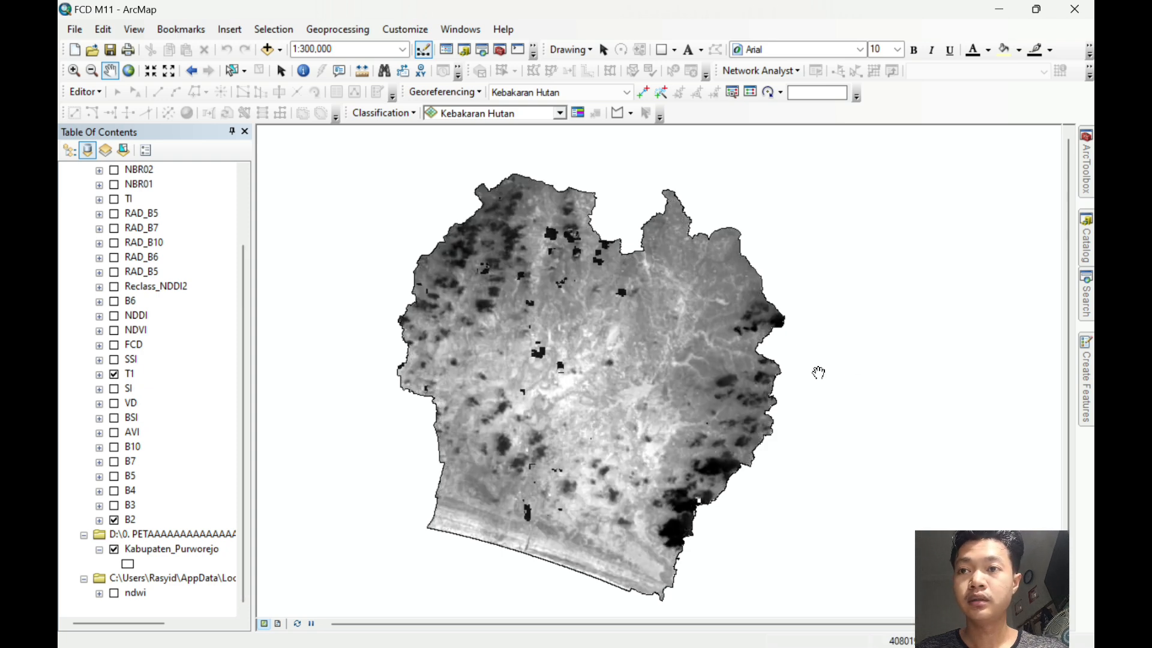
click(1087, 295)
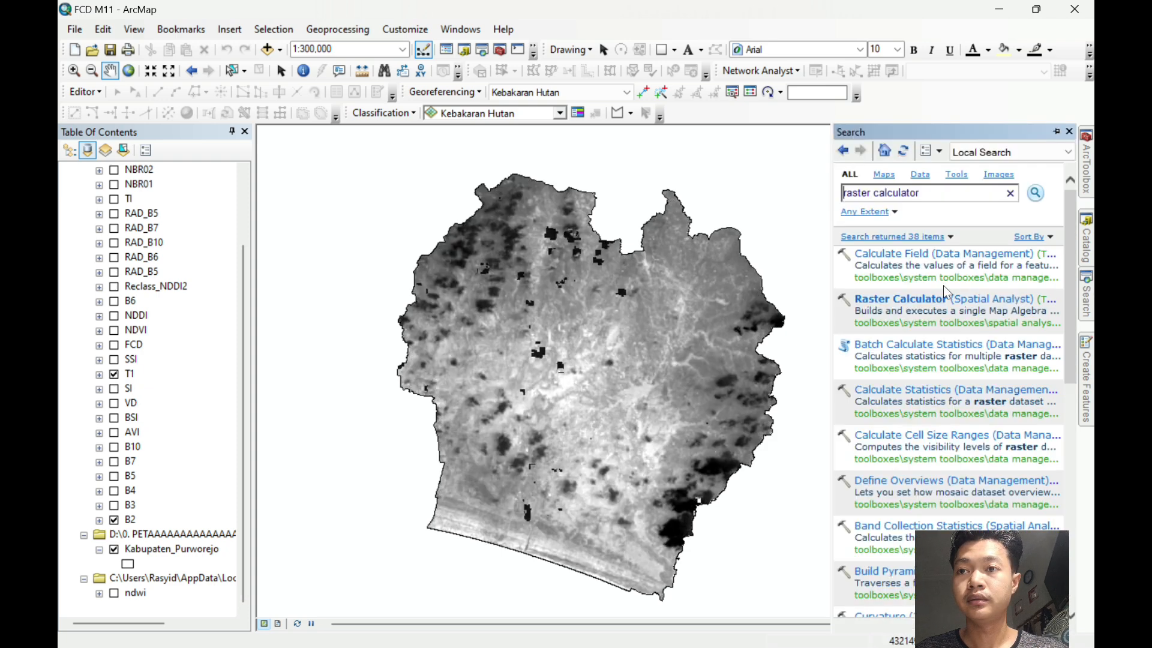
click(916, 300)
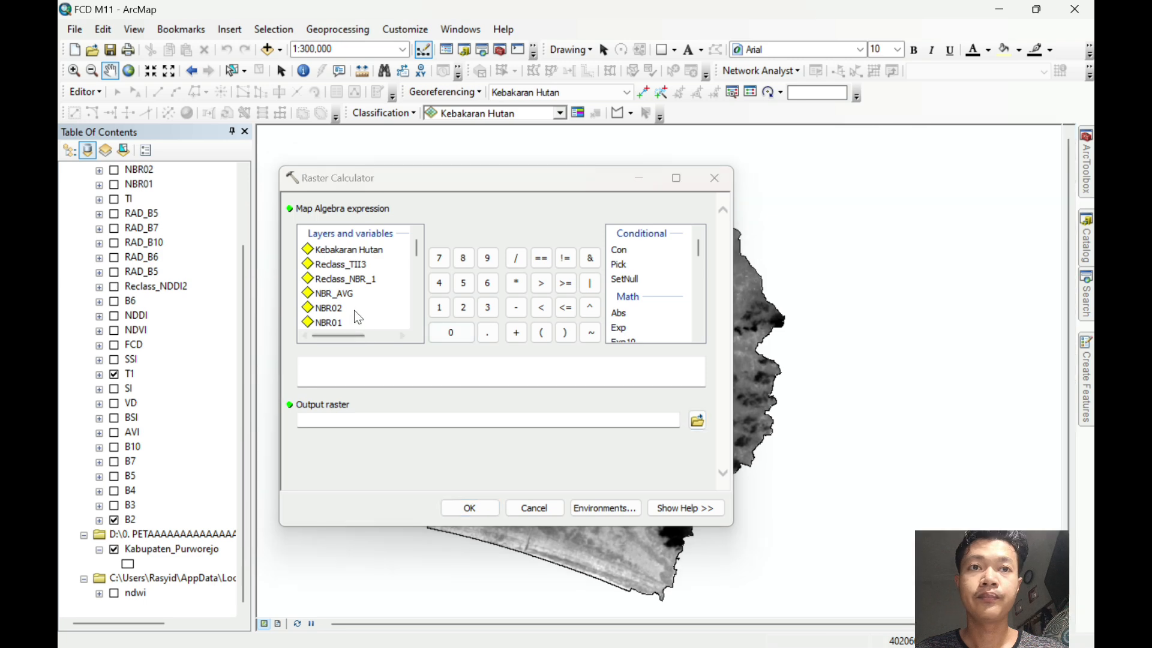
Start the map algebra expression with a Float function containing 256 minus the B2 layer.
scroll(355, 308, down, 1)
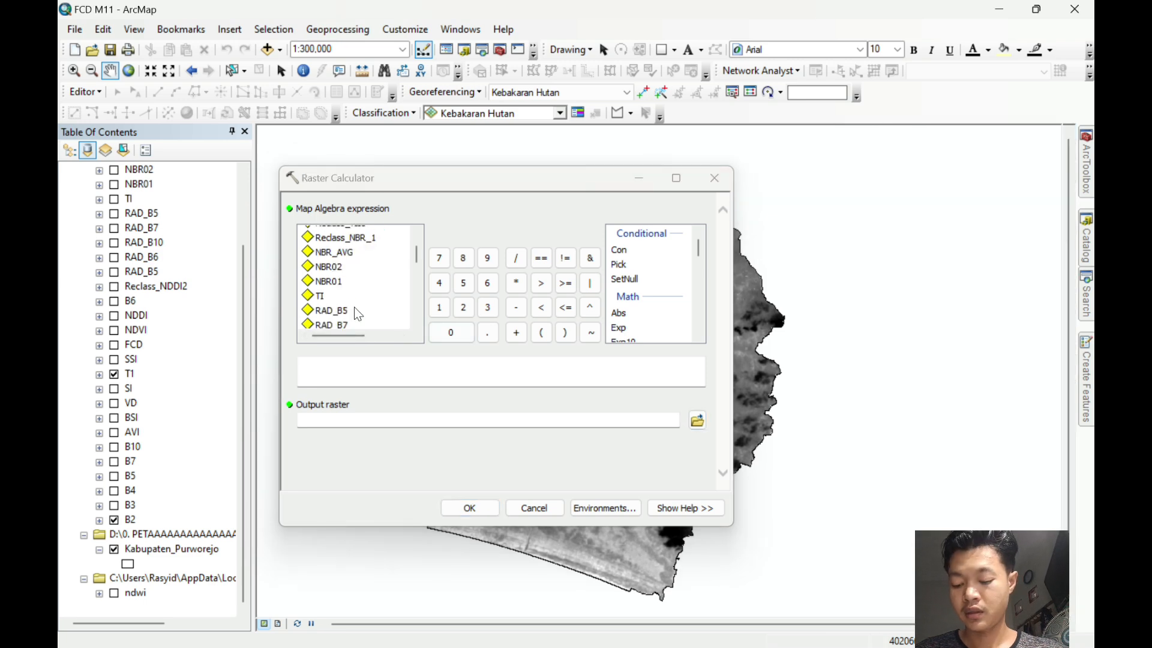
scroll(354, 307, down, 2)
scroll(641, 299, down, 5)
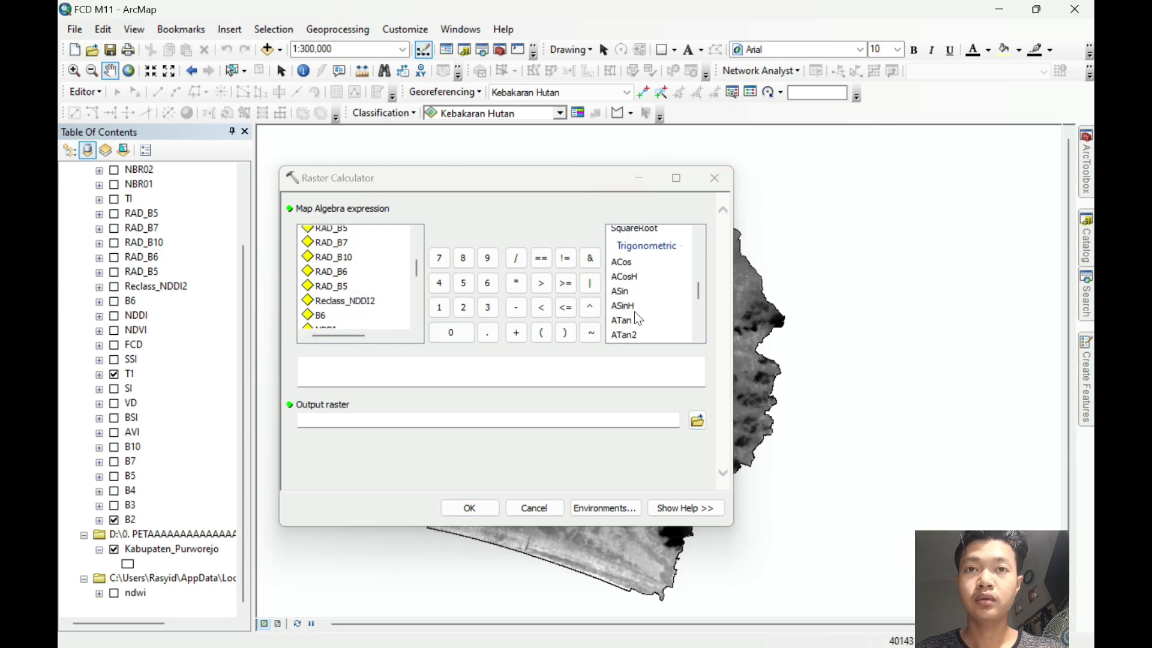
scroll(639, 313, up, 3)
scroll(641, 308, up, 2)
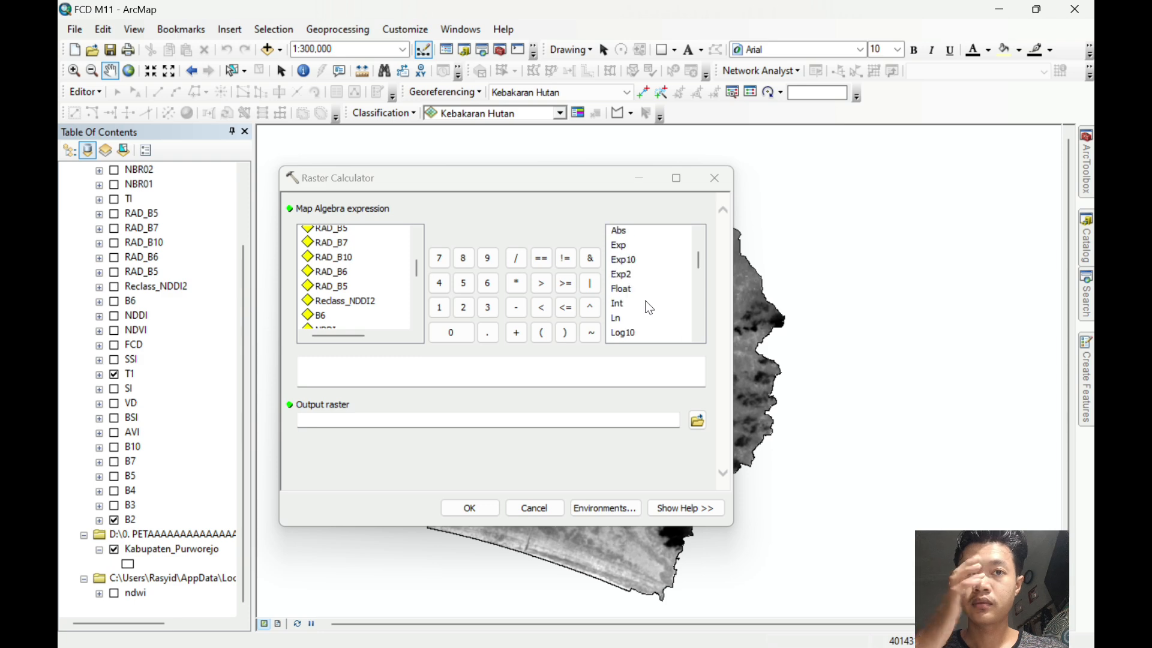
click(624, 291)
double_click(626, 291)
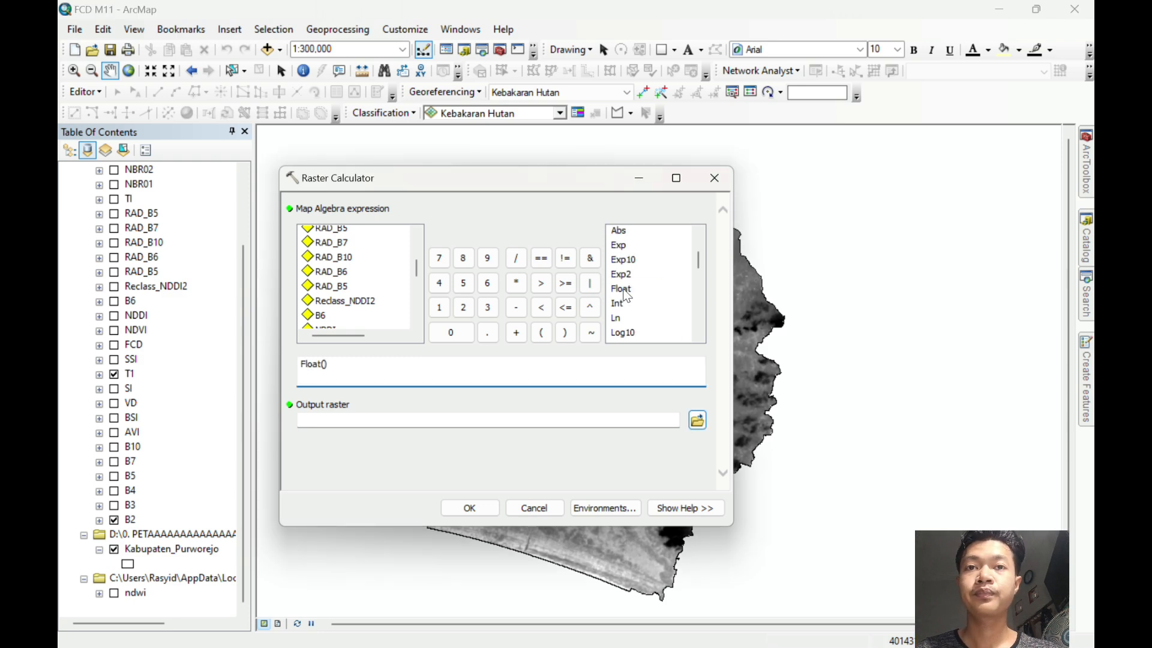
click(462, 307)
click(462, 284)
click(489, 284)
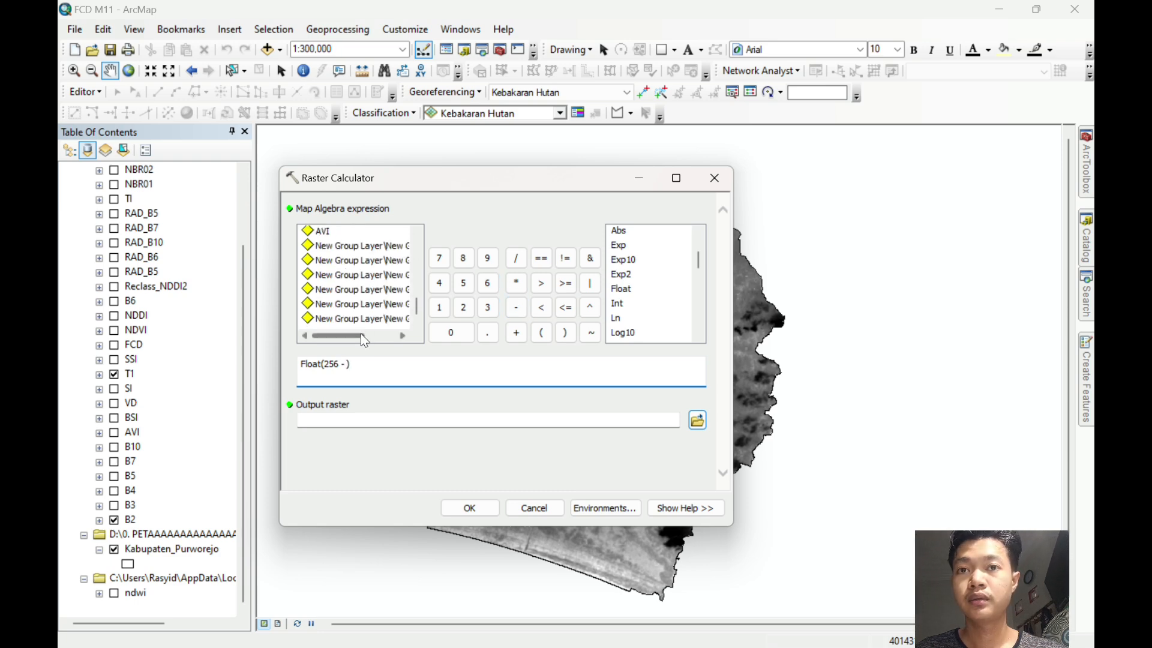
drag(361, 334, 409, 334)
double_click(394, 318)
text())
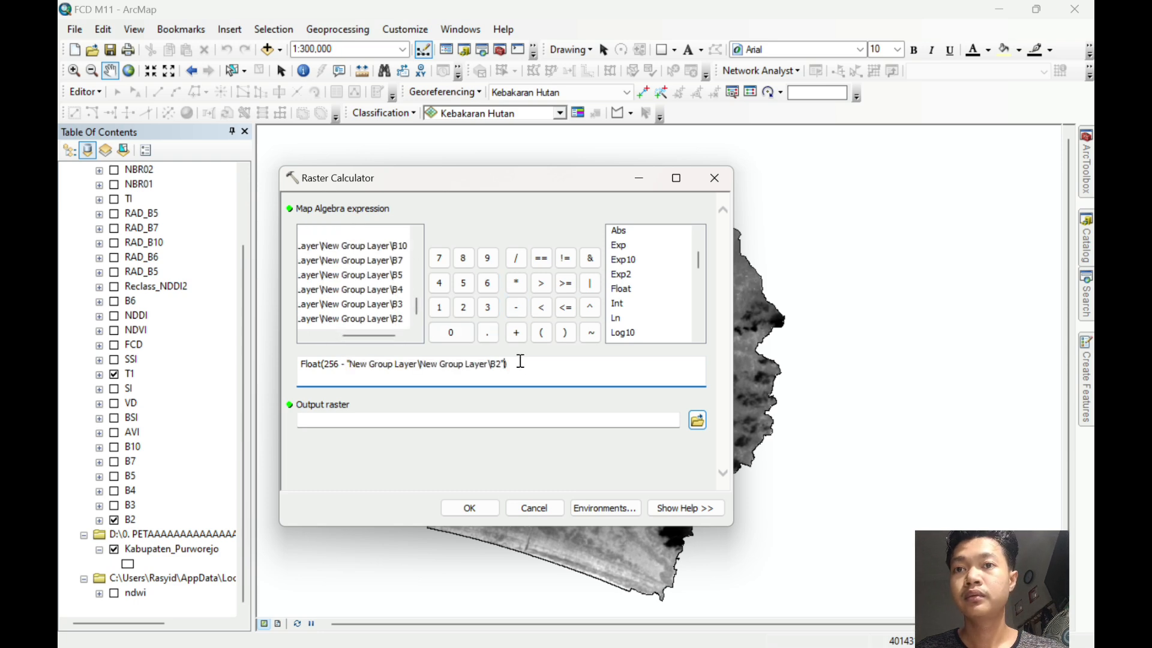
Multiply the expression by a second Float function containing 256 minus the B3 layer.
click(517, 281)
double_click(621, 291)
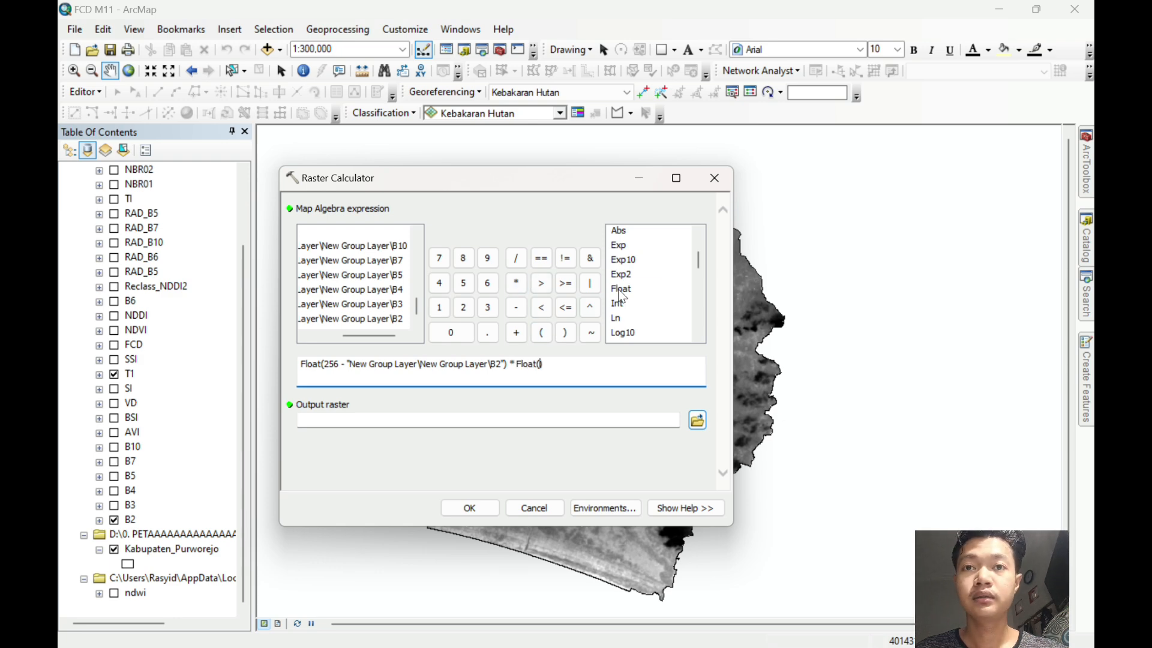
click(463, 307)
click(463, 283)
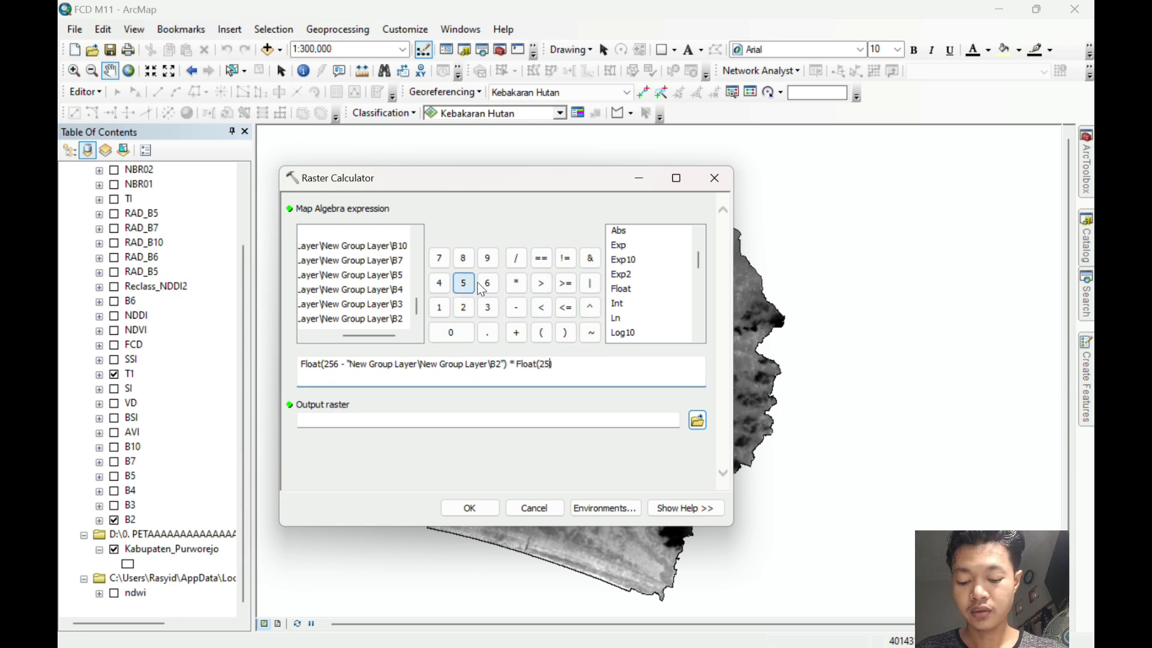
click(488, 283)
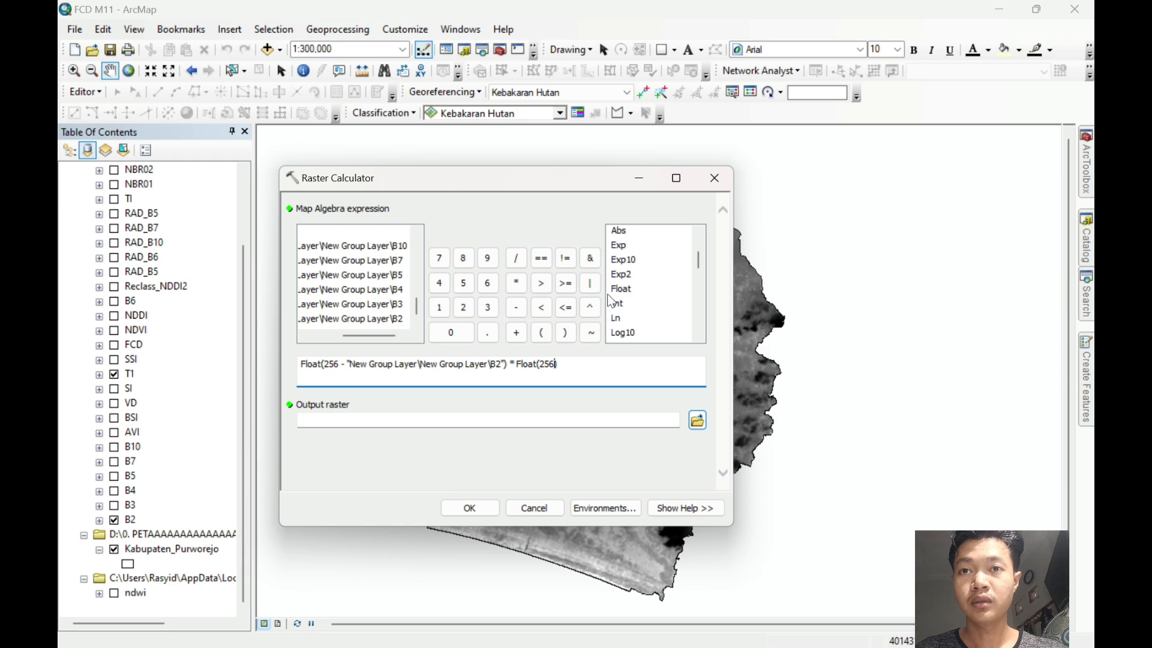
click(516, 307)
double_click(399, 305)
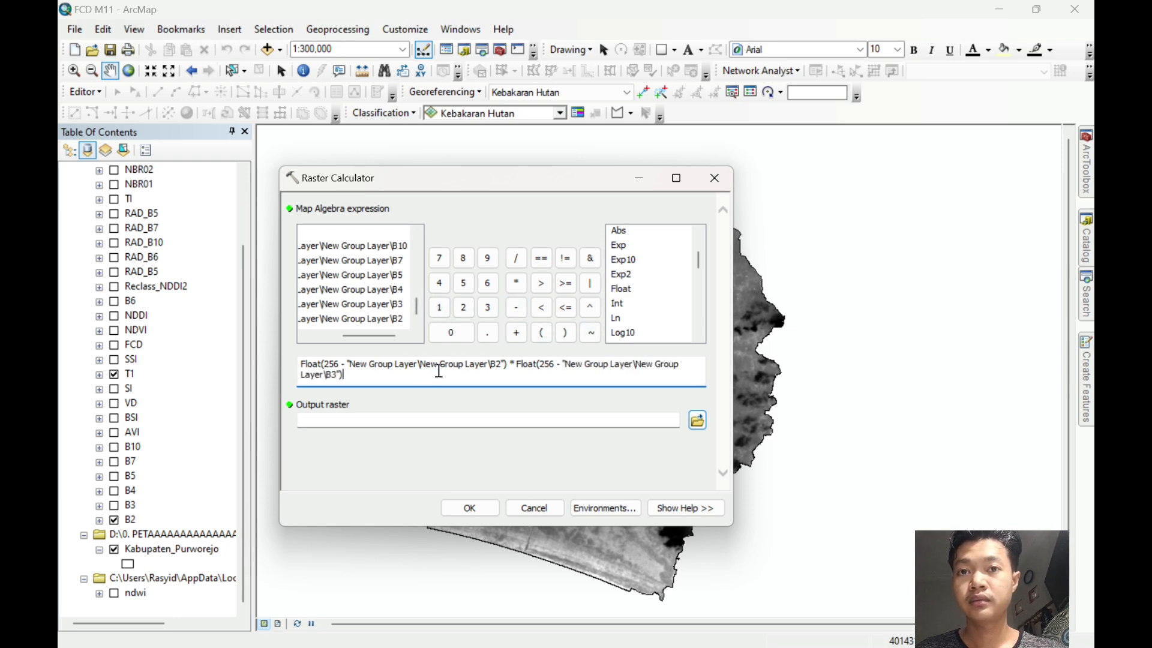
Multiply the expression by a third Float function containing 256 minus the B4 layer.
click(517, 284)
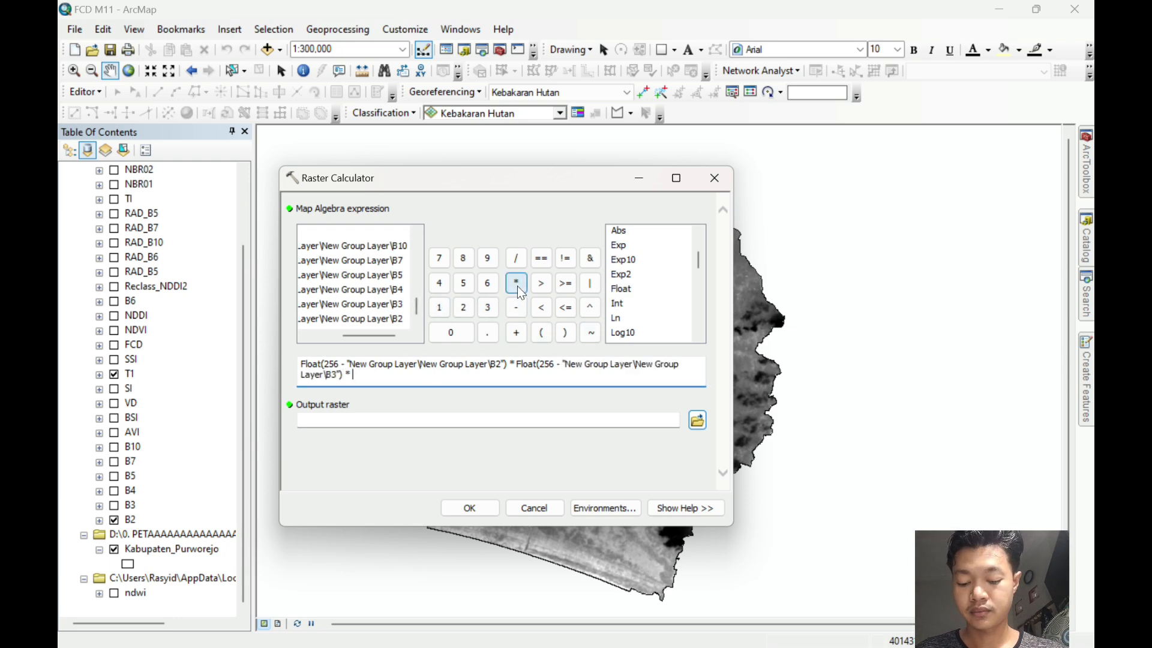
double_click(622, 290)
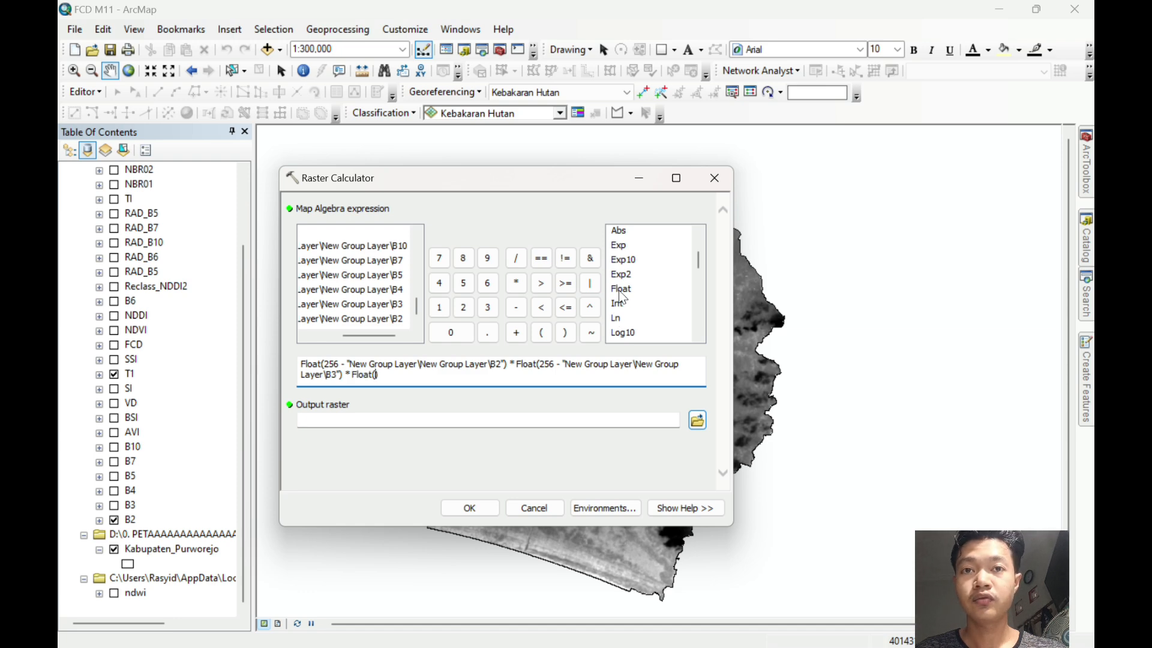
click(463, 307)
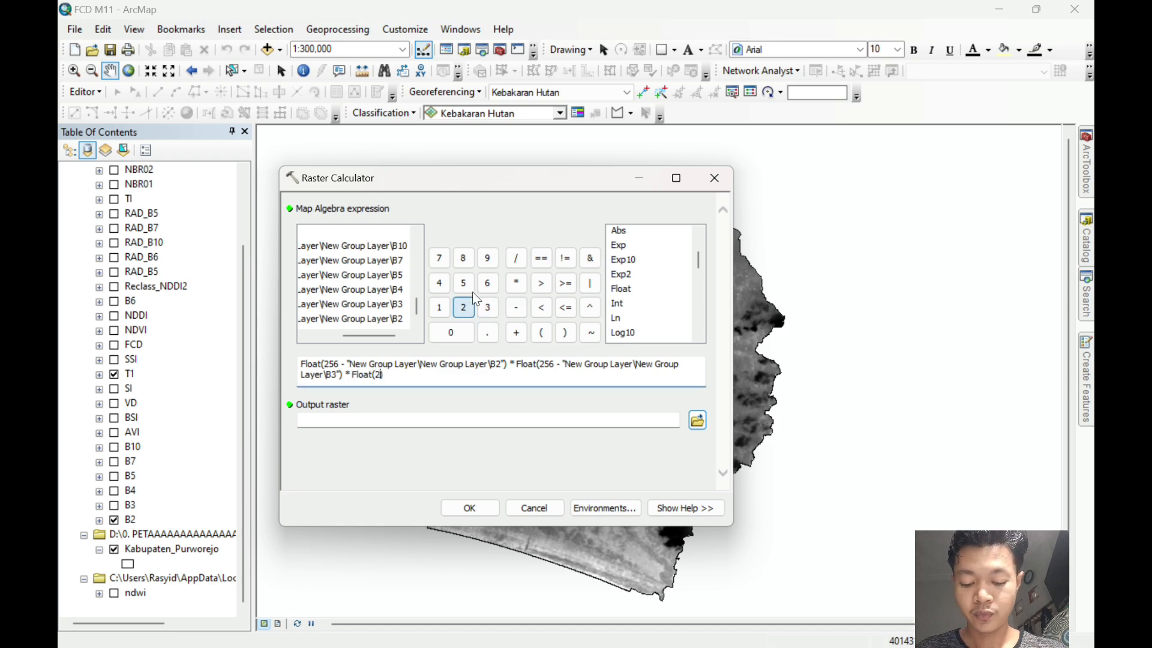
click(463, 282)
click(488, 283)
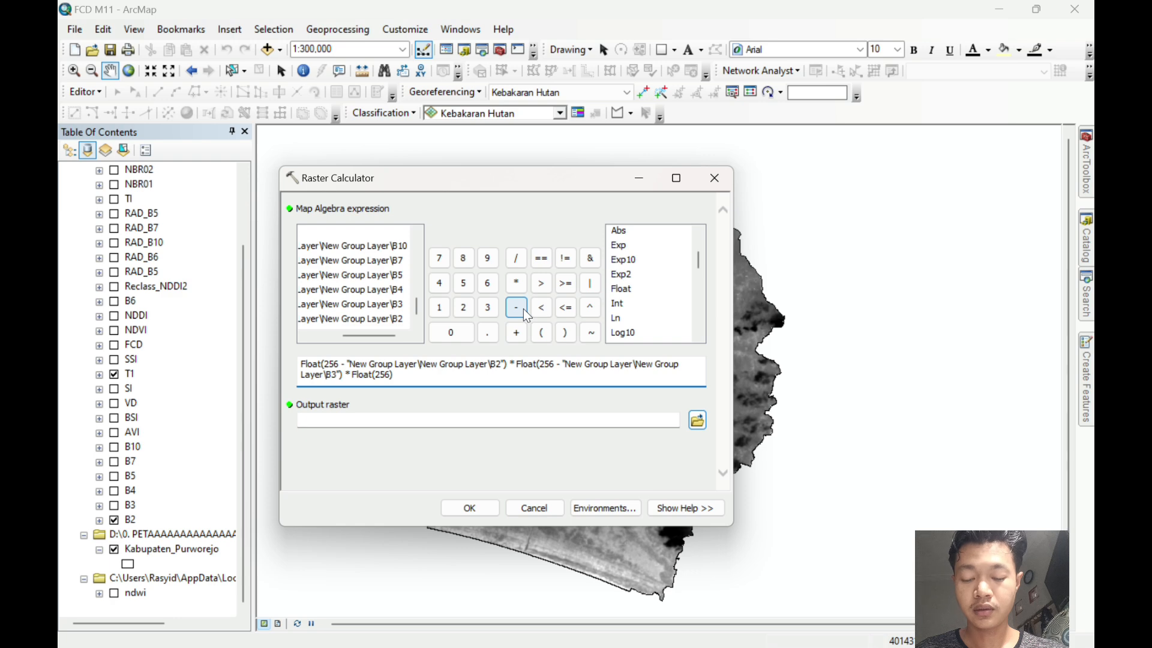
click(523, 309)
double_click(351, 290)
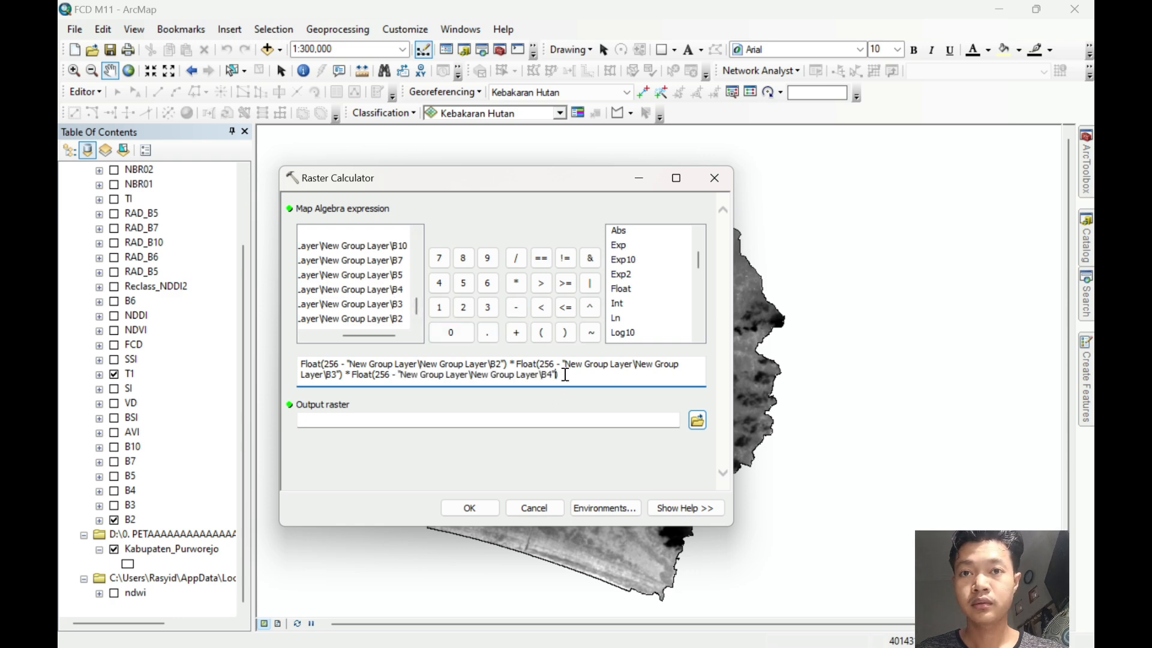
Complete the map algebra expression by appending * 1 / 3 after the last Float function.
click(516, 283)
click(440, 308)
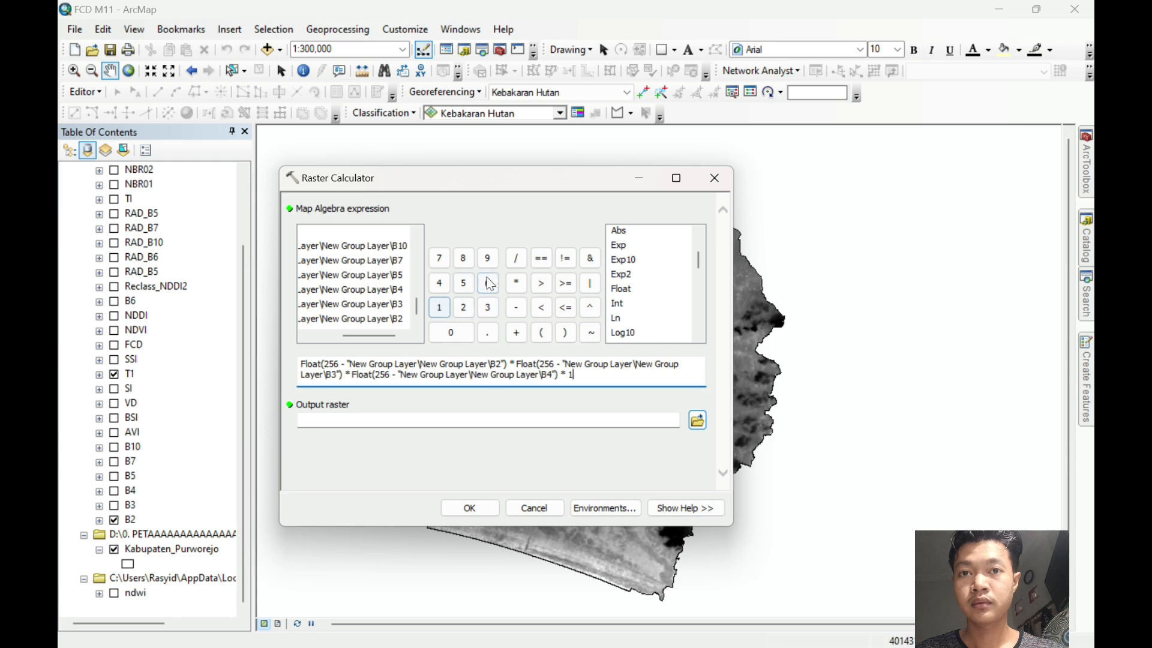
click(517, 259)
click(488, 309)
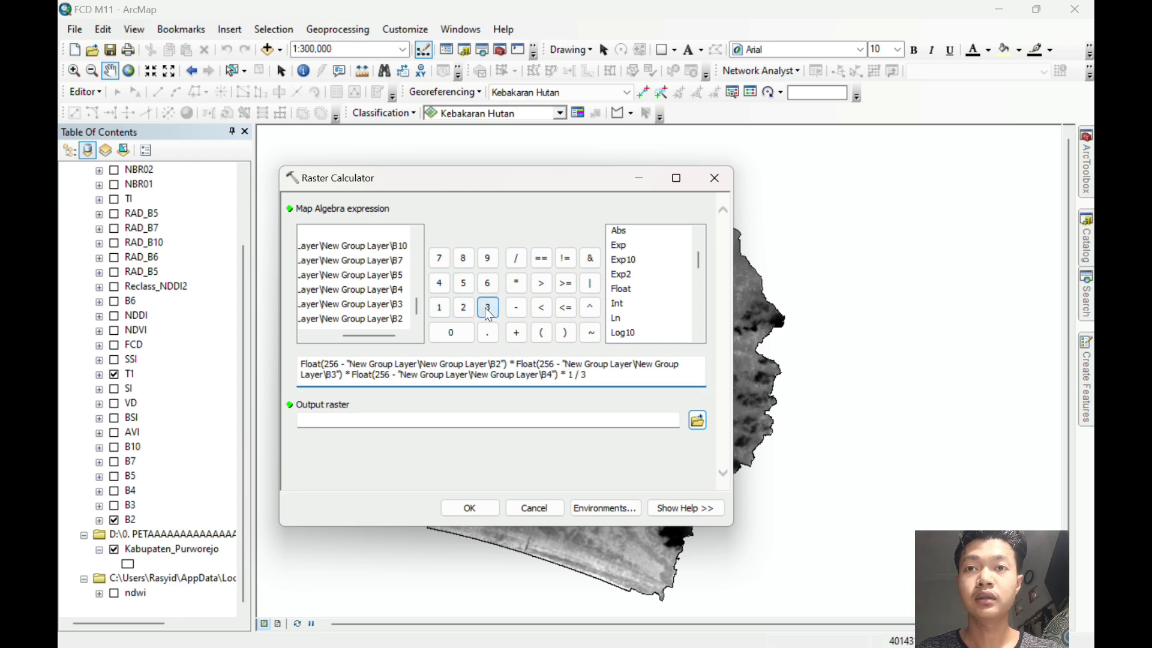
Name the output raster SI in default.gdb, and close the Raster Calculator without running it.
click(588, 420)
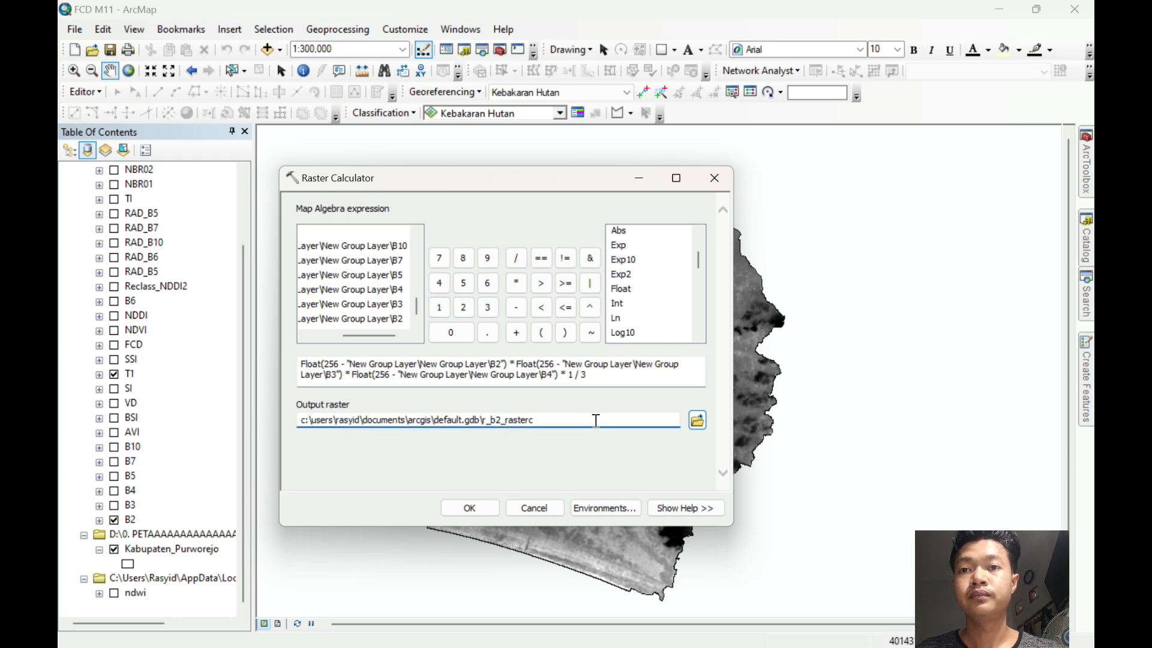
key(BackSpace)
key(BackSpace)
key(BackSpace)
key(BackSpace)
key(BackSpace)
key(BackSpace)
key(BackSpace)
key(BackSpace)
key(BackSpace)
key(BackSpace)
key(BackSpace)
key(BackSpace)
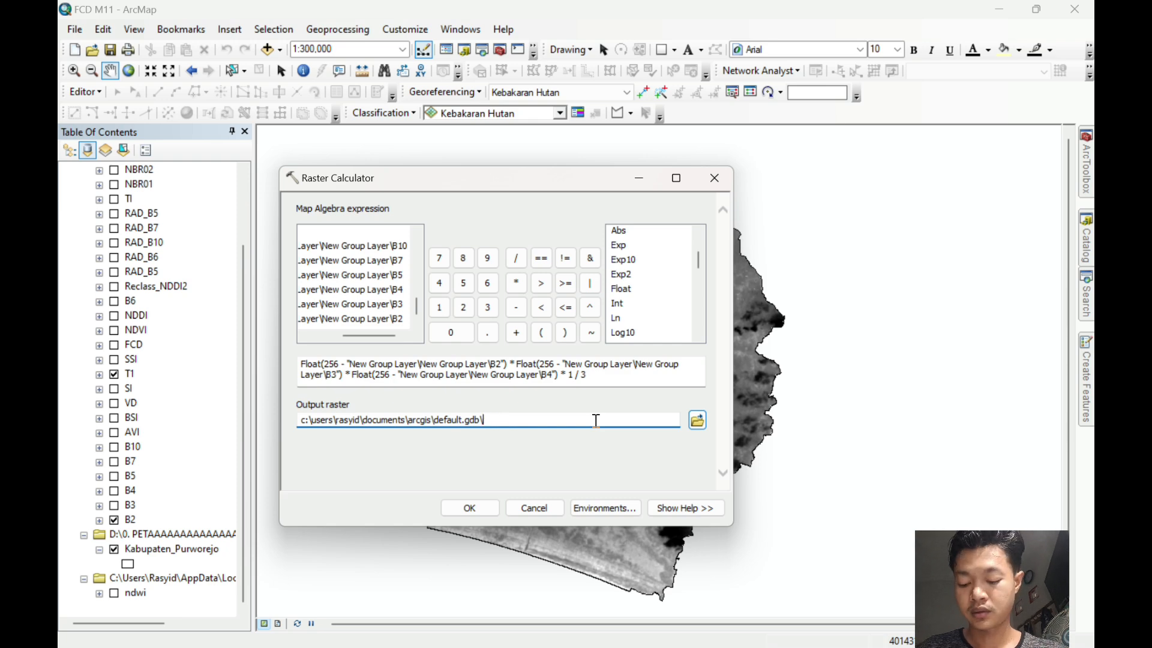
text(SI)
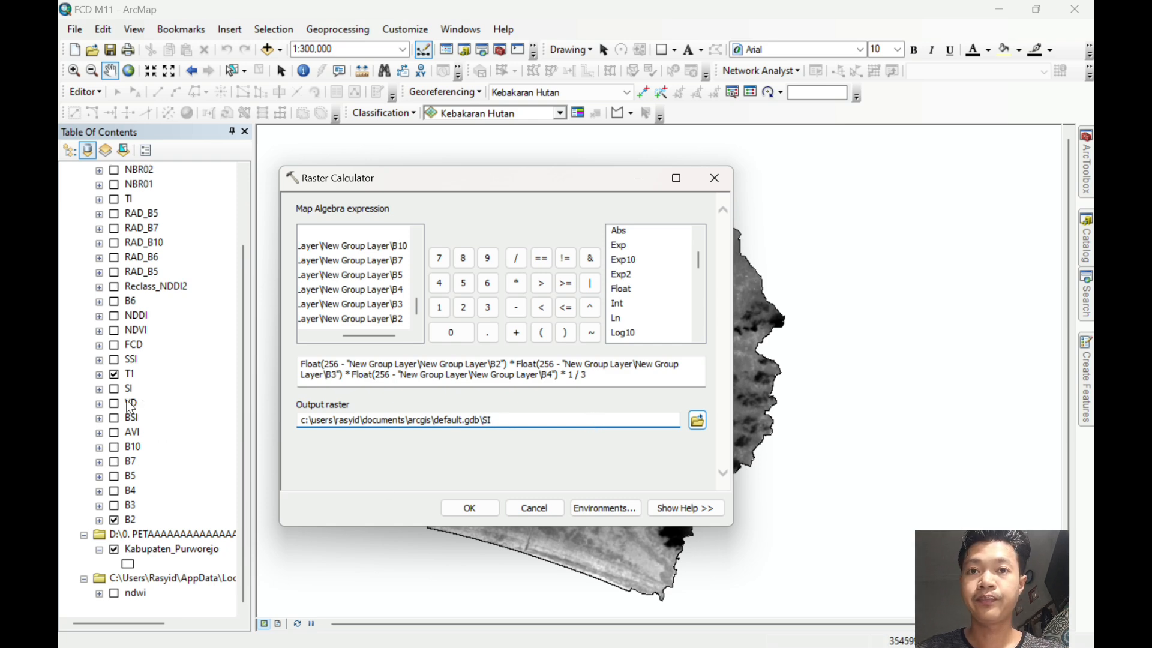
click(727, 178)
Open a new Raster Calculator and insert the B10 layer as the first term of the expression.
click(1087, 297)
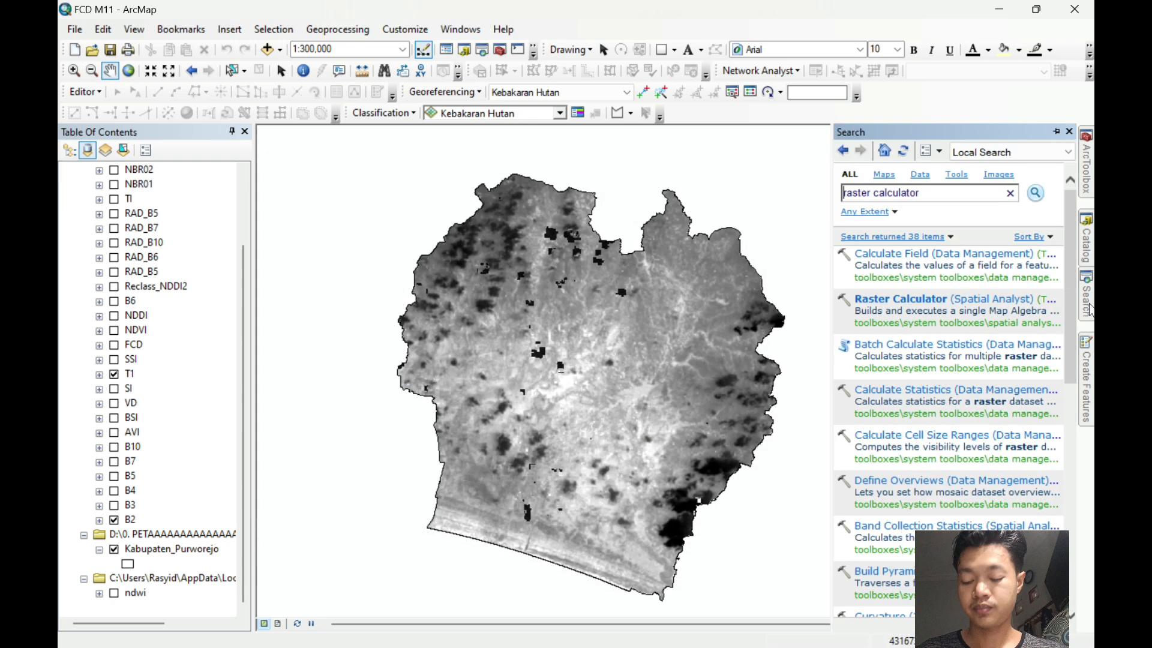
click(940, 299)
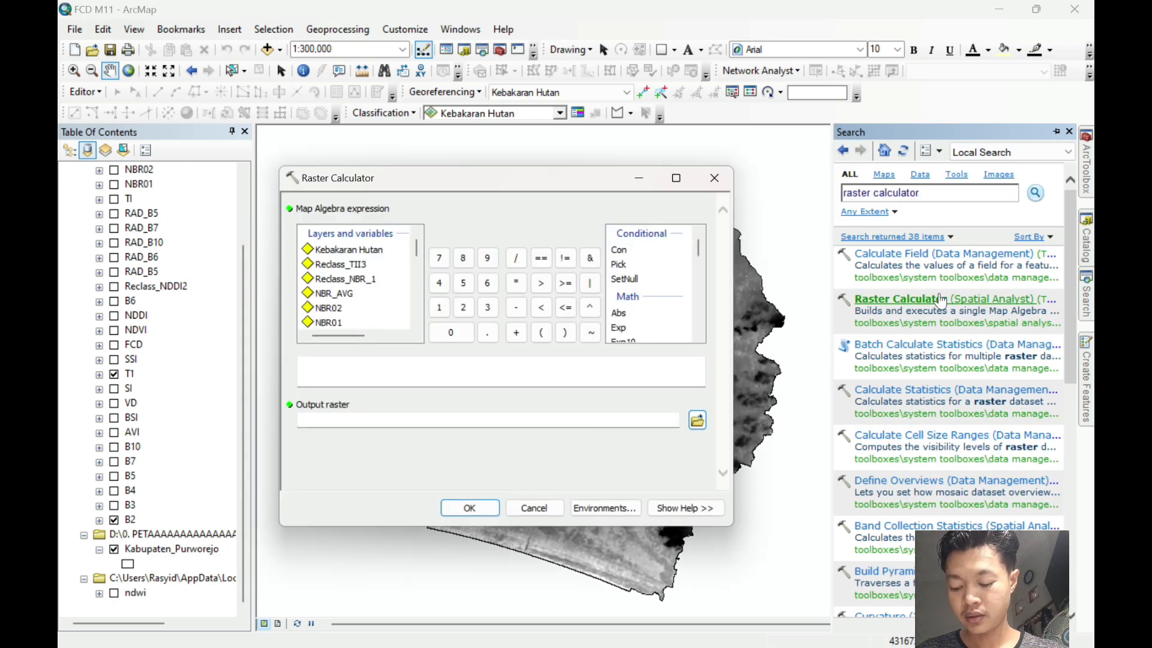
click(781, 342)
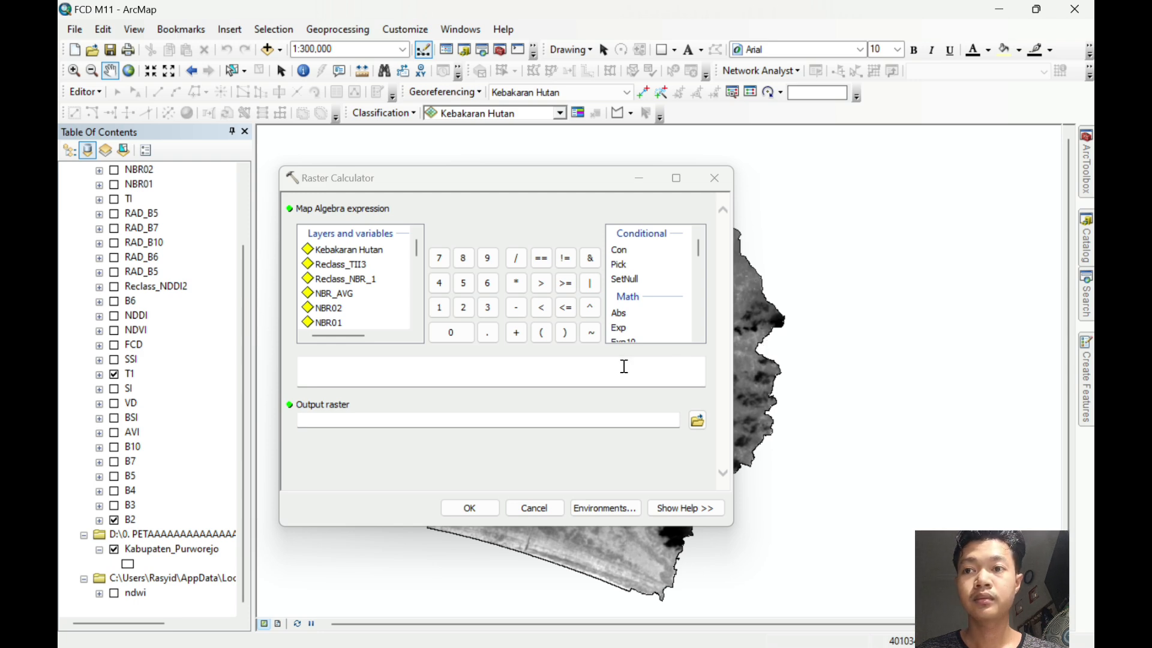
click(533, 372)
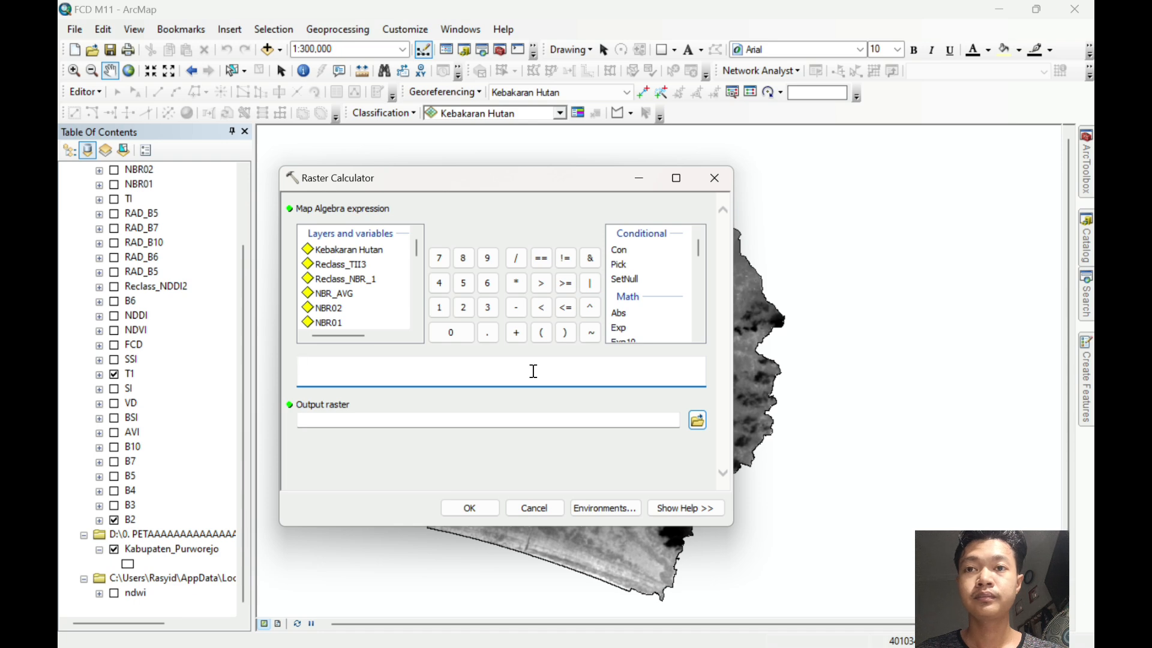
scroll(324, 301, down, 6)
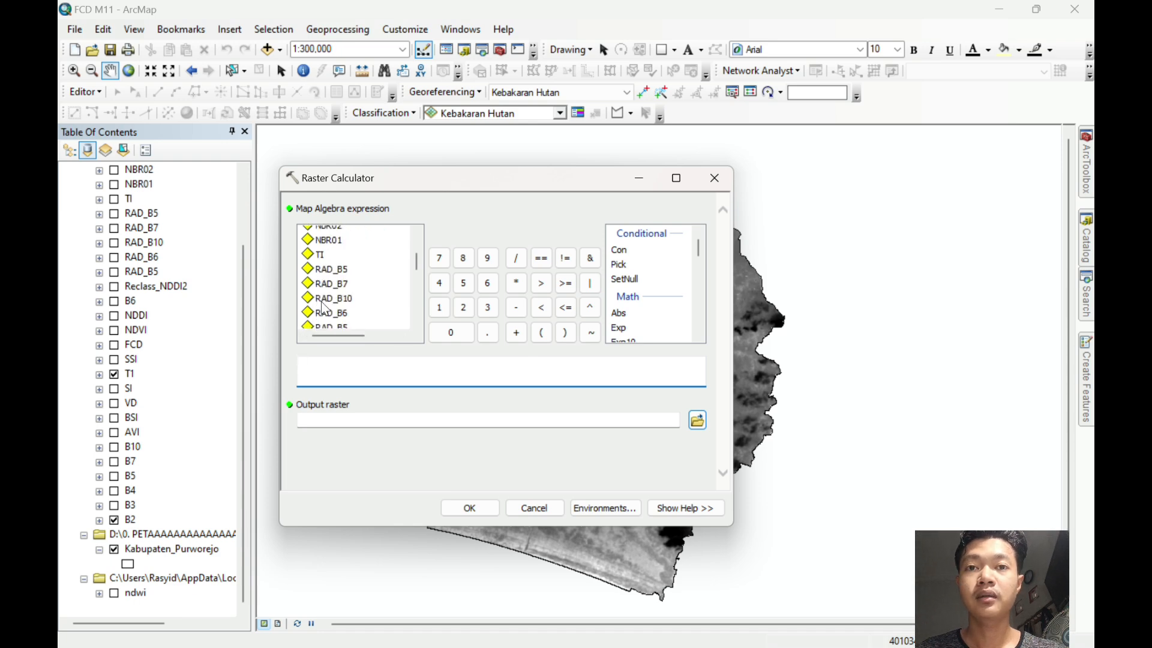
scroll(329, 301, down, 2)
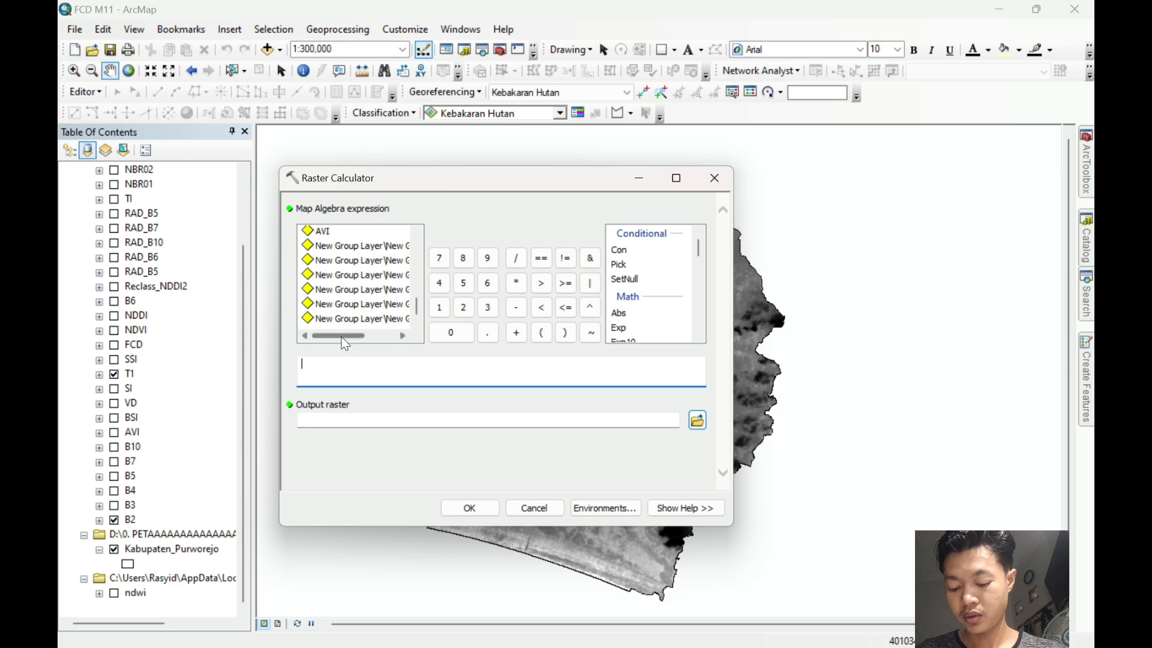
drag(342, 334, 372, 334)
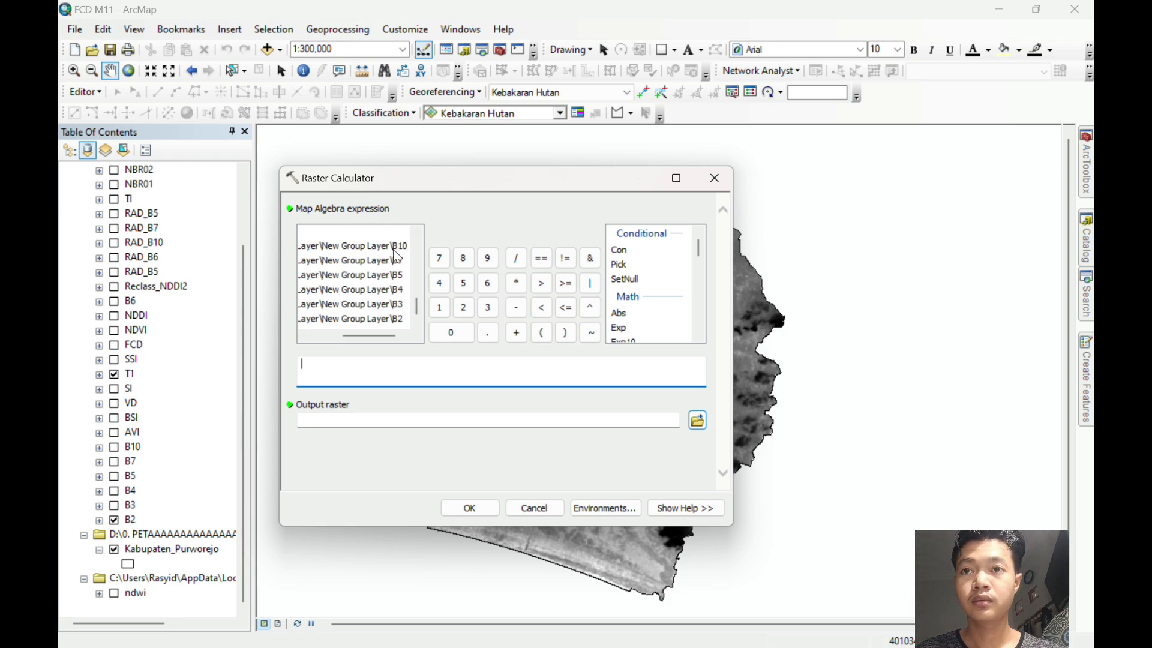
double_click(394, 250)
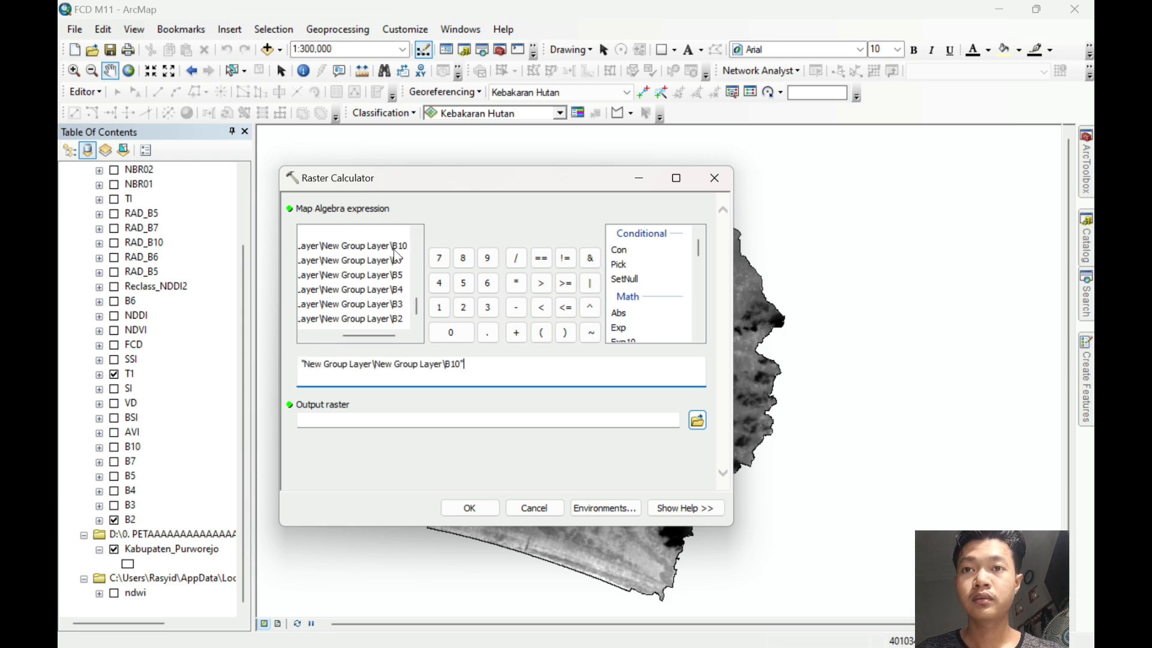
Multiply the B10 layer by 0.000342 in the map algebra expression.
click(517, 284)
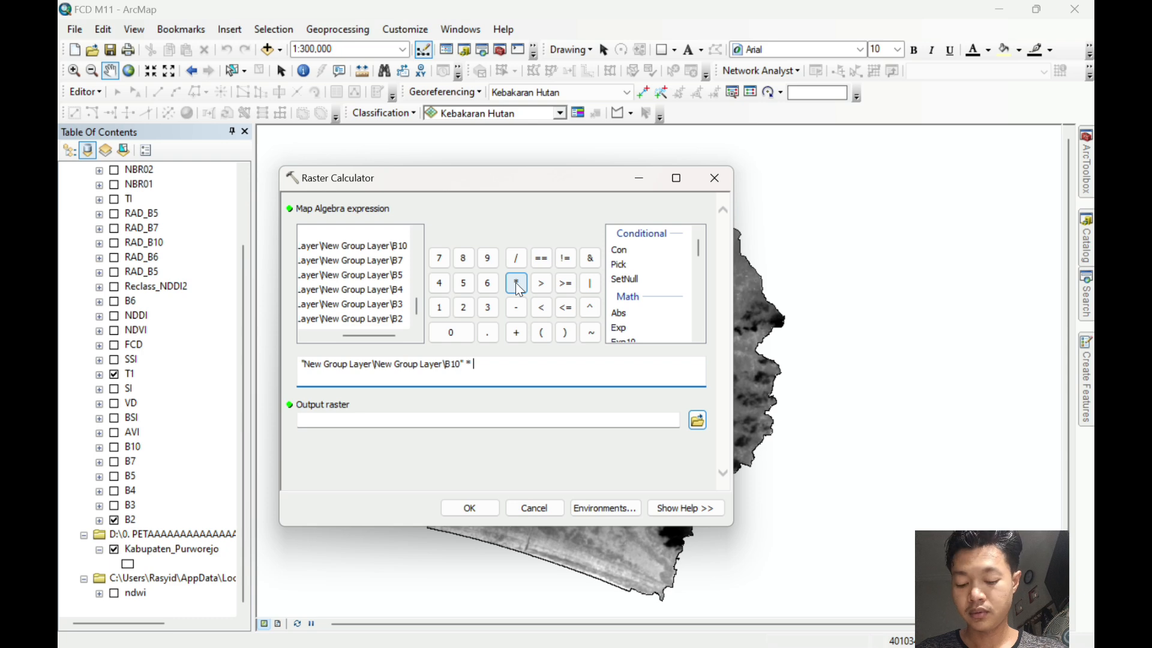
click(462, 334)
click(487, 334)
click(468, 336)
click(472, 337)
click(473, 338)
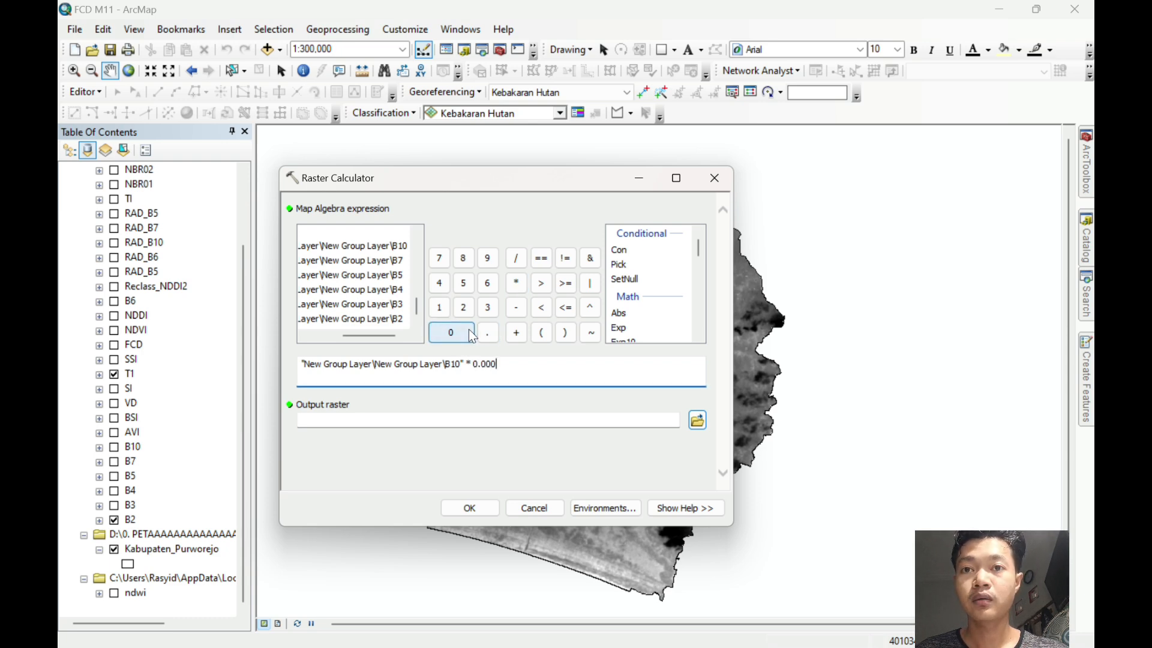
click(488, 307)
click(444, 288)
click(464, 310)
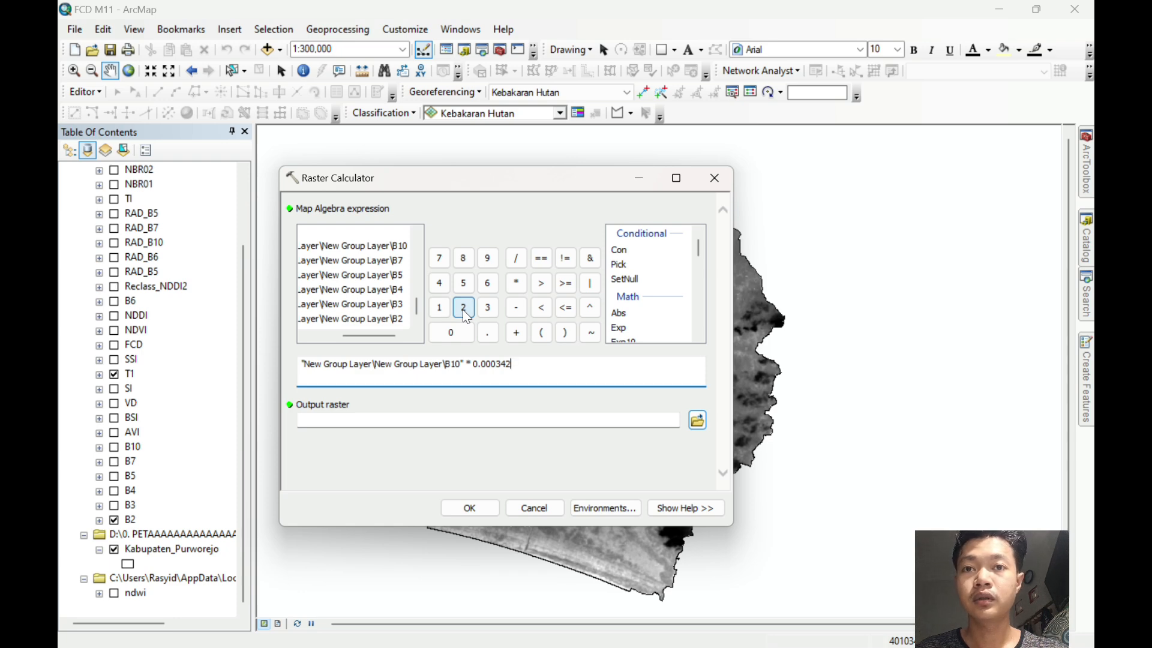
Enclose the B10 product in parentheses and subtract the B10 layer from it.
click(565, 333)
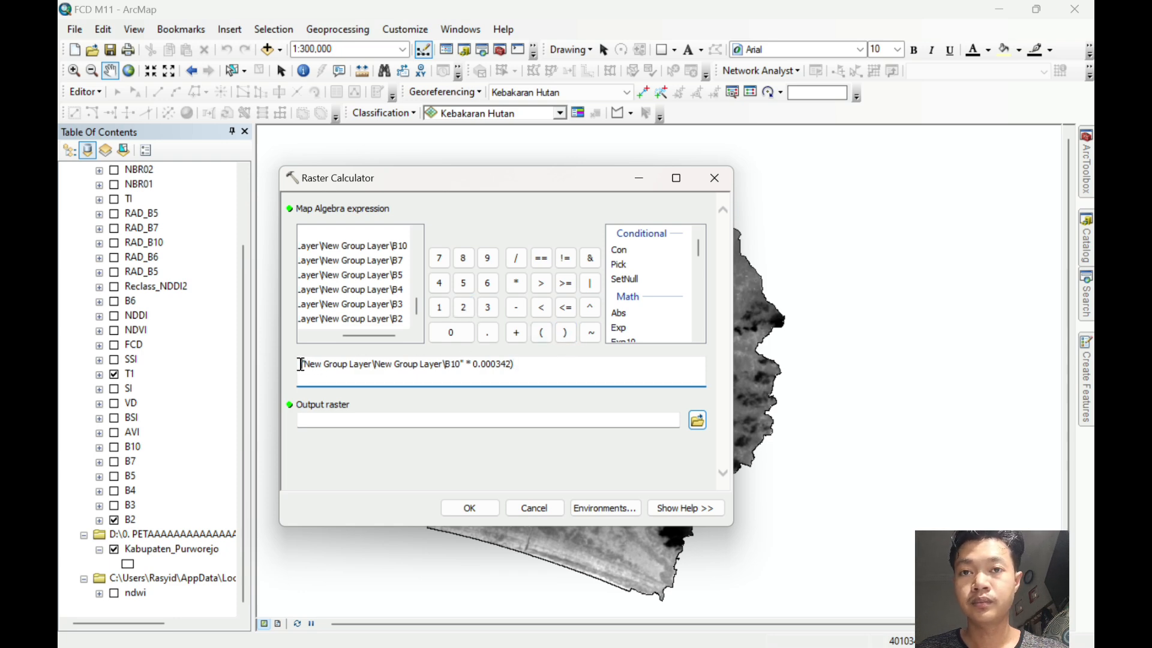
click(516, 308)
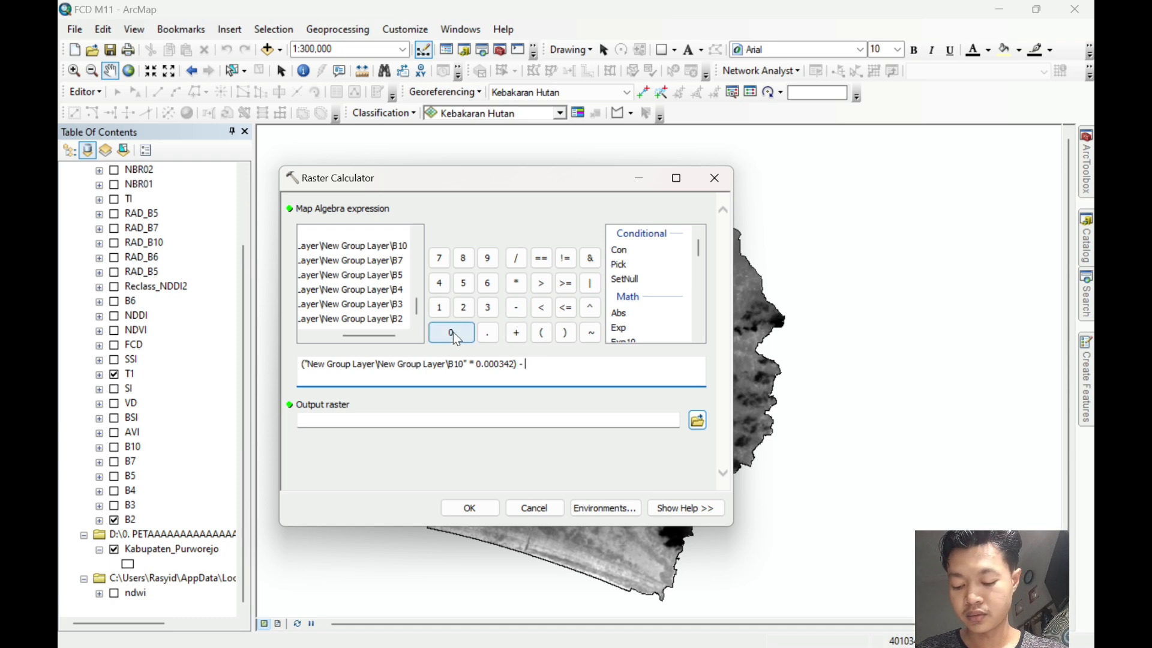
double_click(391, 248)
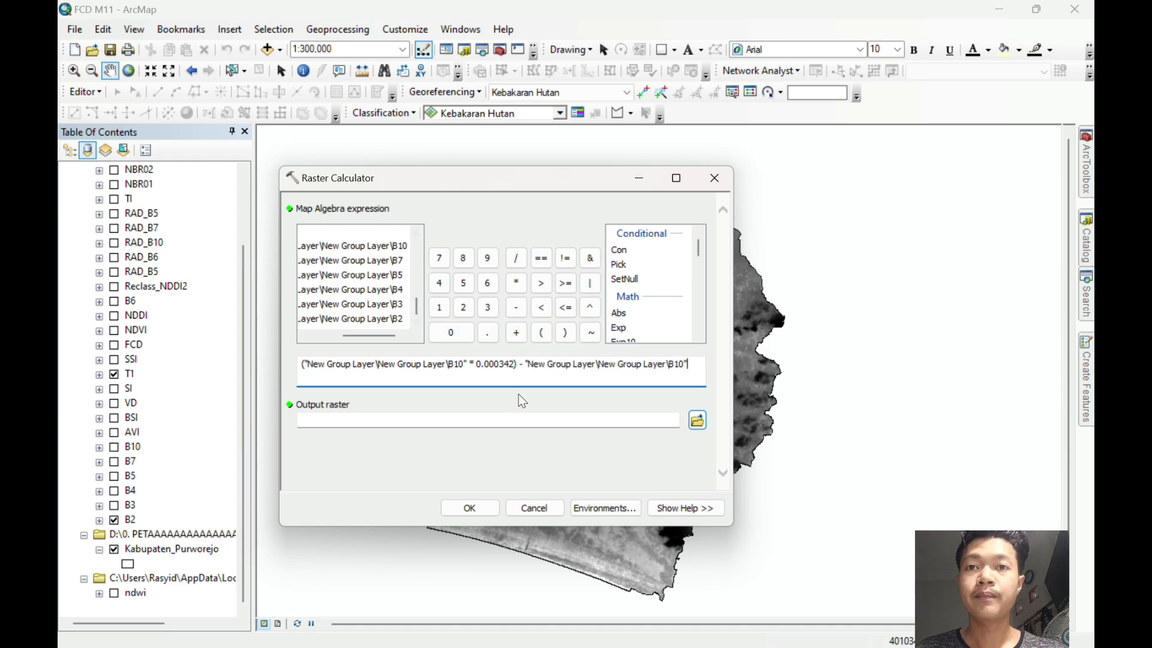
Name the output raster TI in default.gdb, and close the Raster Calculator without running it.
click(542, 420)
key(BackSpace)
key(BackSpace)
key(BackSpace)
key(BackSpace)
key(BackSpace)
key(BackSpace)
key(BackSpace)
key(BackSpace)
key(BackSpace)
key(BackSpace)
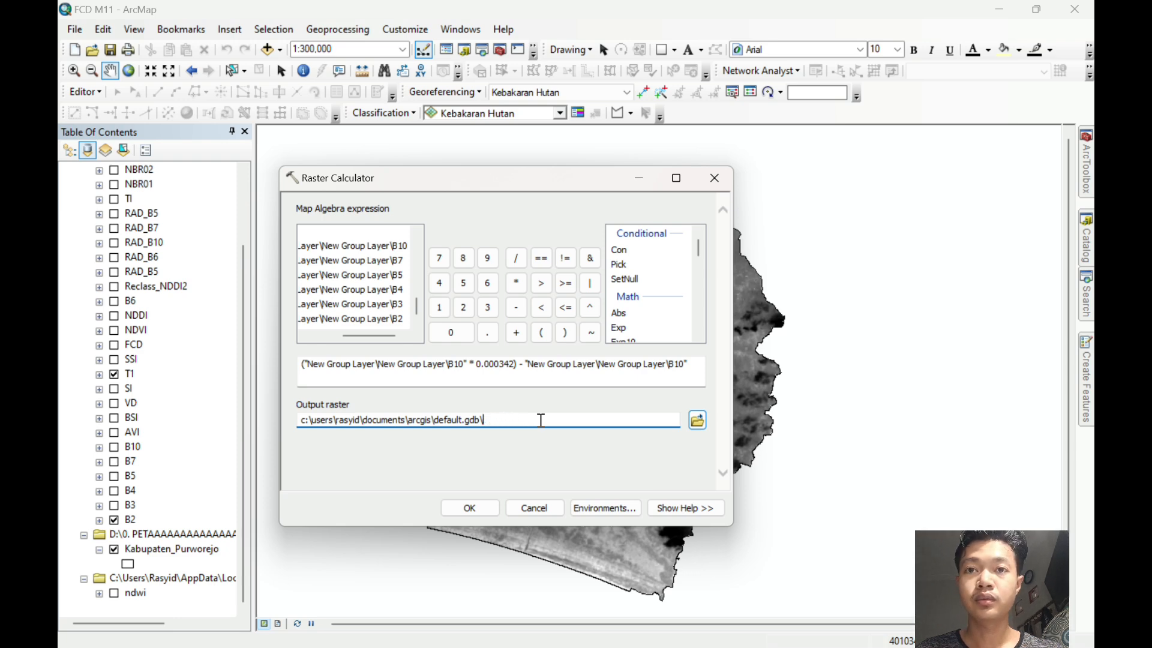
text(TI)
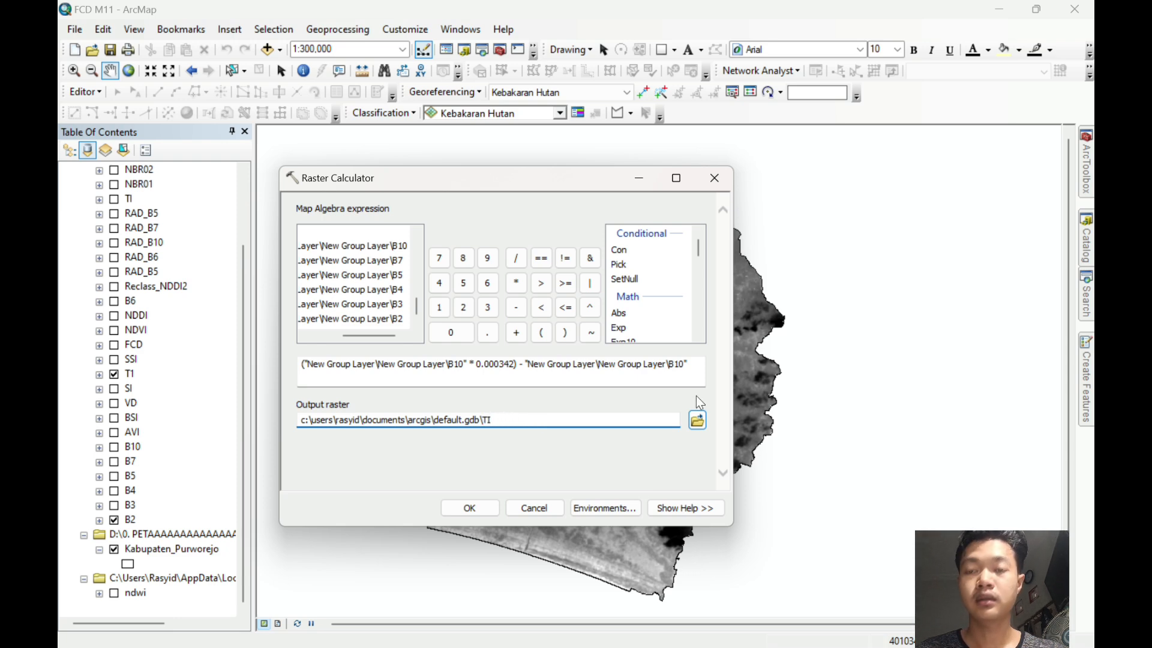
click(714, 178)
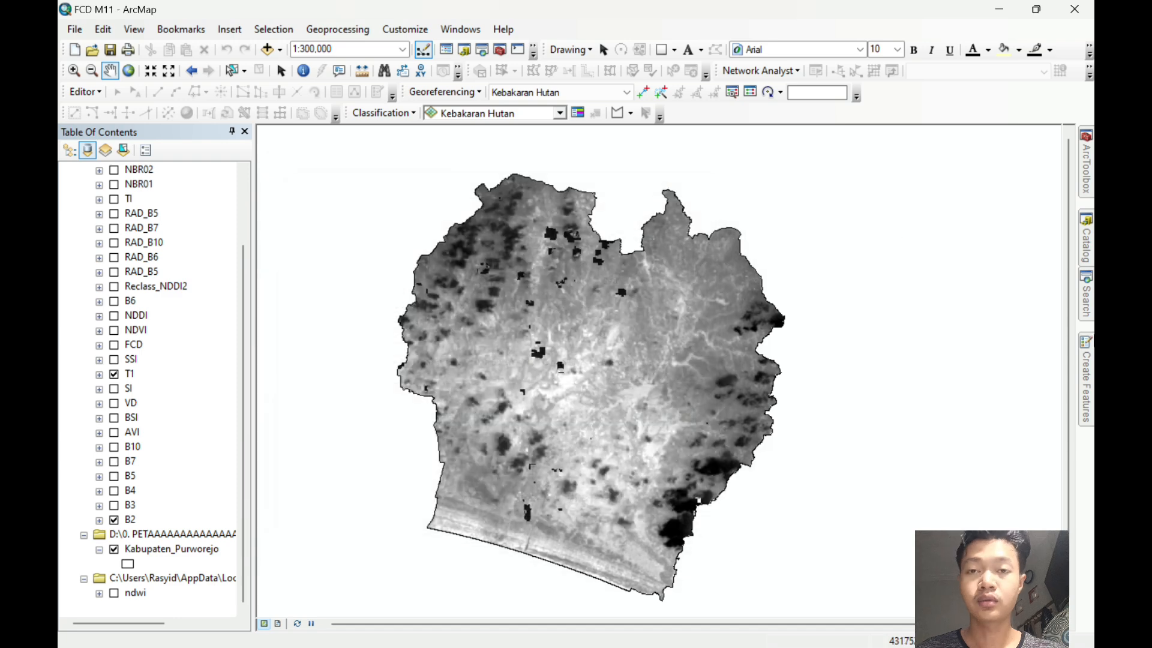
click(1087, 296)
click(993, 307)
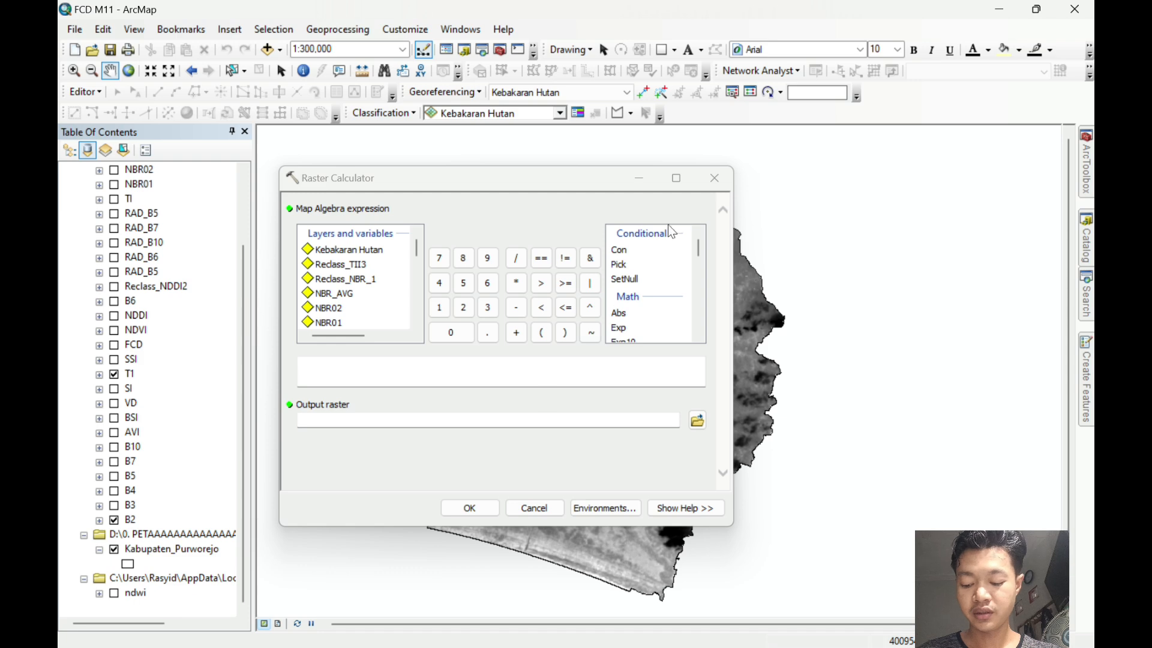
click(714, 177)
Search the tools for PRINCIPAL and open the Principal Components tool.
click(1086, 295)
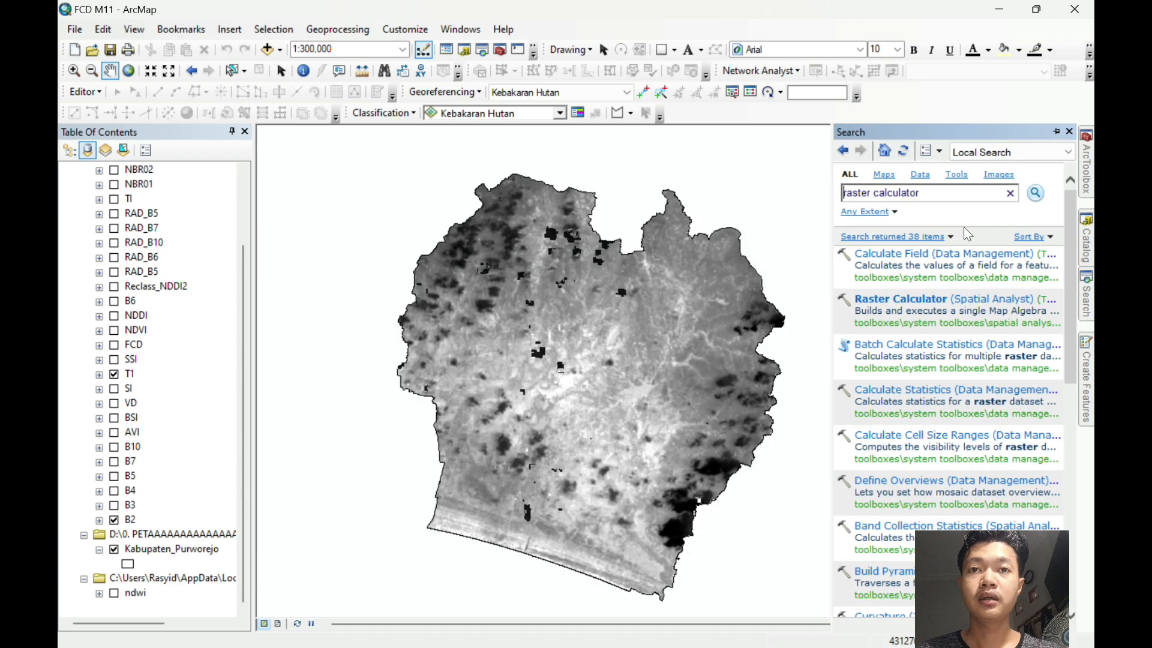
key(ctrl+a)
text(PRINCIPAL)
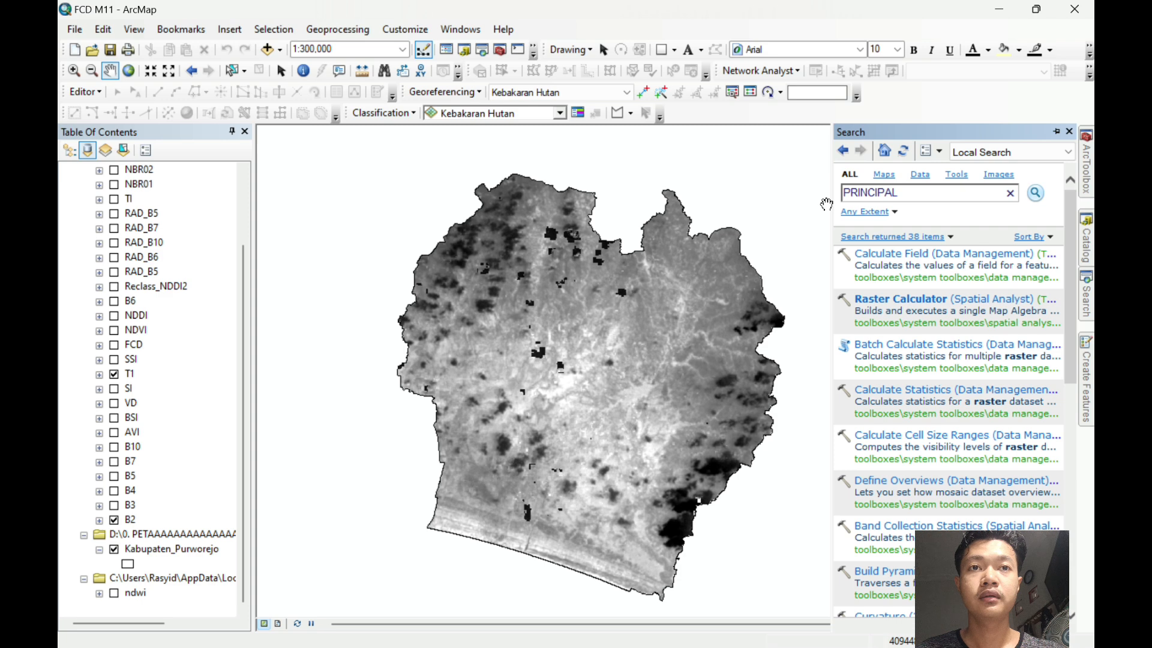
key(Return)
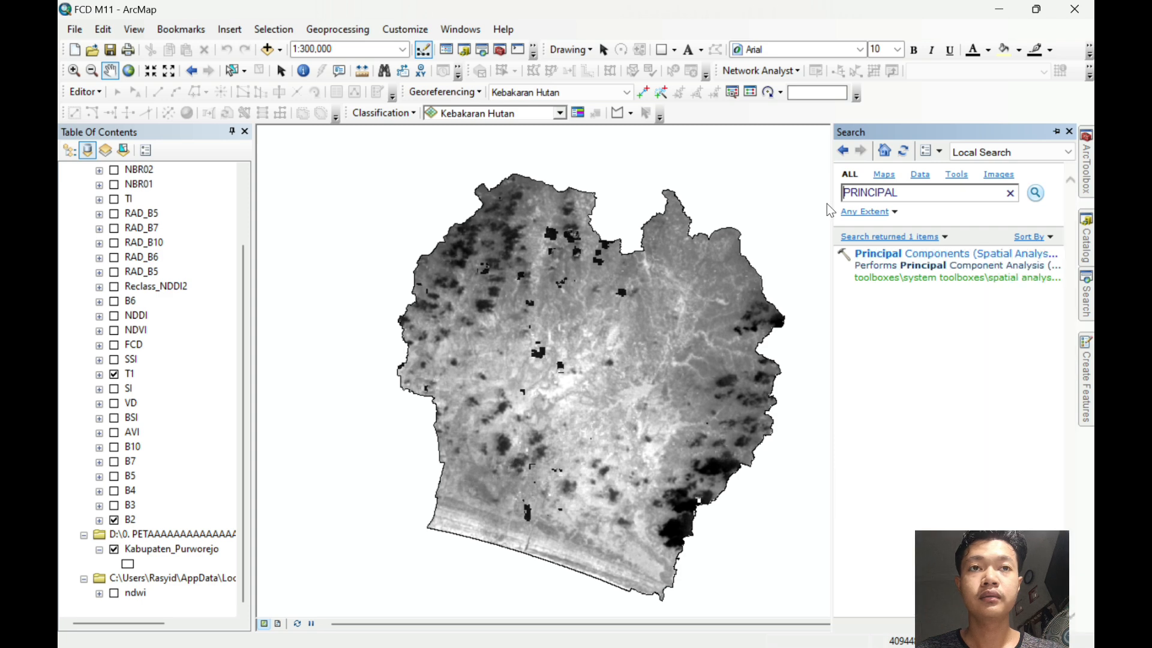
click(941, 253)
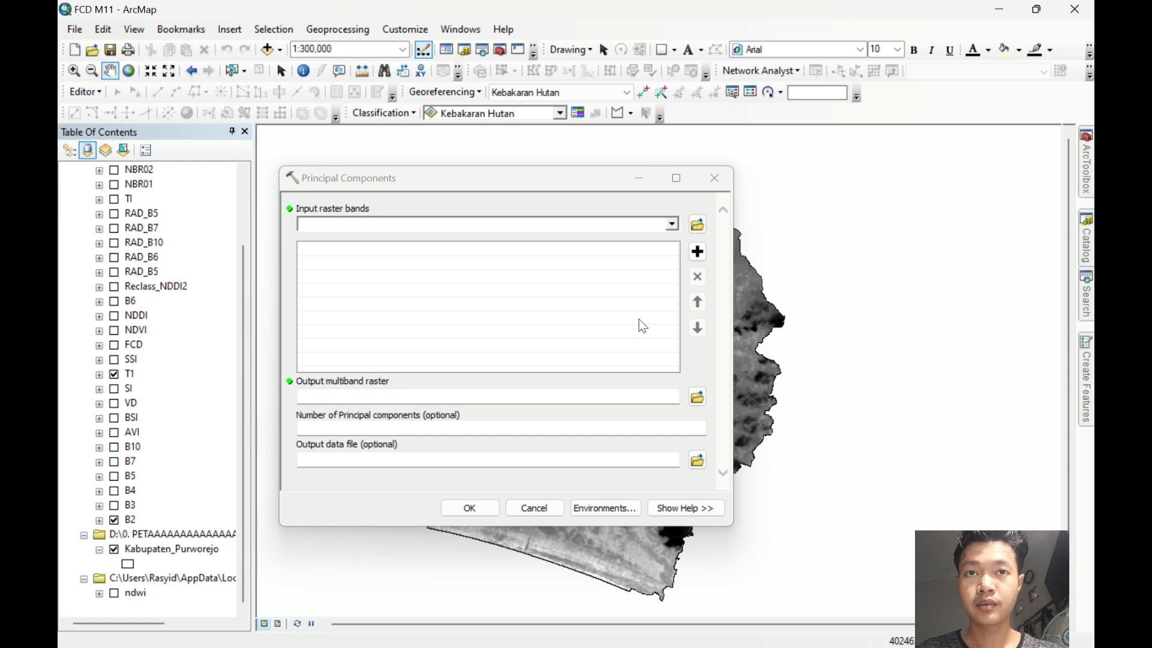
click(675, 225)
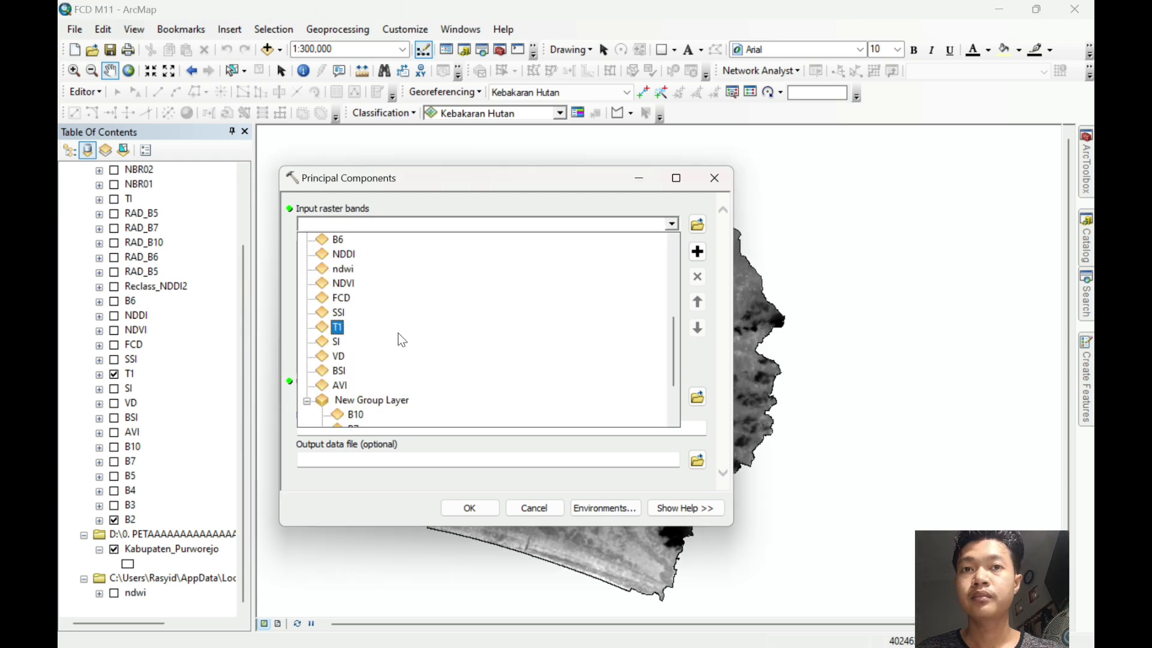
scroll(404, 358, up, 3)
scroll(404, 358, up, 1)
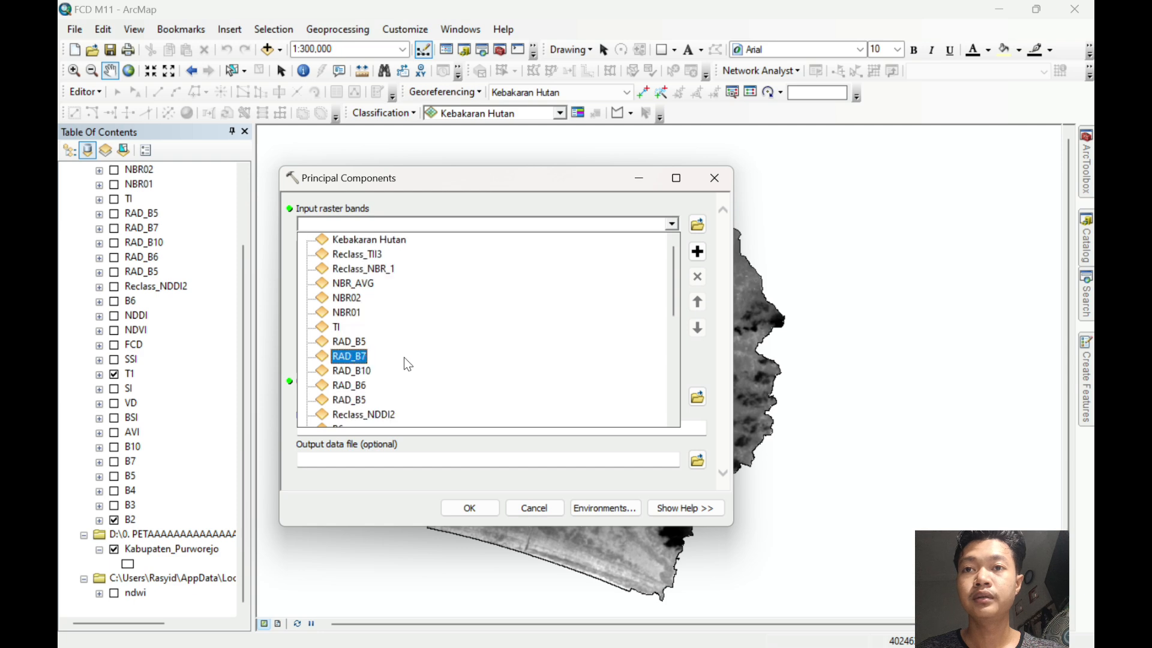
scroll(405, 359, down, 5)
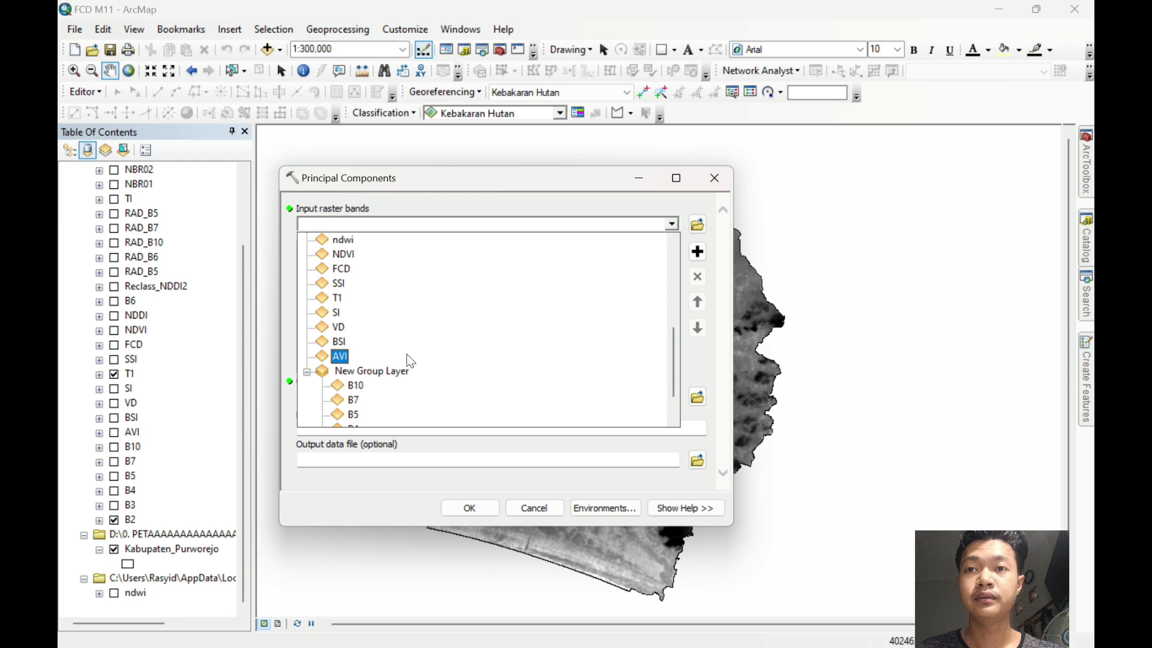
click(487, 31)
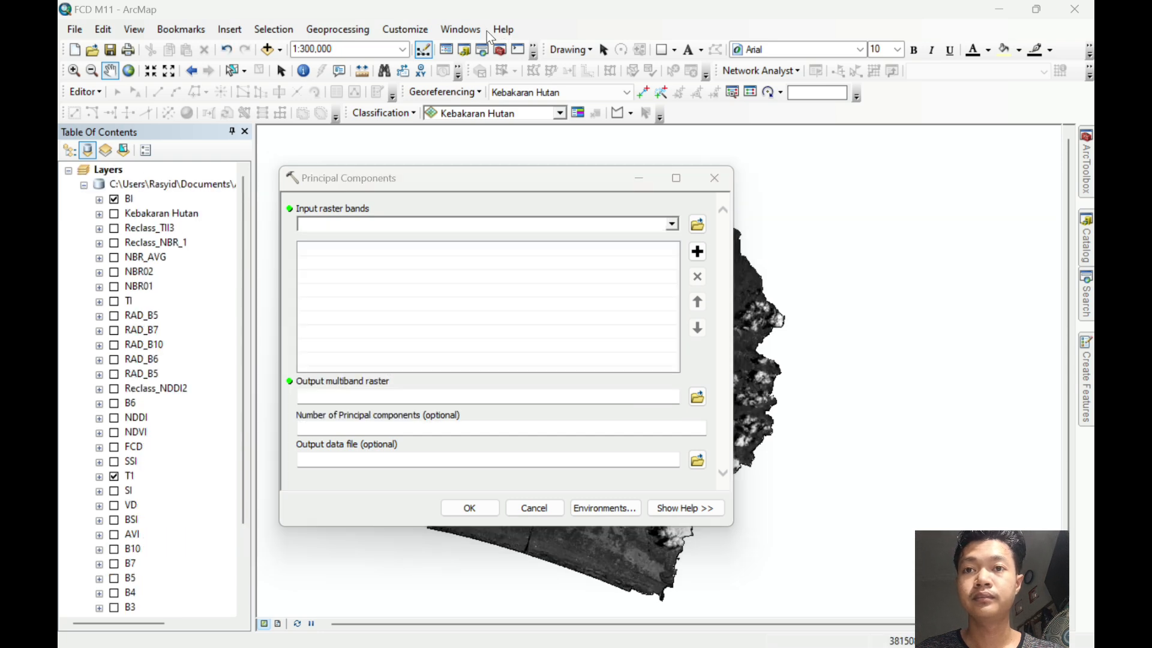
Add the BI and AVI layers as input raster bands for Principal Components.
click(672, 225)
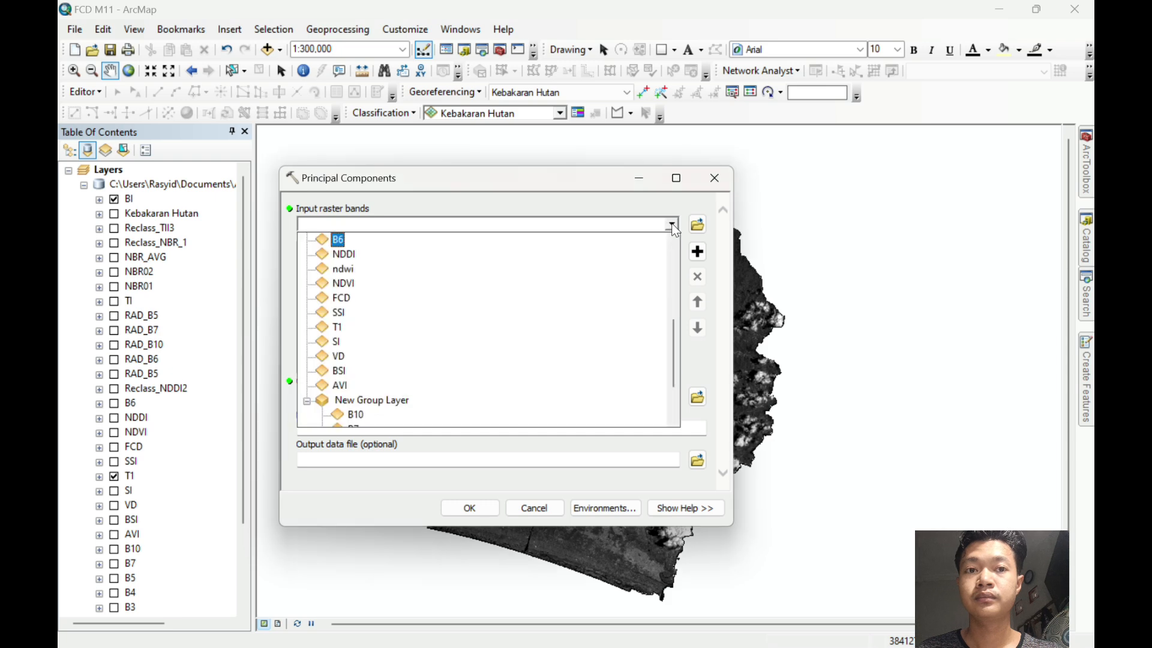
click(409, 238)
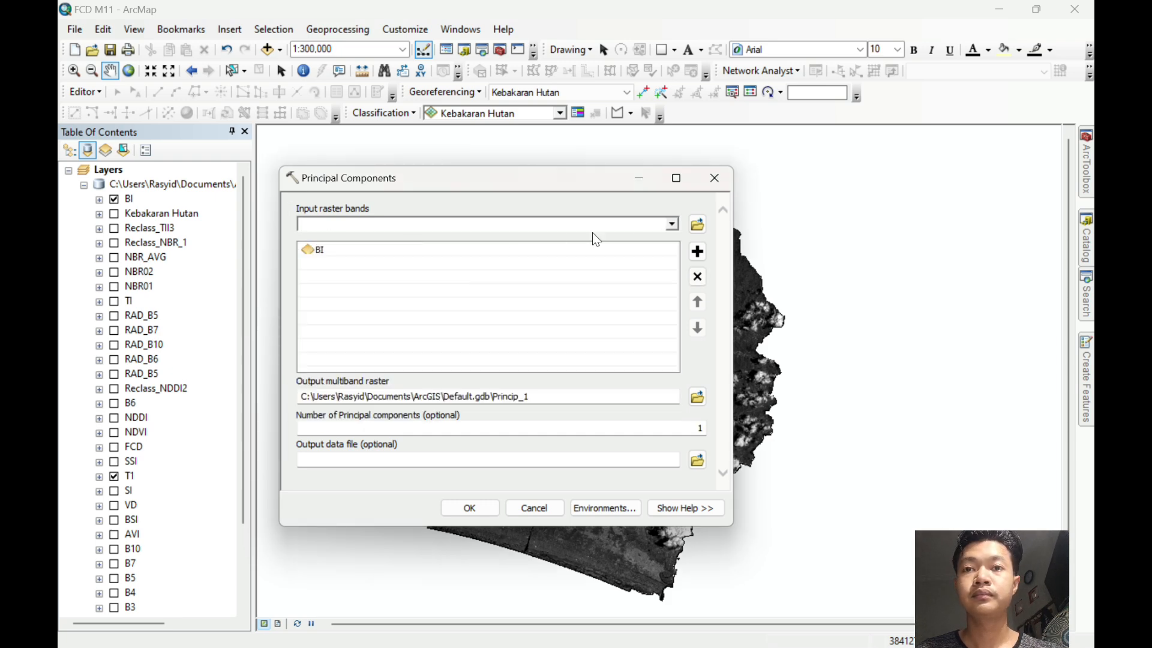
click(672, 223)
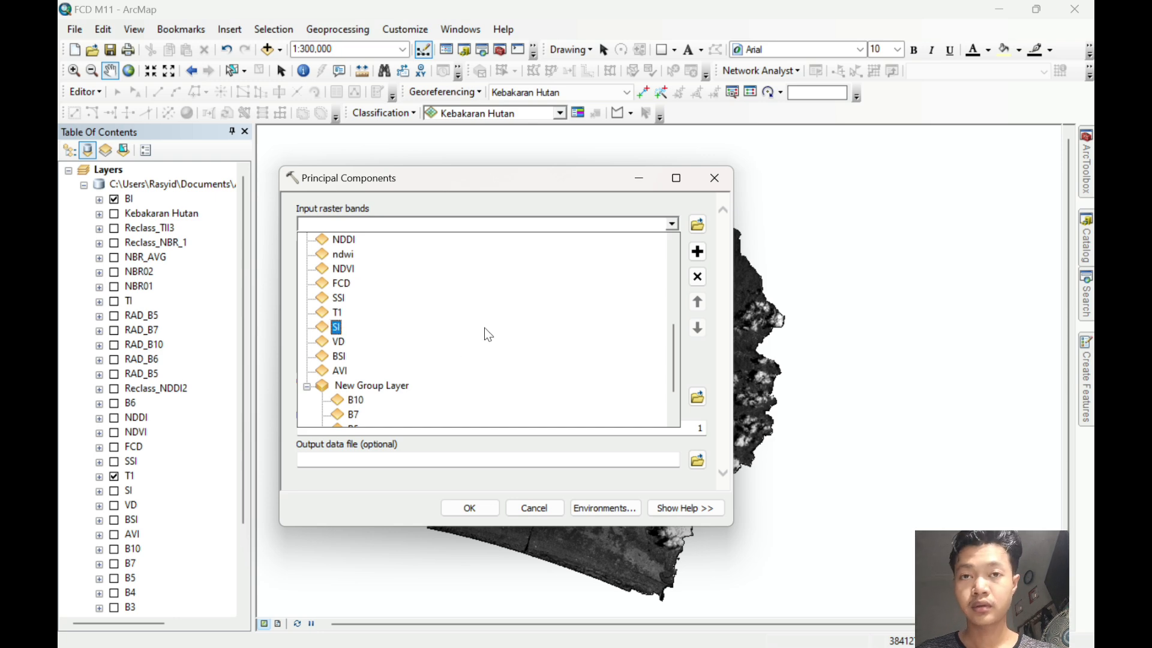
click(366, 370)
Name the output multiband raster VD in Default.gdb, and close Principal Components without running it.
click(565, 397)
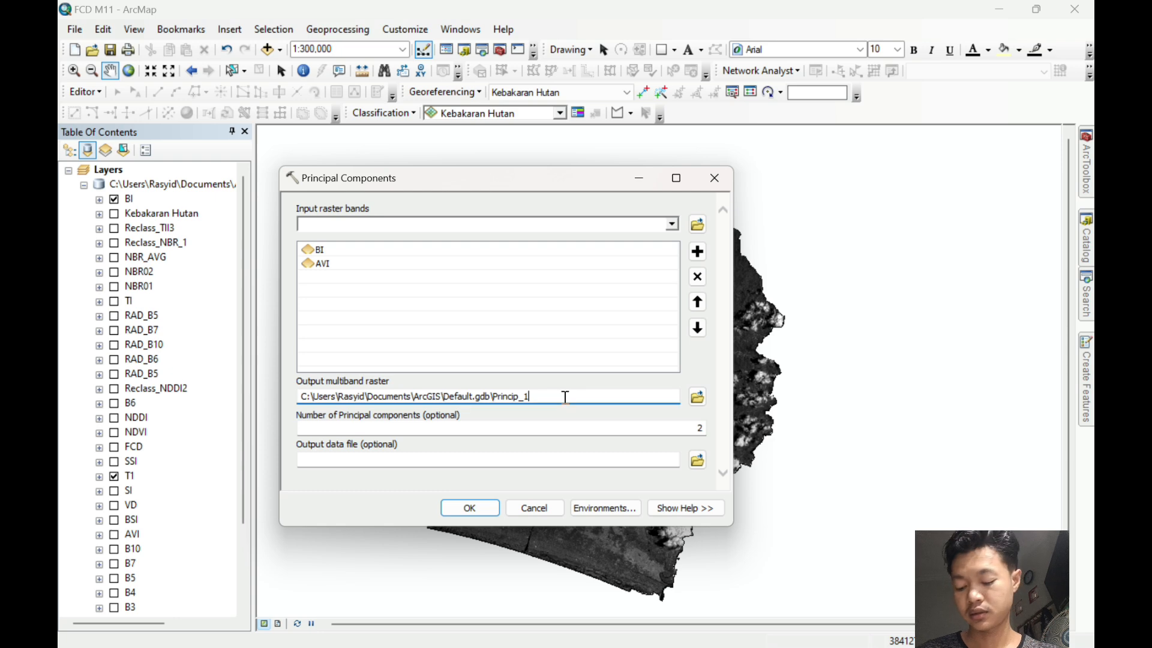
key(BackSpace)
key(BackSpace)
key(BackSpace)
key(BackSpace)
key(BackSpace)
key(BackSpace)
key(BackSpace)
key(BackSpace)
key(BackSpace)
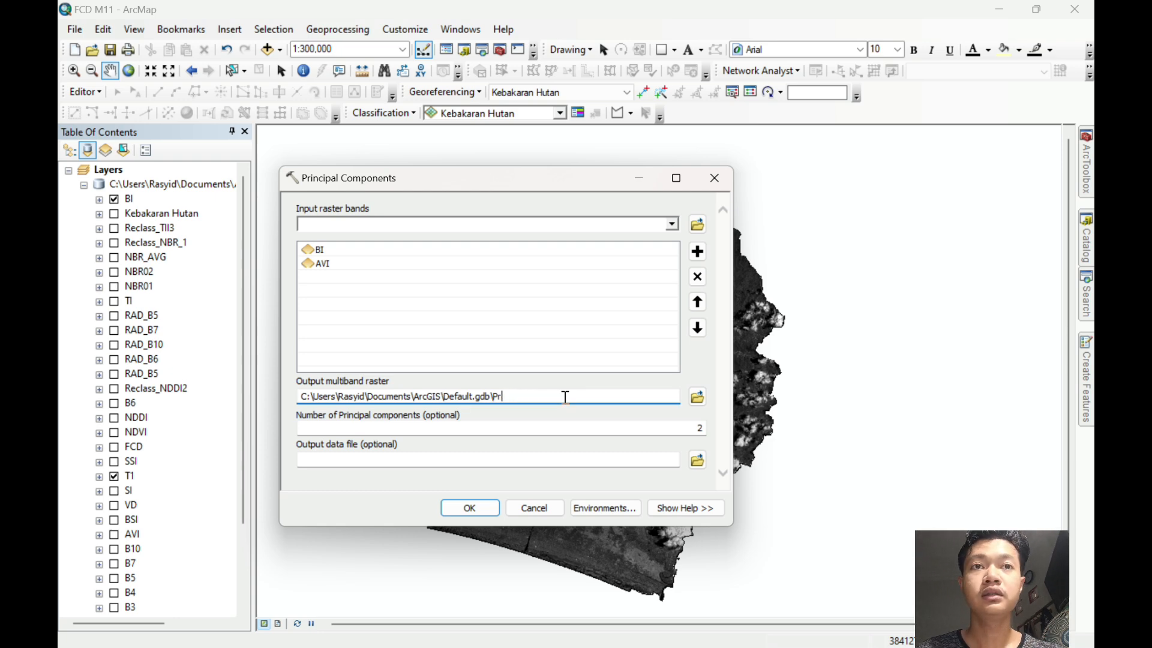
text(VD)
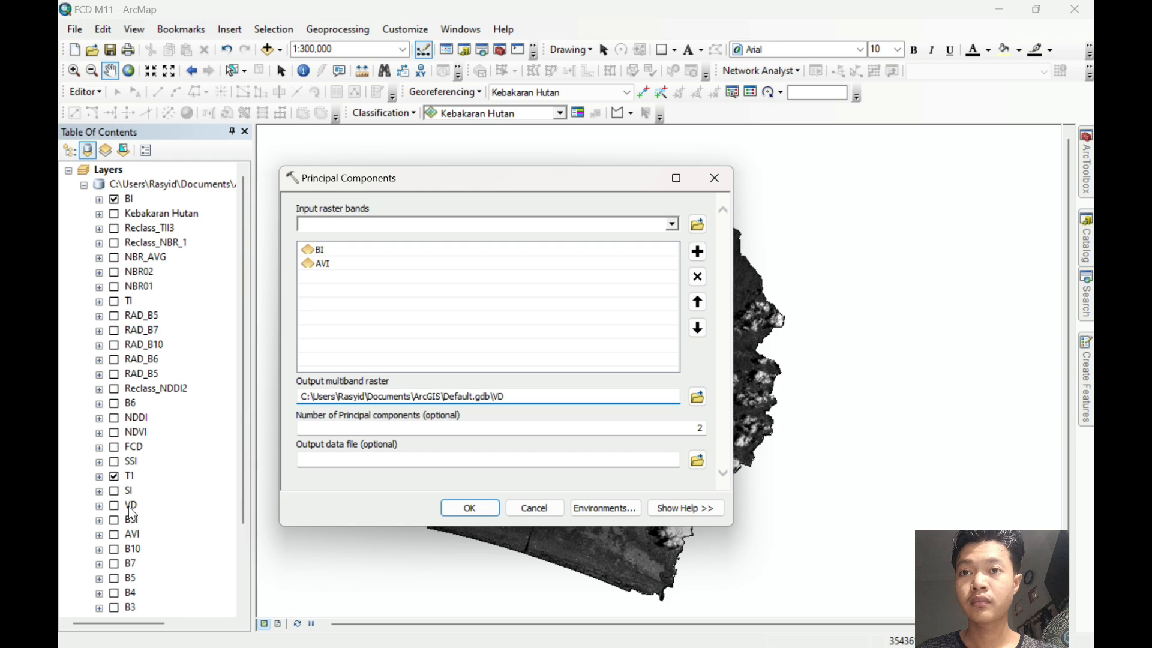
click(714, 178)
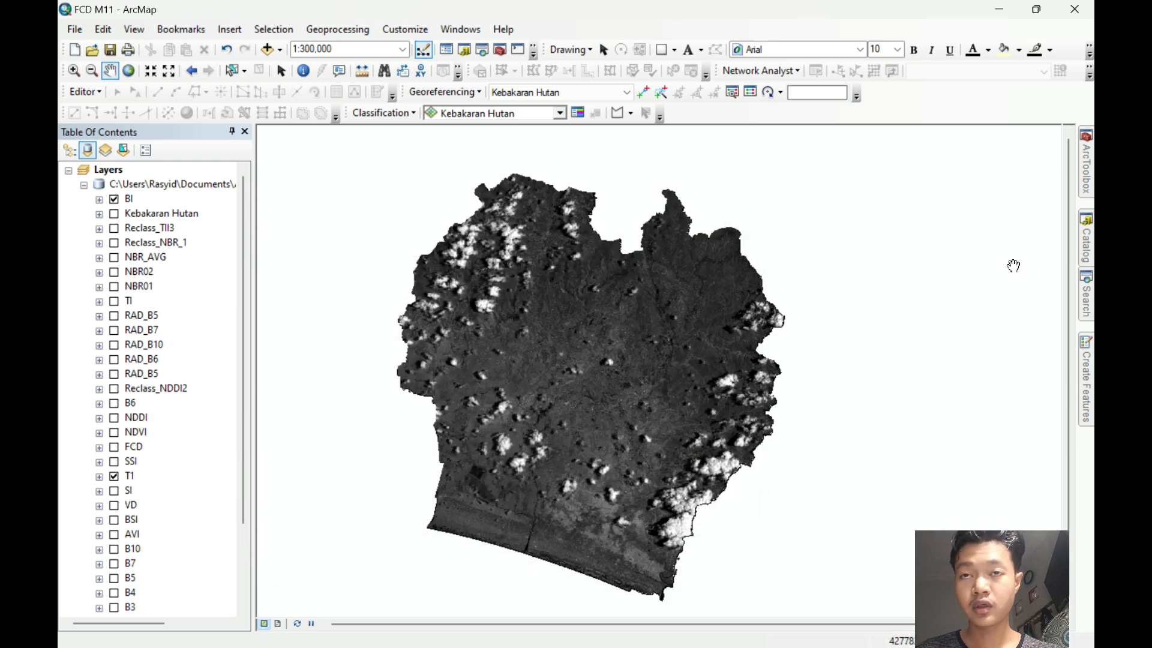
Open a new Principal Components tool and add the SI and T1 layers as input raster bands.
mouse_move(1085, 294)
click(918, 255)
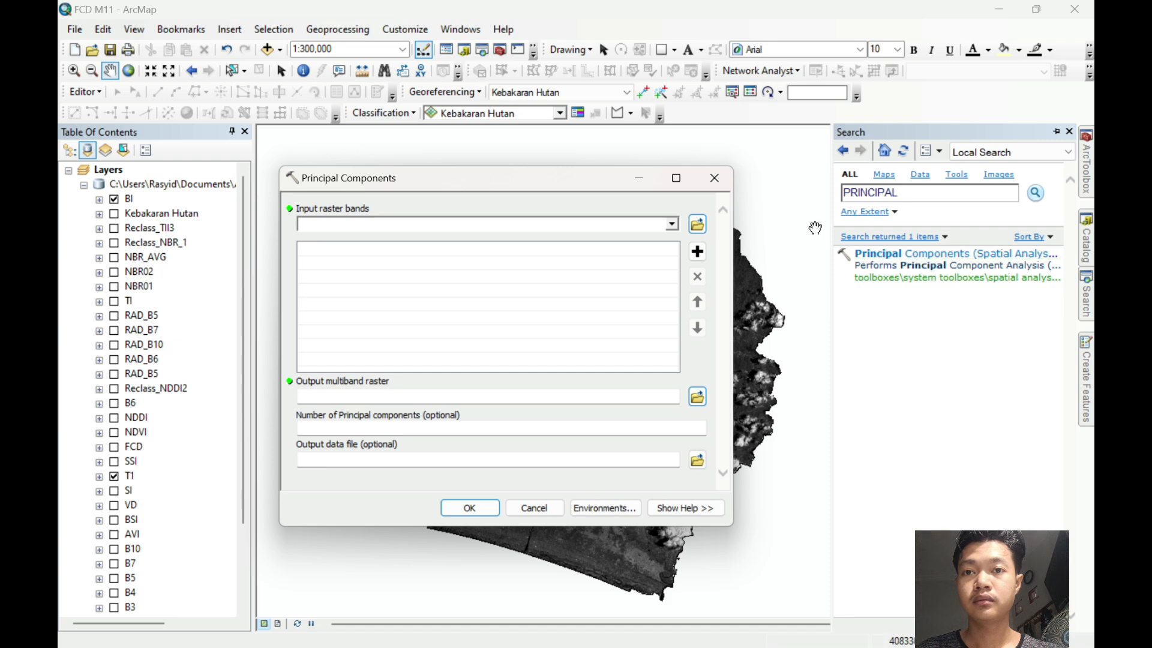
click(672, 225)
click(516, 342)
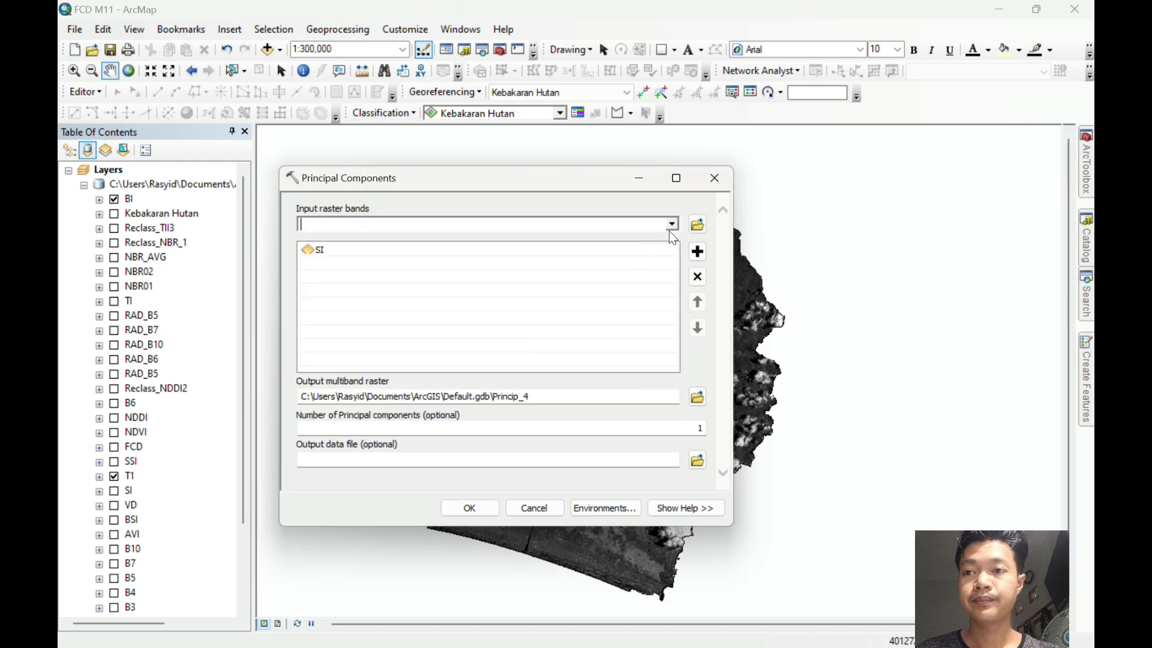
click(672, 223)
scroll(507, 309, down, 2)
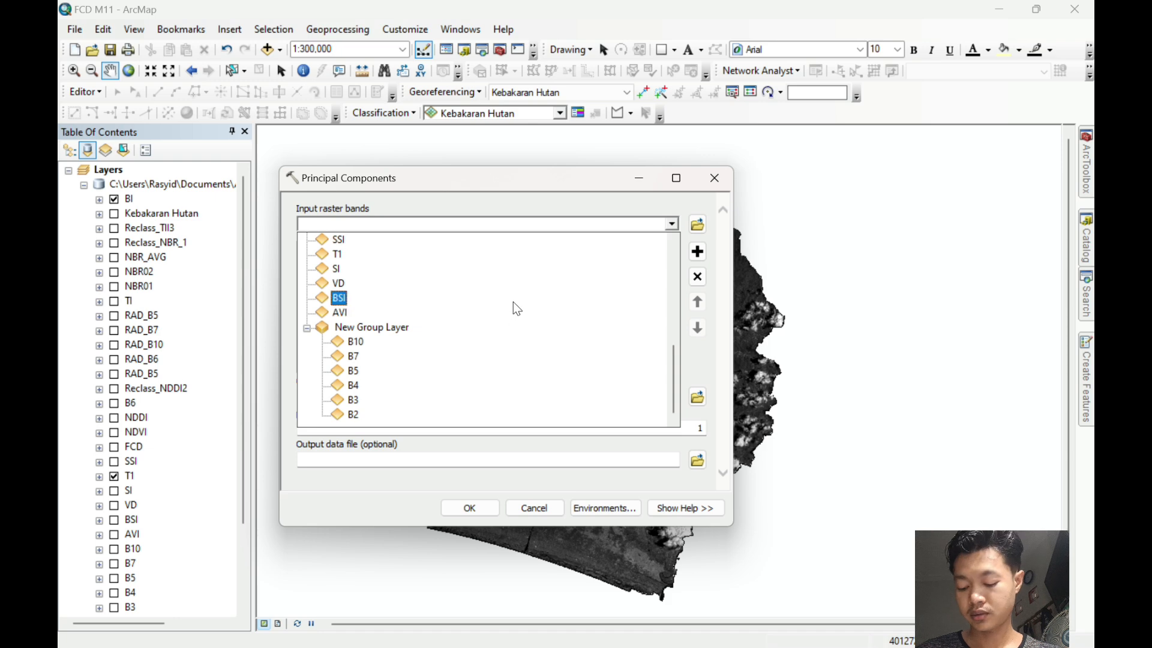
click(508, 257)
Name the output multiband raster SSI in Default.gdb, and close Principal Components without running it.
click(588, 401)
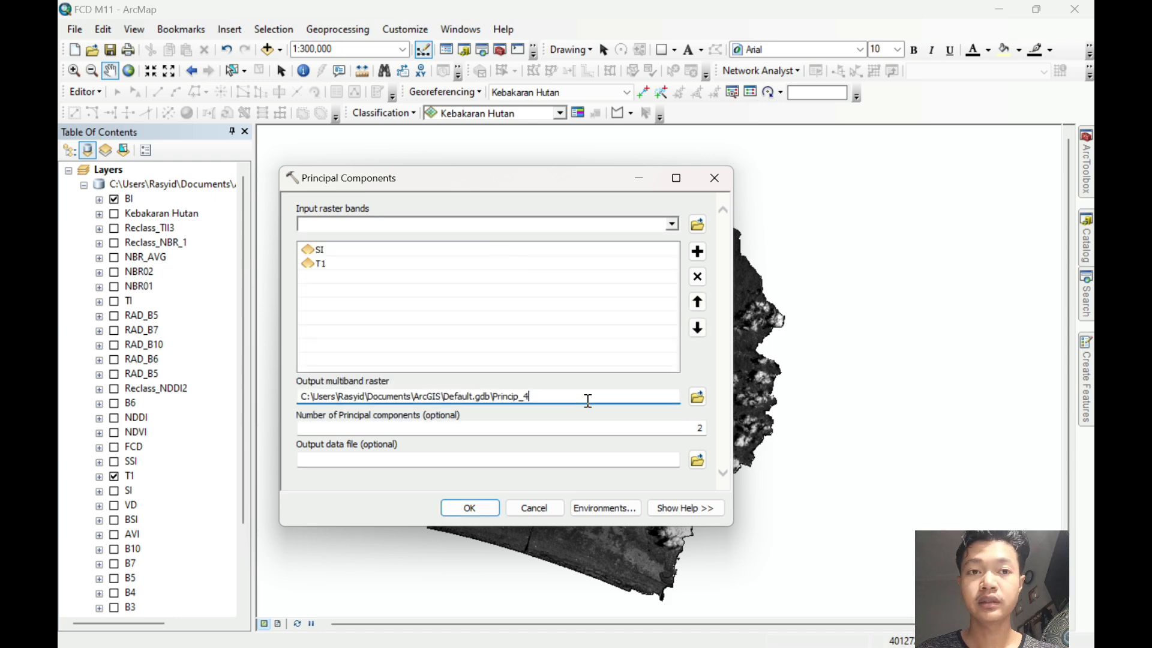
key(BackSpace)
key(BackSpace)
key(BackSpace)
key(BackSpace)
key(BackSpace)
key(BackSpace)
key(BackSpace)
key(BackSpace)
key(BackSpace)
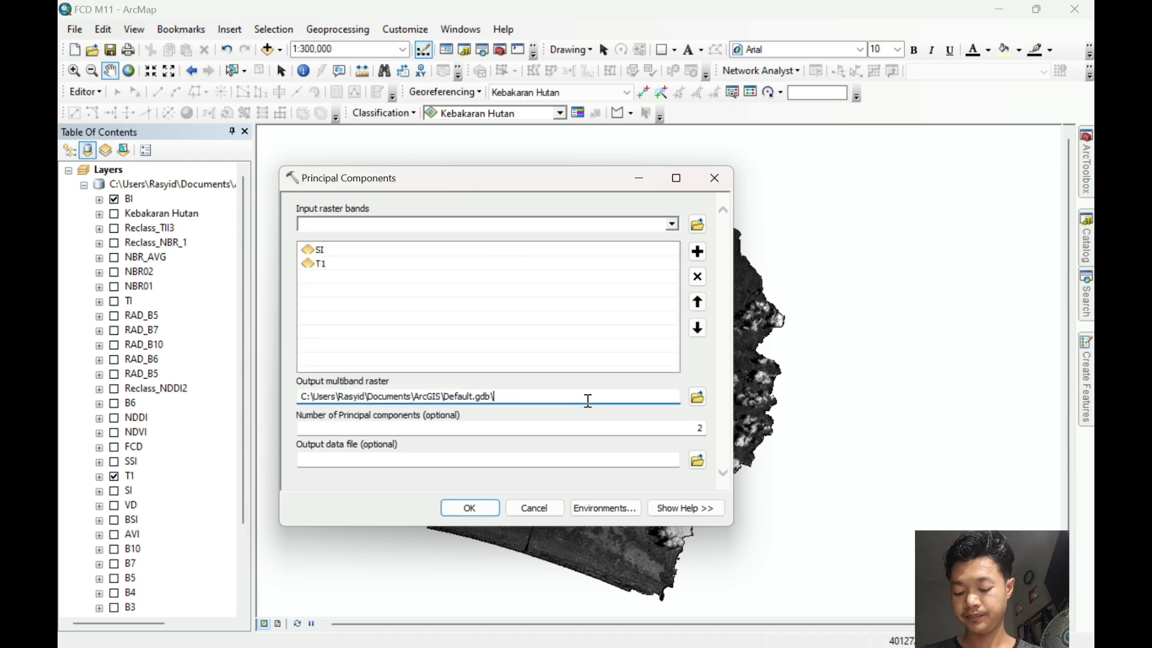
text(SSI)
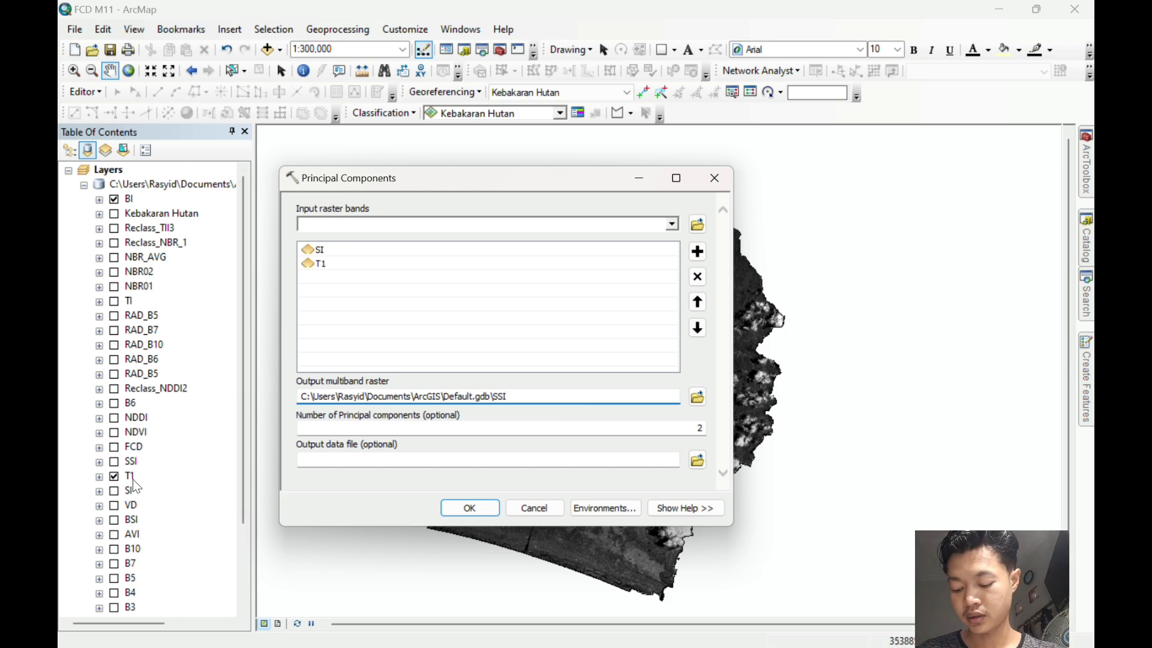
click(726, 179)
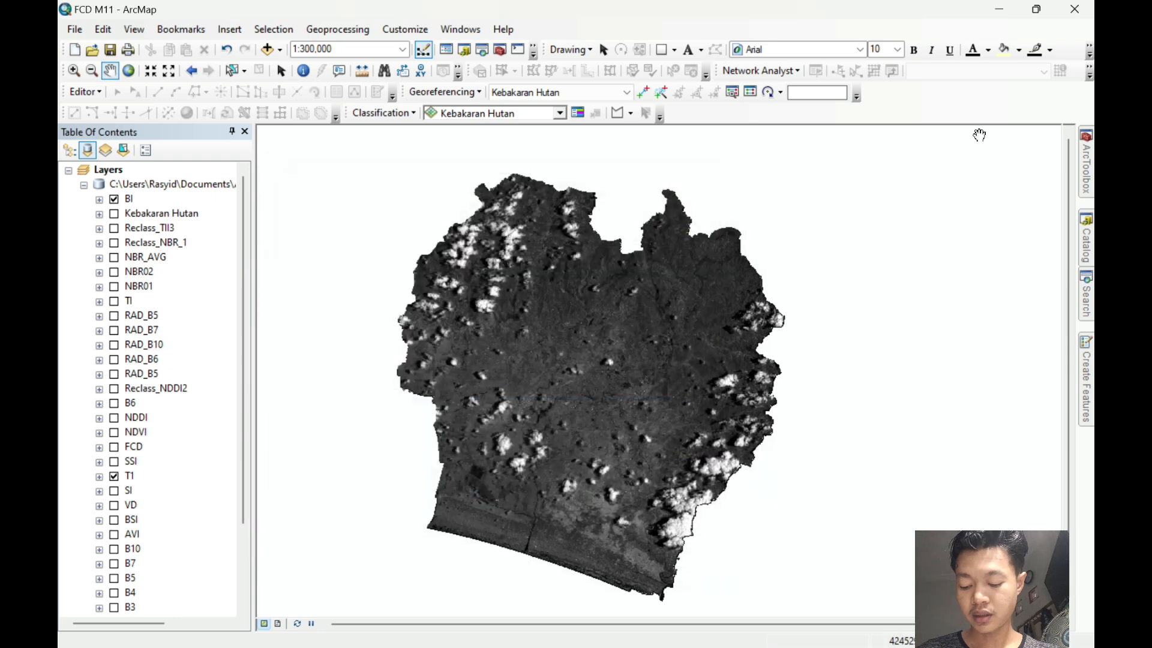
Search for RASTER CALCULATOR and open the Raster Calculator (Spatial Analyst) tool.
click(1076, 291)
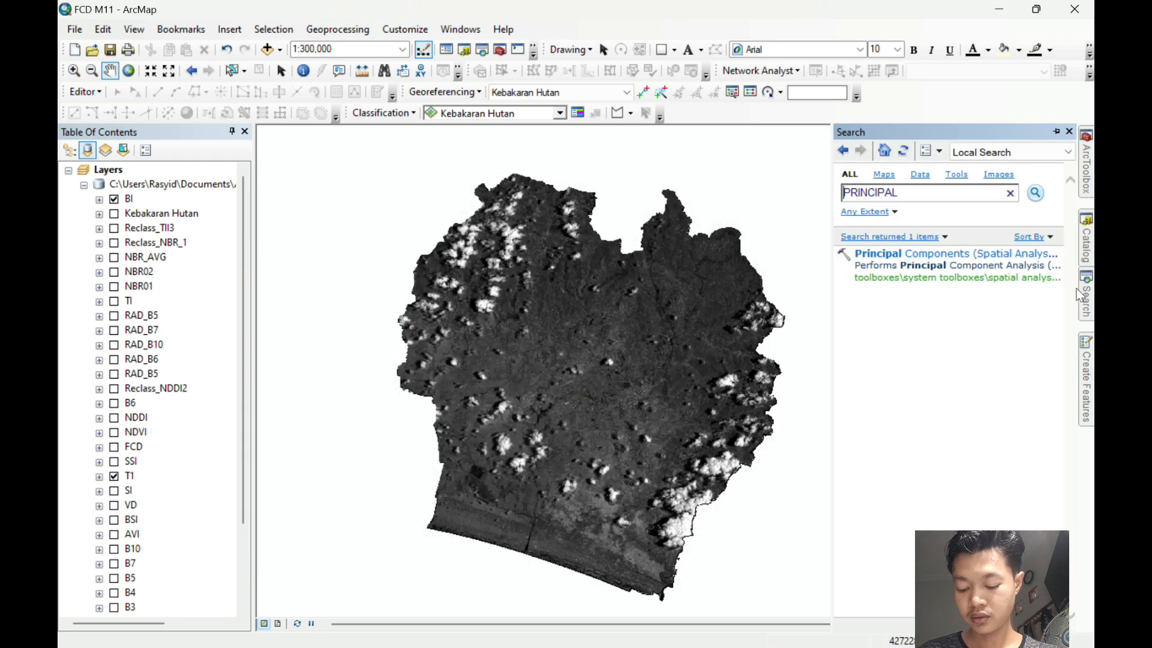
double_click(932, 193)
text(RASTER )
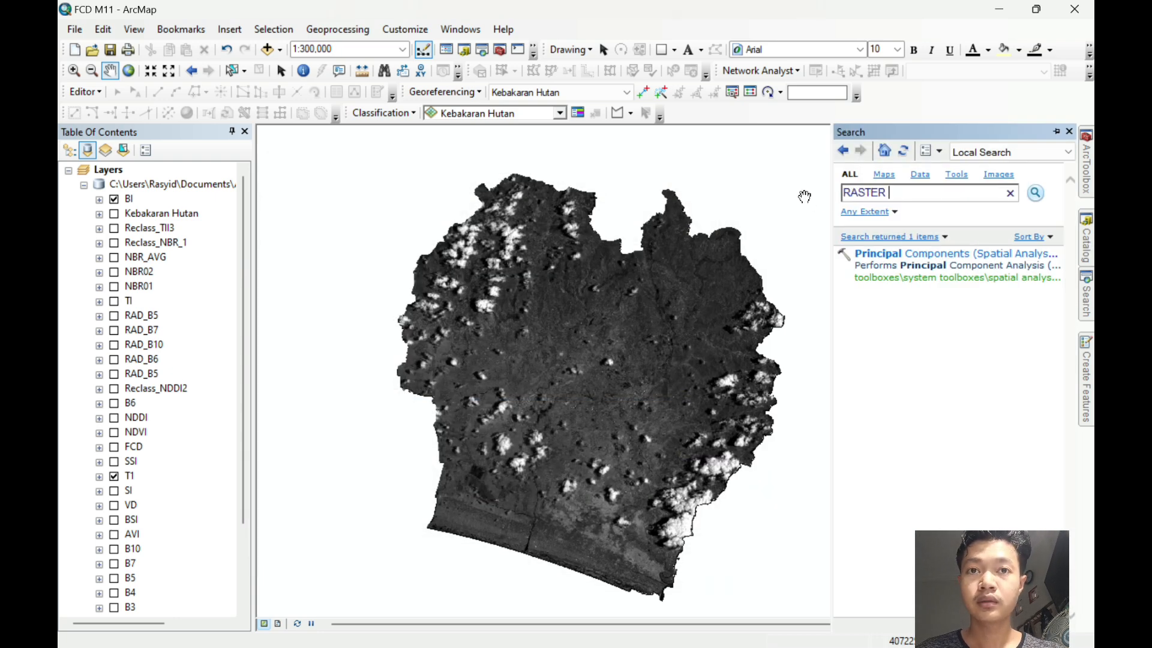
text(CALCULATOR)
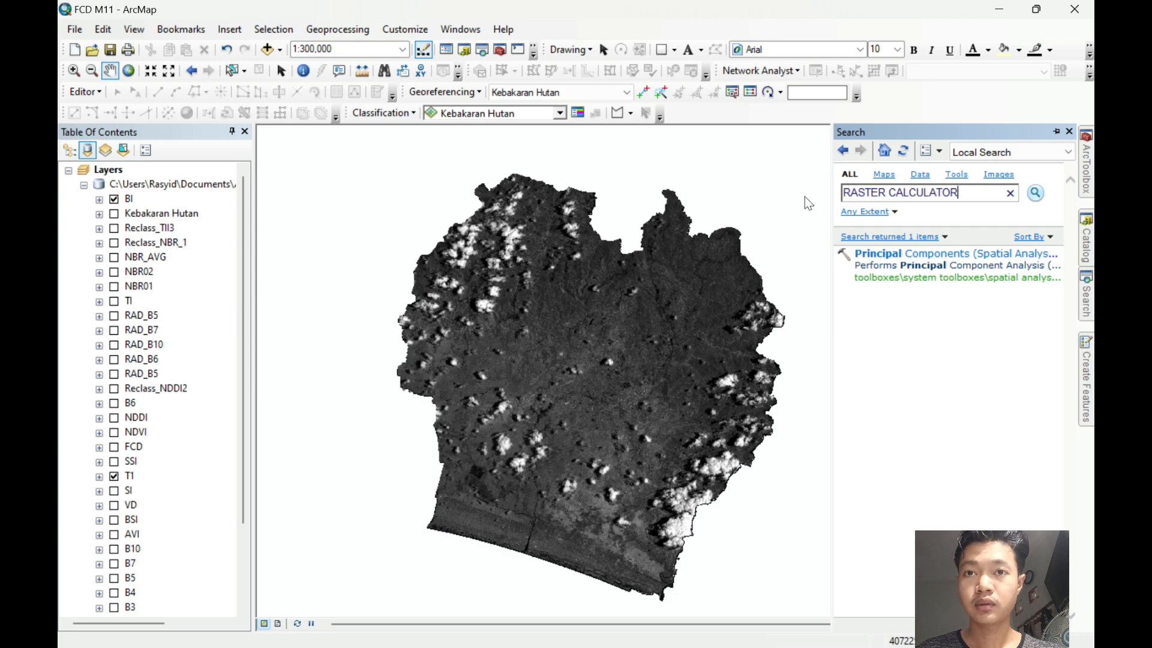
key(Return)
click(928, 299)
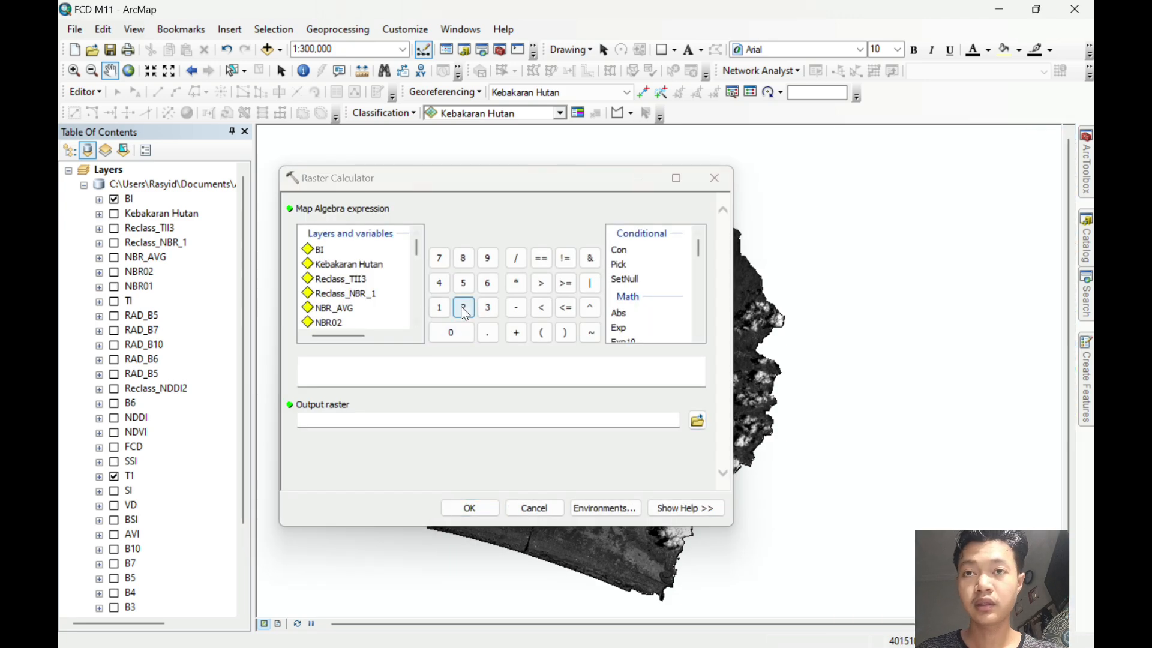
Start the map algebra expression with the SquareRoot function and insert the SSI layer inside its parentheses.
scroll(642, 306, down, 5)
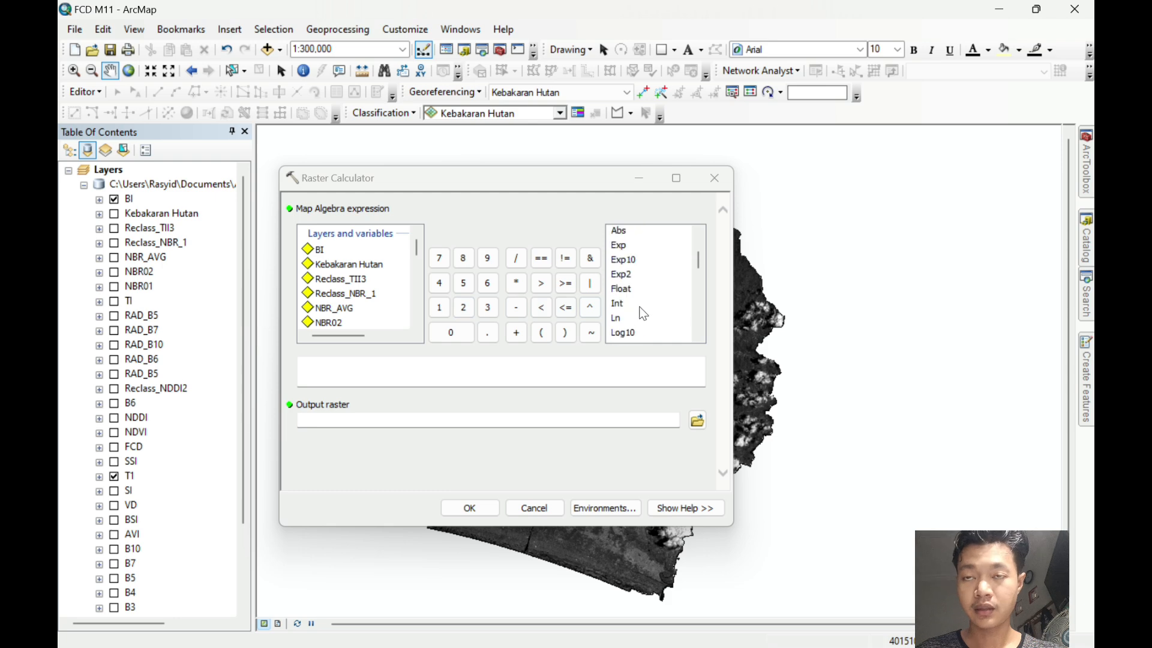
double_click(647, 310)
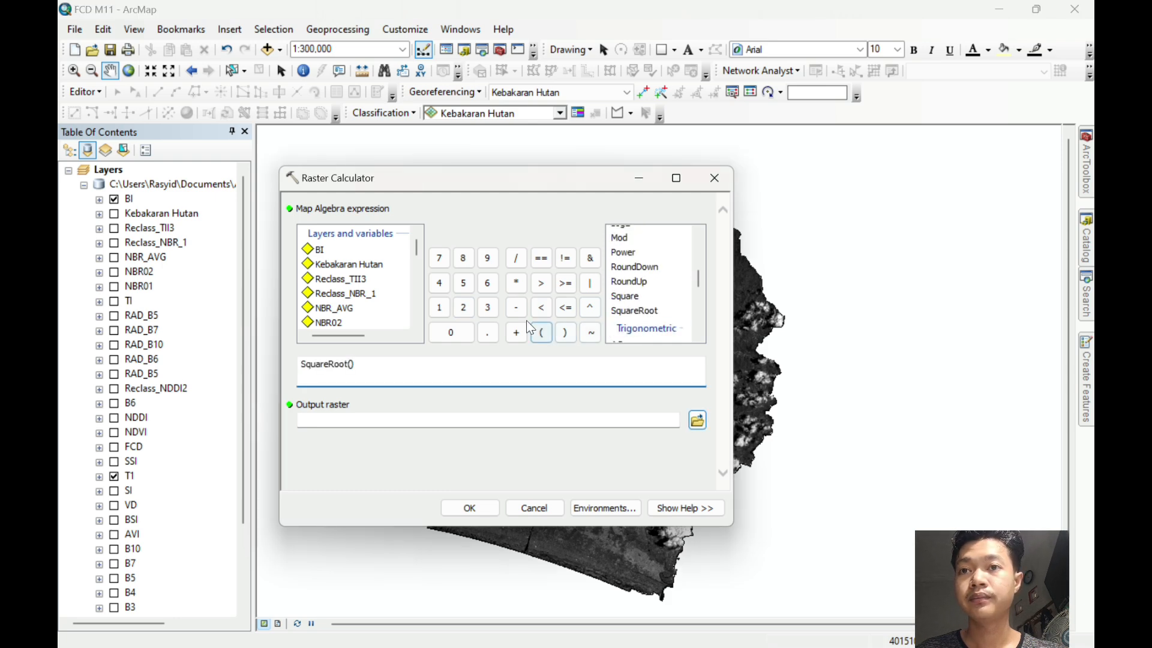
scroll(351, 294, down, 3)
scroll(348, 291, down, 4)
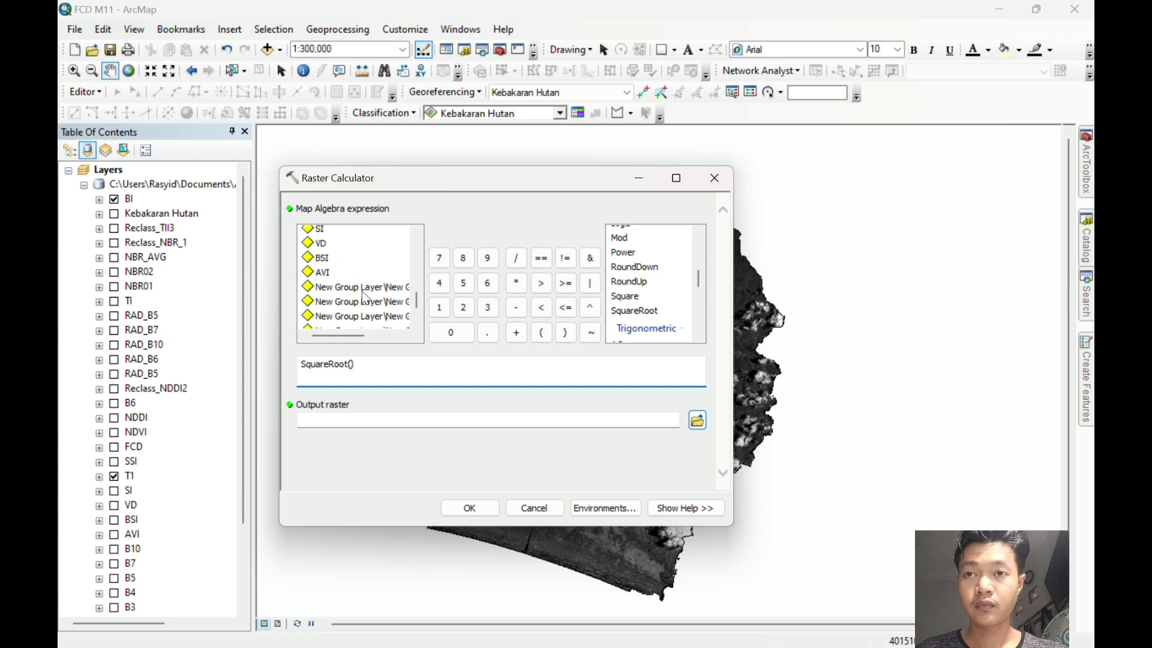
scroll(336, 268, up, 2)
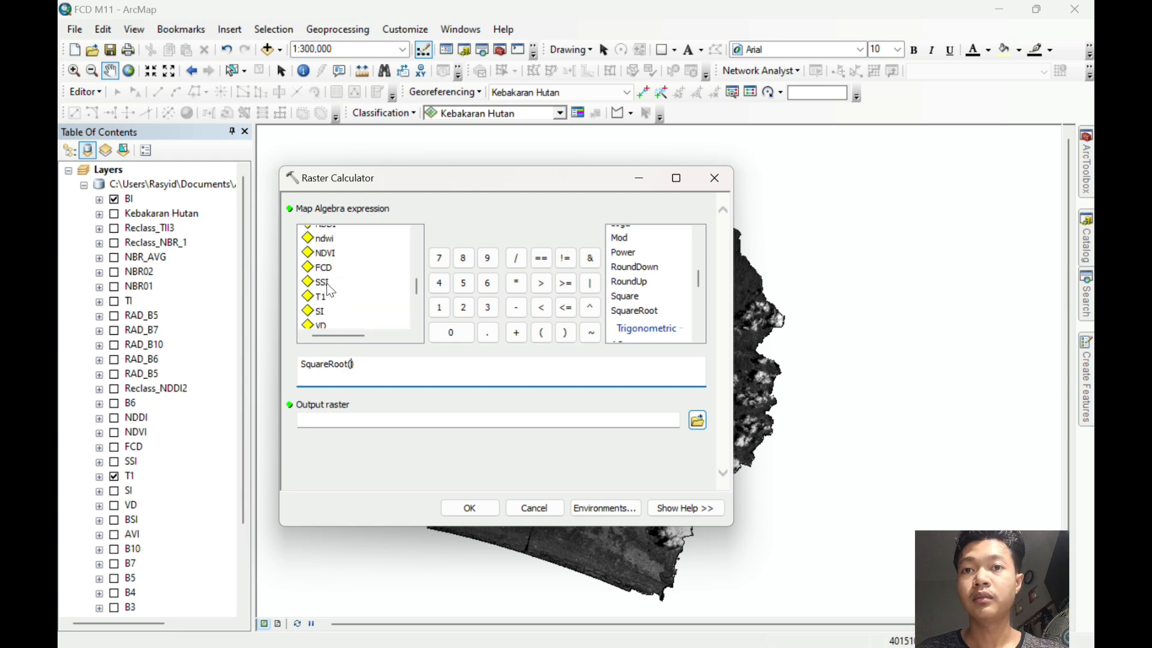
double_click(329, 285)
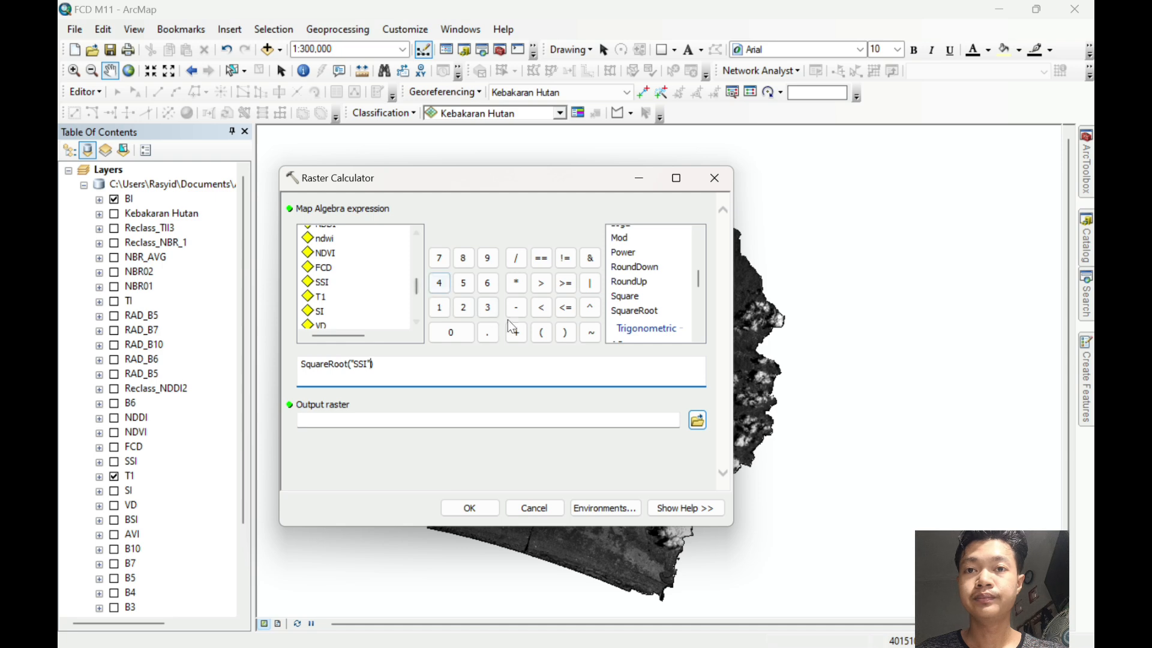
Extend the terms inside the square root to complete the expression SquareRoot("SSI" + "VD" + 1 - 1).
click(519, 334)
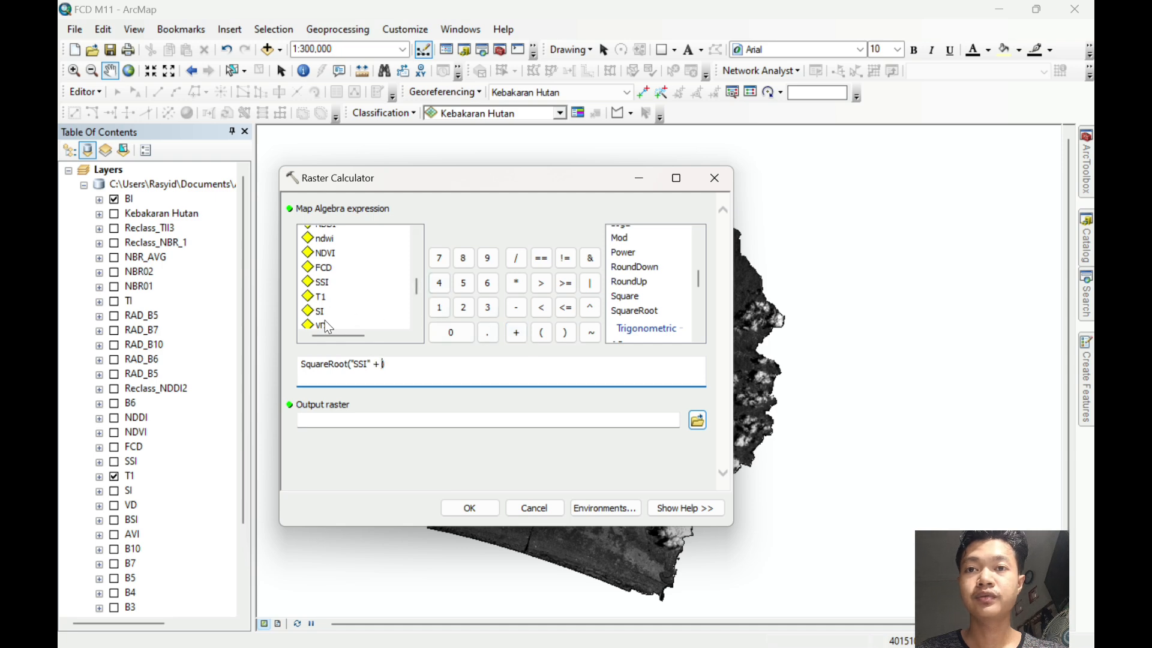
double_click(323, 322)
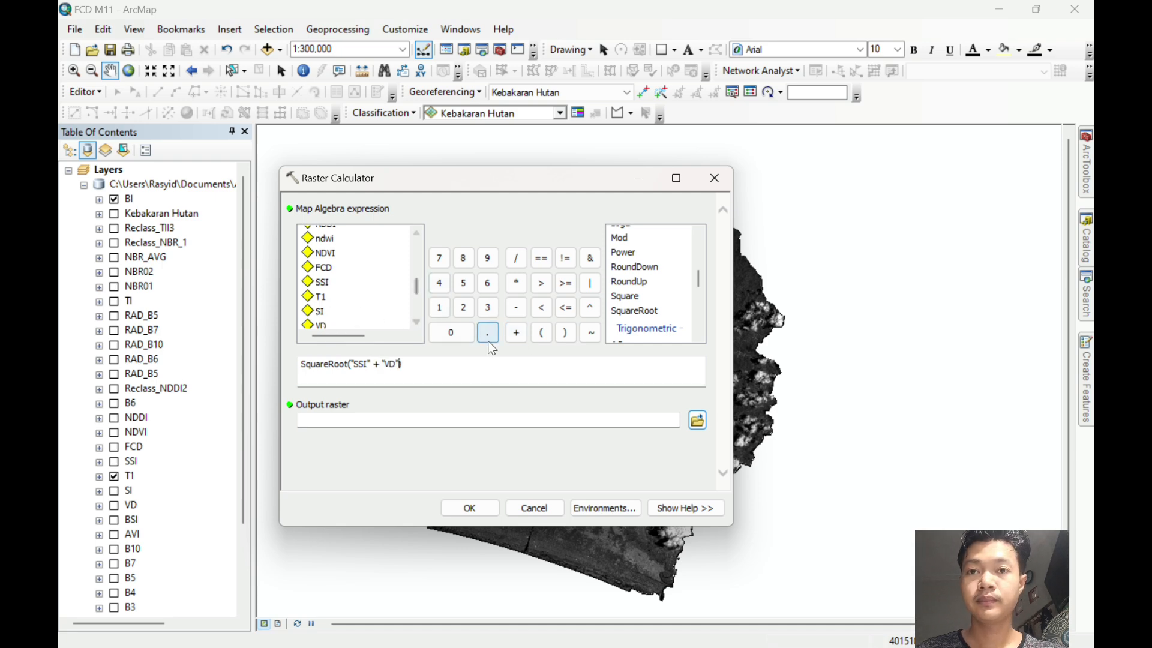
click(518, 334)
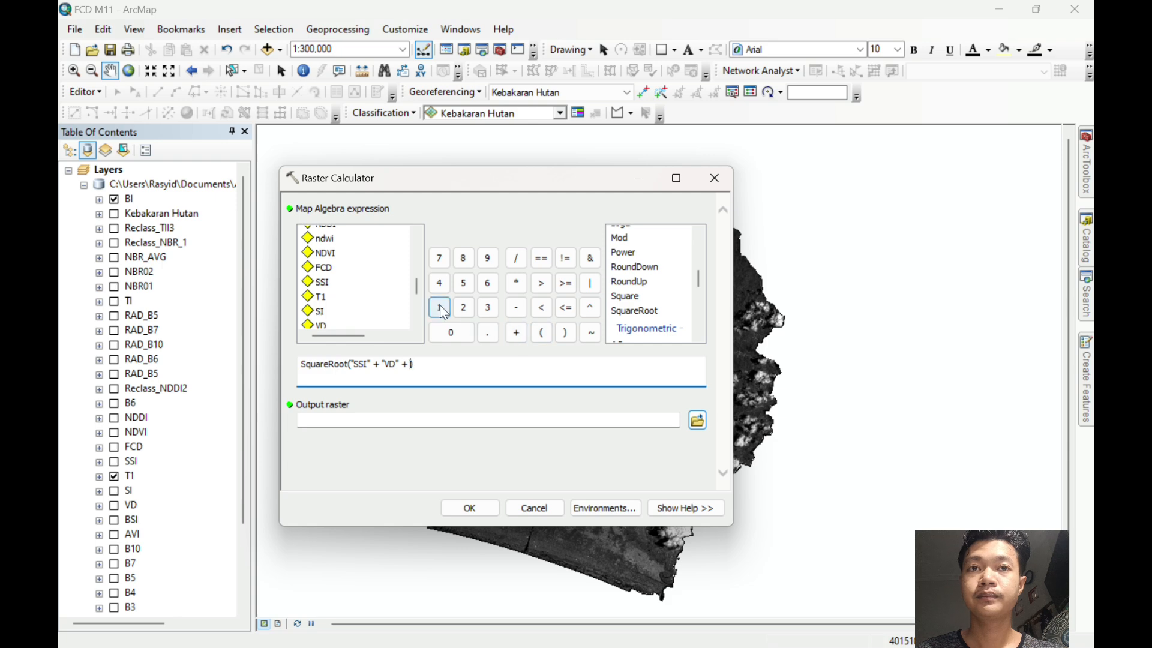
click(439, 308)
click(516, 307)
click(439, 308)
text())
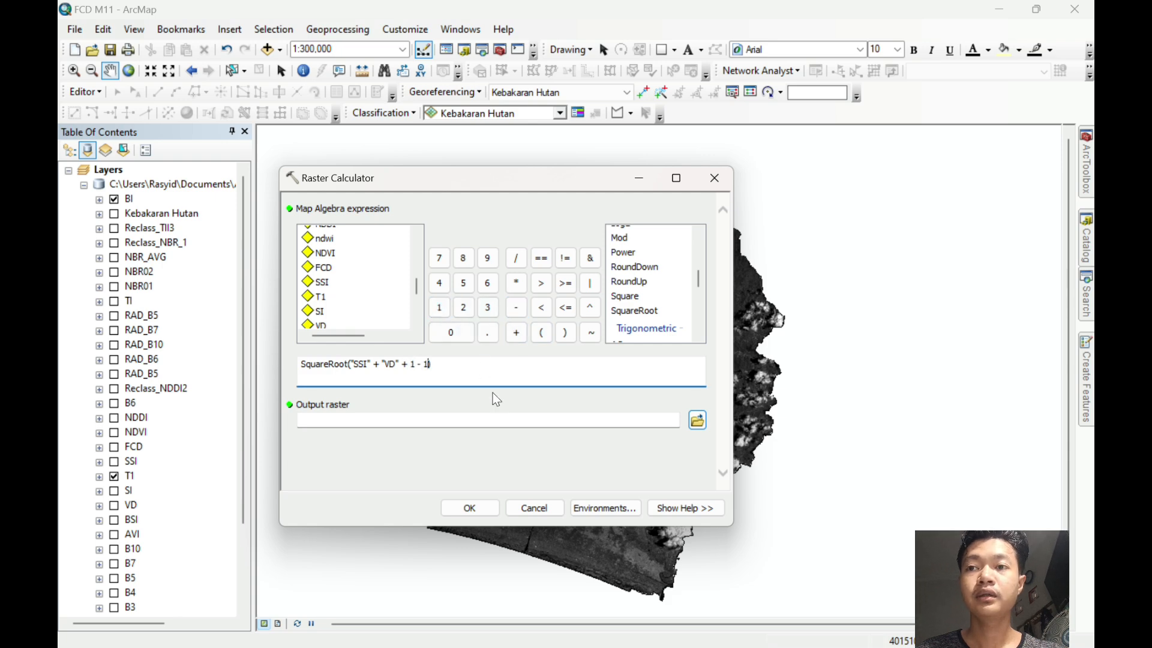
Name the output raster FCD in default.gdb, and close Raster Calculator.
click(499, 419)
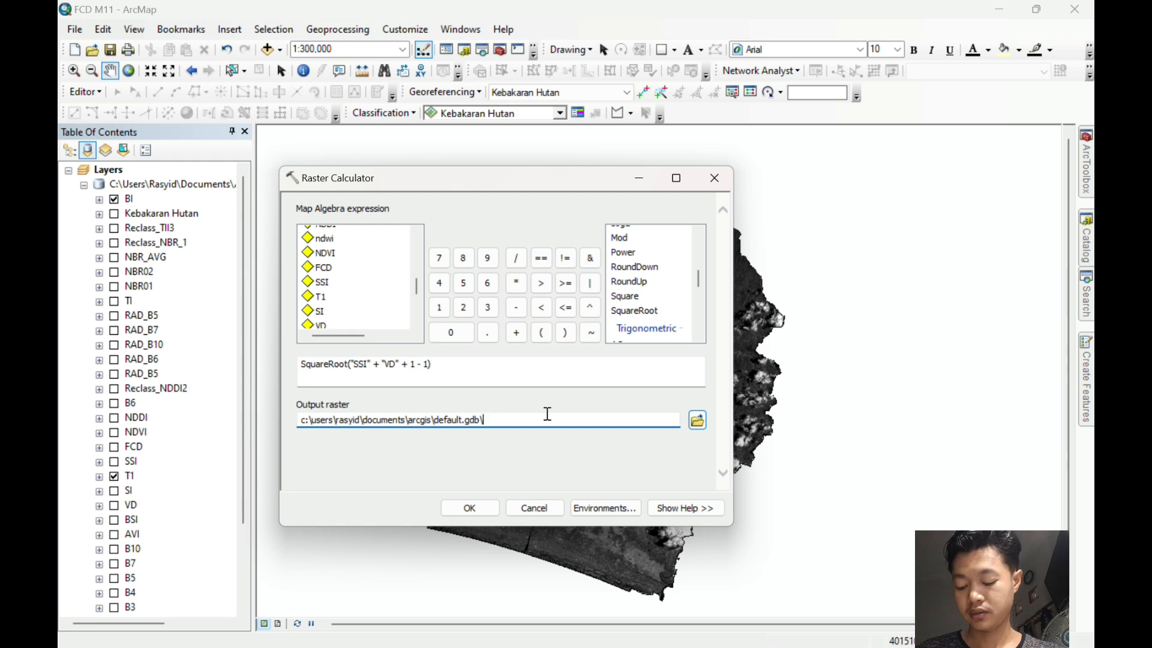
text(FCD)
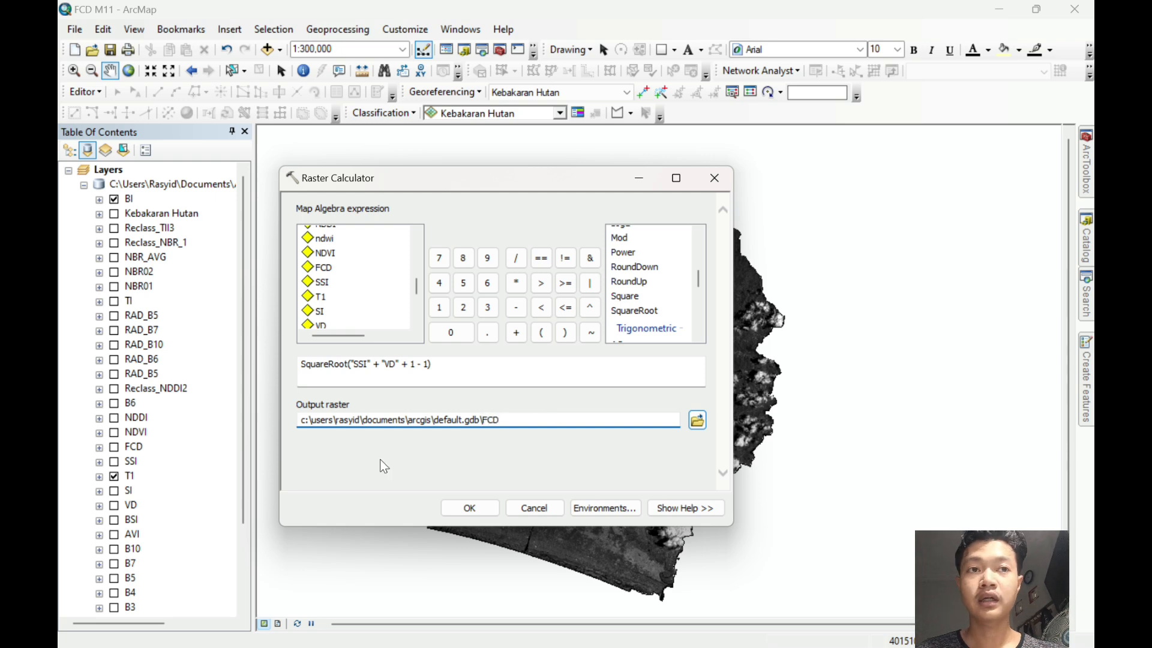
key(Return)
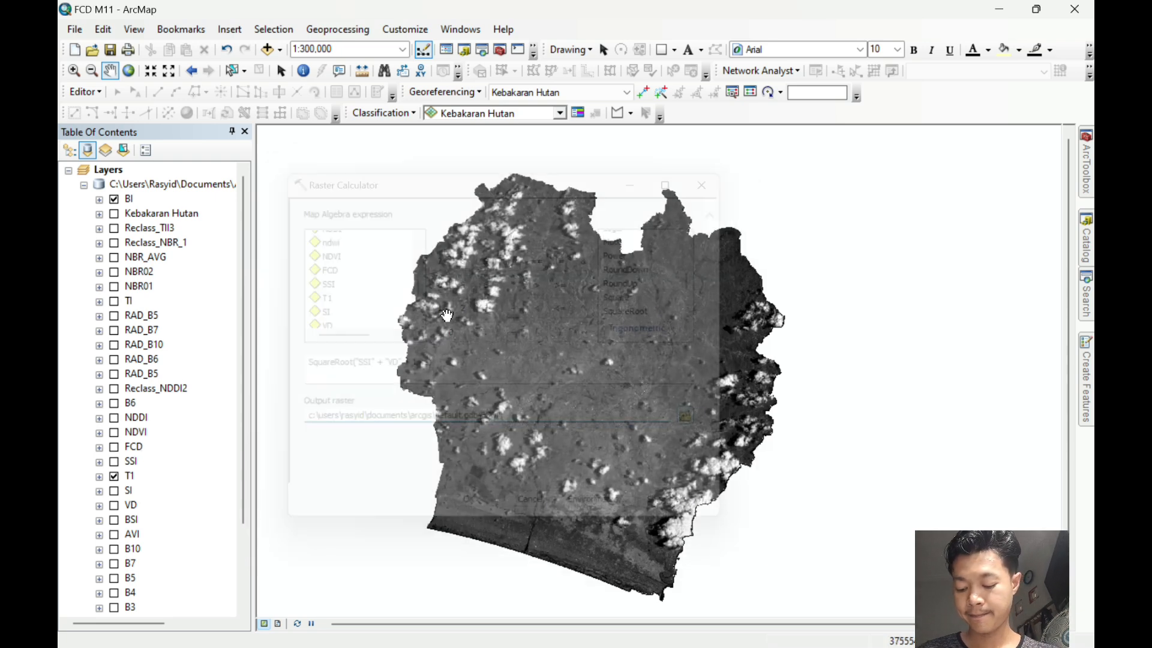
Hide the T1 and BI layers, and display the FCD layer with its legend expanded.
click(114, 476)
click(114, 447)
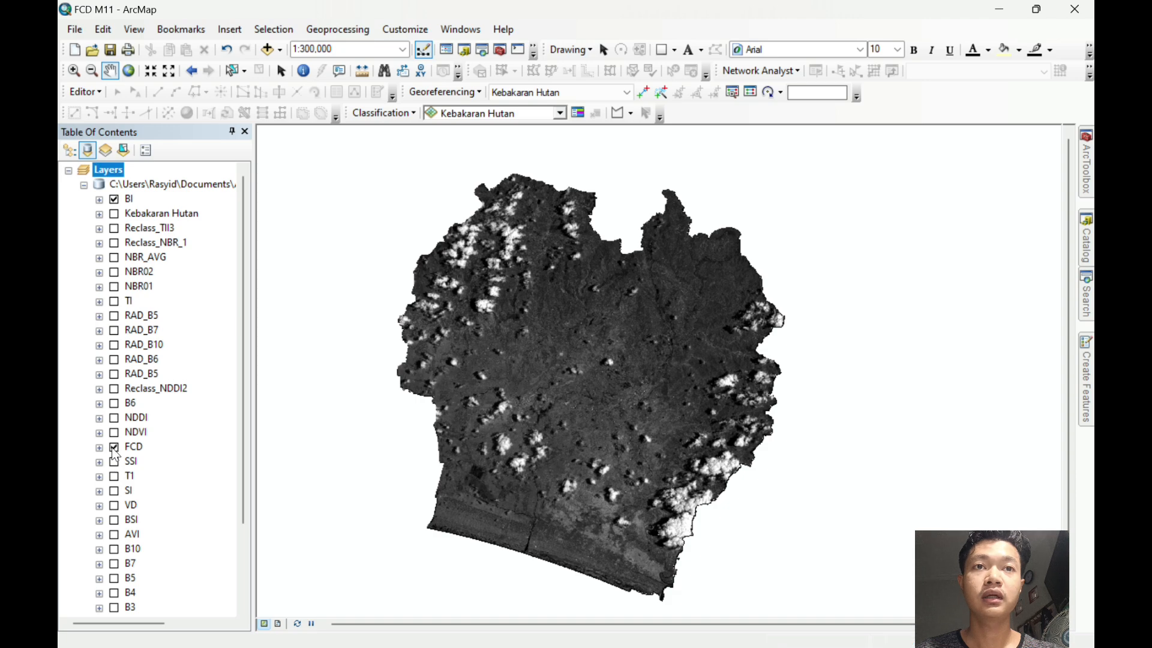
click(114, 200)
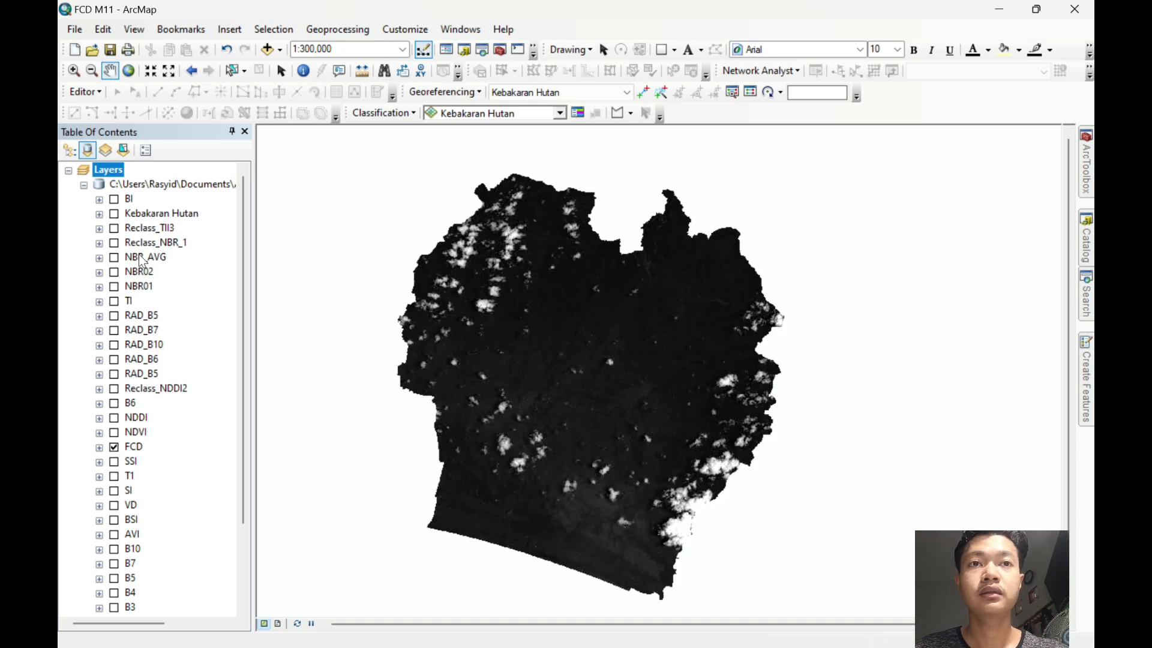
click(99, 448)
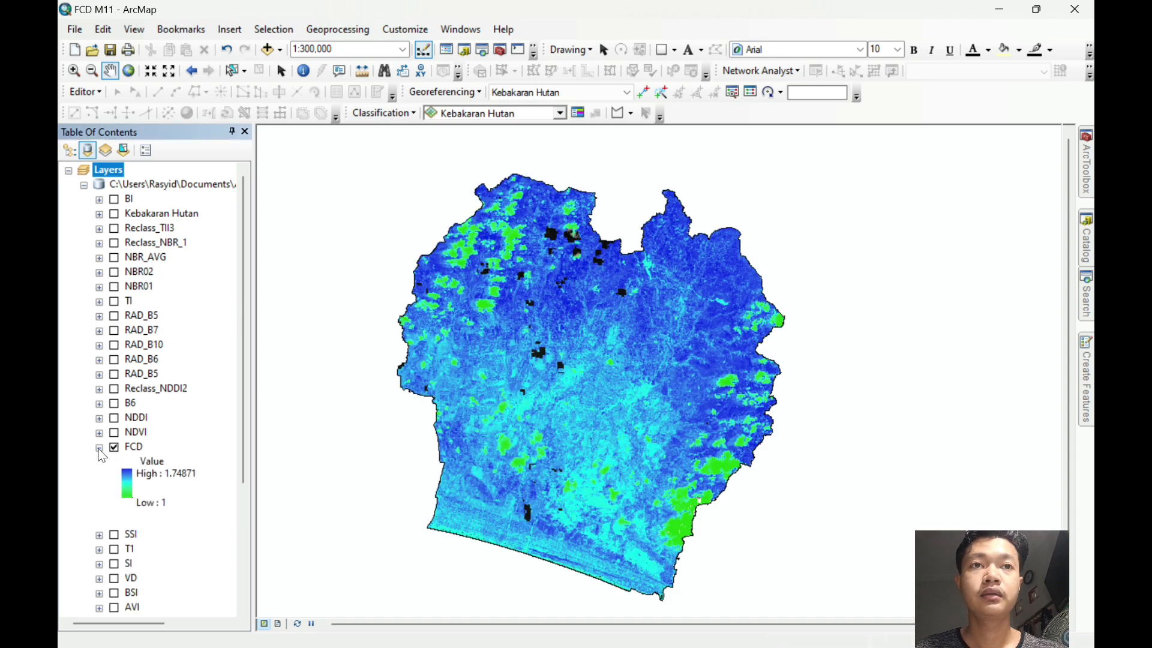
Search for RECLASSIFY, open the Reclassify (Spatial Analyst) tool, and set FCD as its input raster.
click(1086, 294)
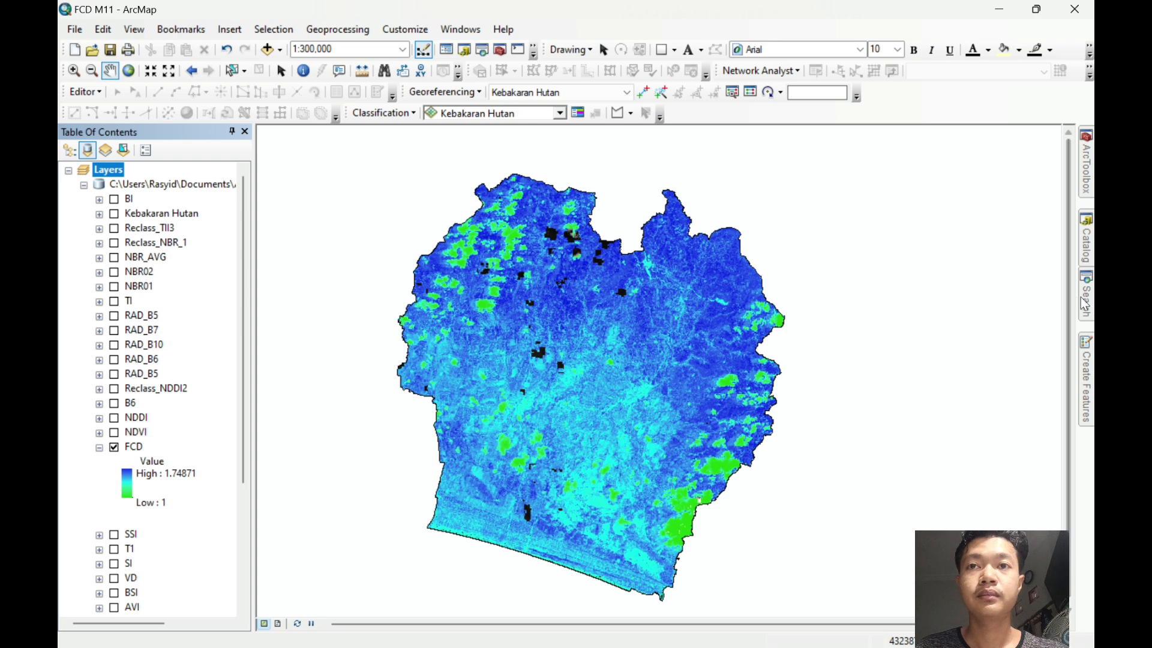
drag(993, 194, 834, 195)
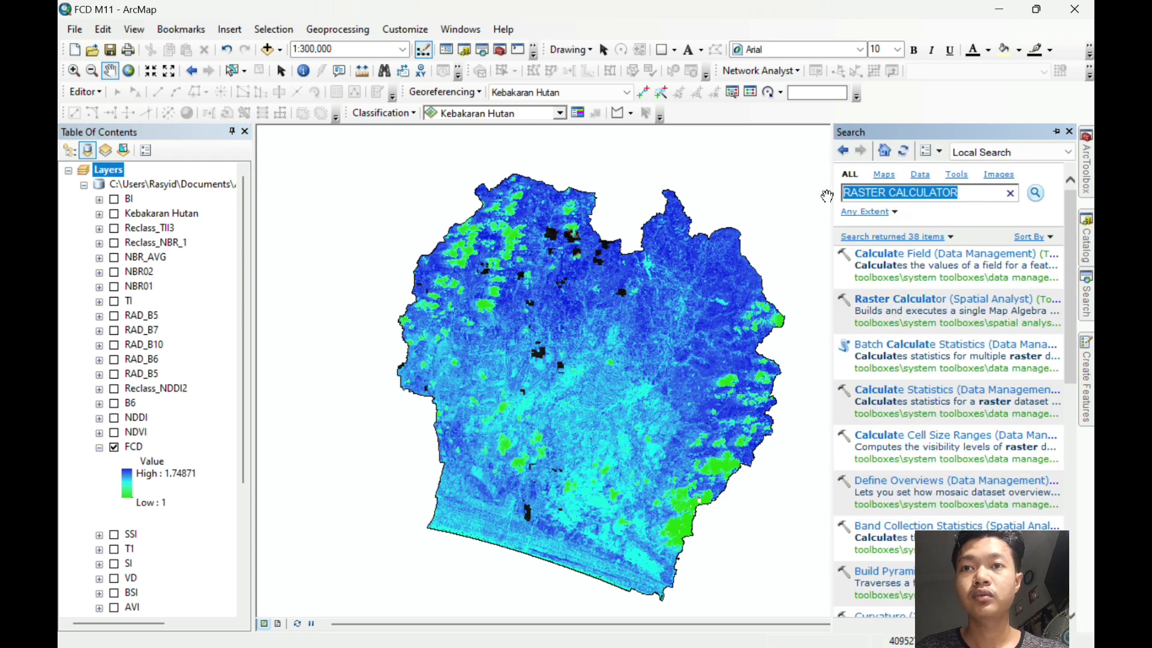
text(RE)
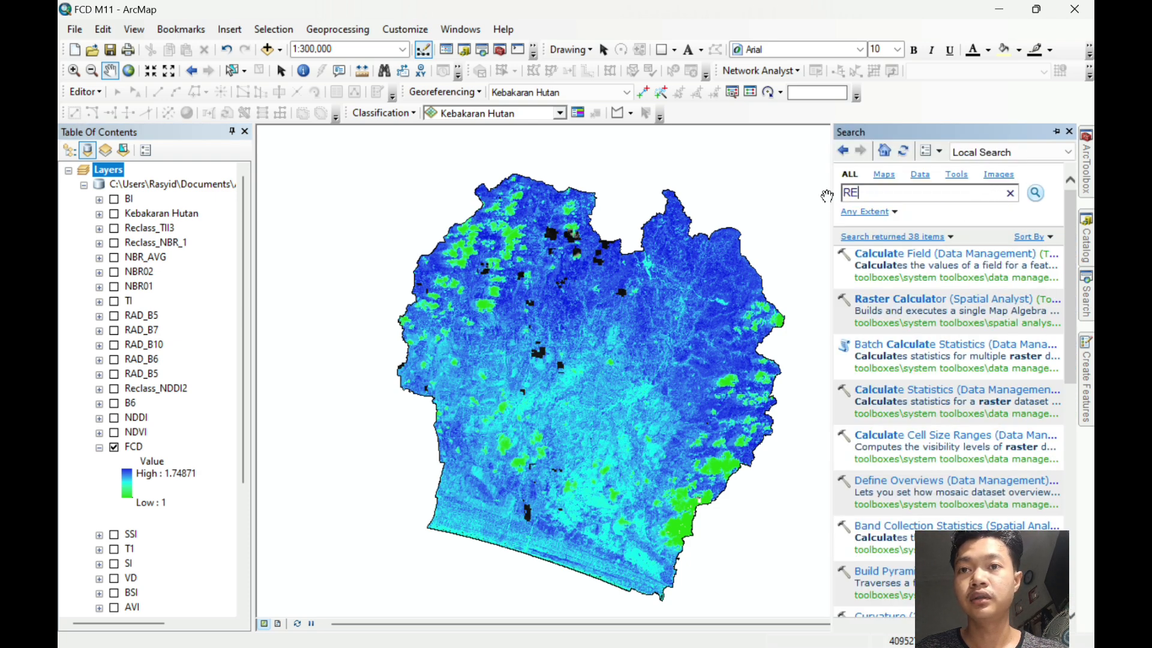
text(CLASS)
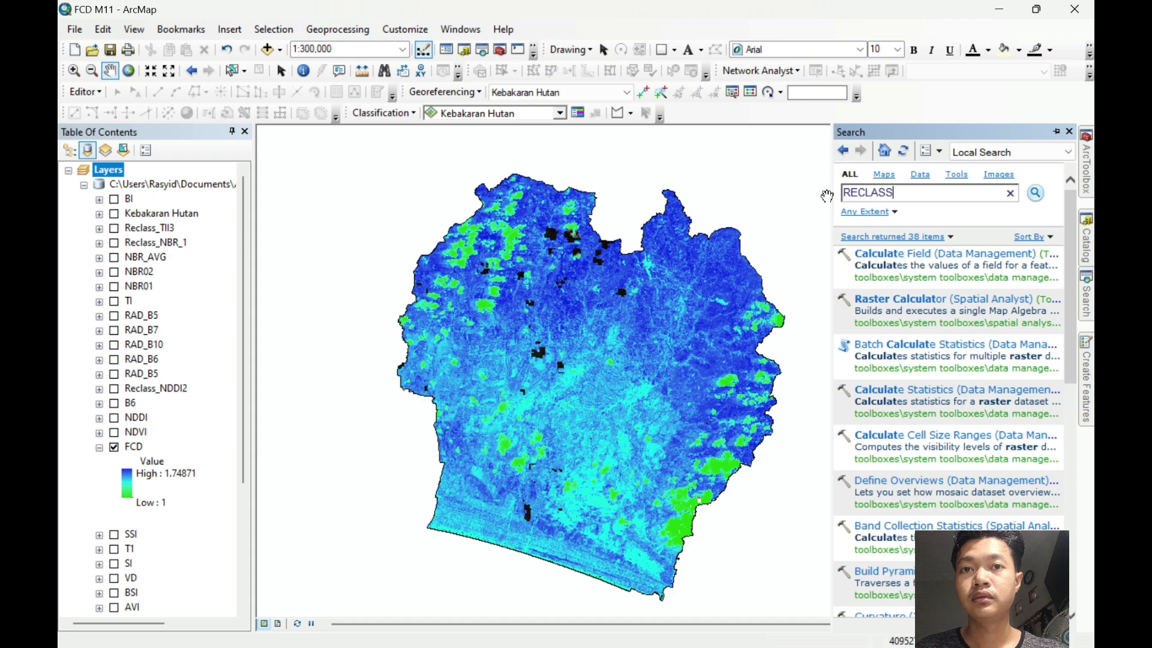
text(IFY)
key(Return)
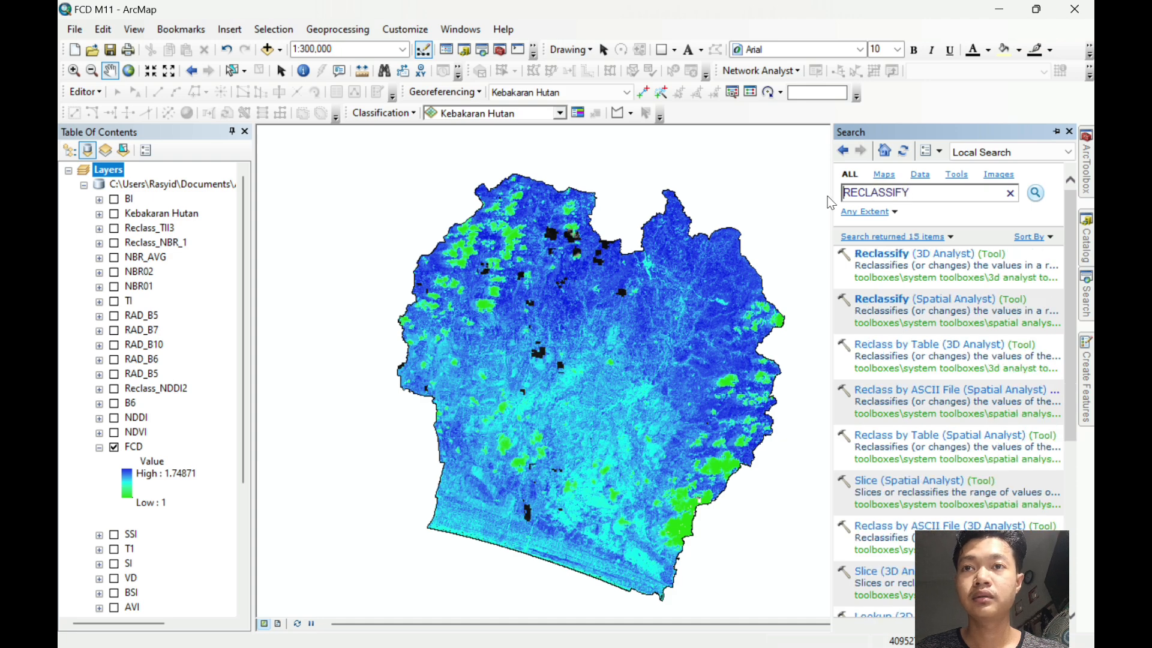
click(898, 300)
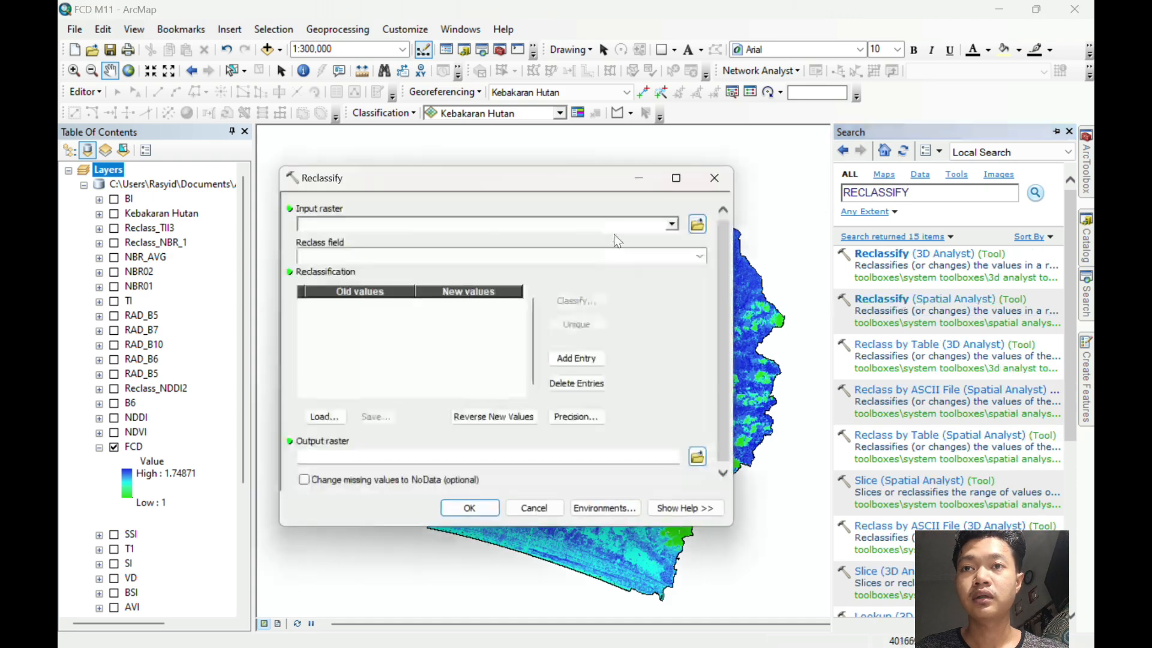
click(672, 224)
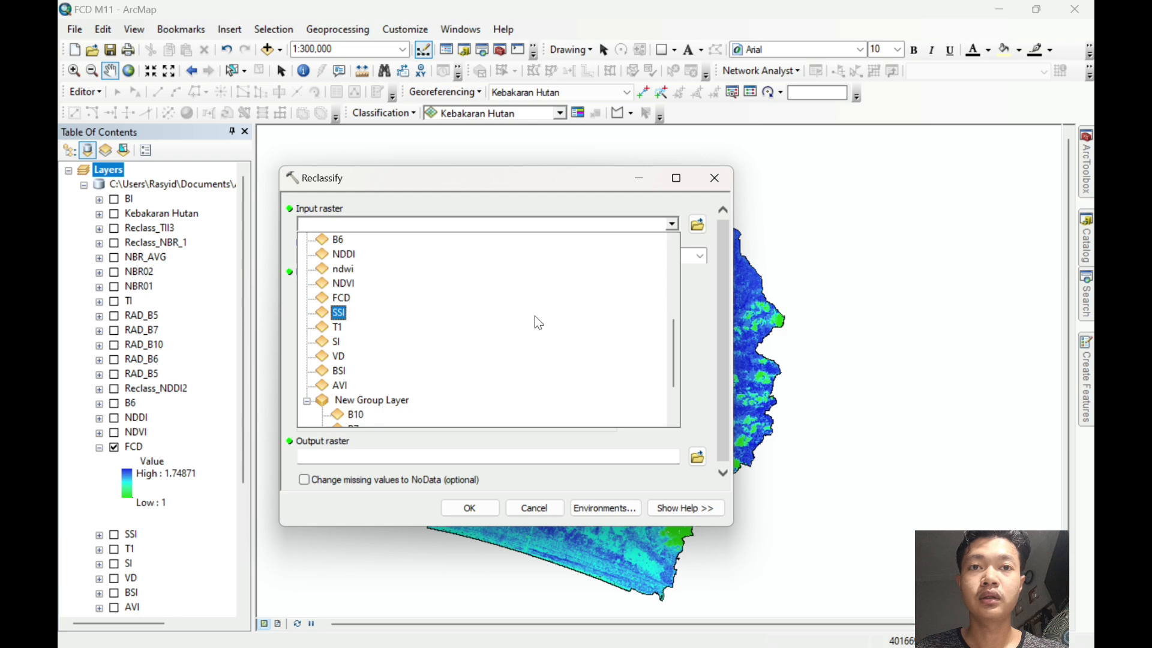
click(501, 299)
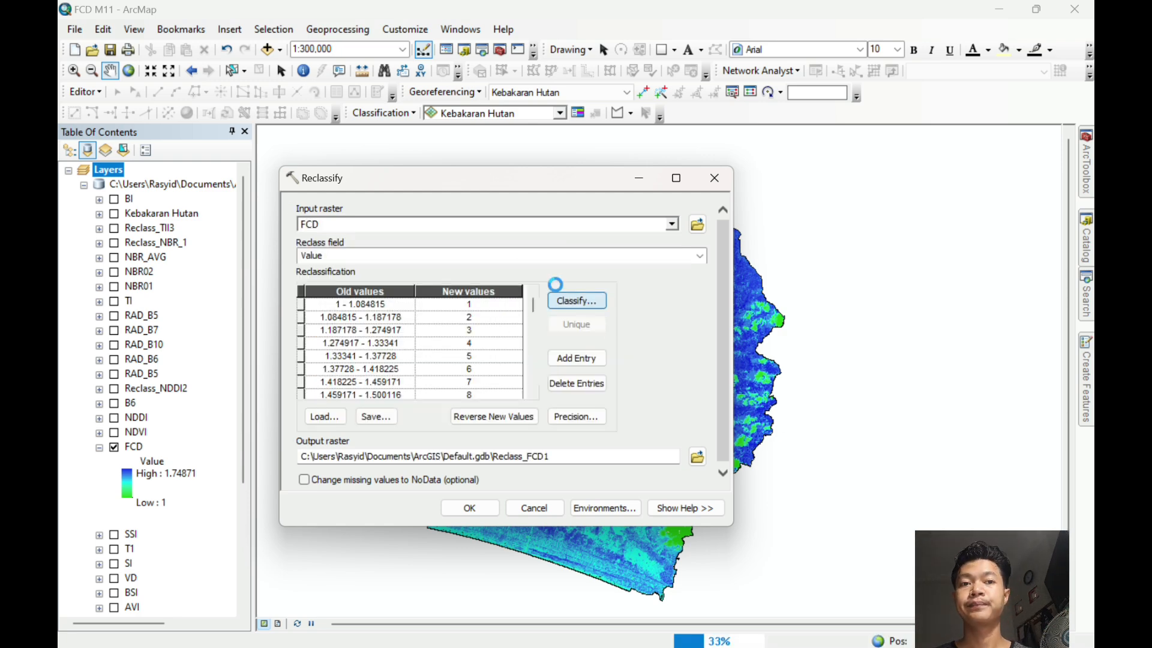
Classify the FCD values into 5 classes using the Natural Breaks (Jenks) method.
click(574, 300)
click(497, 197)
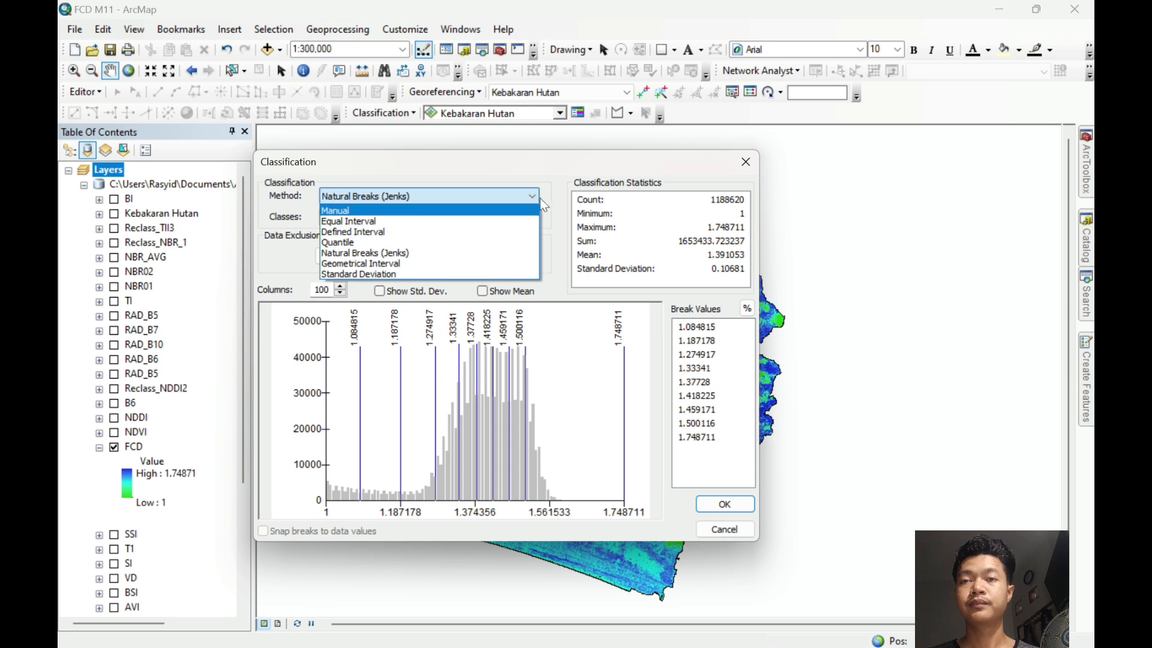
click(510, 198)
click(367, 217)
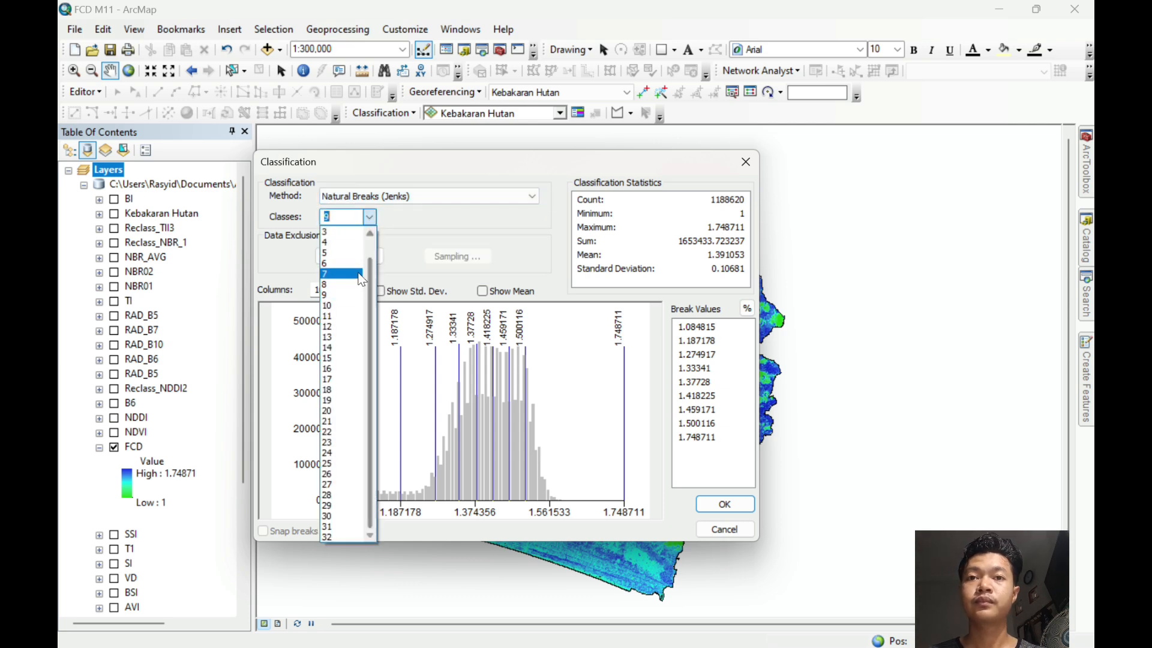
click(339, 272)
click(697, 327)
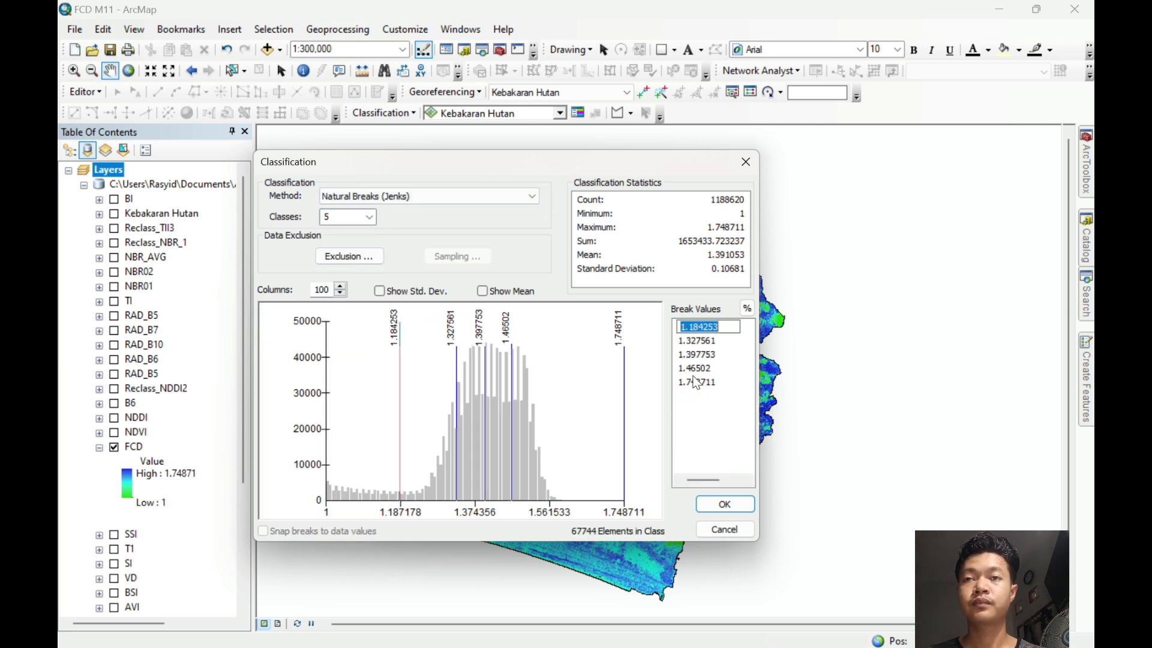
click(713, 505)
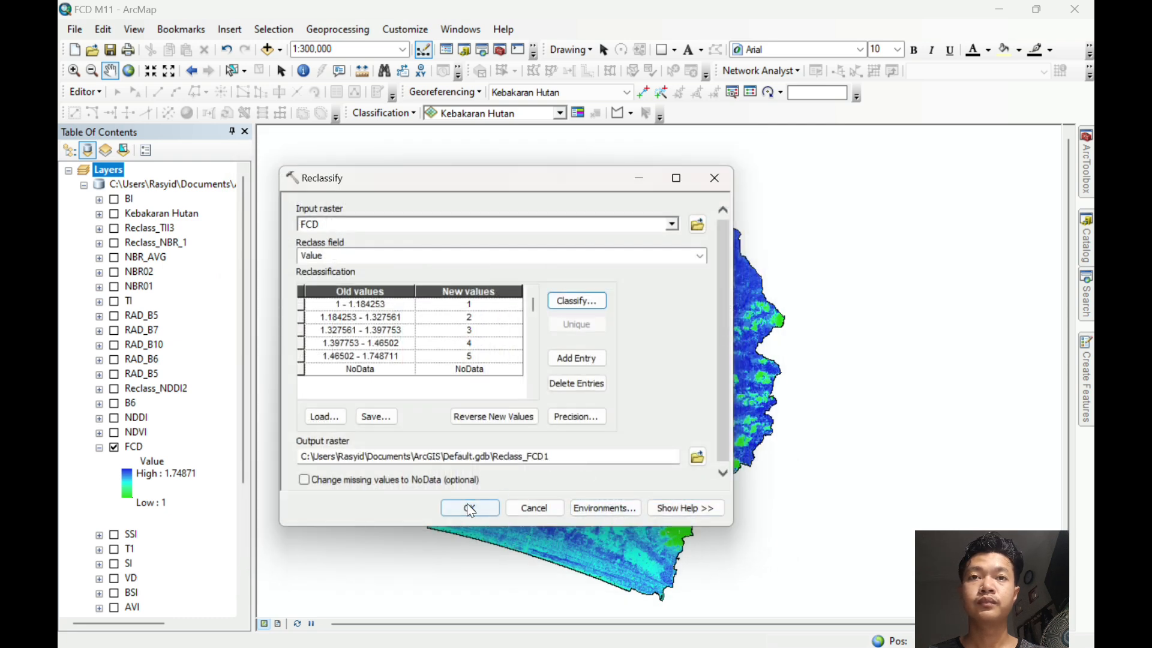
Name the output raster Reclass_FCD01 in Default.gdb and run the reclassification.
click(564, 456)
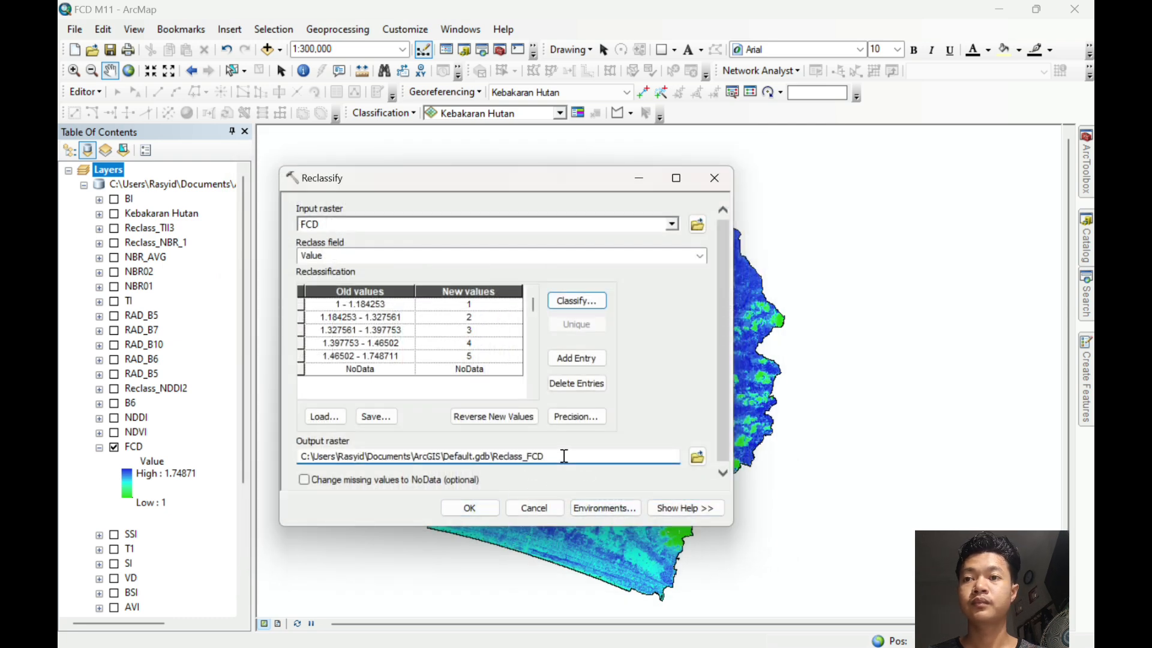
click(469, 508)
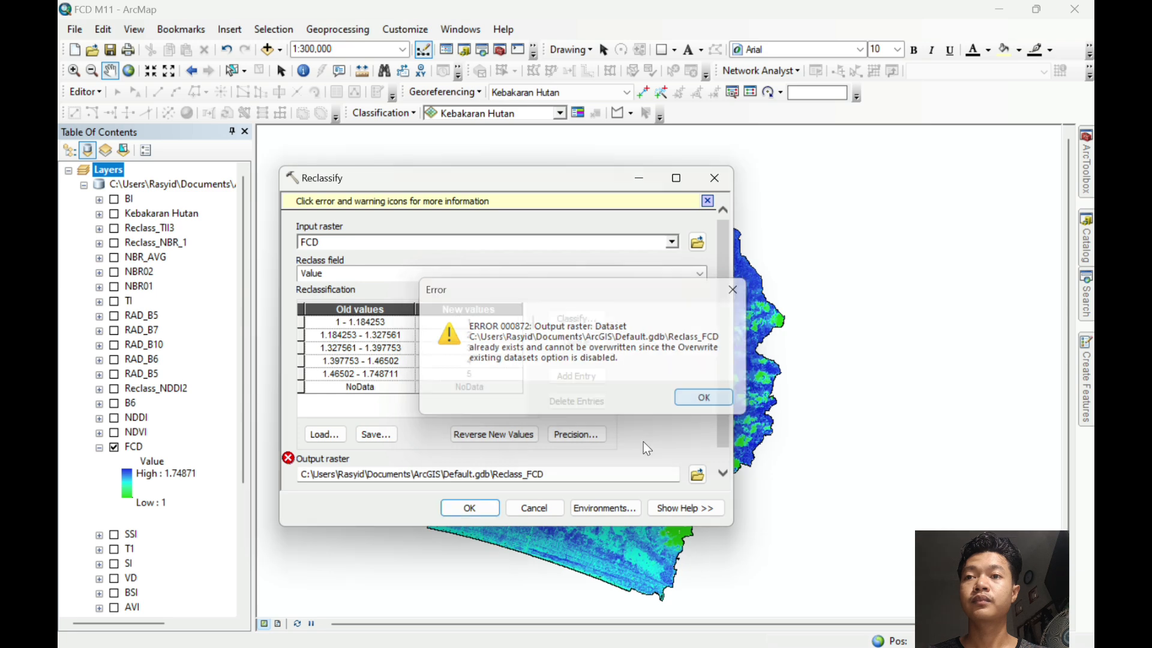
click(599, 473)
text(01)
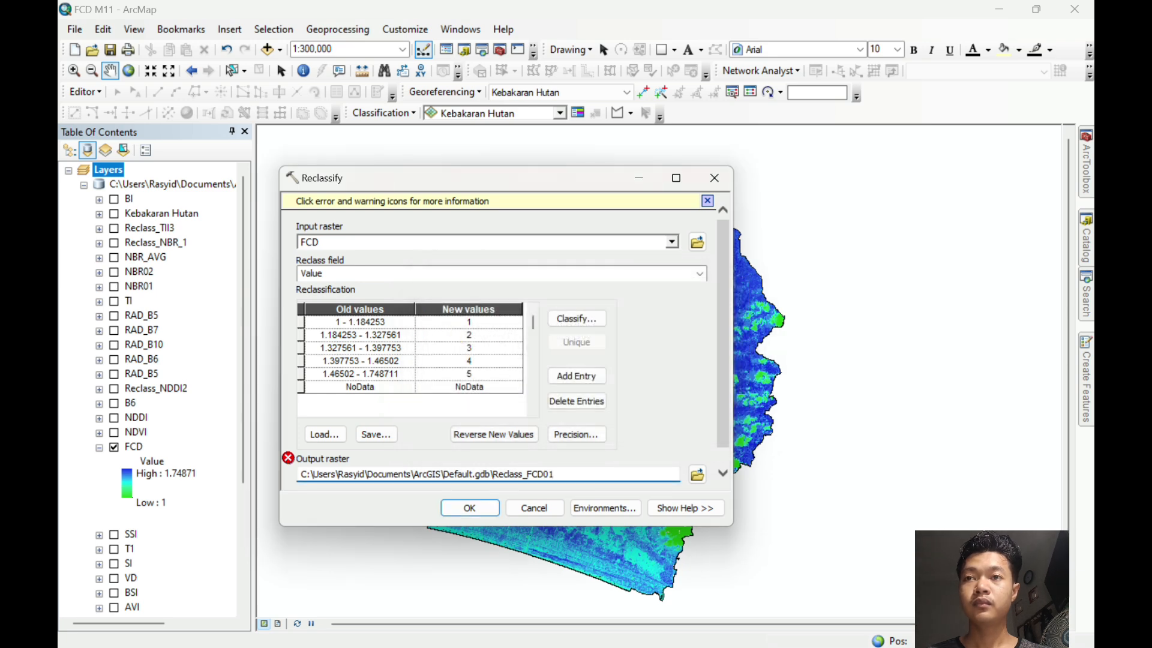
click(473, 508)
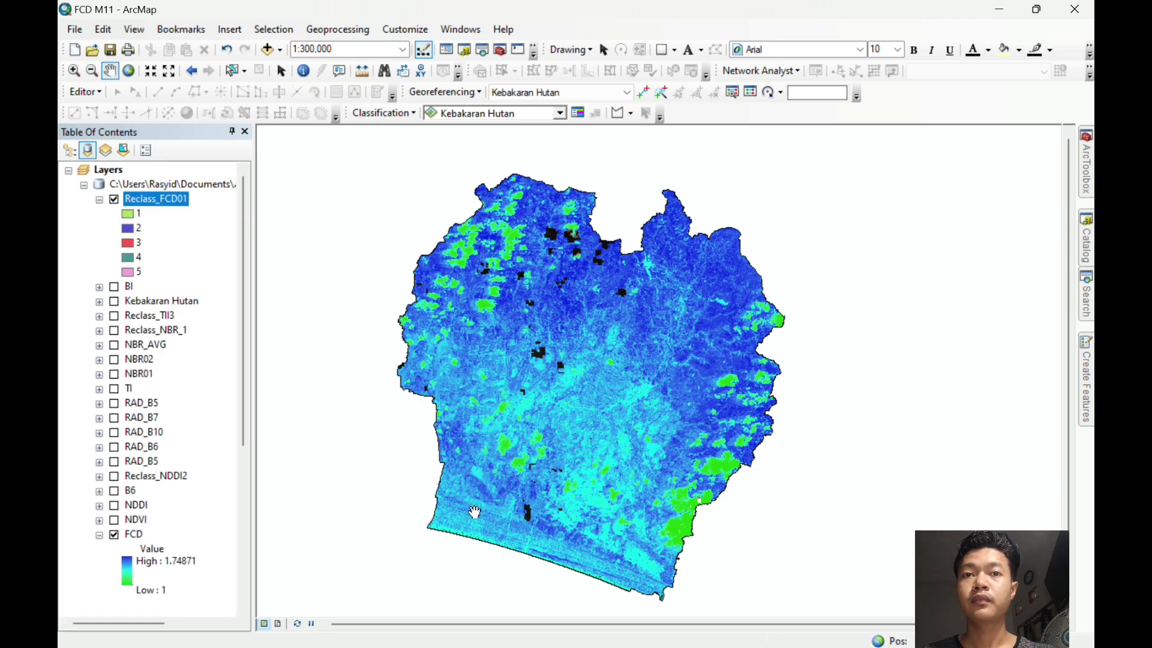
Hide the FCD layer and recolor the Reclass_FCD01 unique values with the orange-yellow-green-blue color ramp.
click(114, 536)
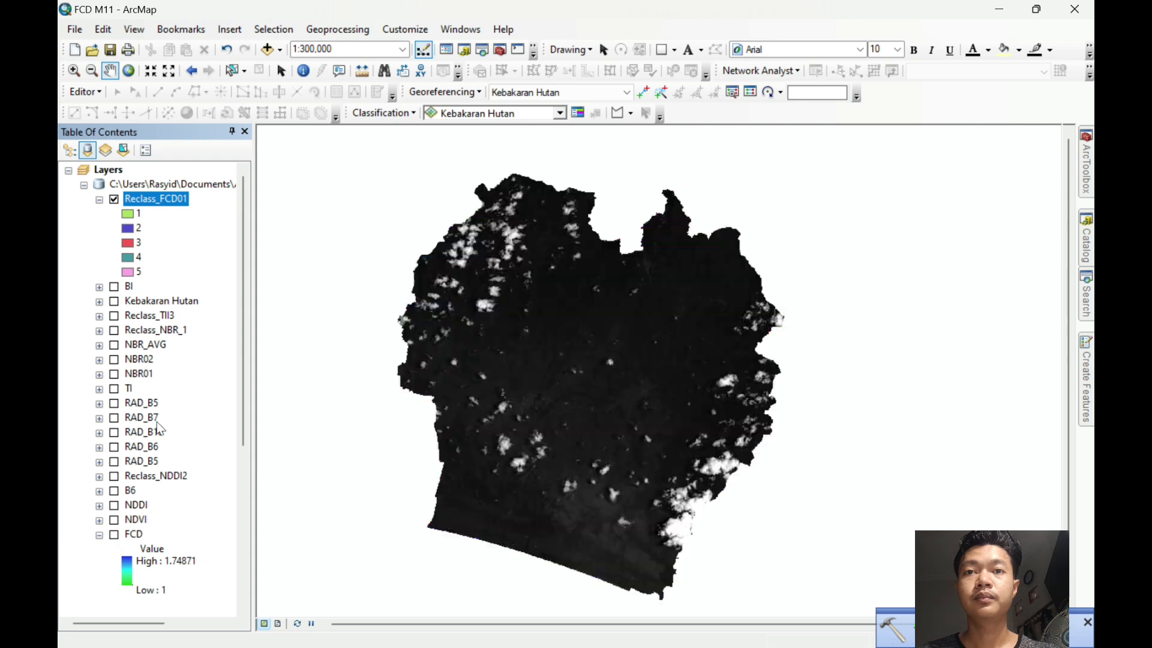
right_click(159, 195)
click(267, 432)
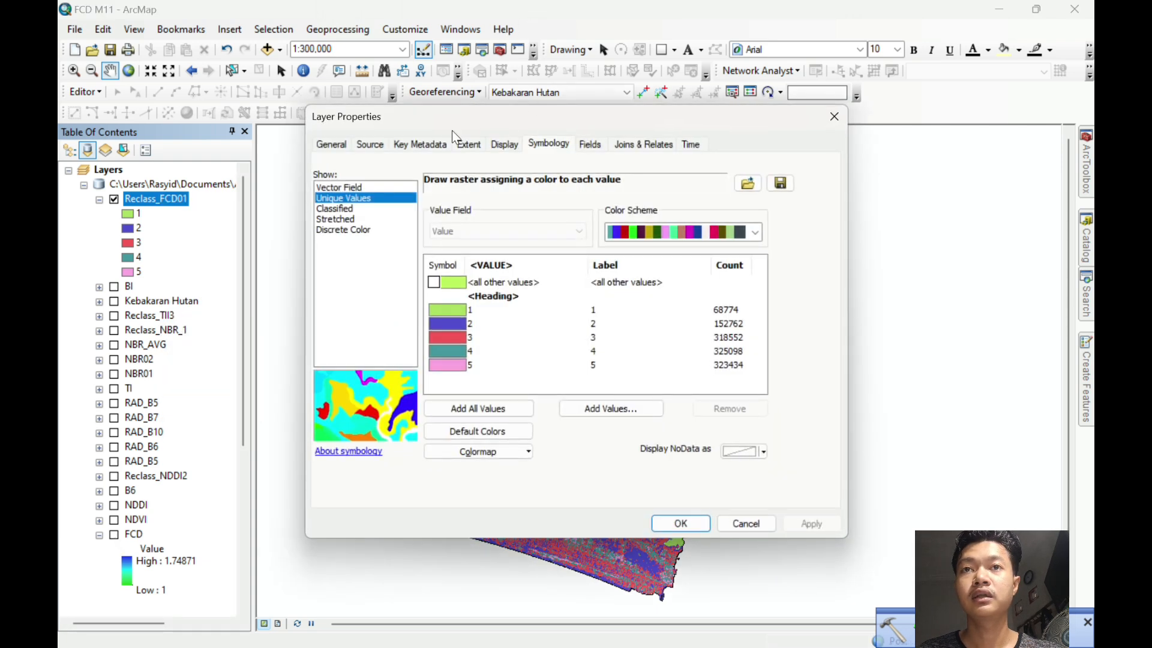
click(754, 233)
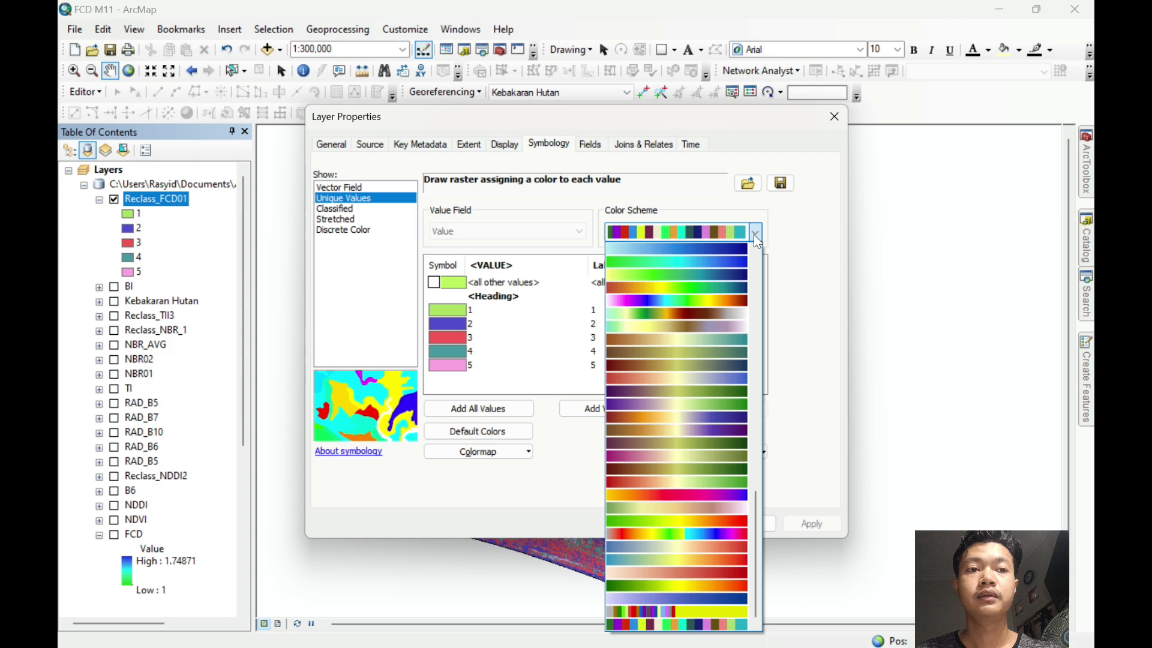
click(728, 284)
click(685, 526)
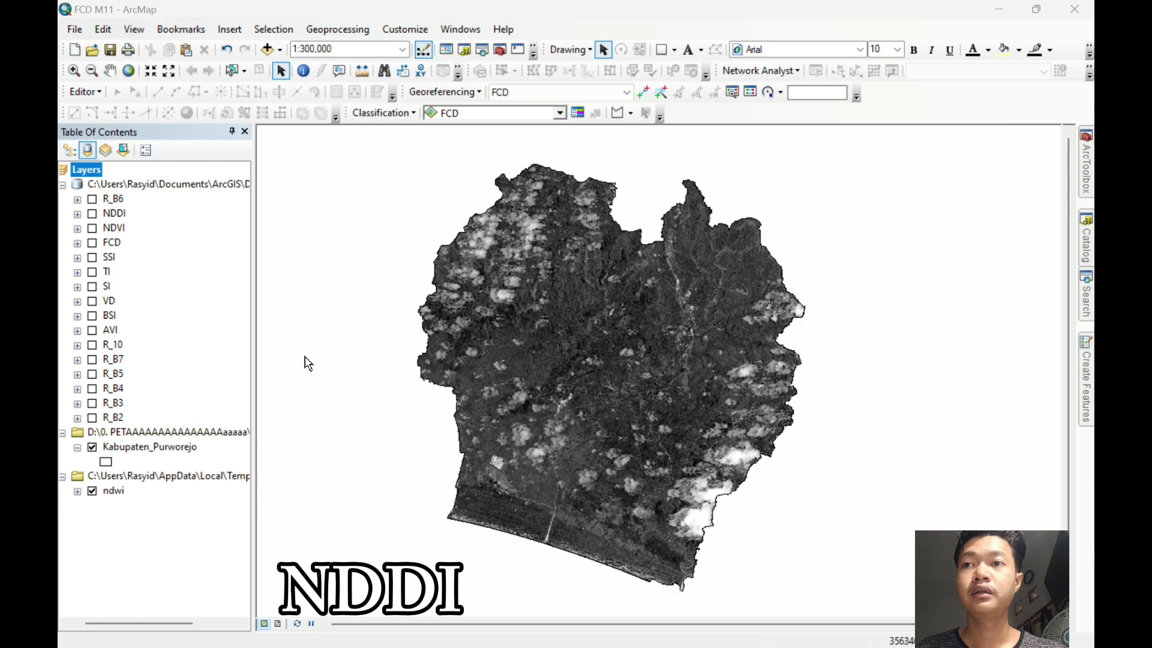
click(116, 403)
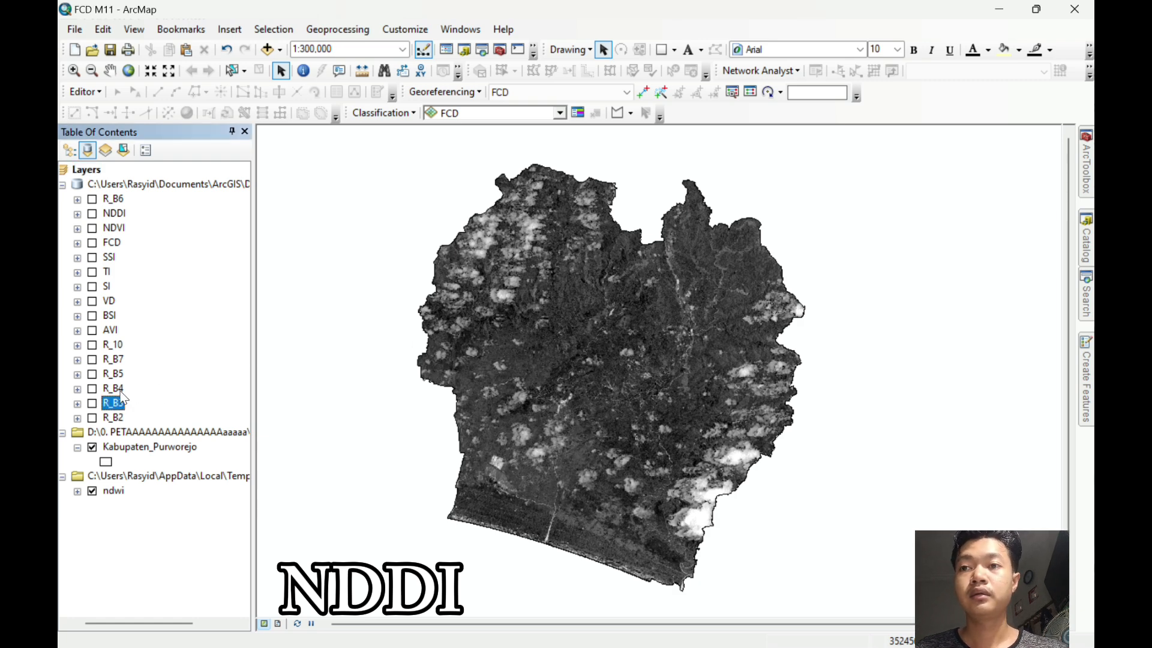
click(117, 389)
click(120, 376)
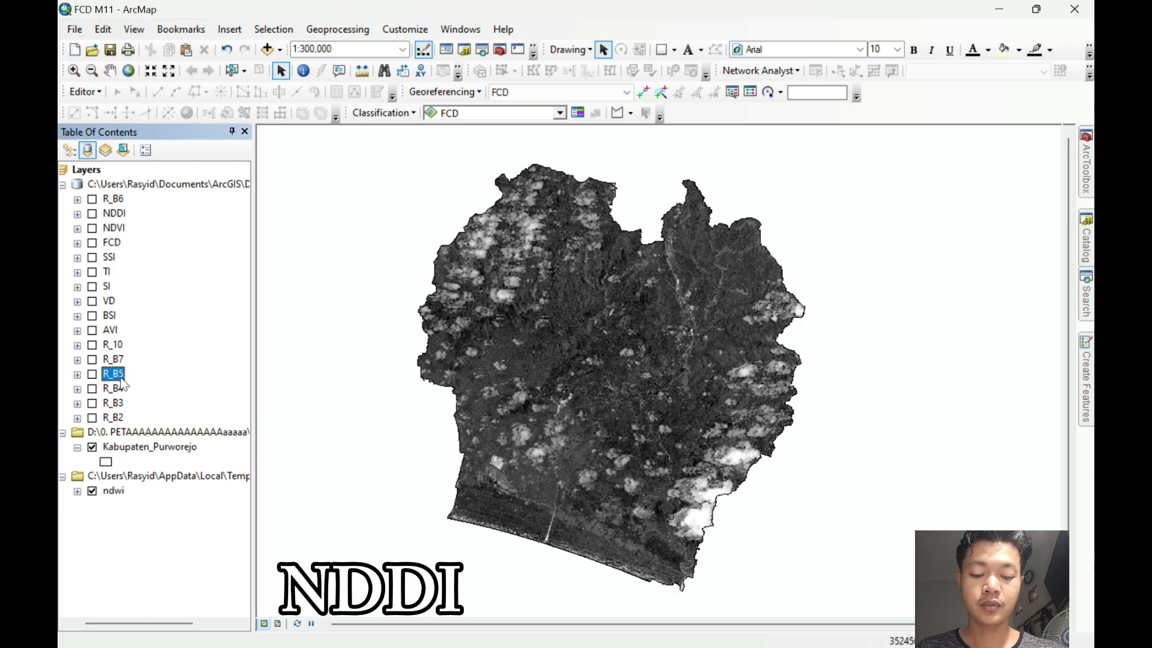
Search for RASTER CALCULATOR and open the Raster Calculator (Spatial Analyst) tool.
click(1086, 293)
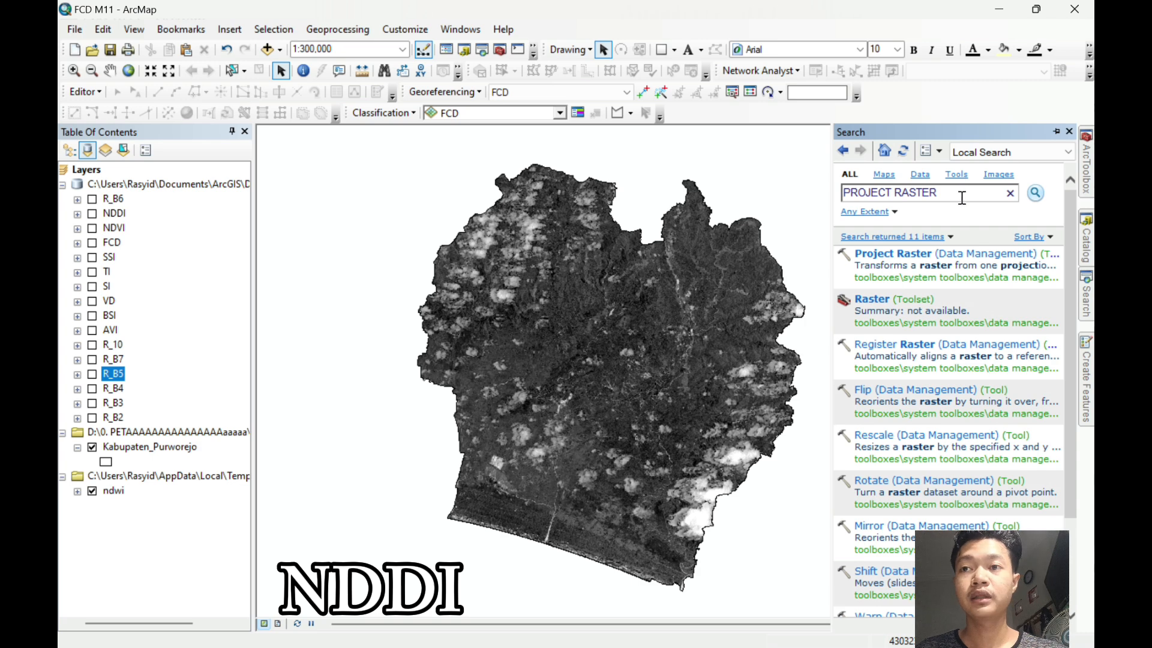
key(BackSpace)
key(BackSpace)
key(BackSpace)
key(BackSpace)
key(BackSpace)
key(BackSpace)
key(BackSpace)
key(BackSpace)
key(BackSpace)
key(BackSpace)
key(BackSpace)
key(BackSpace)
key(BackSpace)
key(BackSpace)
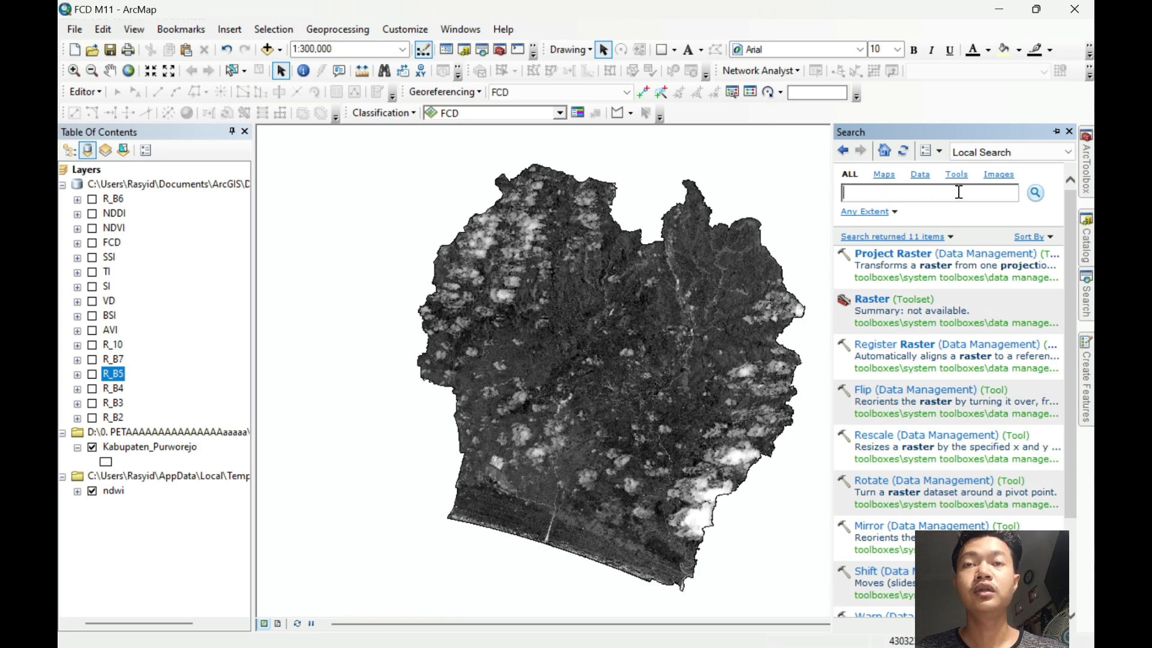
text(RASTER)
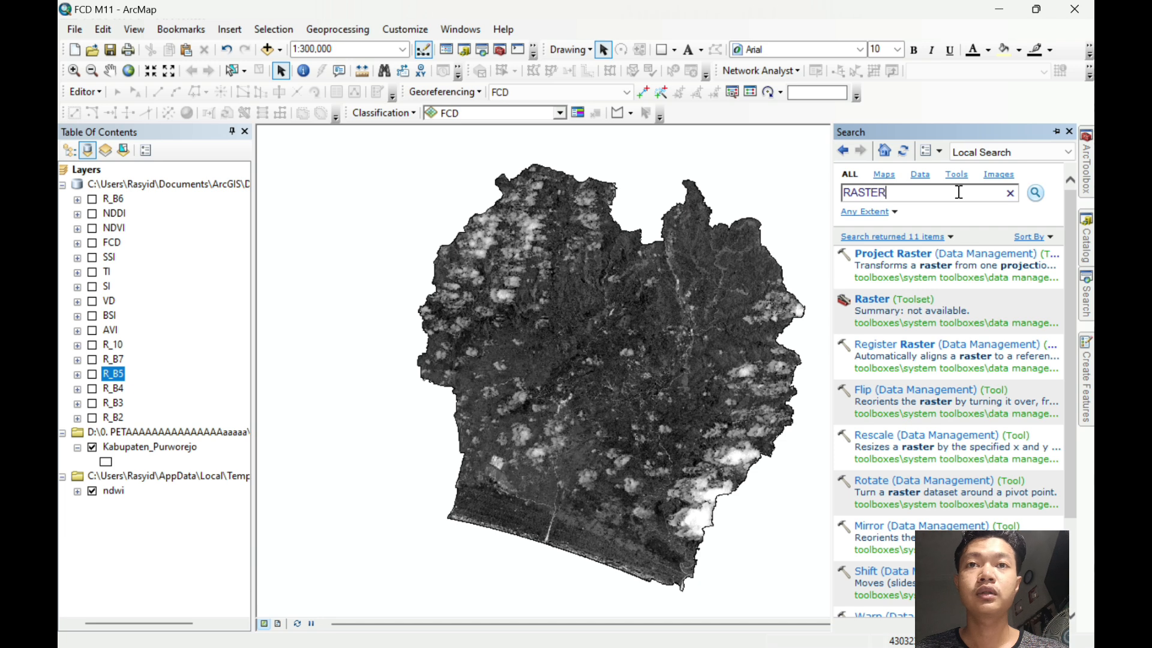
text( CAL)
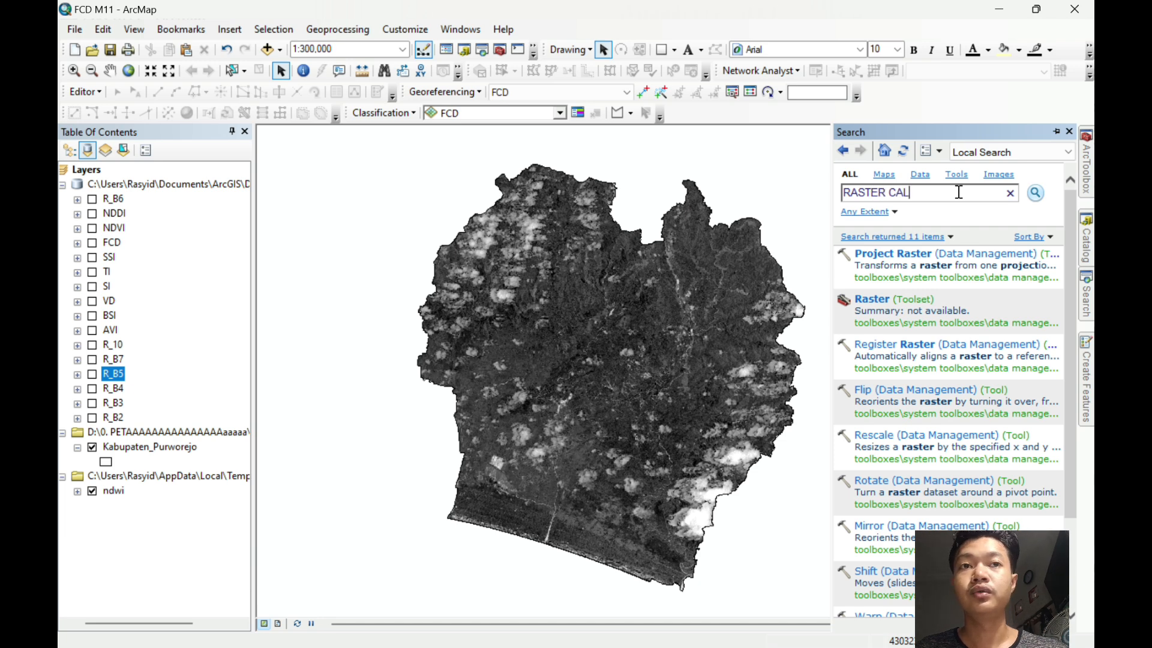
text(CULATOR)
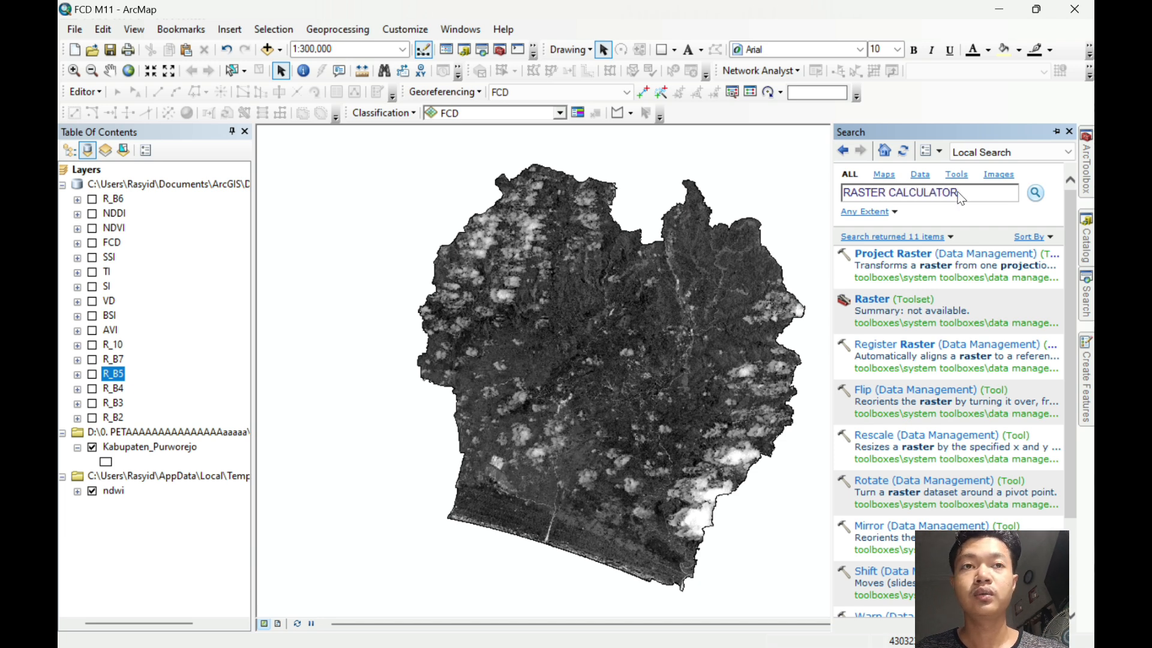
click(948, 298)
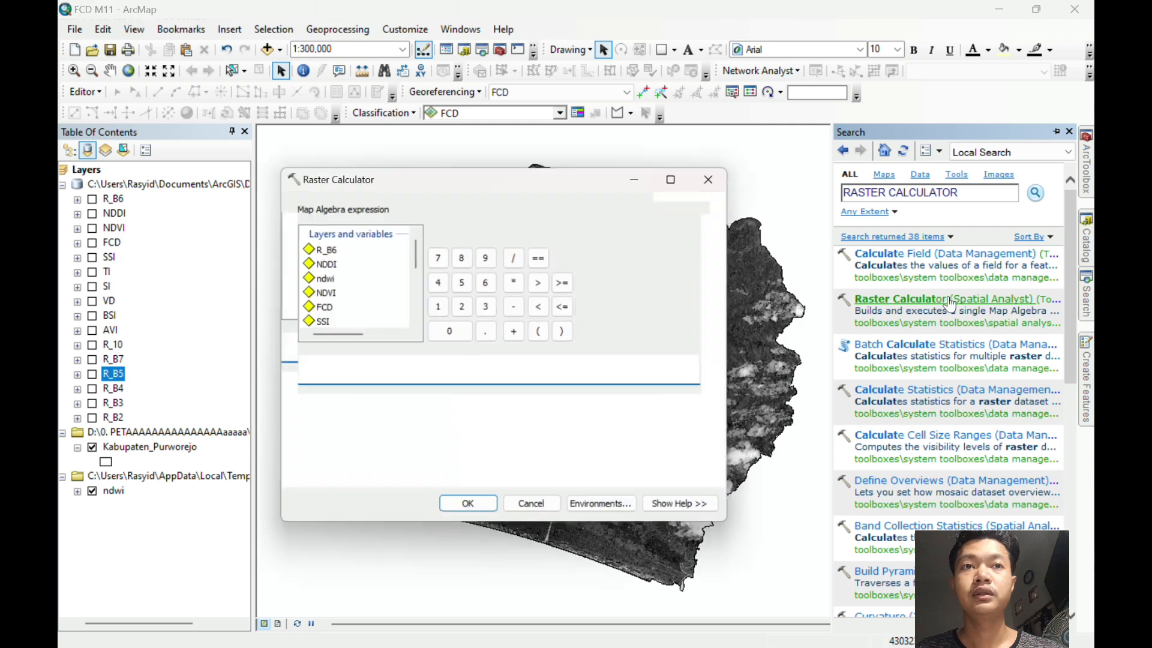
Enter the NDVI numerator in the map algebra expression as Float(R_B5 - R_B4), using the bands in New Group Layer.
scroll(356, 296, down, 3)
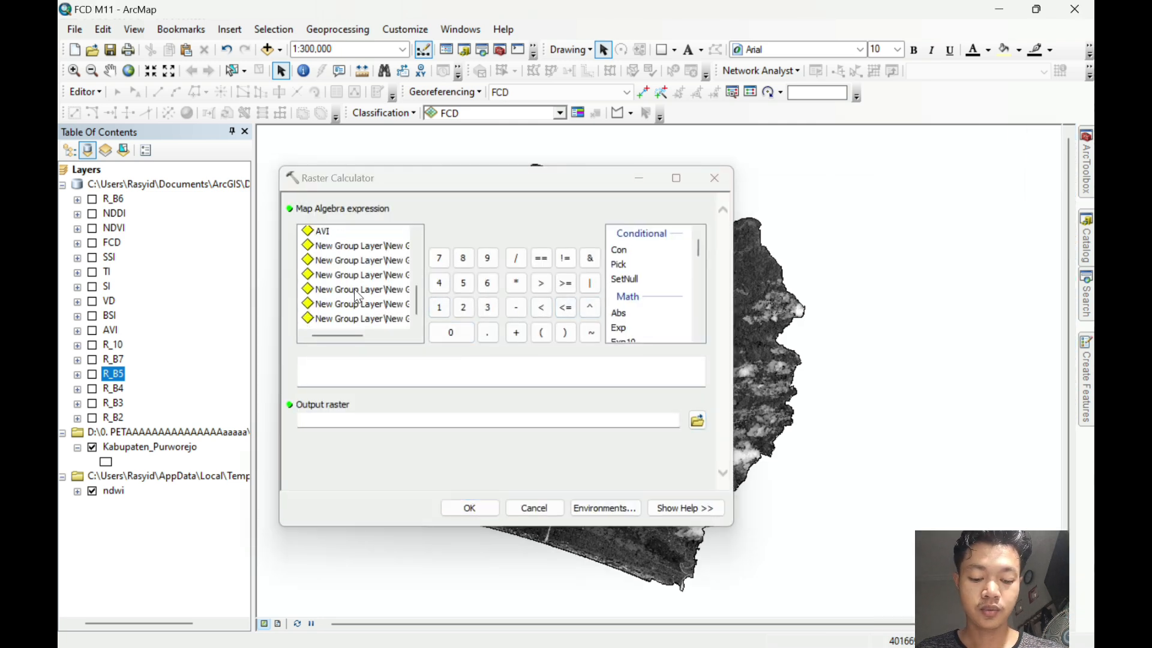
scroll(355, 293, up, 2)
scroll(358, 296, down, 2)
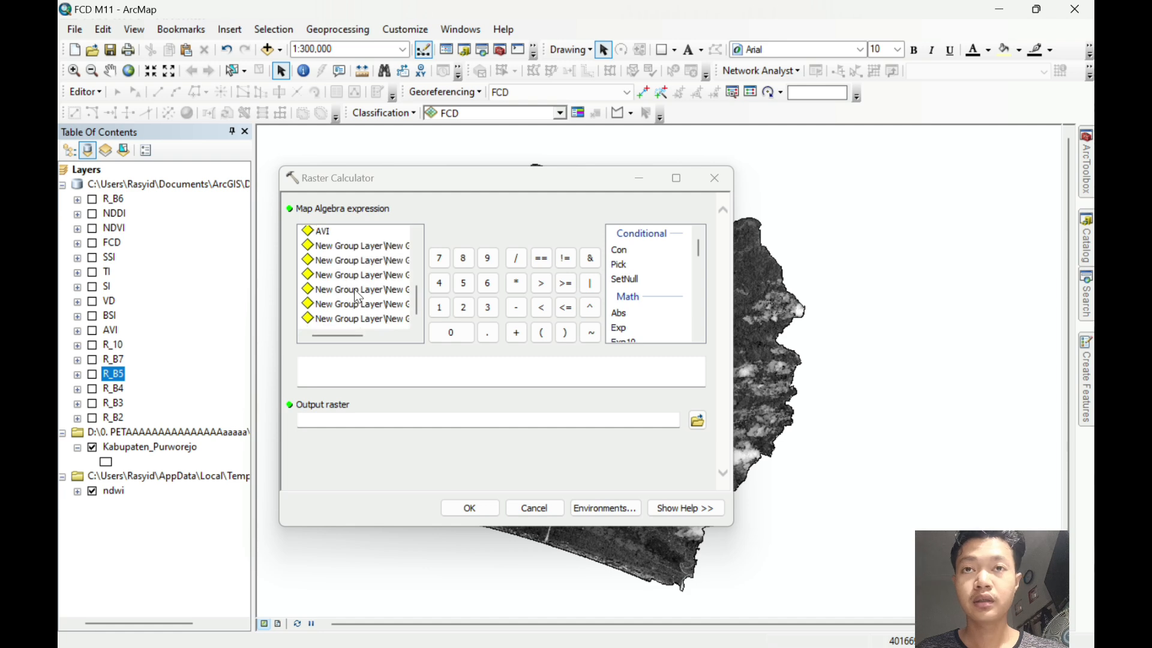
scroll(359, 296, up, 3)
scroll(358, 295, up, 1)
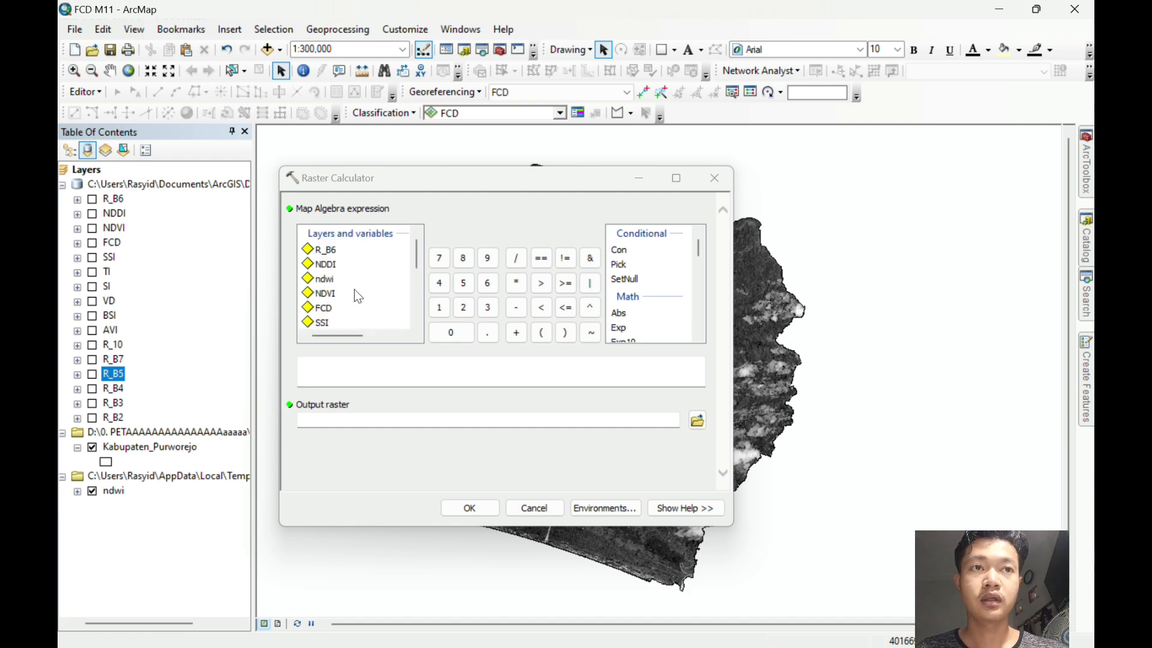
scroll(359, 296, down, 3)
drag(354, 333, 390, 337)
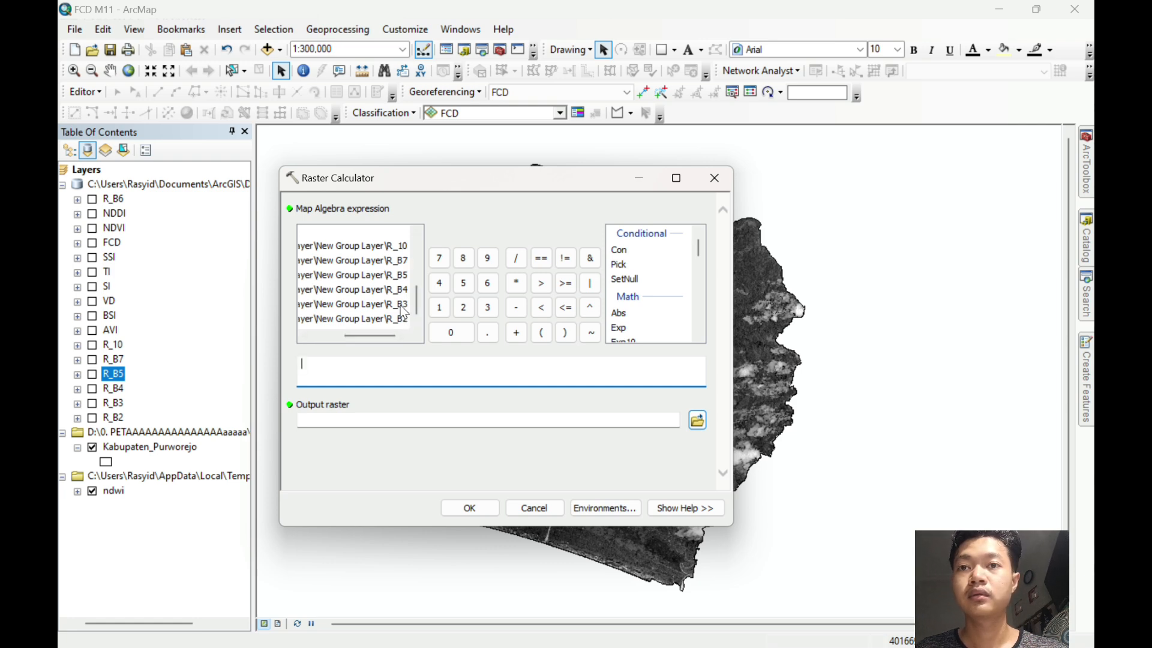
scroll(660, 304, down, 1)
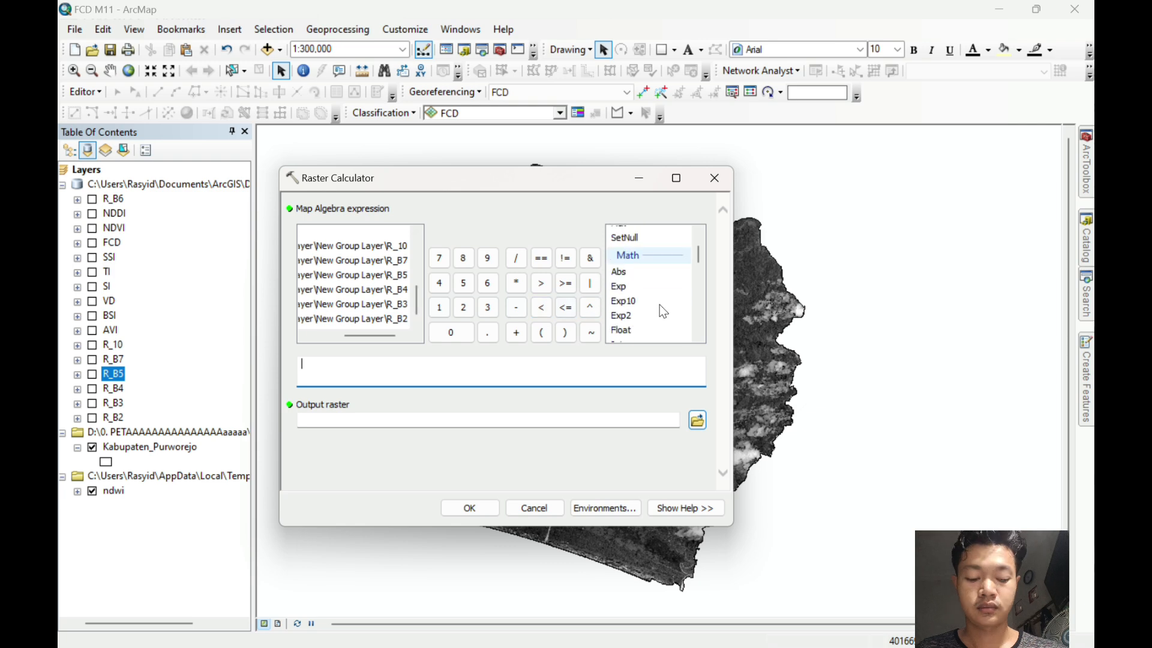
double_click(625, 330)
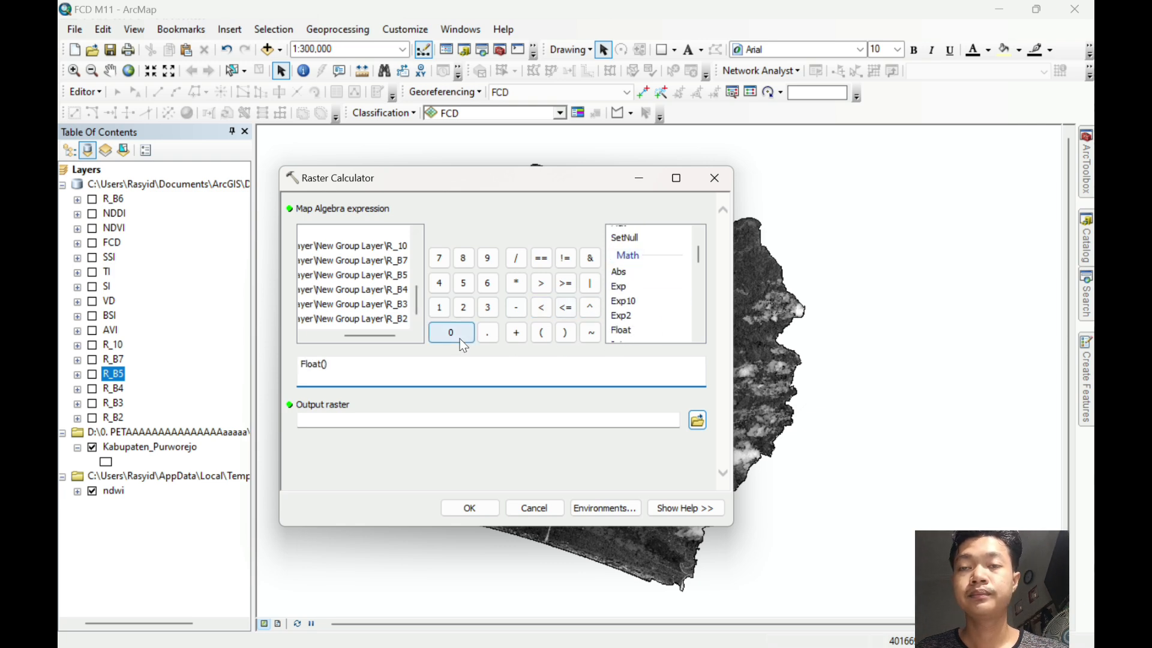
click(399, 278)
double_click(400, 279)
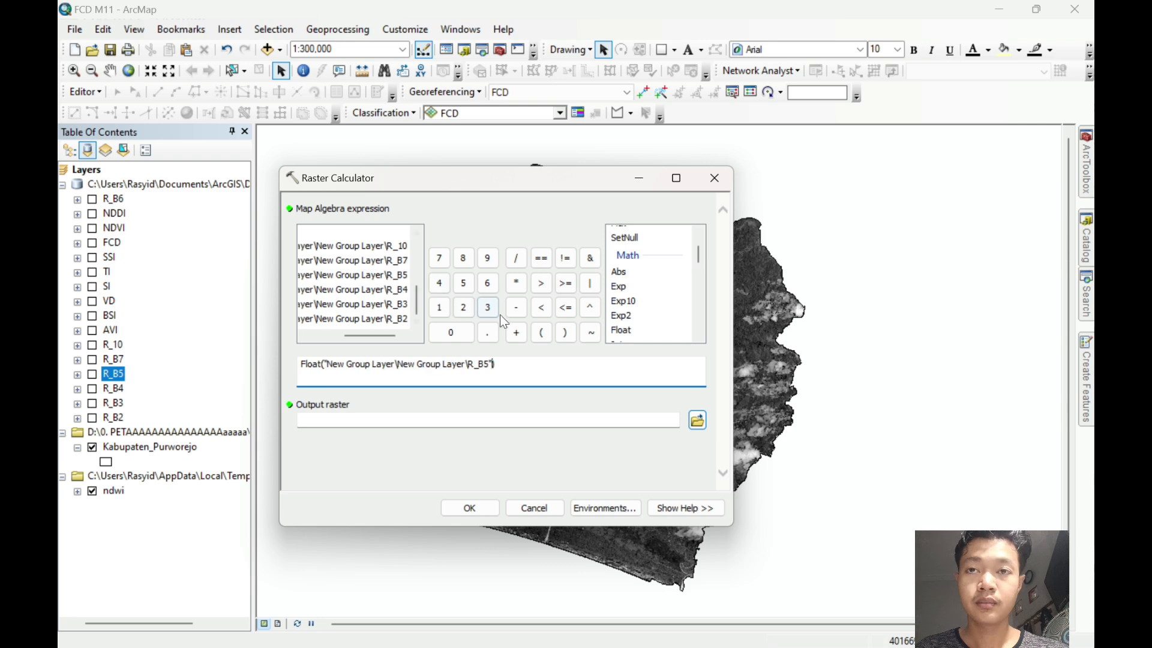
click(516, 308)
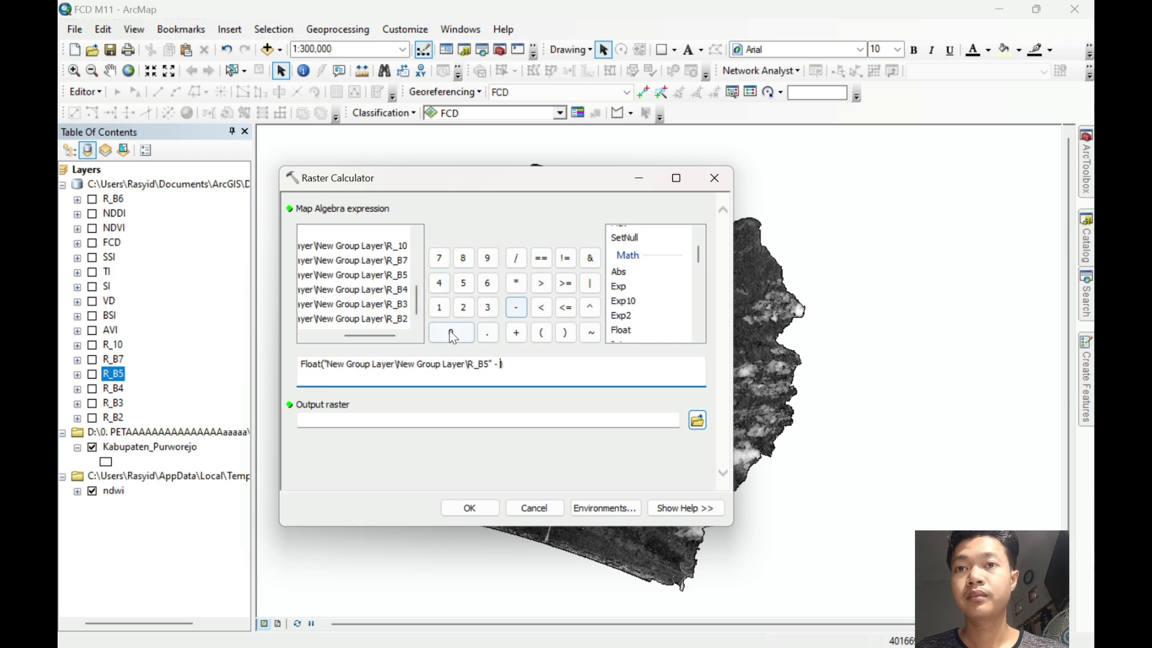
double_click(391, 291)
click(682, 363)
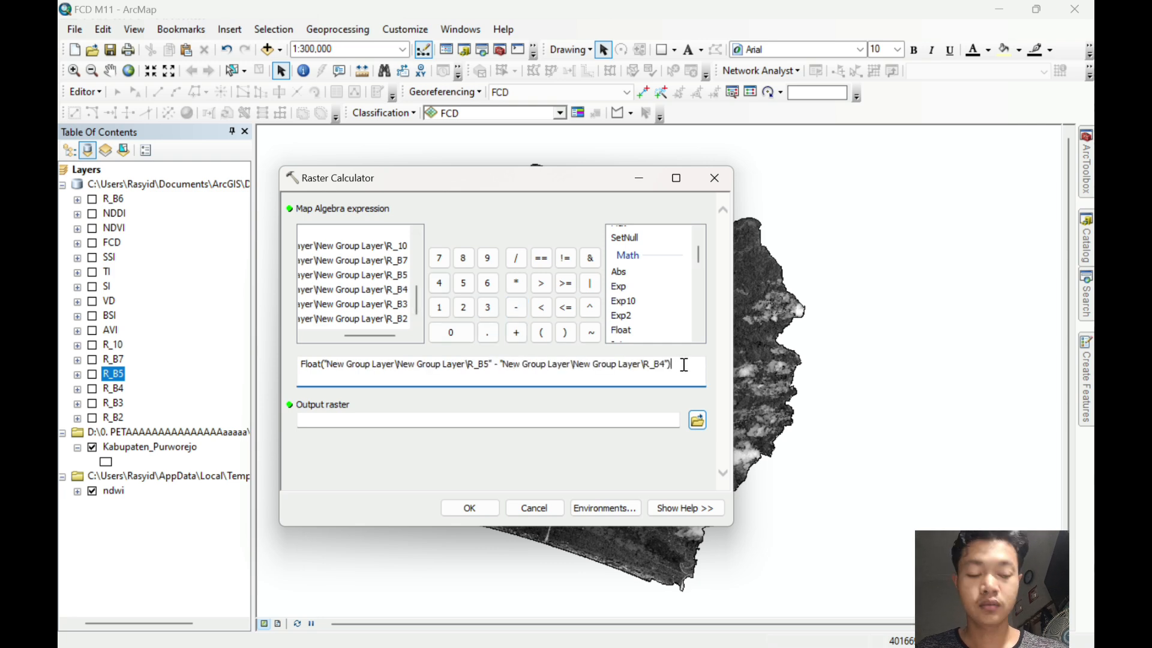
text())
Extend the expression with the NDVI denominator, dividing by Float(R_B5 + R_B4).
click(516, 258)
double_click(622, 331)
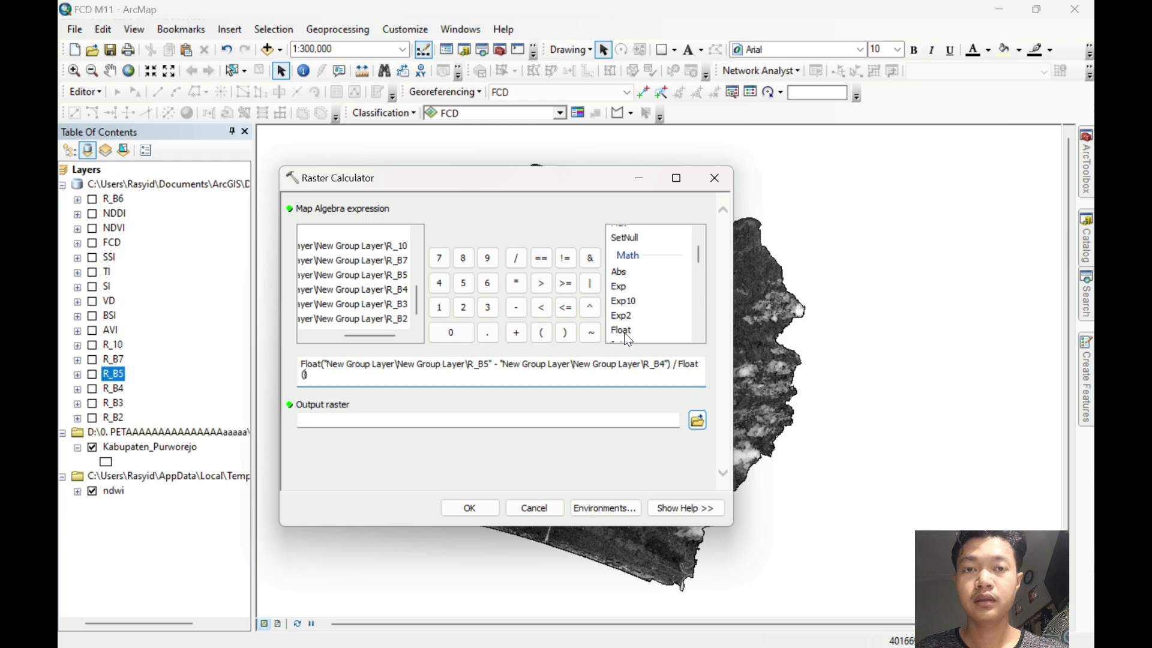
double_click(401, 276)
click(515, 333)
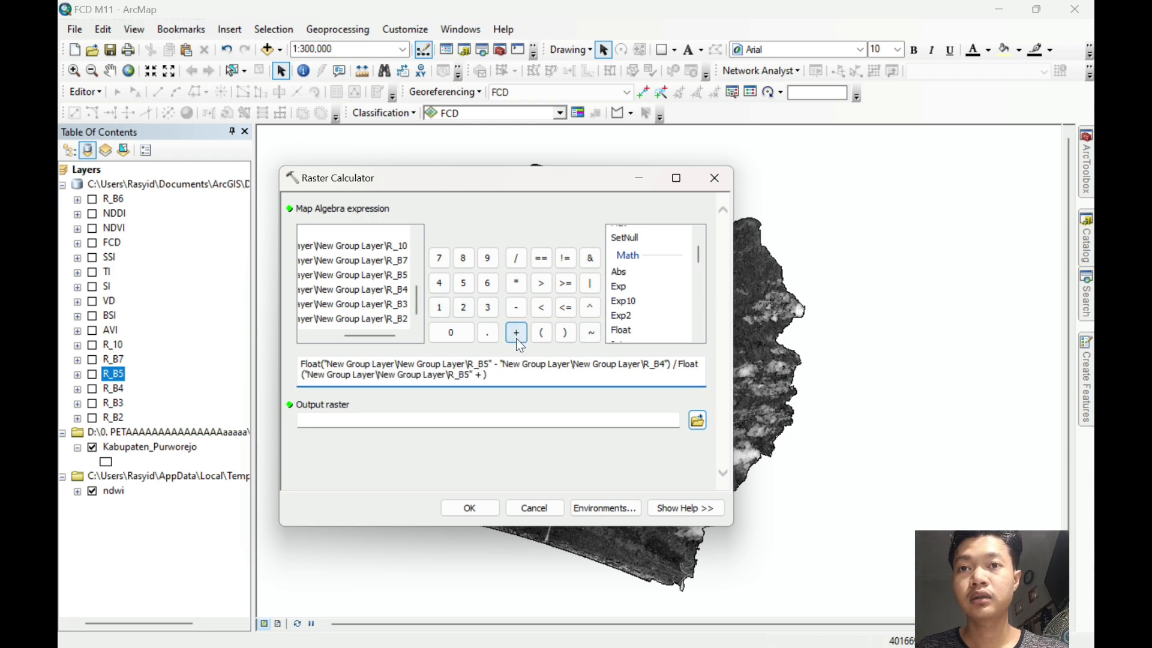
double_click(405, 289)
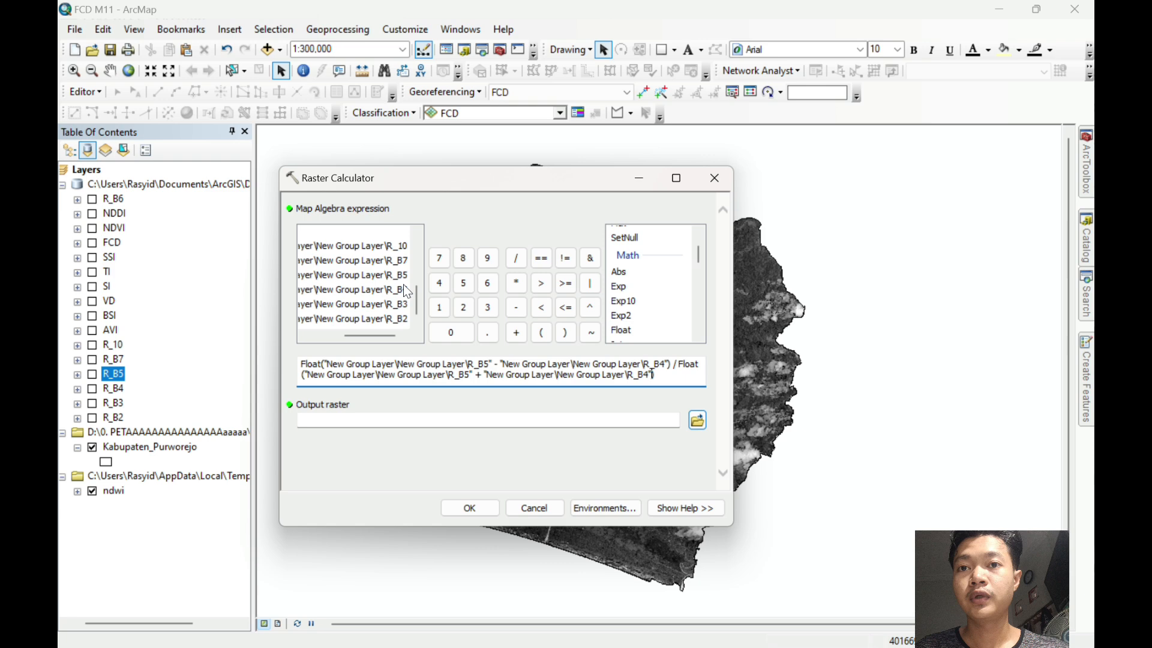
Name the output raster NDVI in default.gdb and close the Raster Calculator without running it.
click(552, 420)
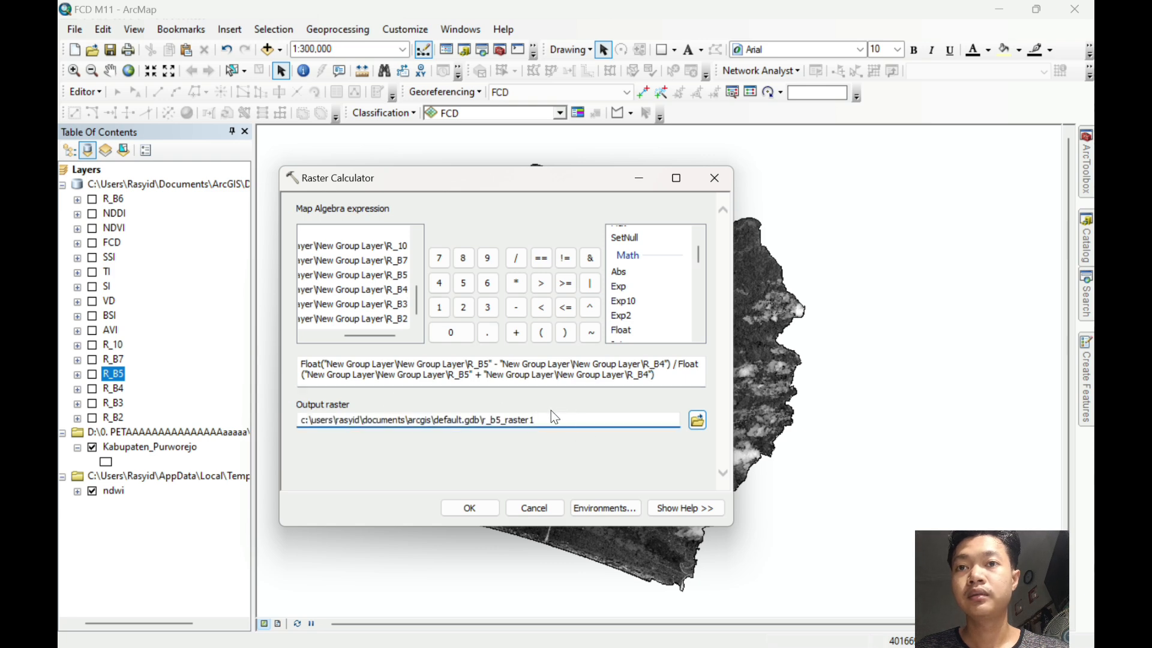
key(BackSpace)
key(BackSpace)
key(BackSpace)
key(BackSpace)
key(BackSpace)
key(BackSpace)
key(BackSpace)
key(BackSpace)
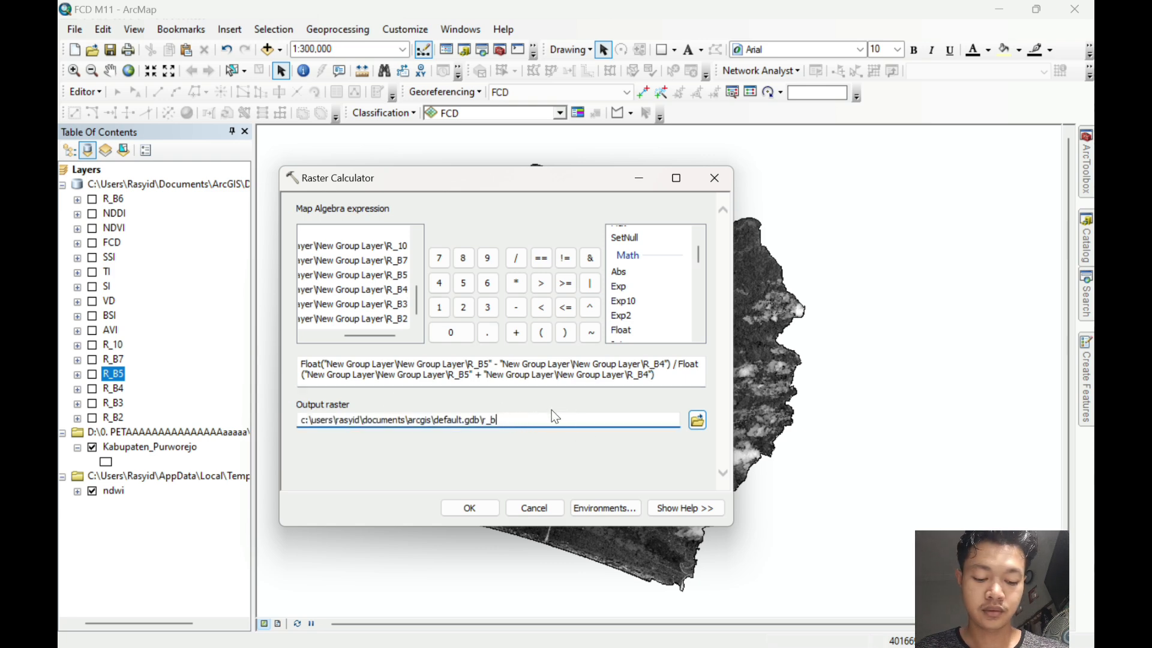
key(BackSpace)
key(BackSpace)
key(BackSpace)
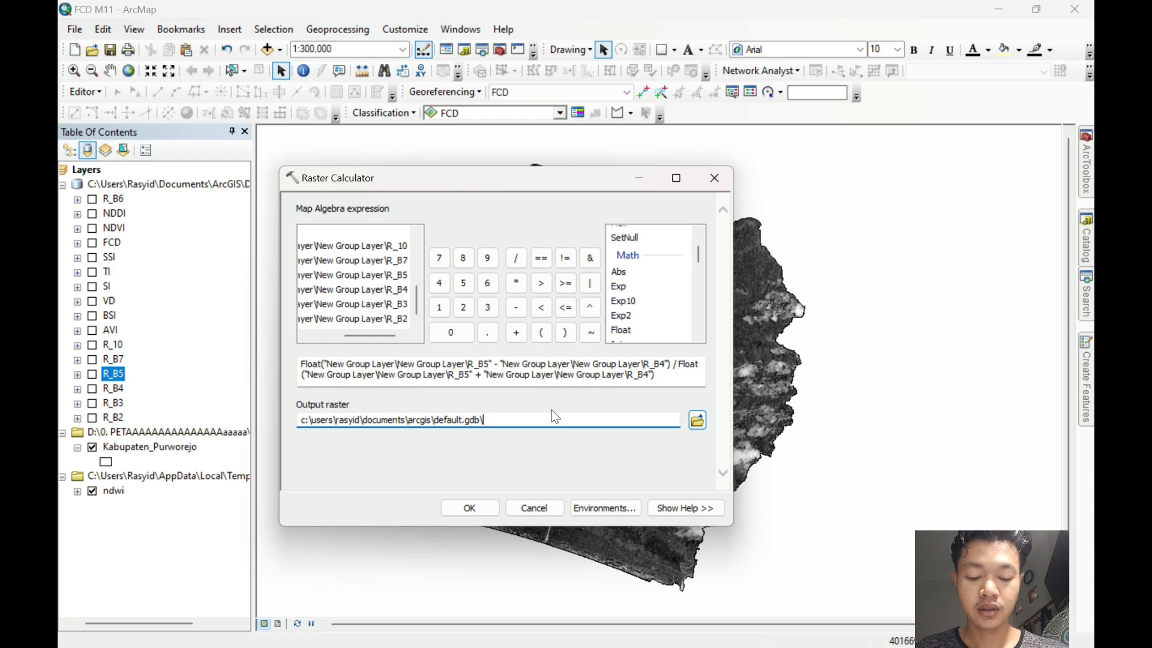
key(Caps_Lock)
key(Caps_Lock)
text(N)
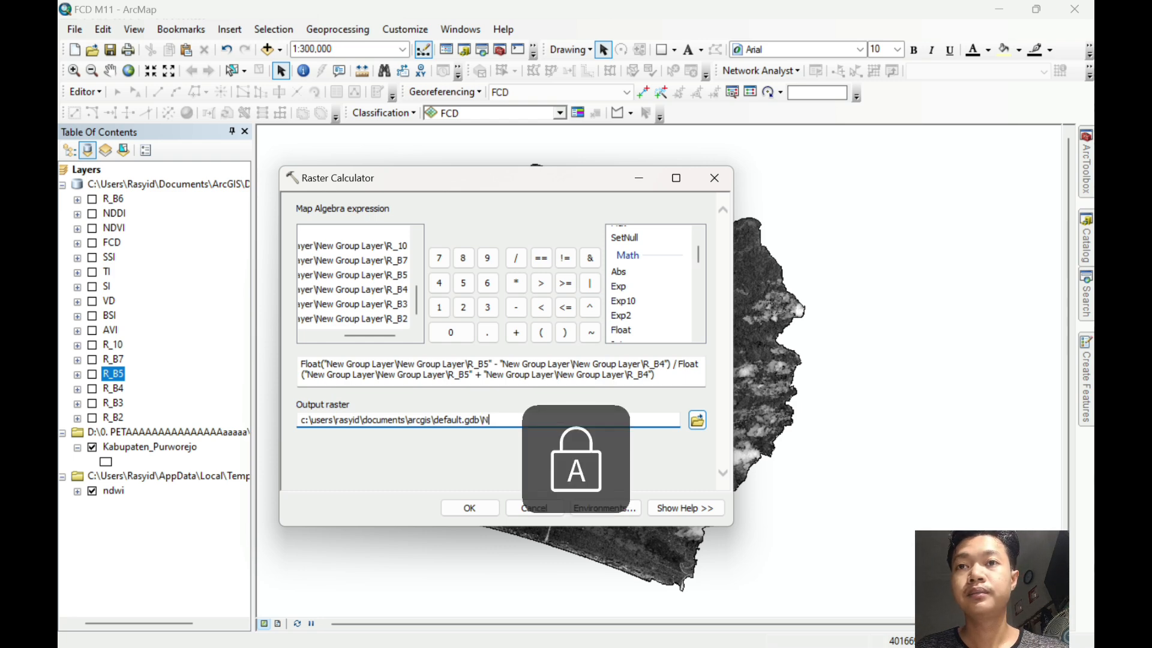
text(DVI)
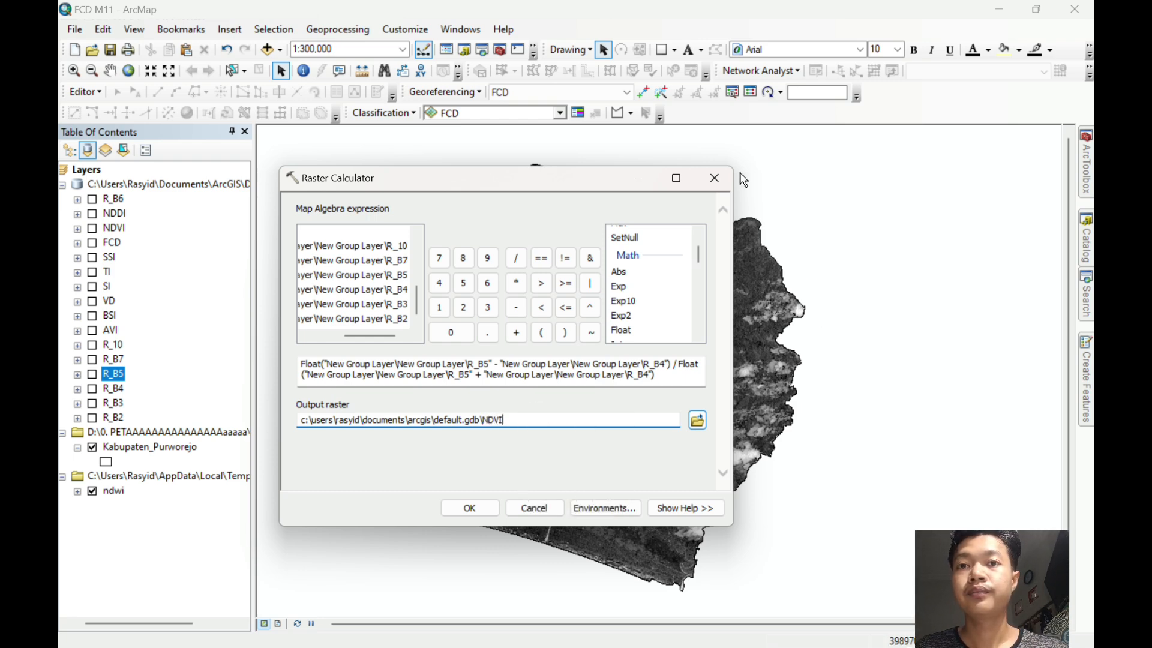
click(714, 179)
Reopen the Raster Calculator and enter the NDWI numerator as Float(R_B5 - R_B3), using the bands in New Group Layer.
click(1088, 300)
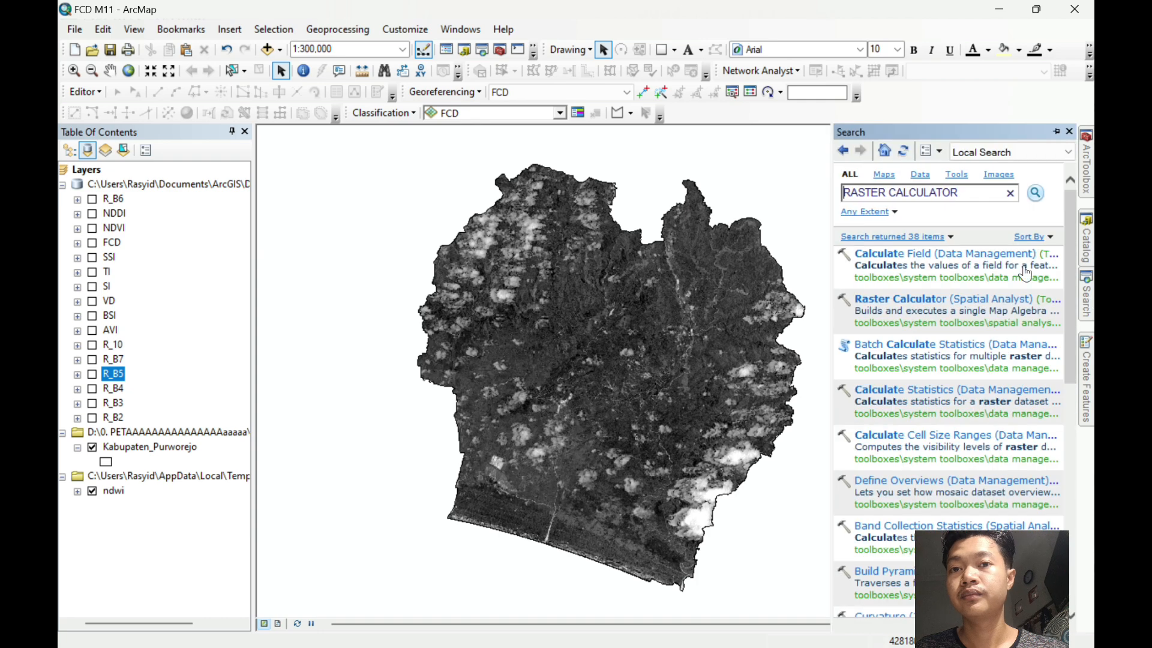
click(939, 300)
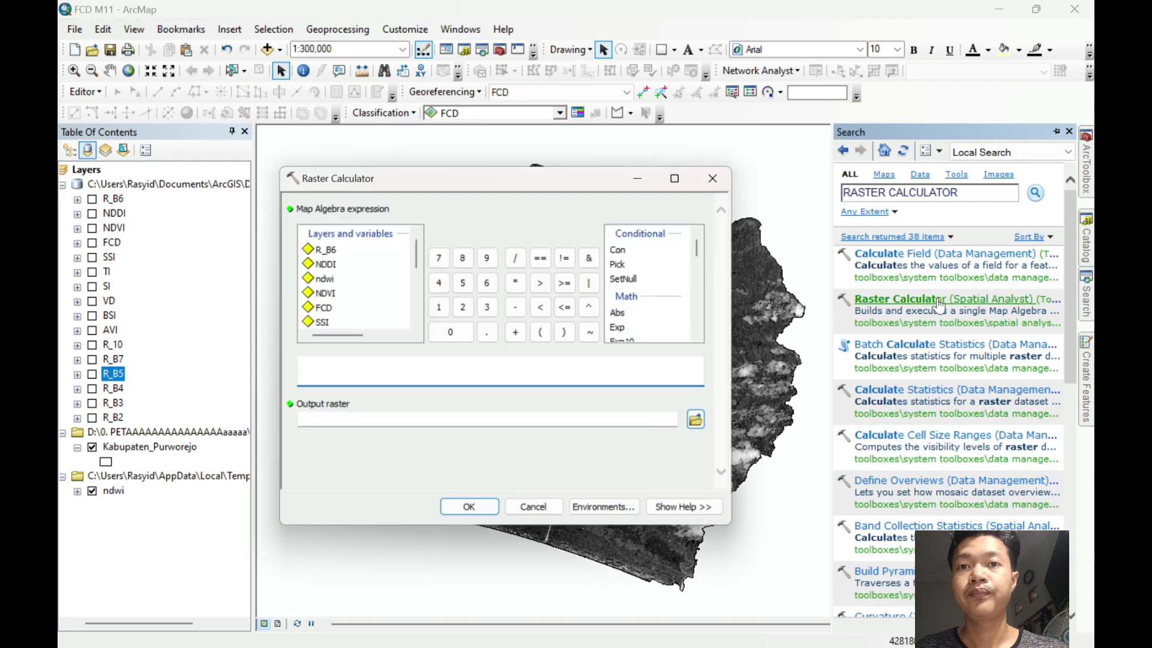
scroll(373, 308, down, 4)
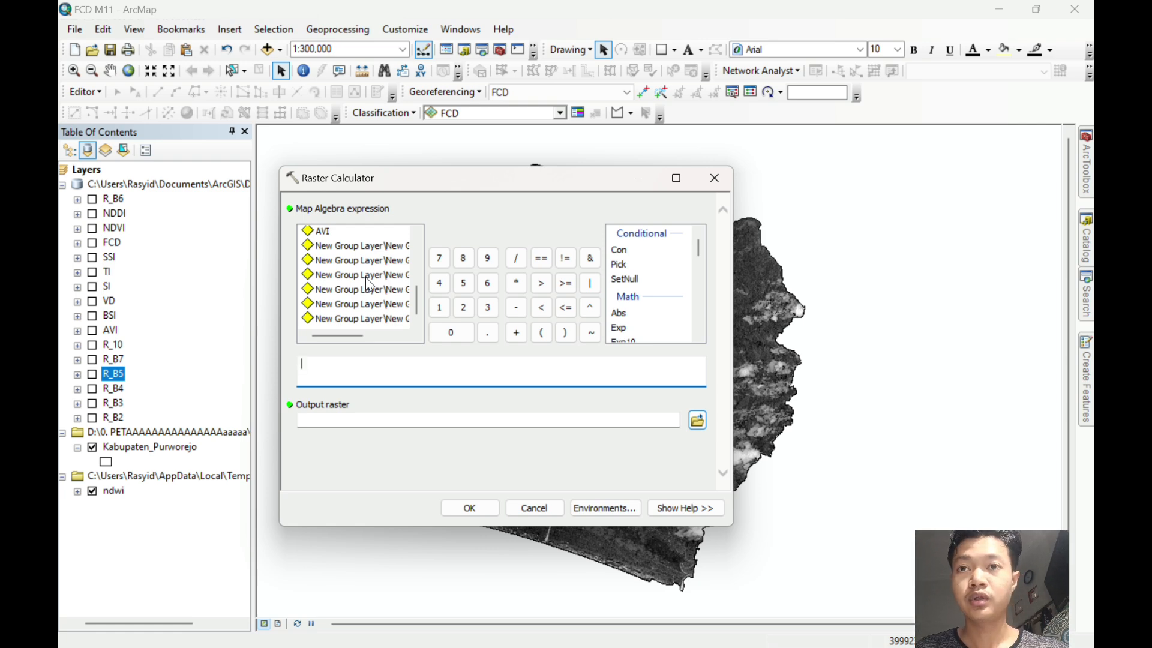
scroll(639, 300, down, 2)
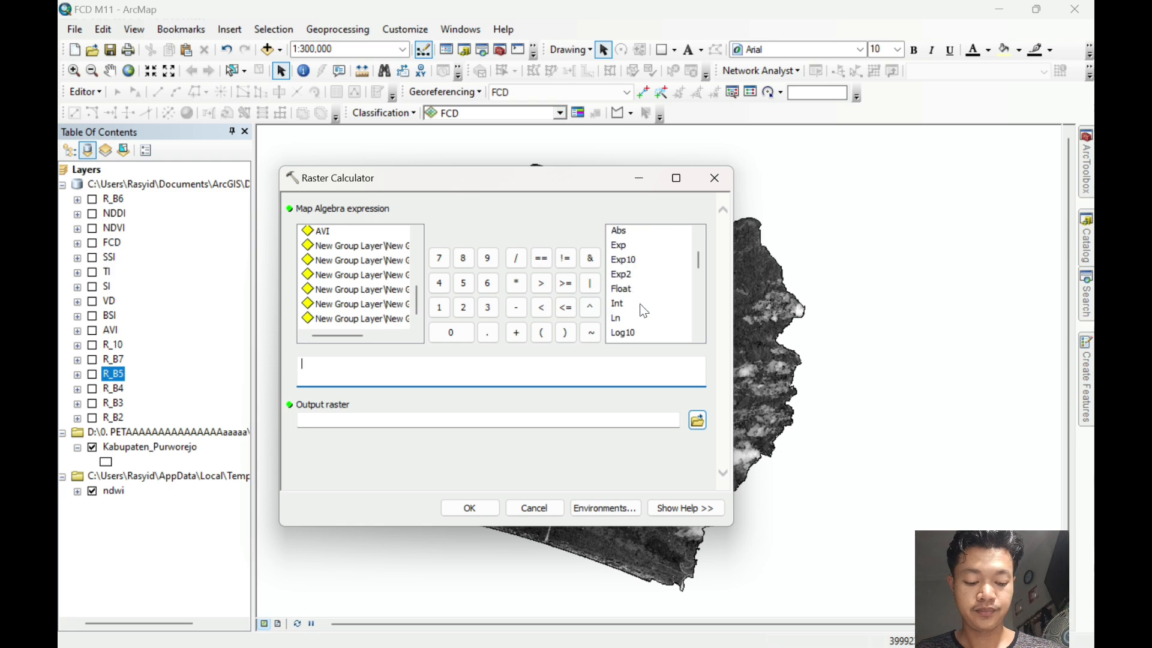
click(624, 288)
double_click(626, 289)
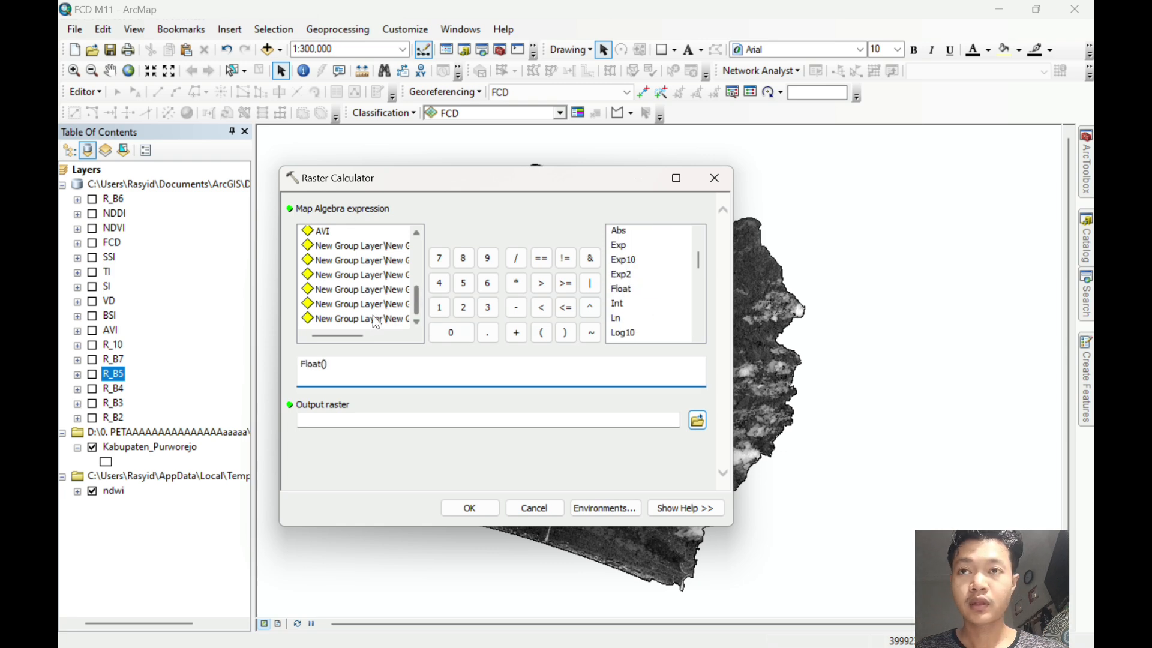
drag(354, 334, 387, 335)
double_click(402, 276)
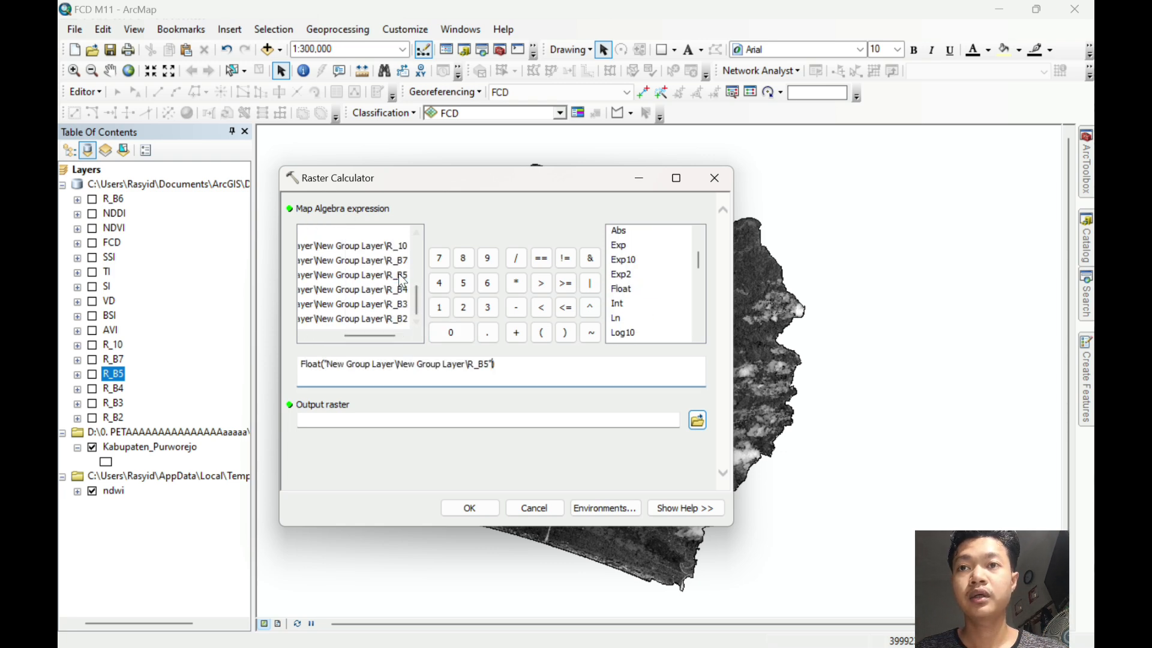
click(515, 309)
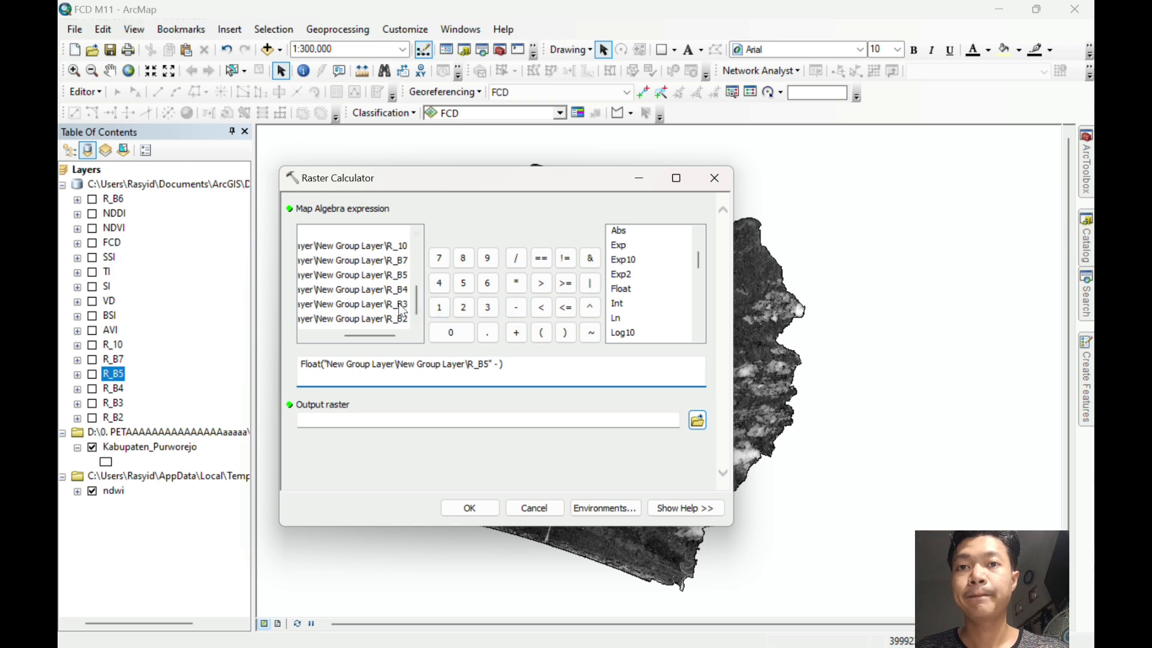
double_click(402, 305)
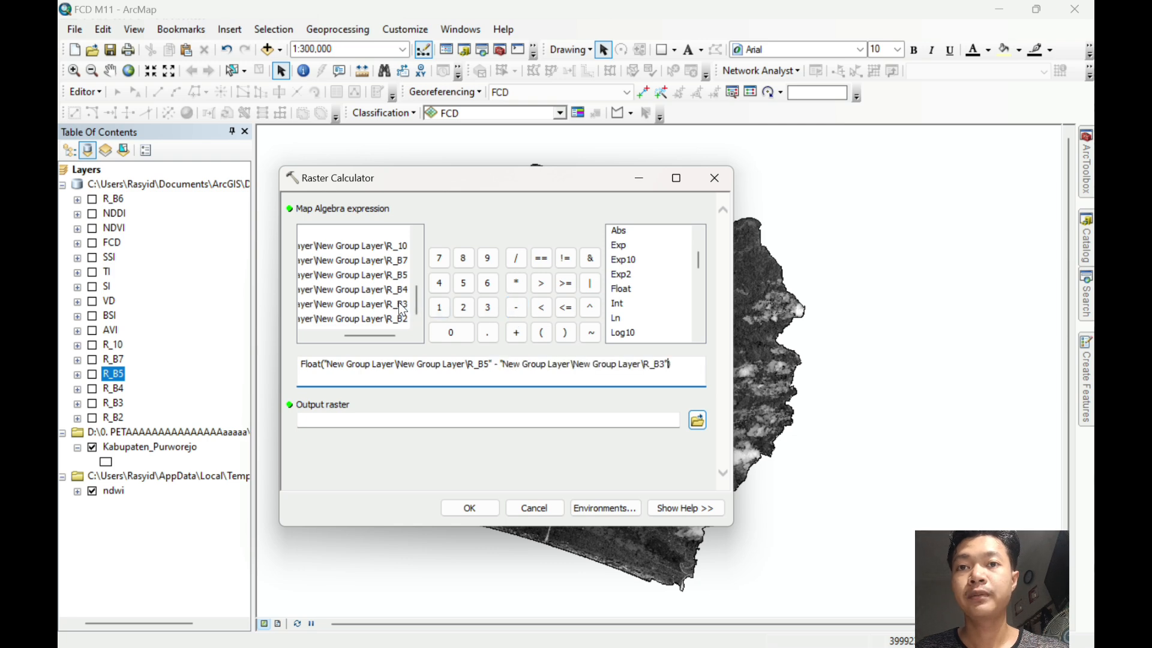
Extend the expression with the NDWI denominator, dividing by Float(R_B5 + R_B3).
click(519, 264)
click(622, 290)
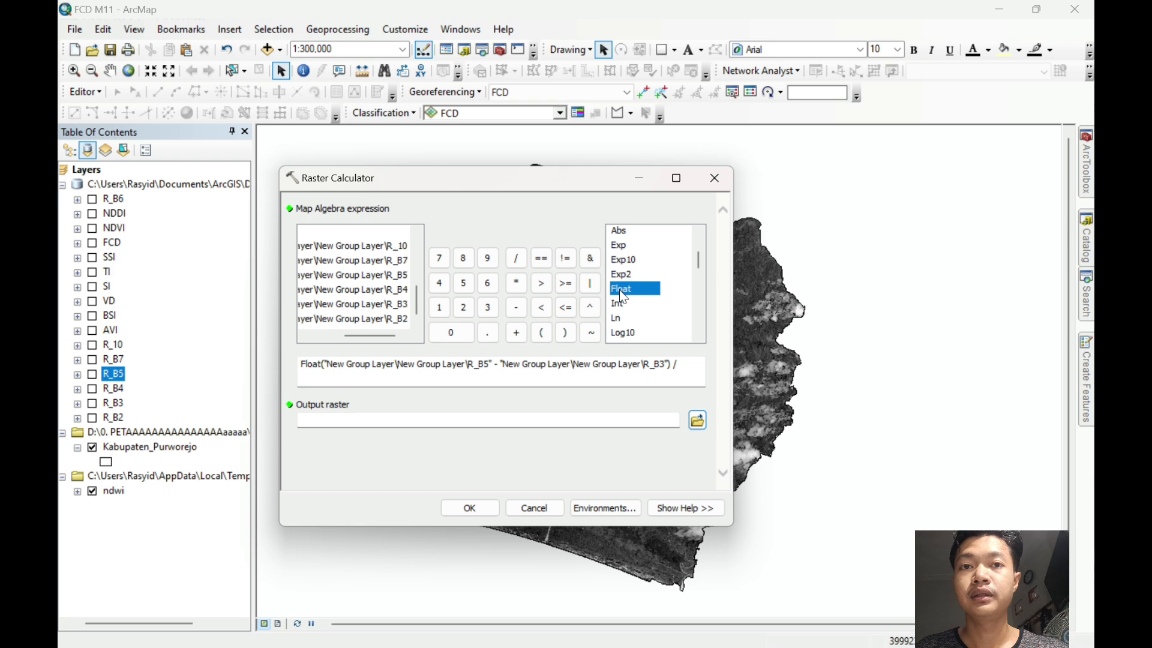
double_click(622, 291)
click(308, 374)
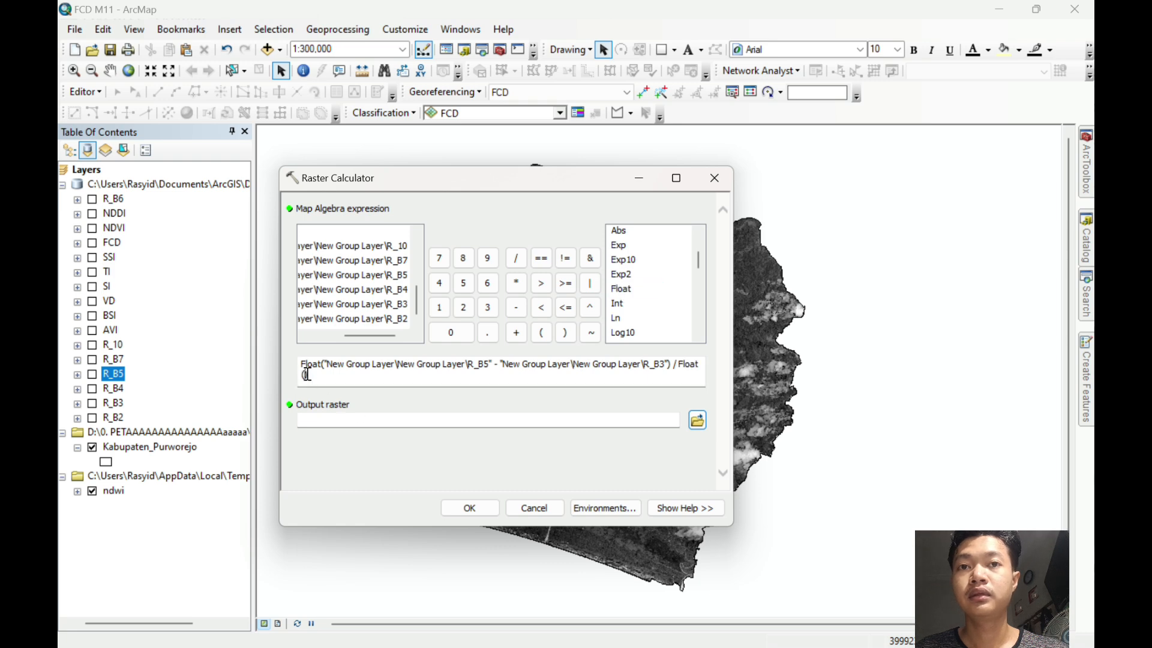
double_click(401, 277)
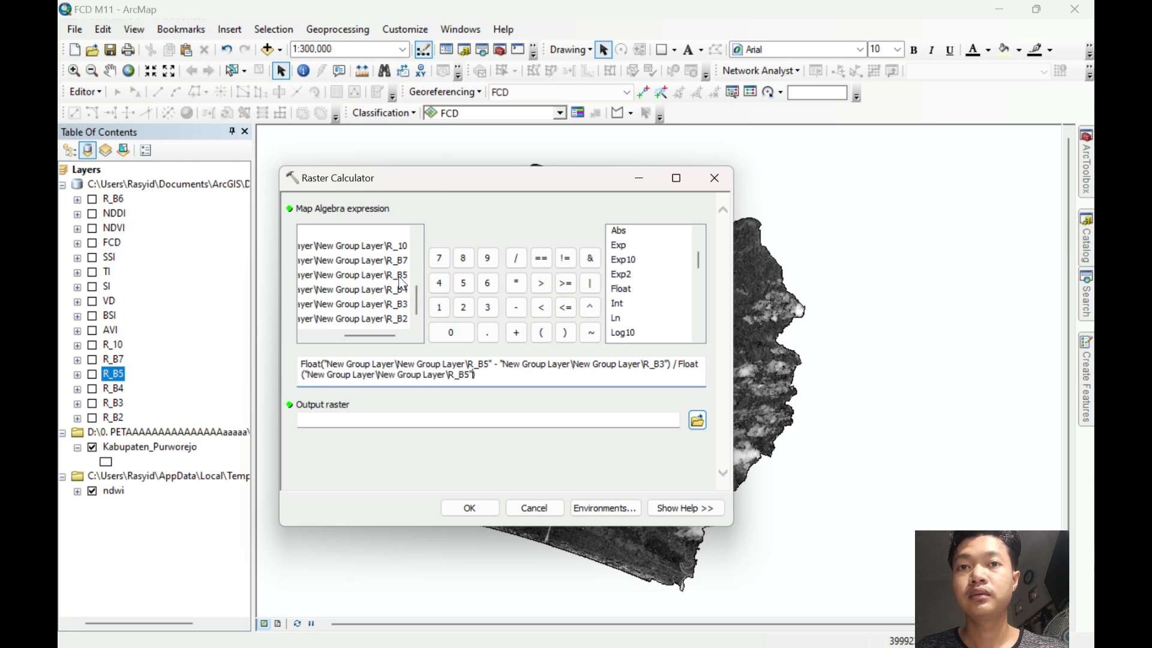
click(516, 332)
double_click(396, 306)
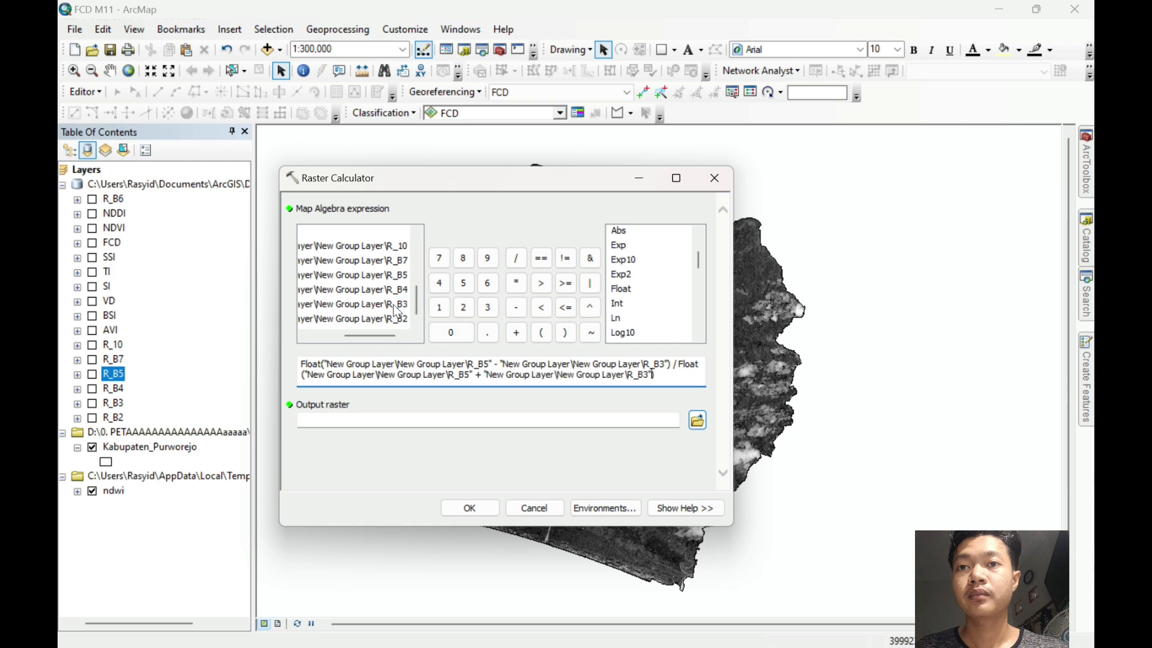
Name the output raster NDWI in default.gdb and close the Raster Calculator without running it.
click(605, 424)
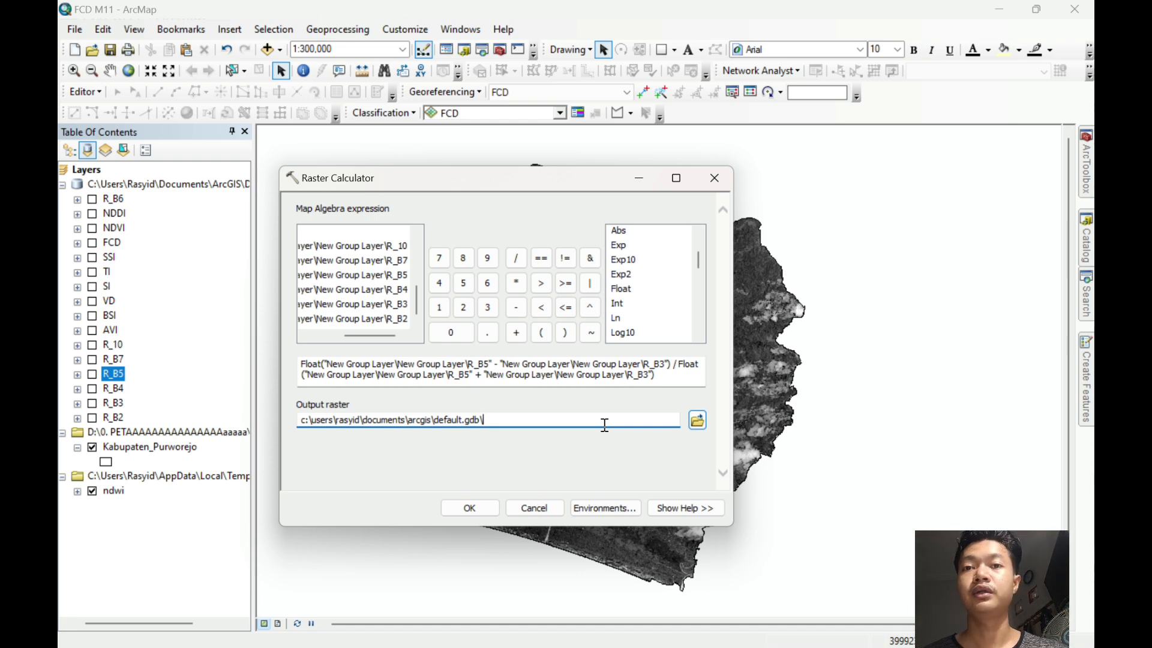
key(Caps_Lock)
key(Caps_Lock)
text(N)
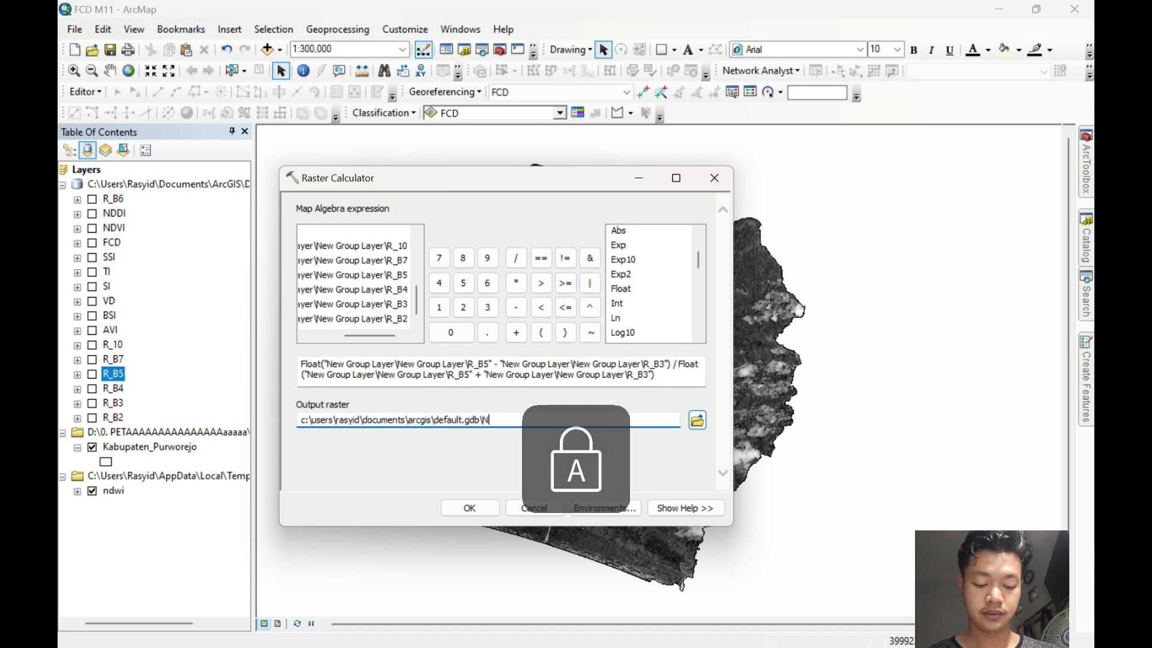
text(DWI)
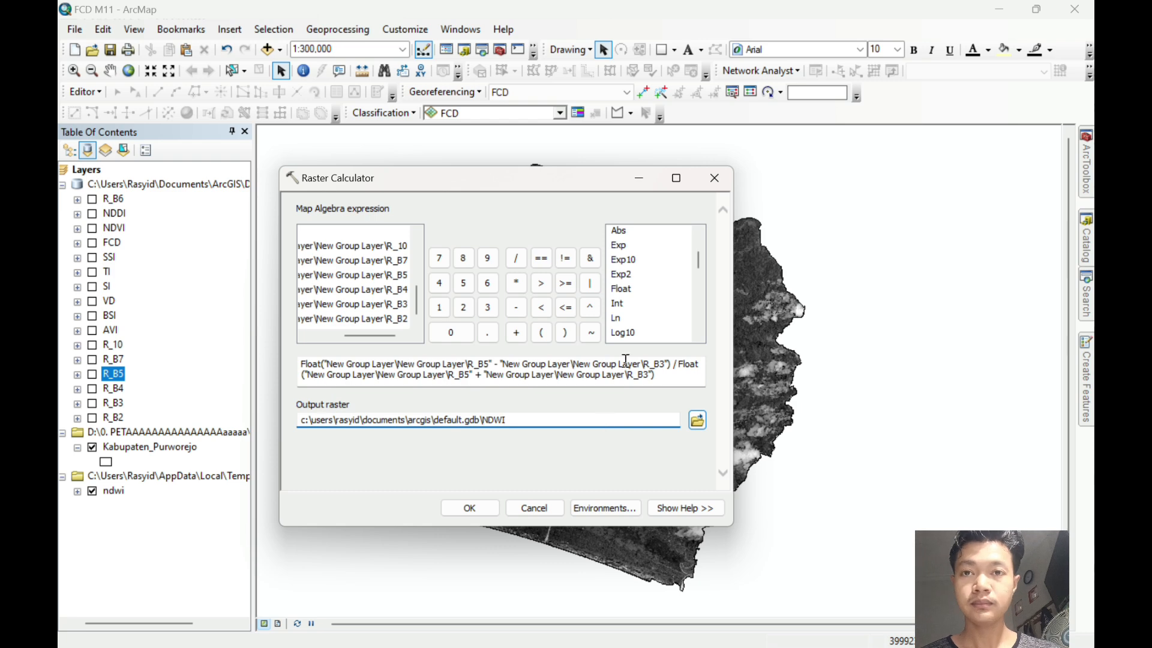
click(708, 180)
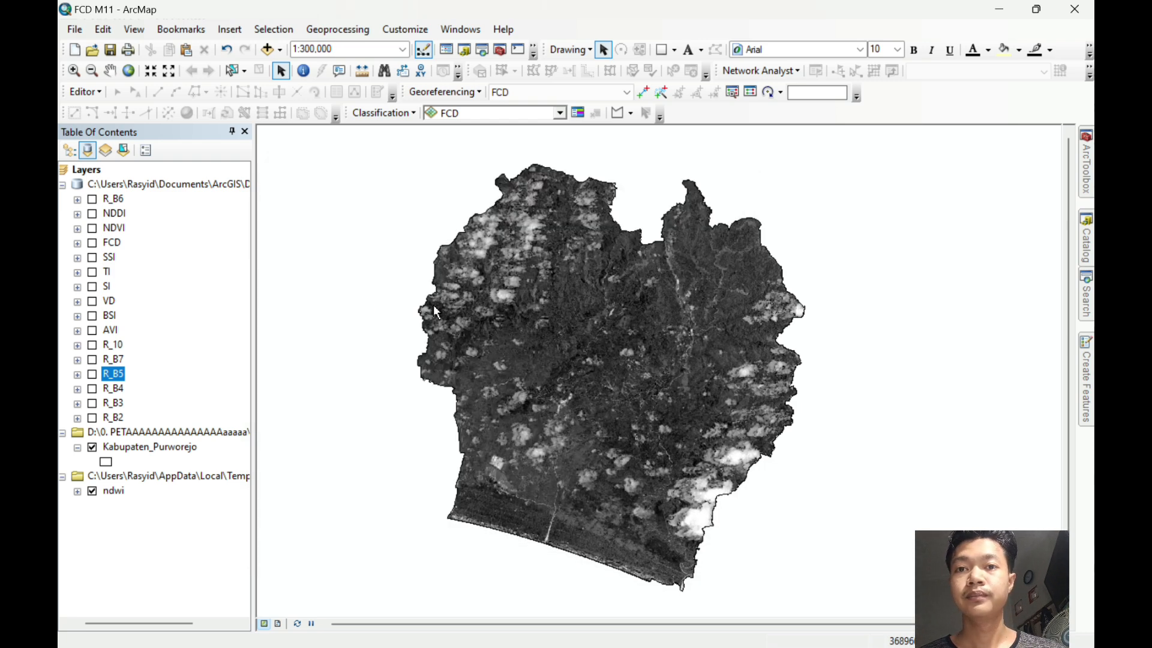
Rename the NDDI layer in the table of contents as NDWI.
click(122, 227)
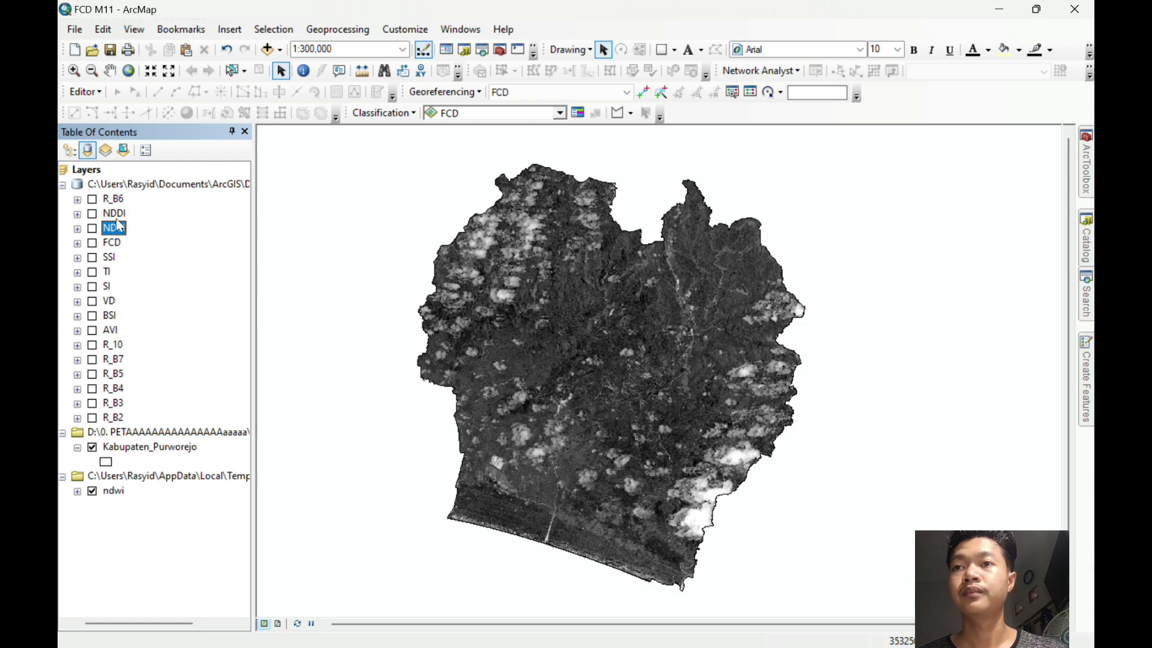
click(117, 215)
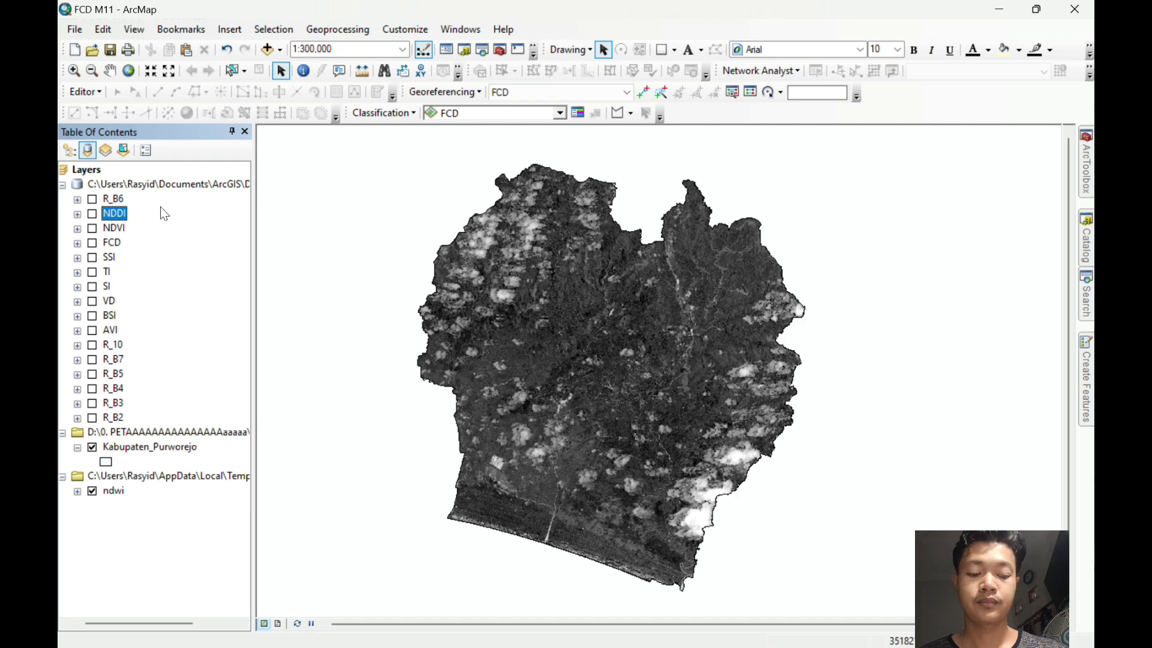
key(F2)
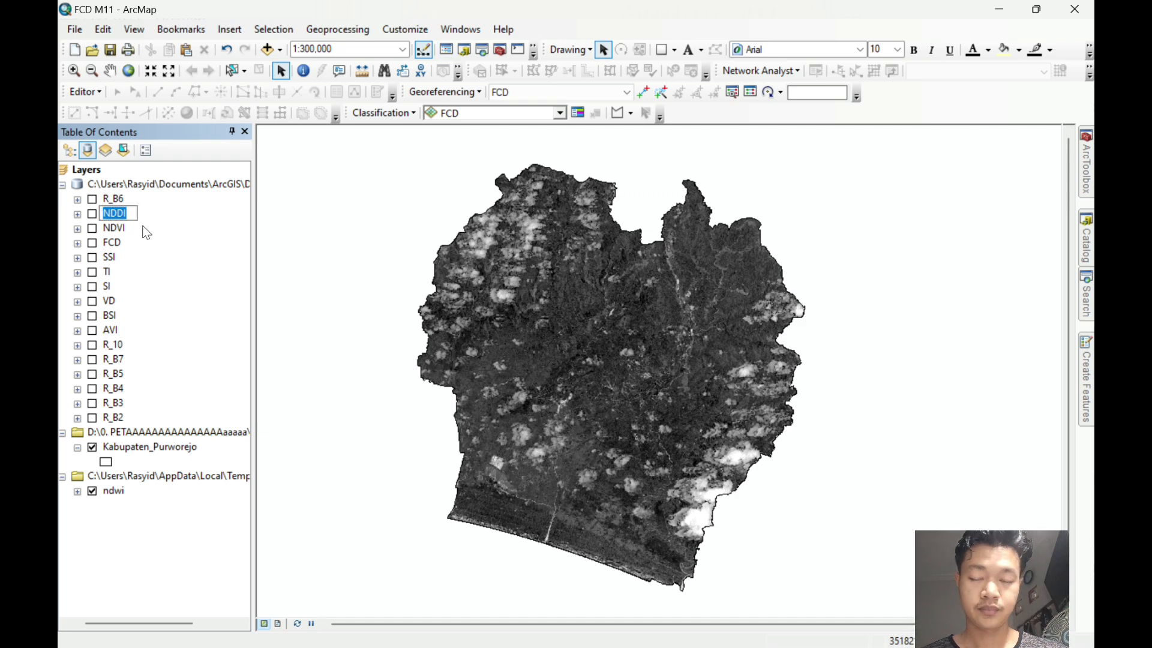
text(NDWI)
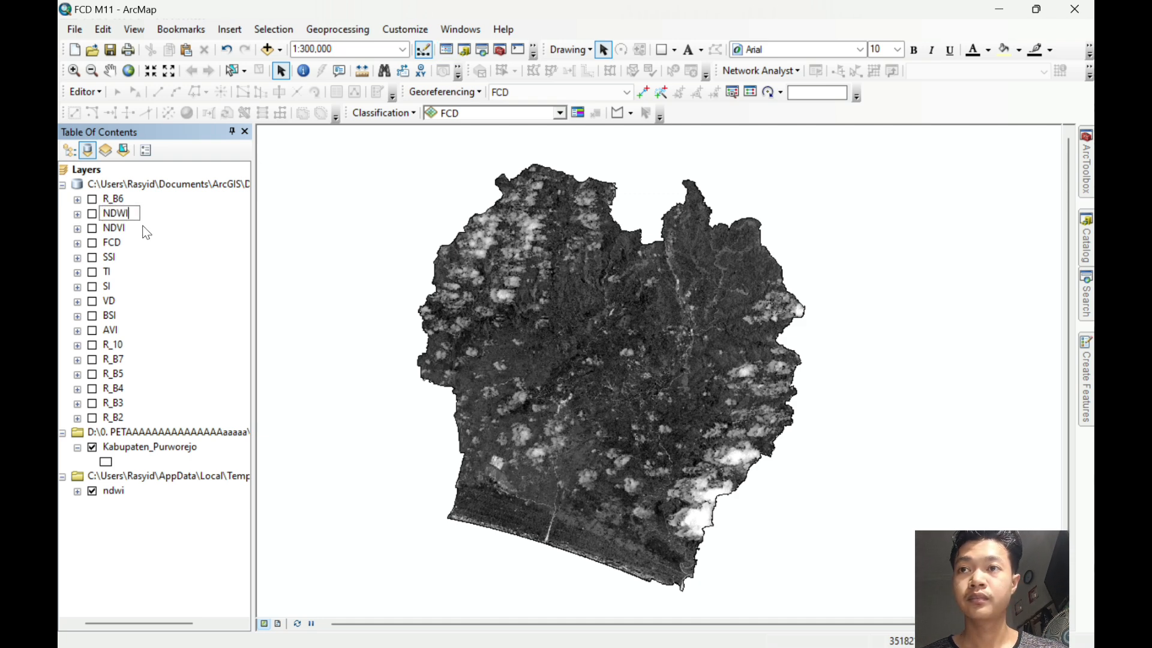
key(Return)
click(1086, 287)
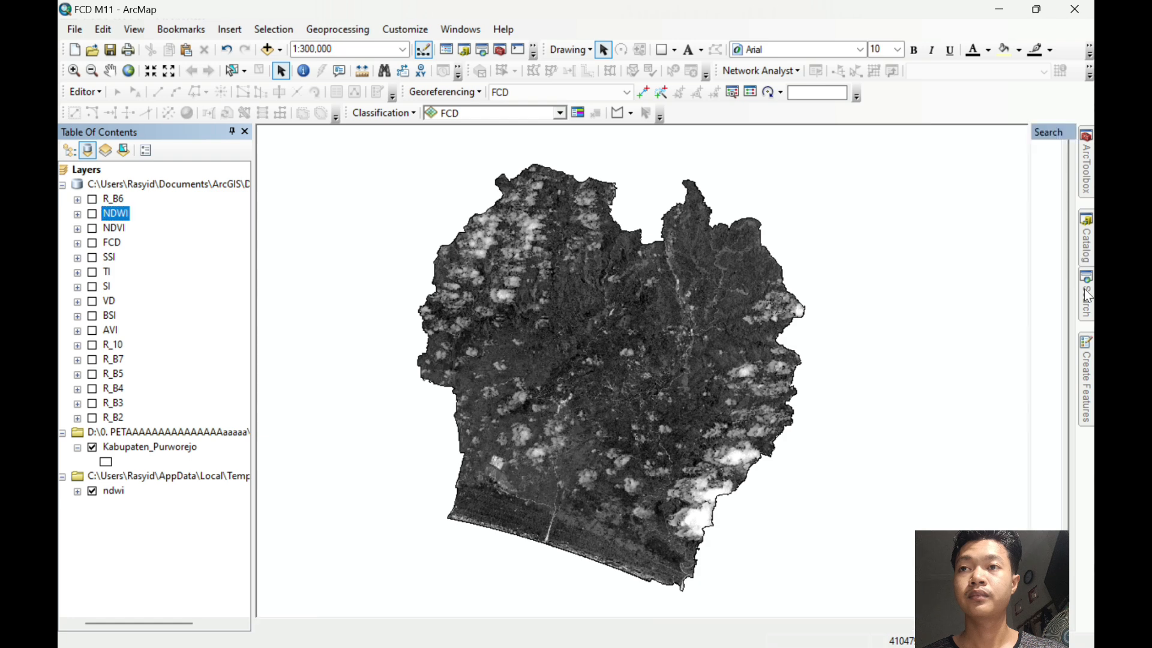
click(938, 300)
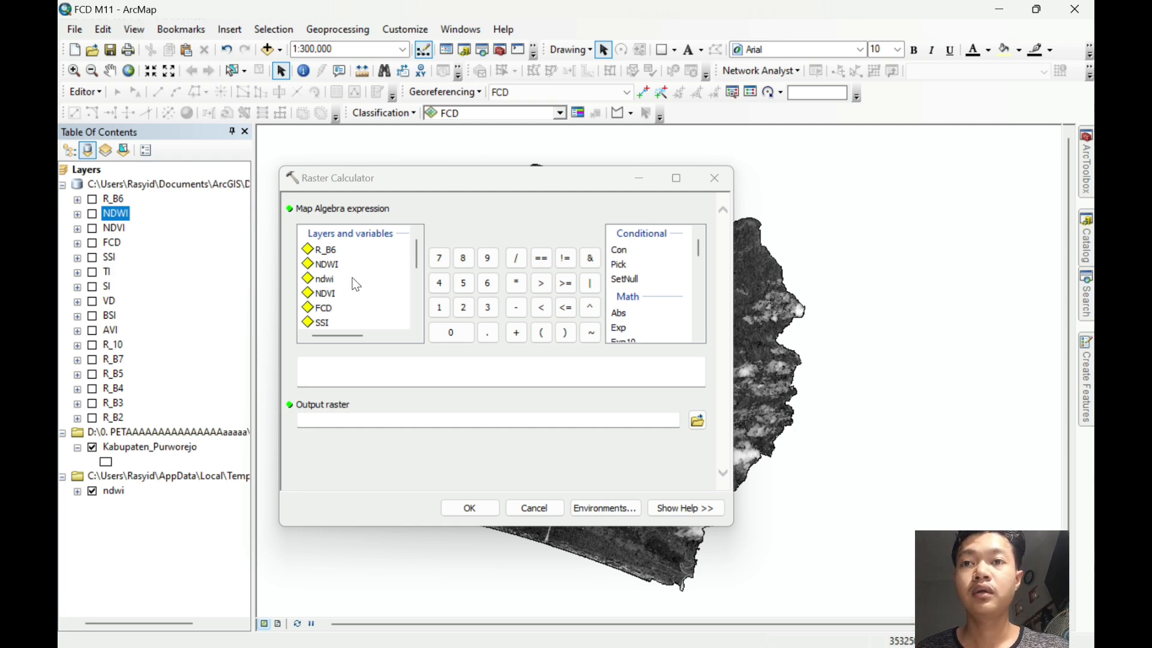
click(714, 178)
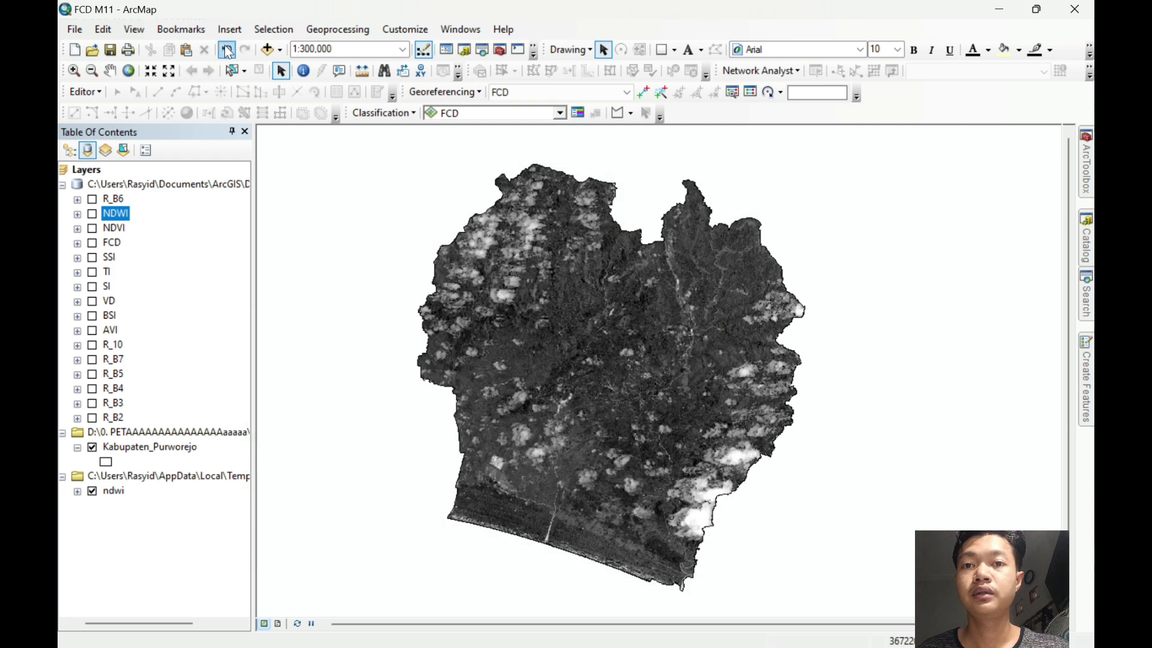
click(227, 50)
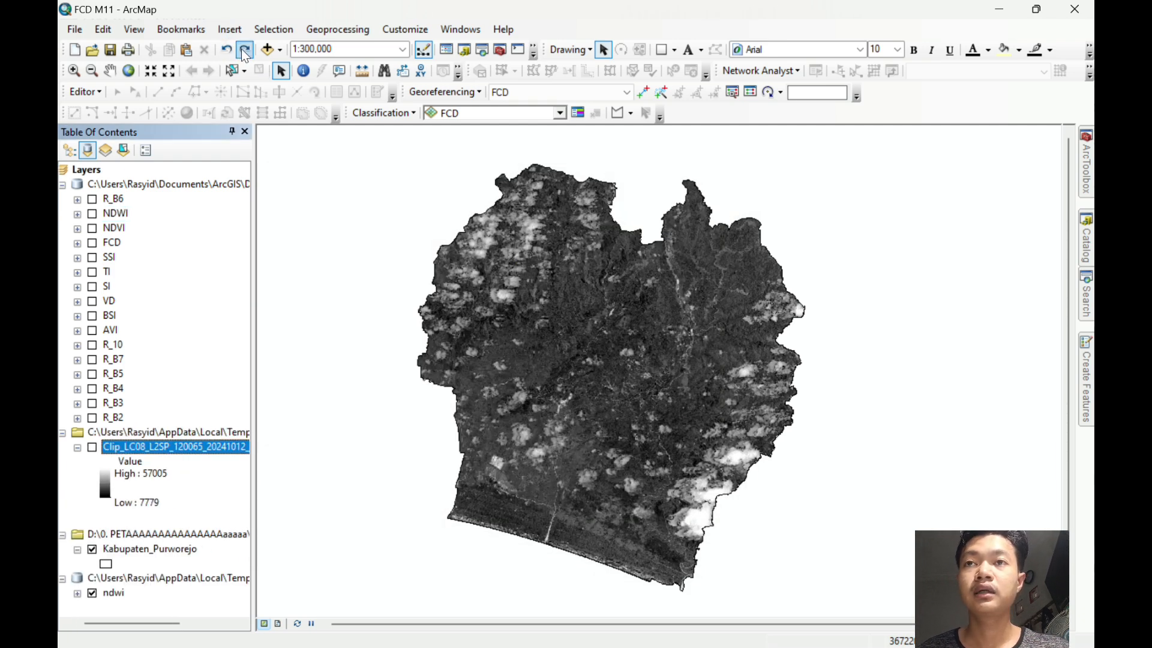
click(245, 50)
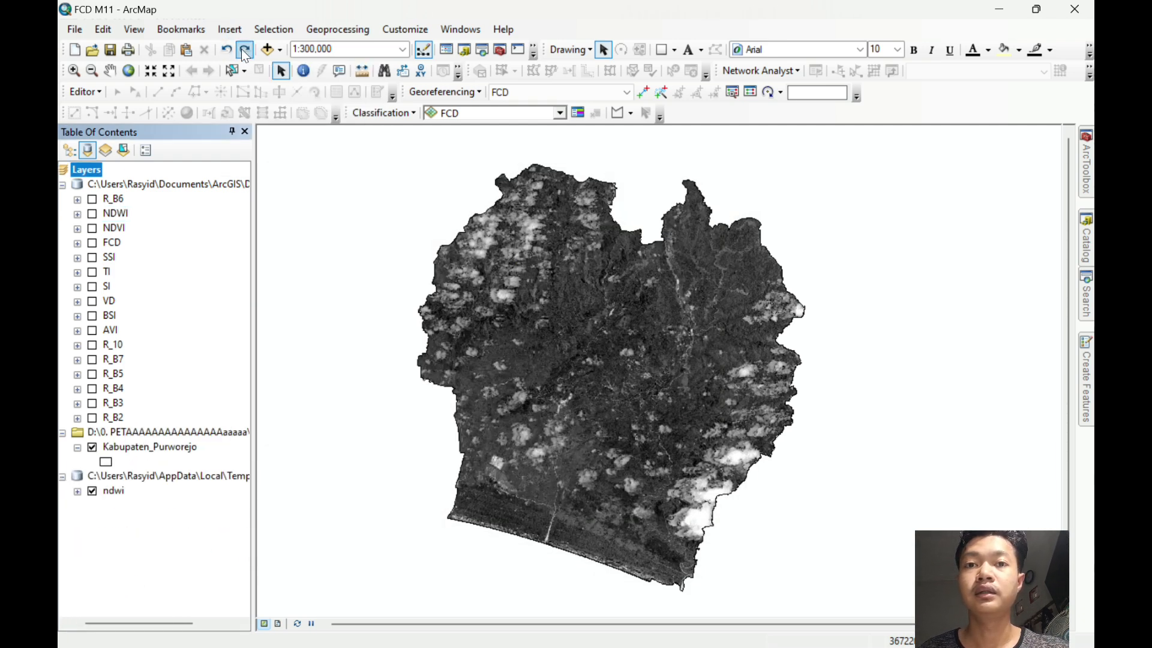
Rename the uppercase NDWI layer below R_B6 back to NDDI.
click(116, 213)
click(120, 214)
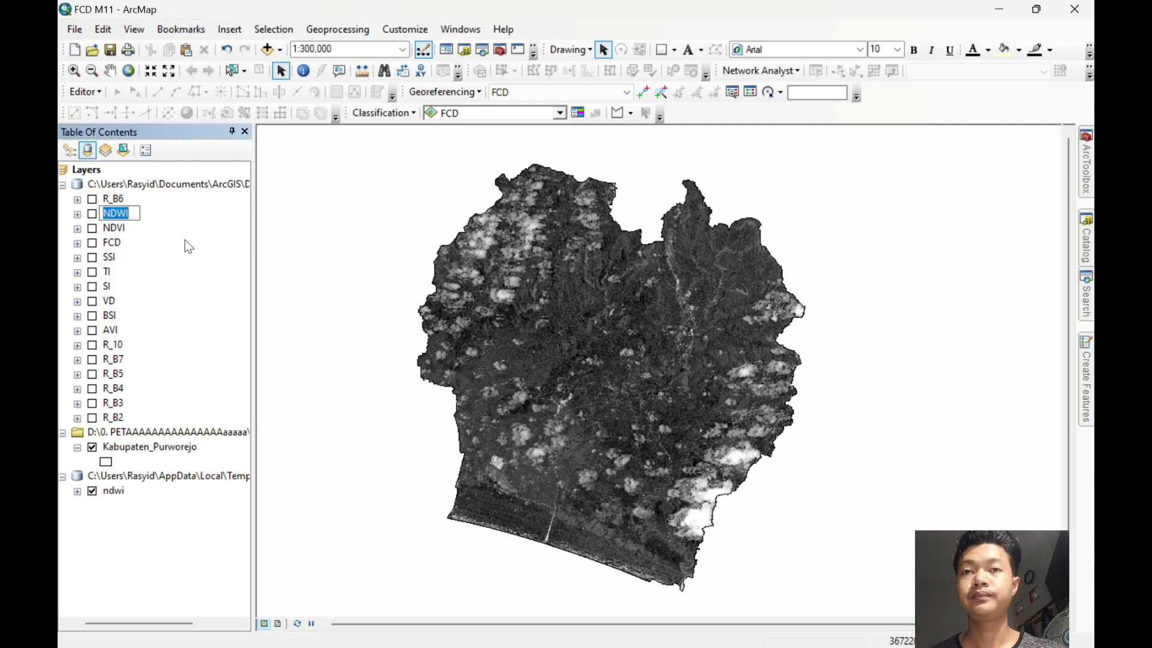
text(NDDI)
key(Return)
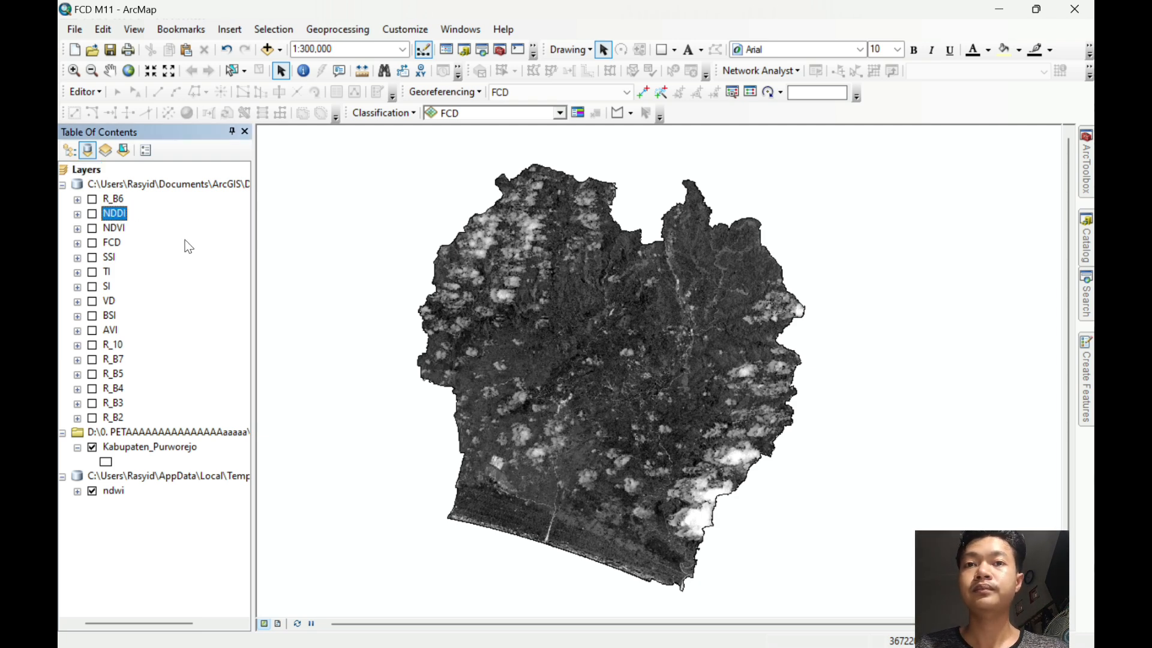
Open the Raster Calculator (Spatial Analyst) tool and enter the map algebra expression "NDVI" + "ndwi".
click(1086, 294)
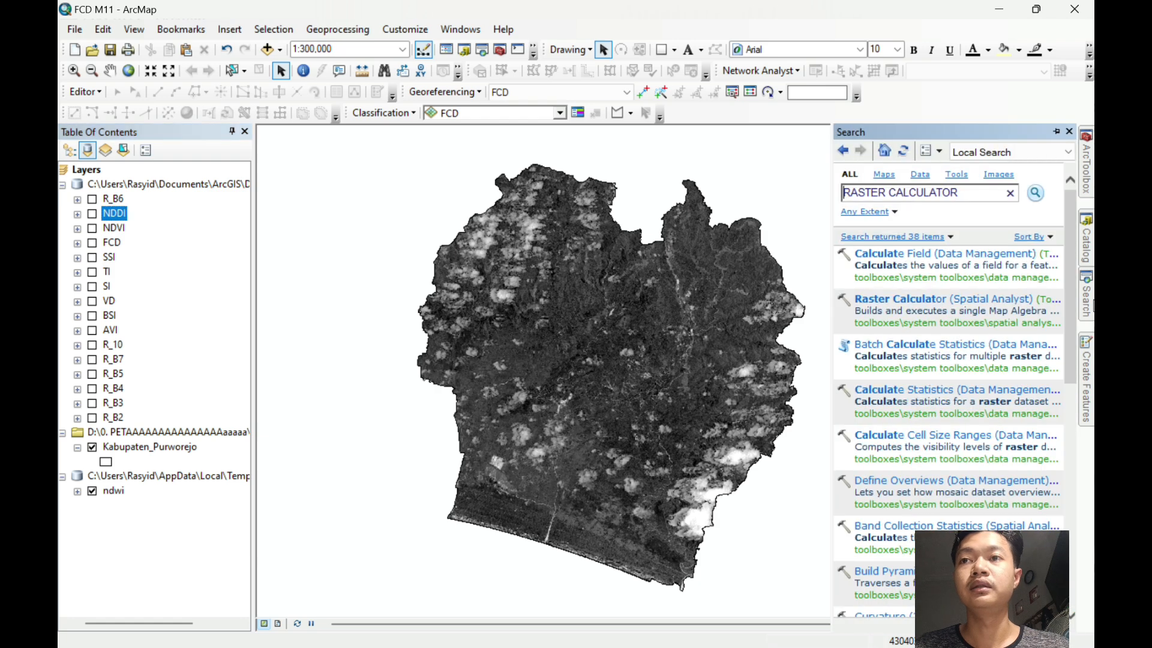
click(935, 299)
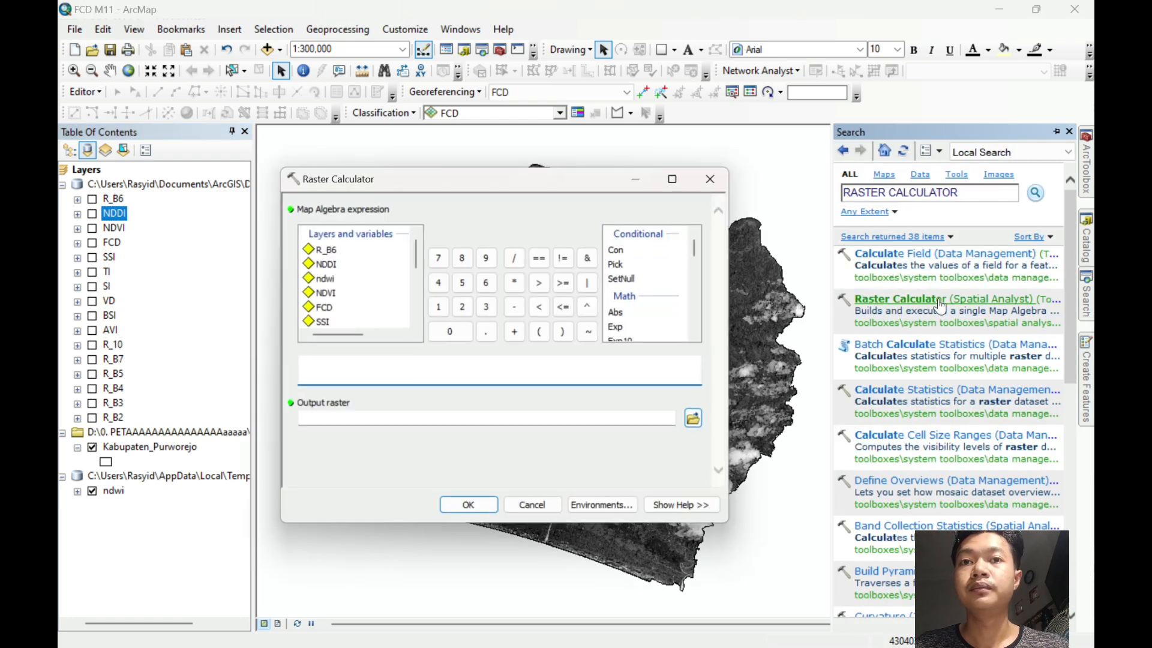
double_click(329, 294)
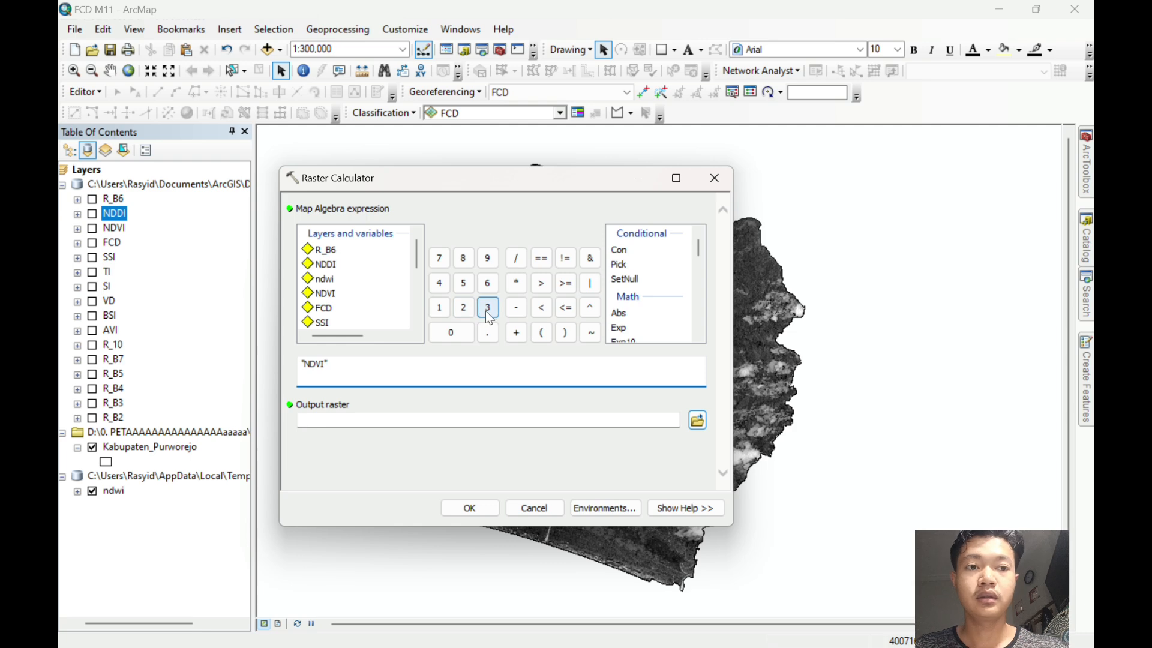
click(515, 332)
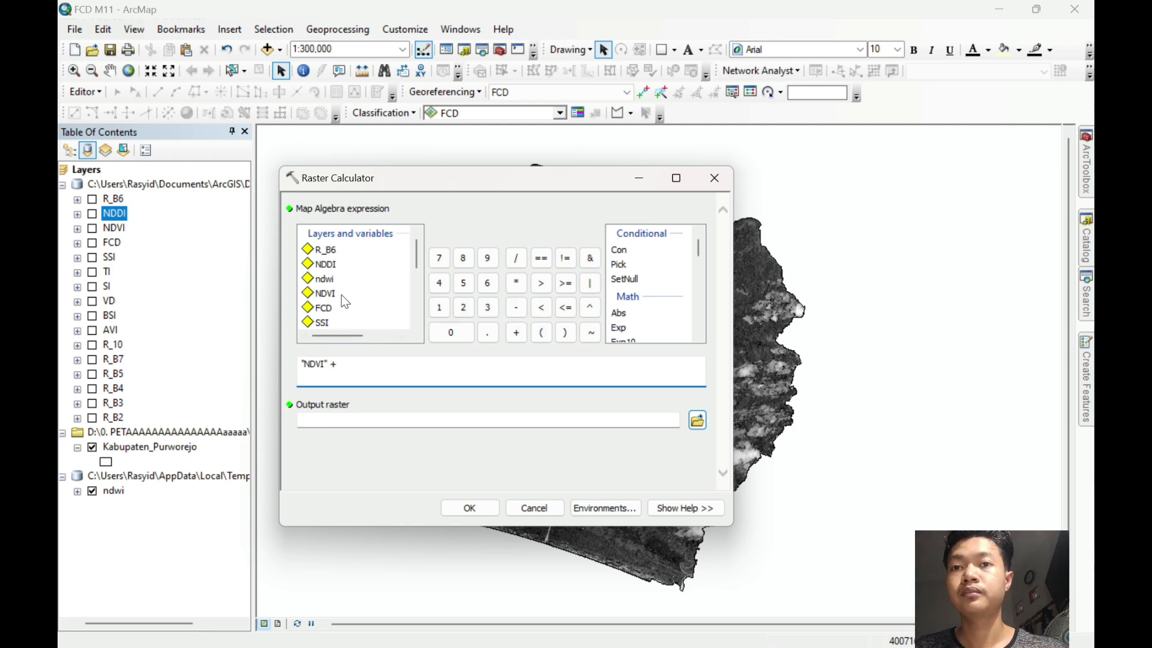
double_click(328, 281)
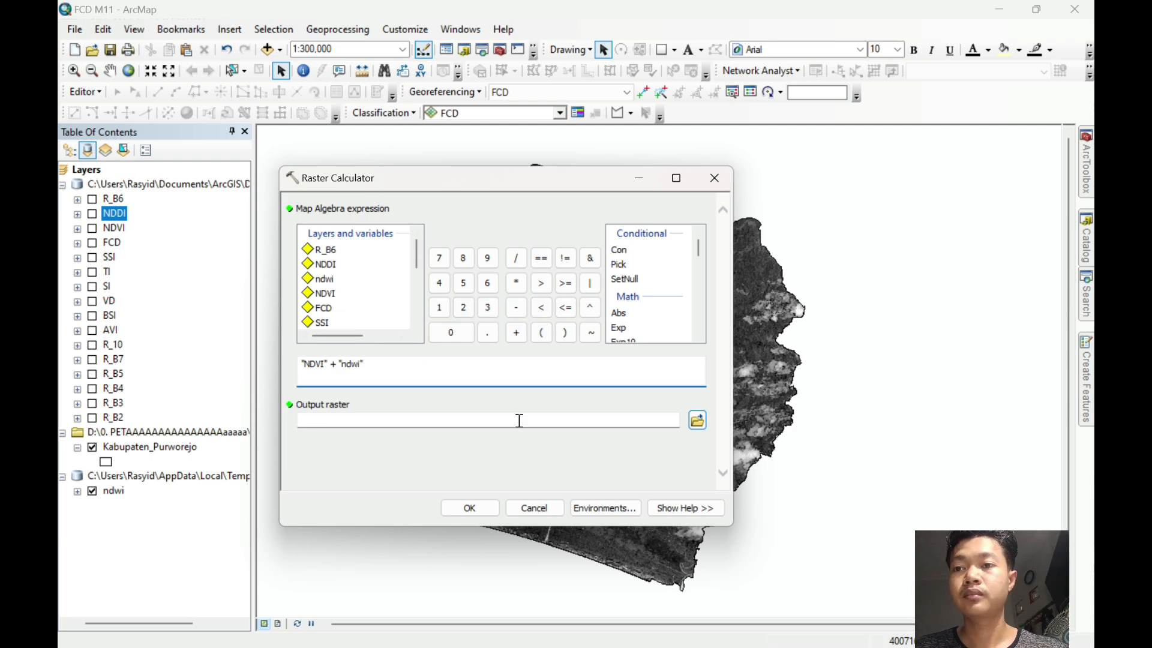
Replace the default output raster name with NDDI, keeping it in default.gdb.
click(567, 422)
key(BackSpace)
key(BackSpace)
key(BackSpace)
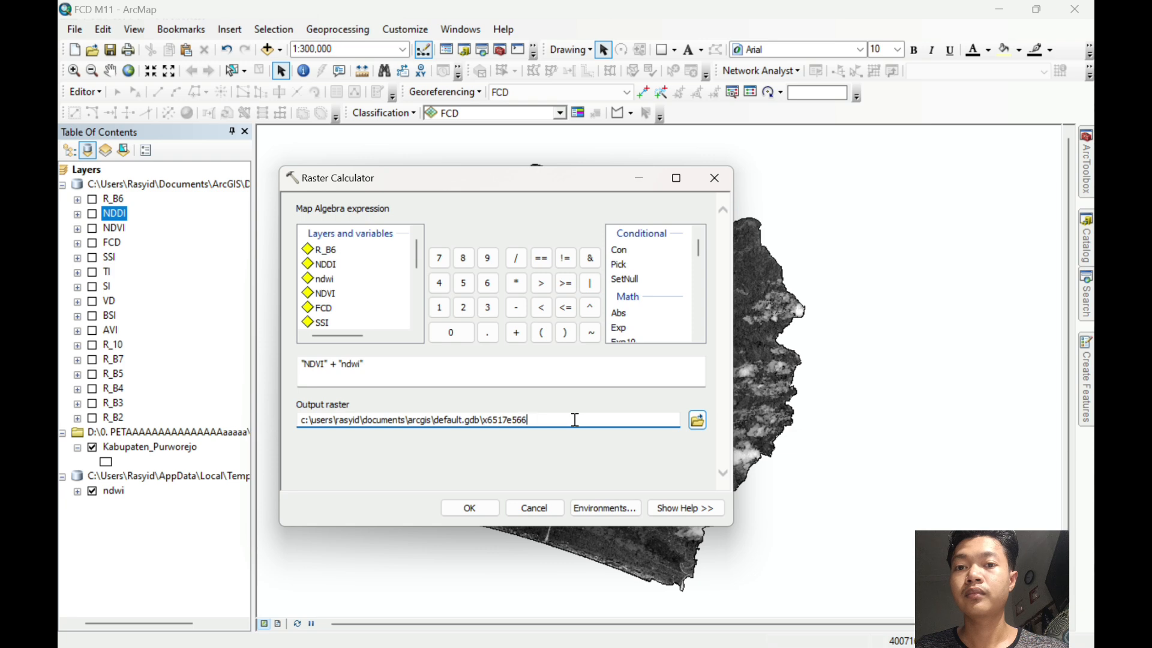
key(BackSpace)
key(BackSpace)
key(BackSpace)
key(BackSpace)
key(BackSpace)
key(BackSpace)
key(BackSpace)
key(BackSpace)
key(BackSpace)
key(Caps_Lock)
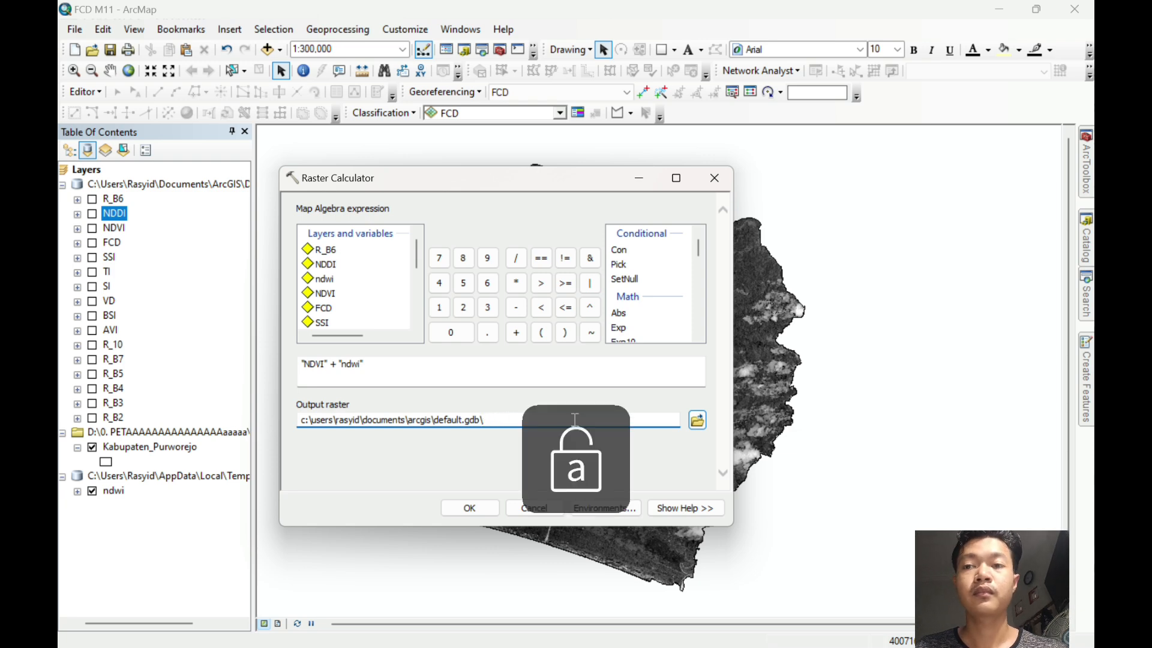
key(Caps_Lock)
text(NDDI)
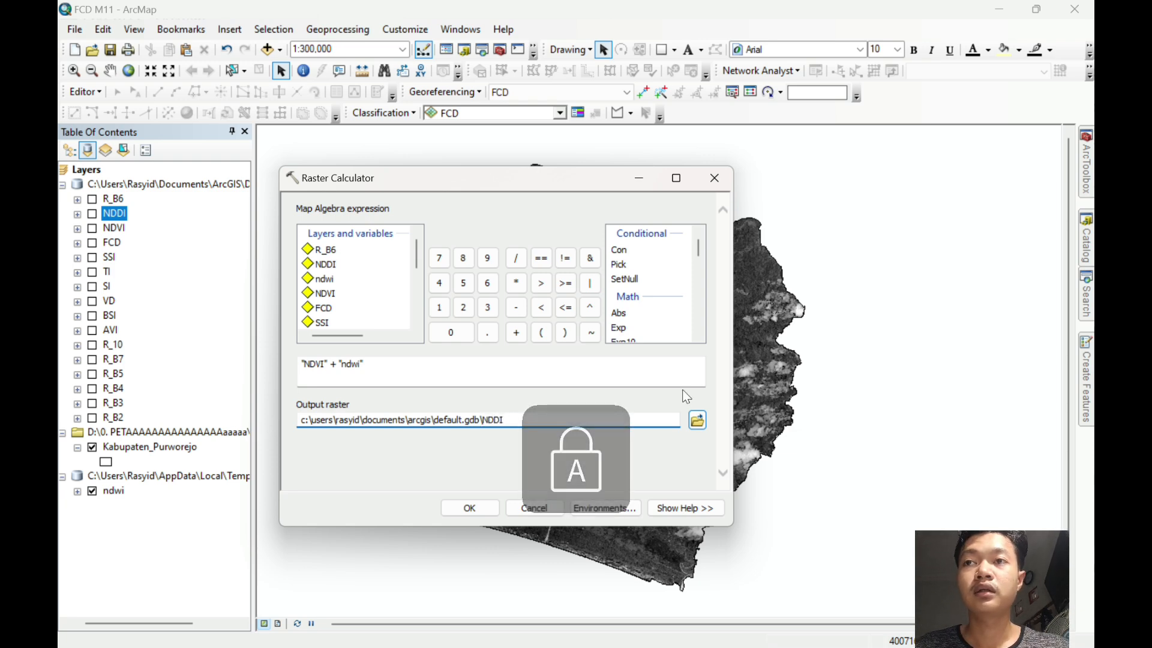
Close the Raster Calculator without running it, then show the NDDI layer and hide the ndwi layer.
click(714, 178)
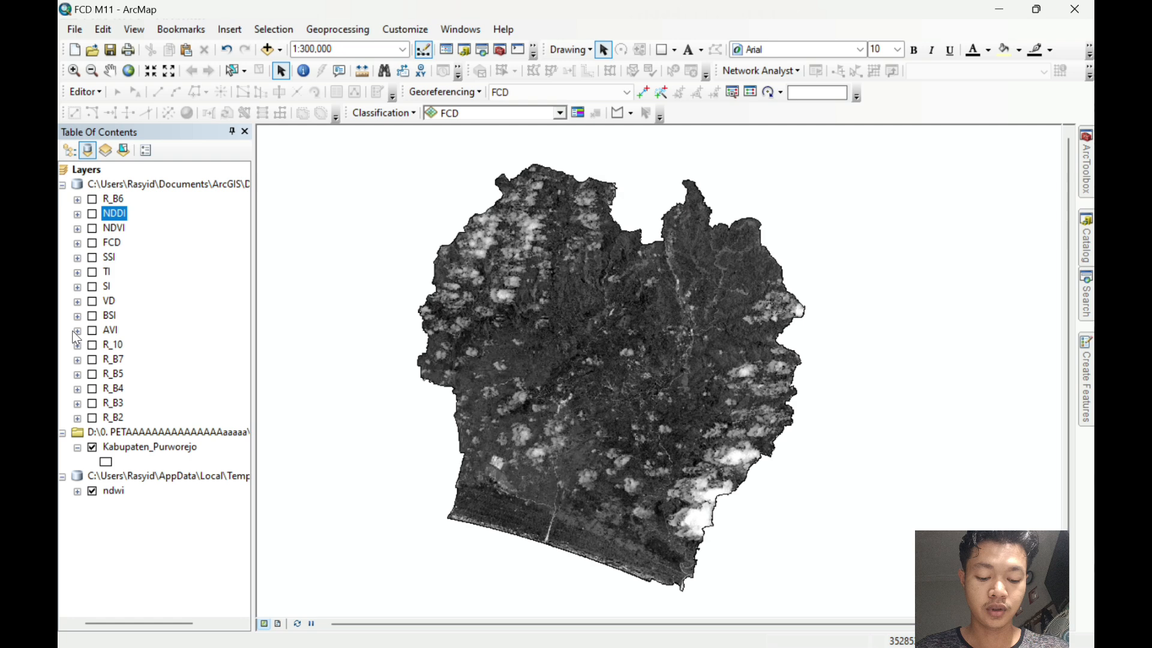
click(92, 214)
click(92, 492)
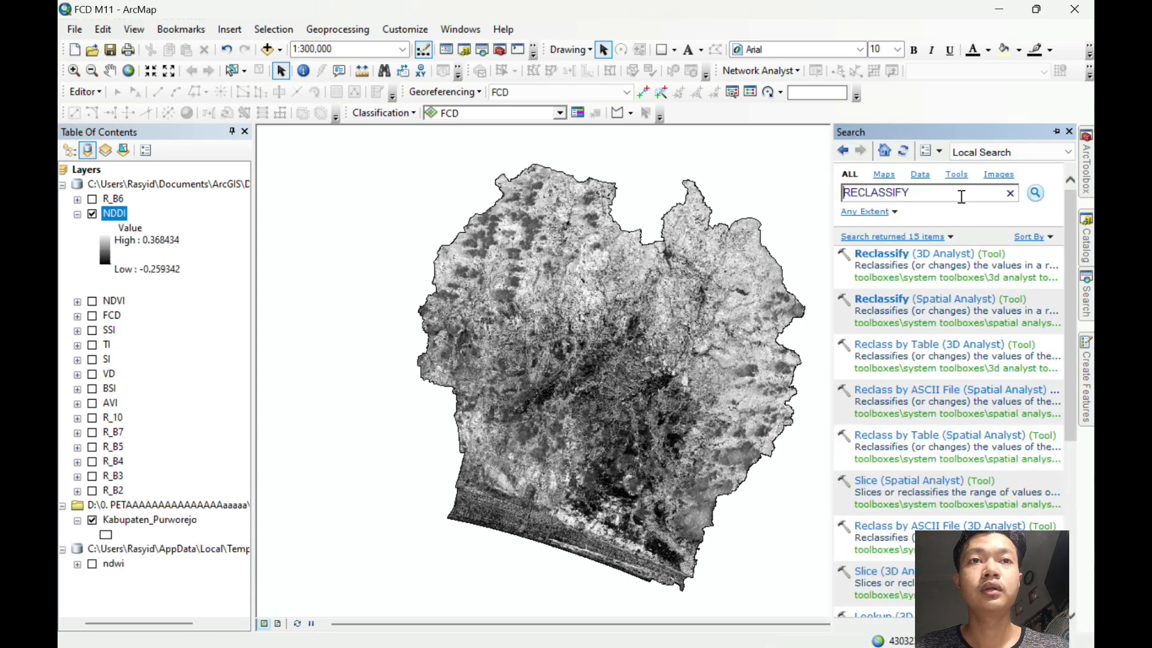
Open the Reclassify (Spatial Analyst) tool and choose NDDI as the input raster.
click(958, 196)
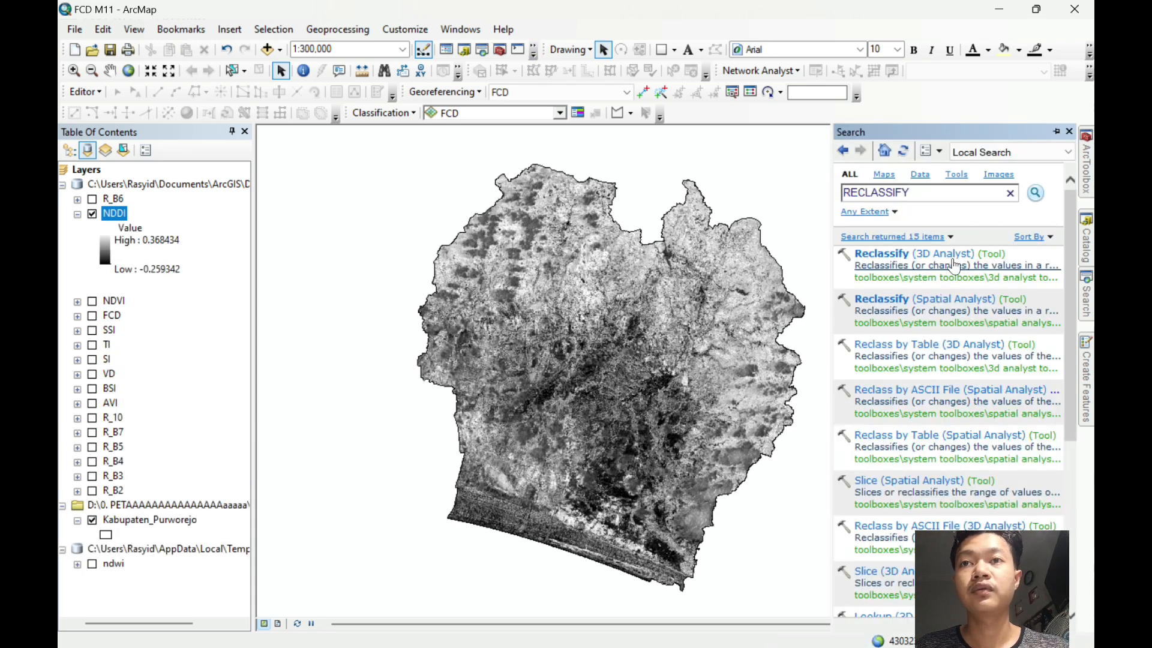
click(933, 302)
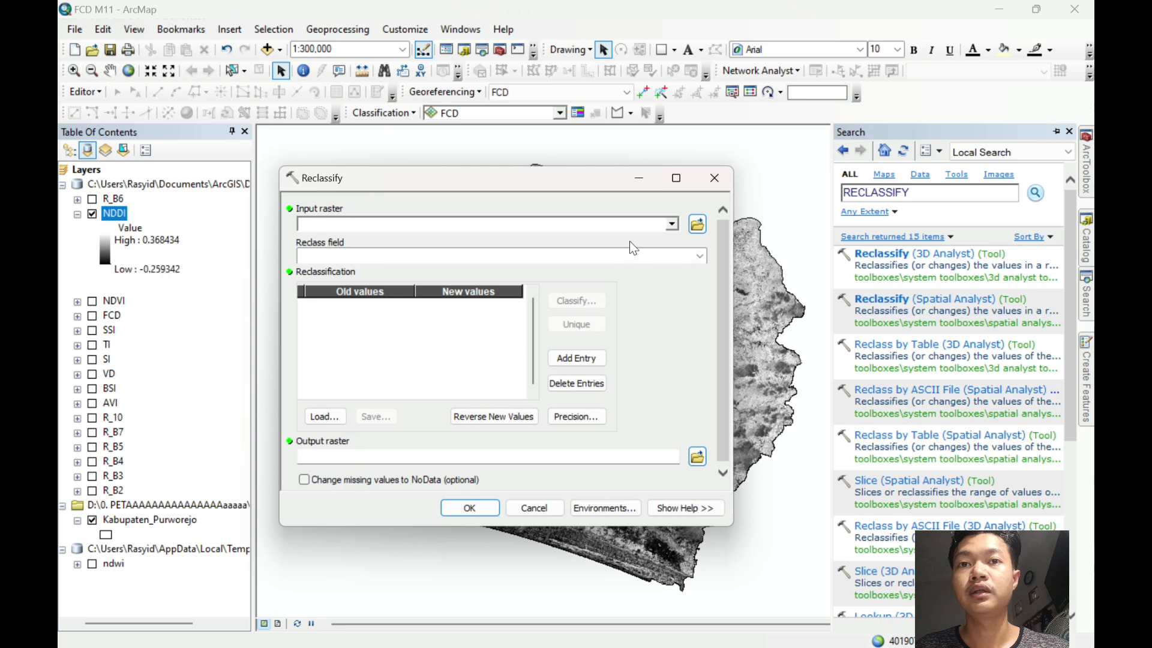
click(672, 225)
click(532, 255)
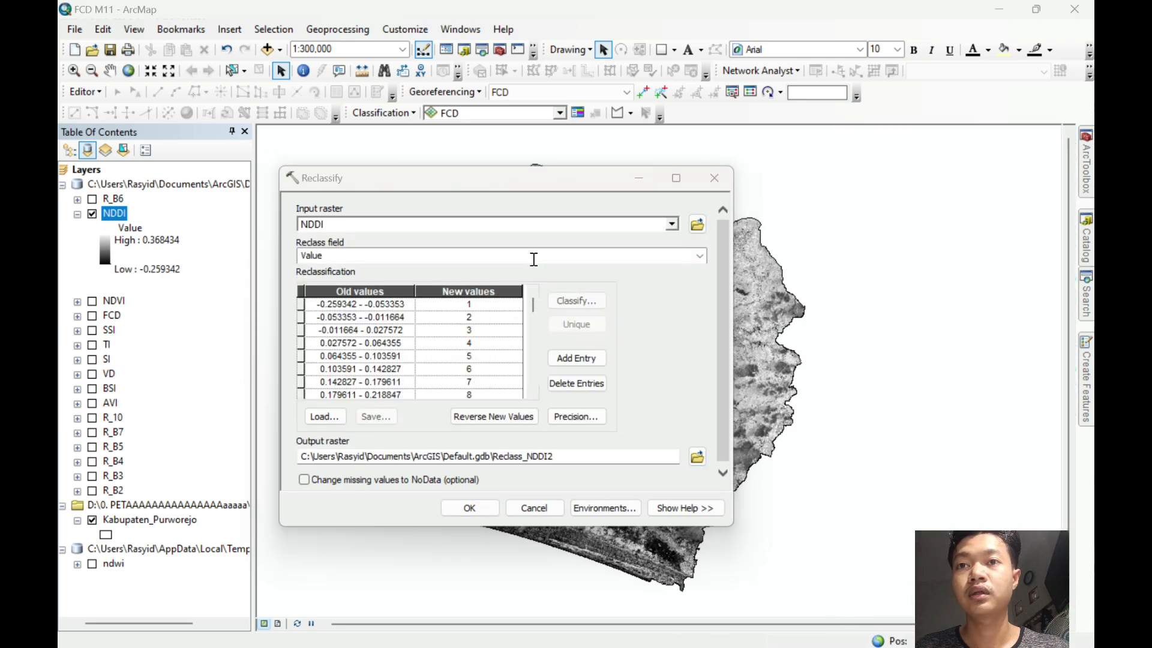
Set the NDDI classification to 5 Natural Breaks (Jenks) classes and run the reclassification.
click(577, 300)
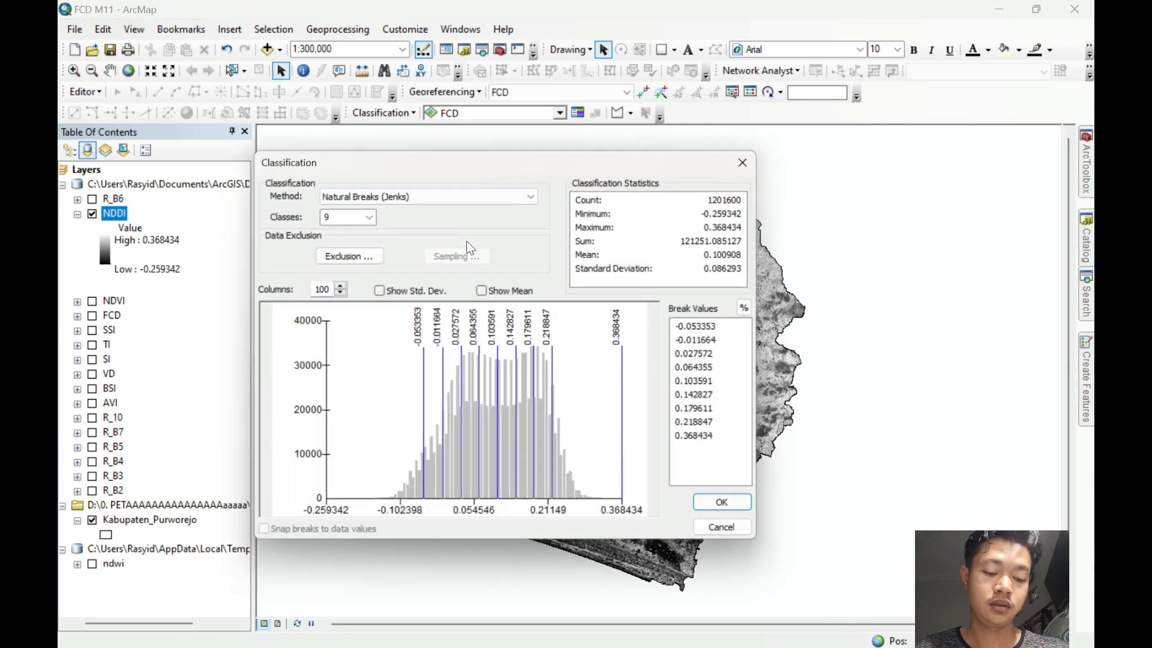
click(367, 216)
click(337, 253)
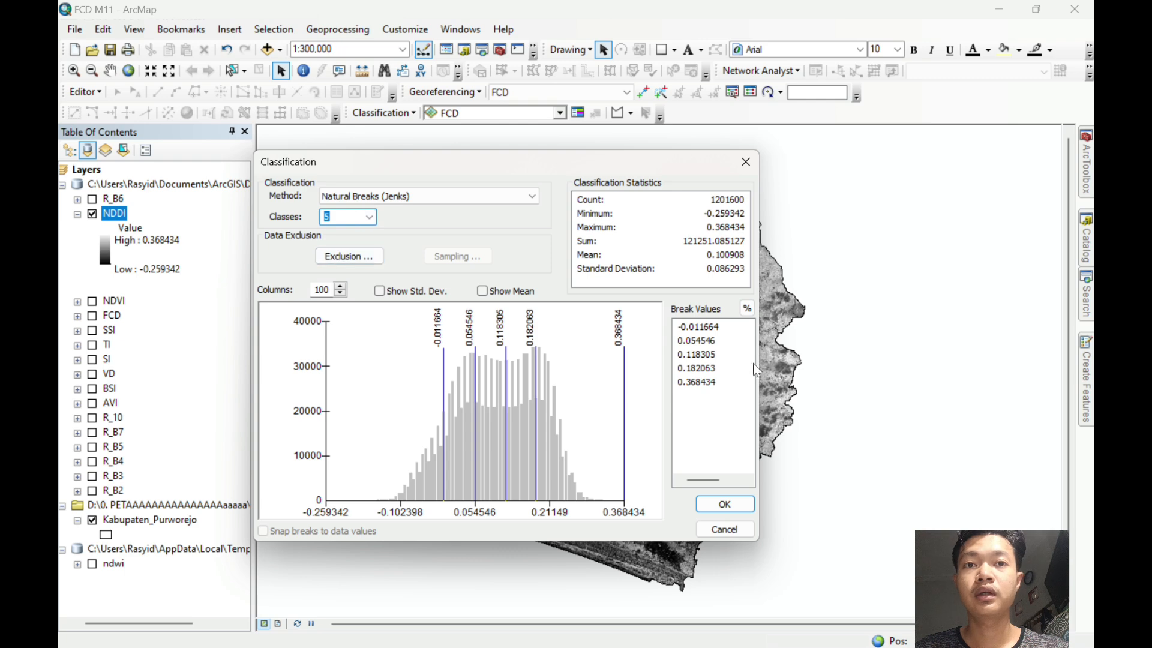
click(694, 327)
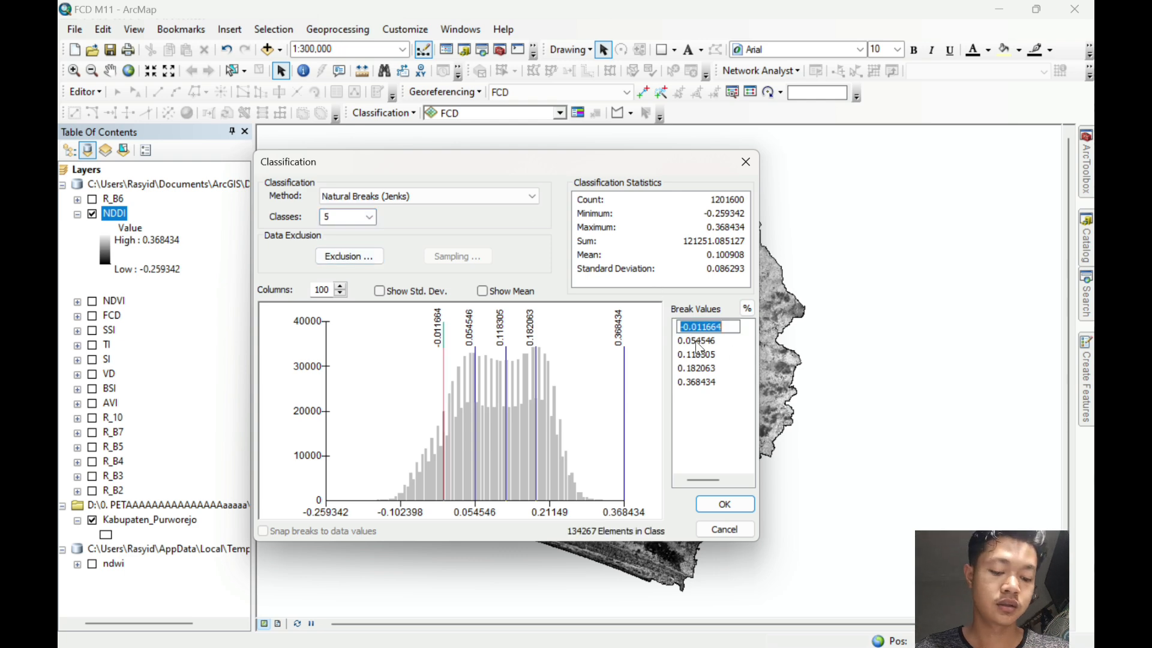
click(701, 355)
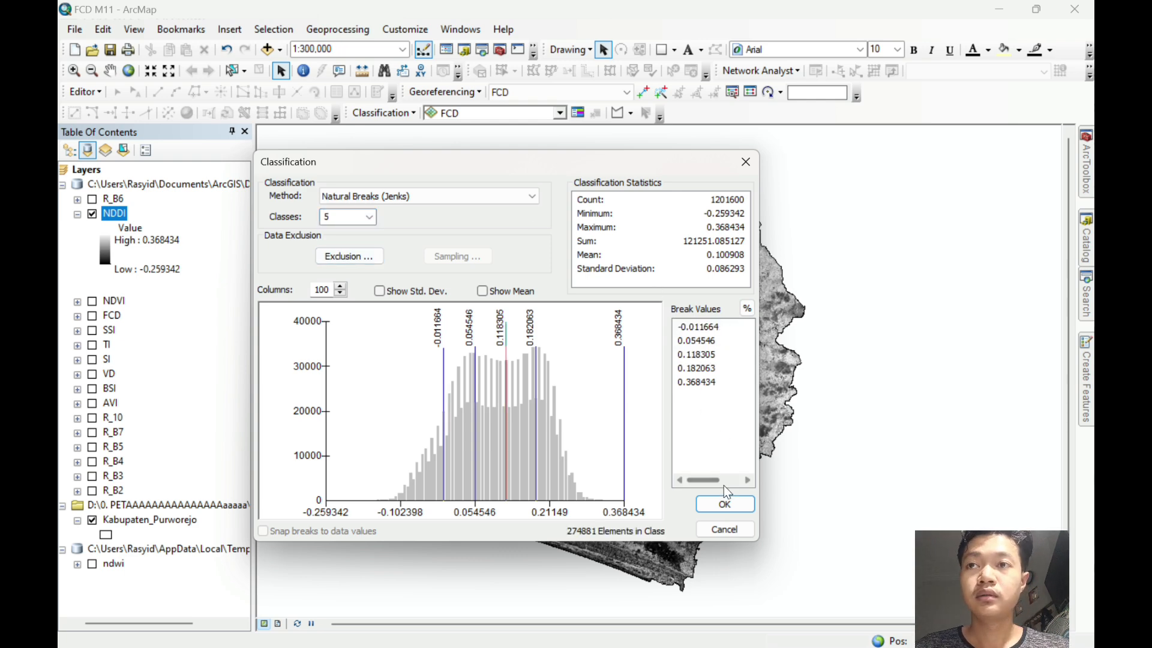
click(723, 505)
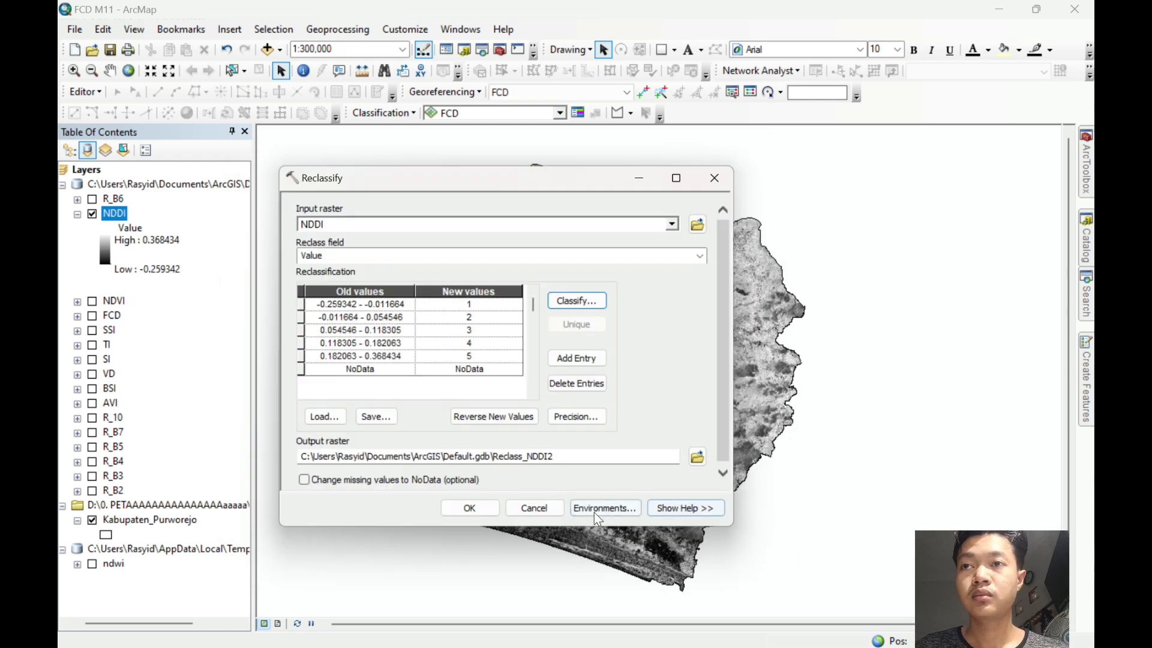
click(475, 508)
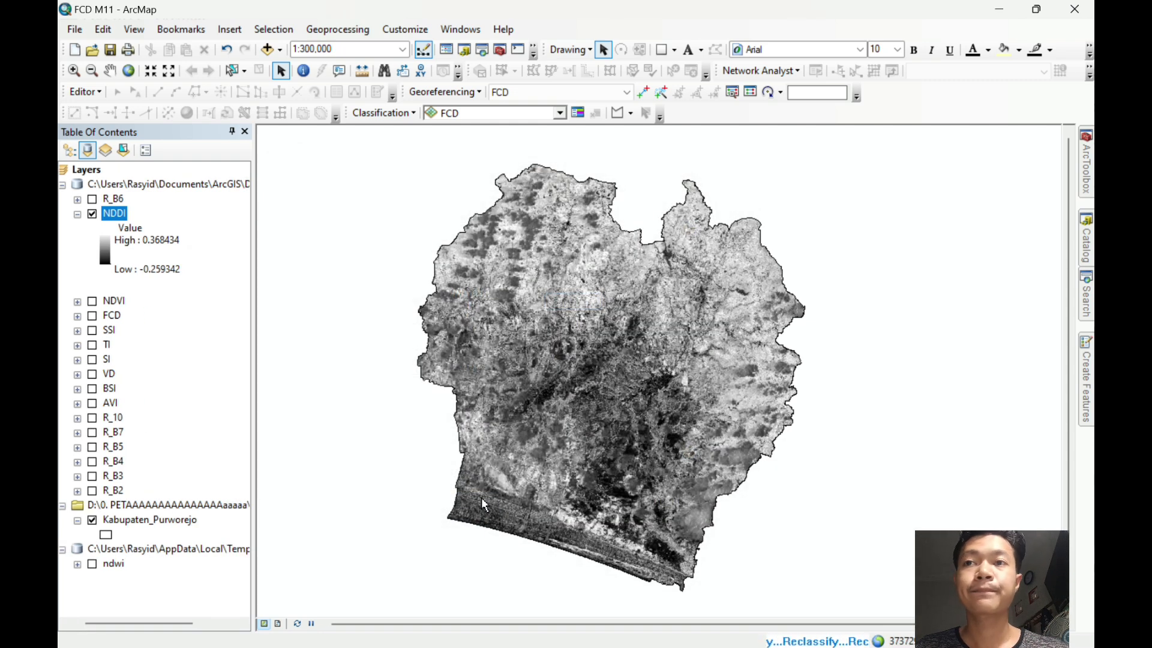
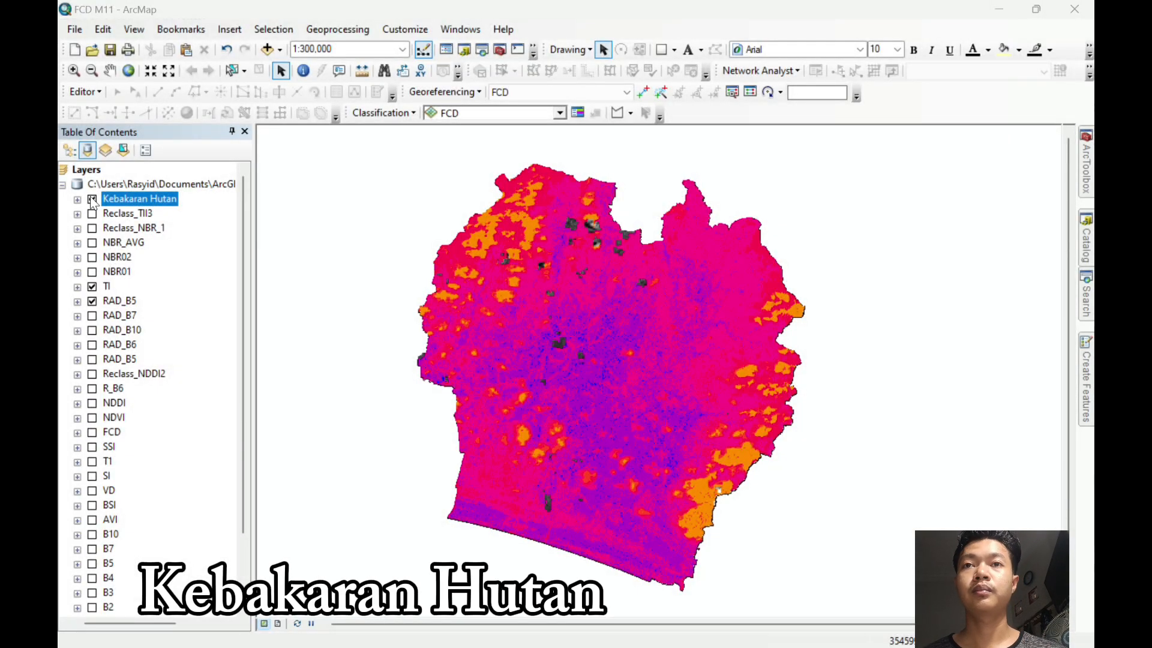
Hide the Kebakaran Hutan and TI layers and open the Raster Calculator (Spatial Analyst) tool.
click(91, 199)
click(92, 286)
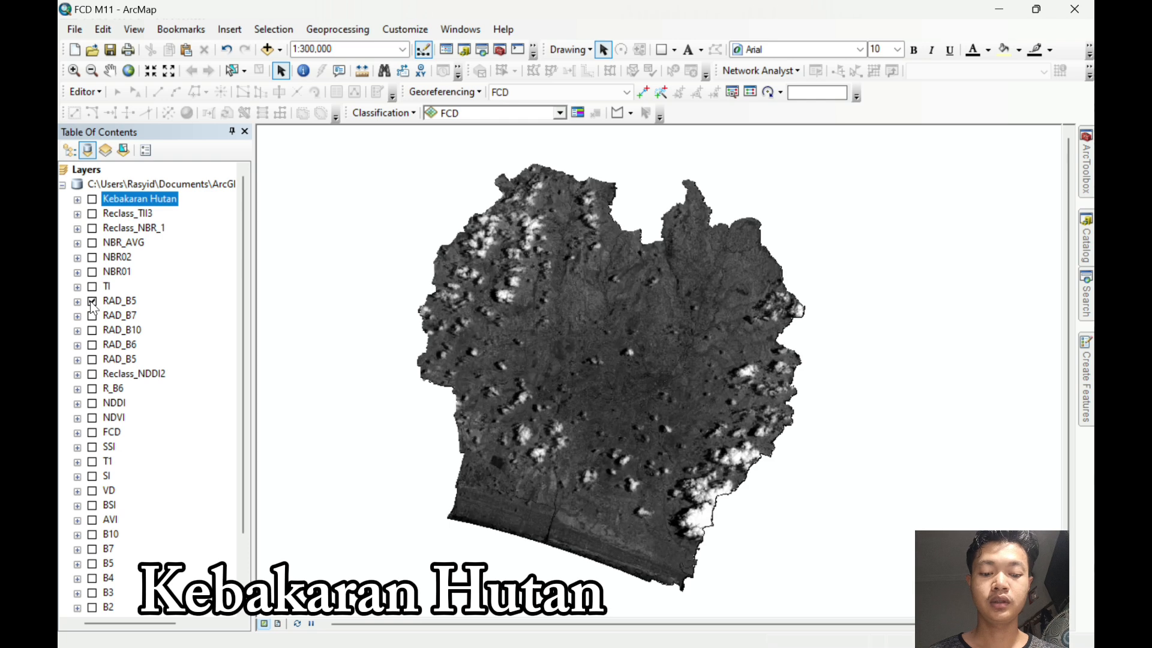
click(1086, 297)
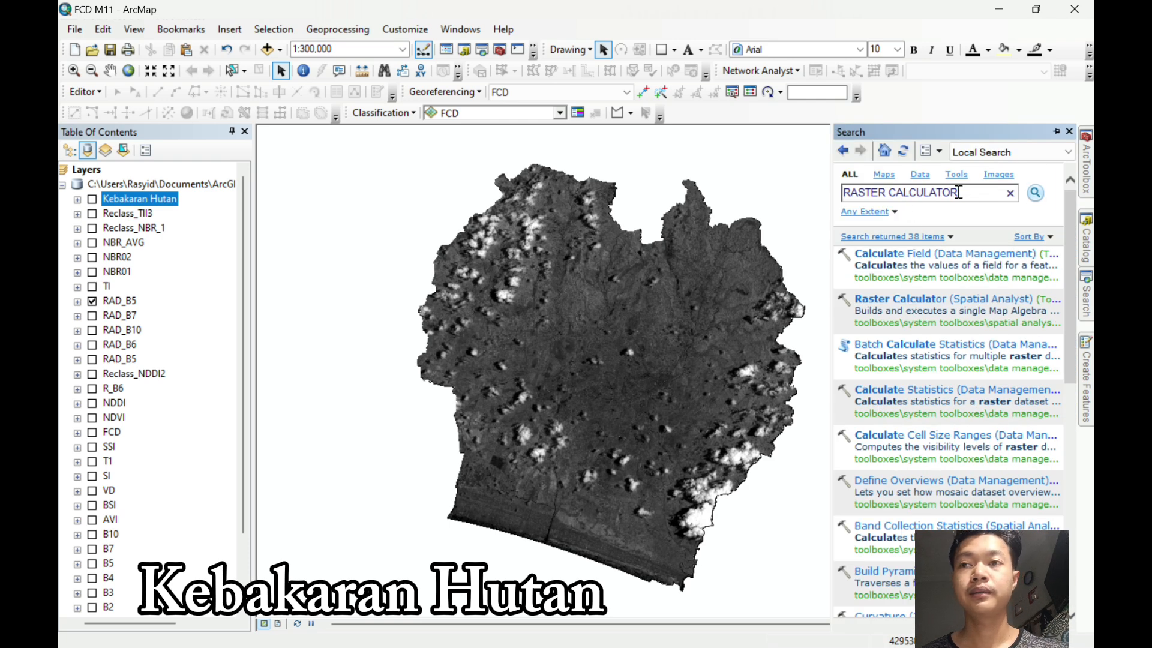
click(897, 312)
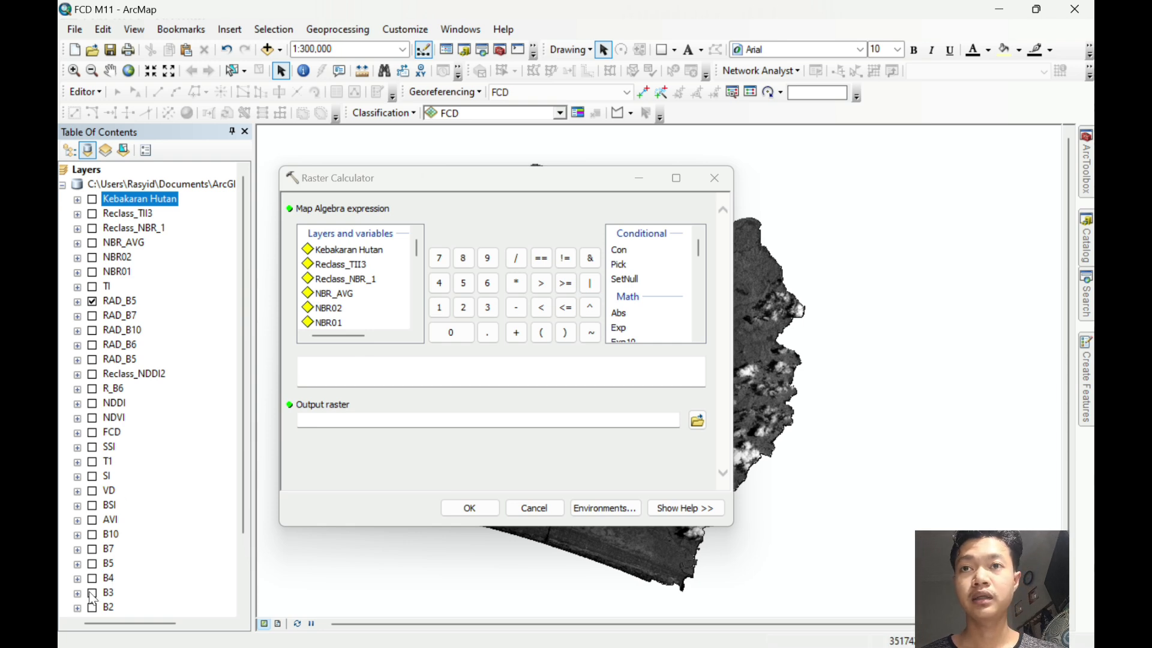
Build the map algebra expression 0.00002 * "New Group Layer\New Group Layer\B5" - 0.1.
scroll(360, 300, down, 10)
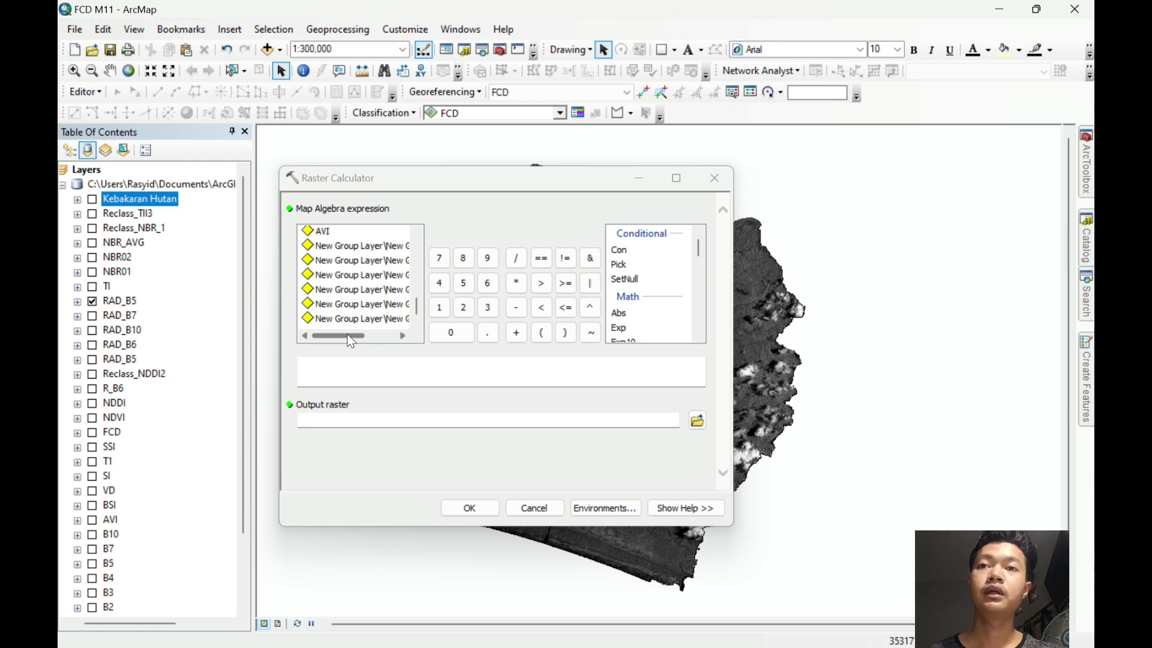
click(457, 373)
text(0.00002)
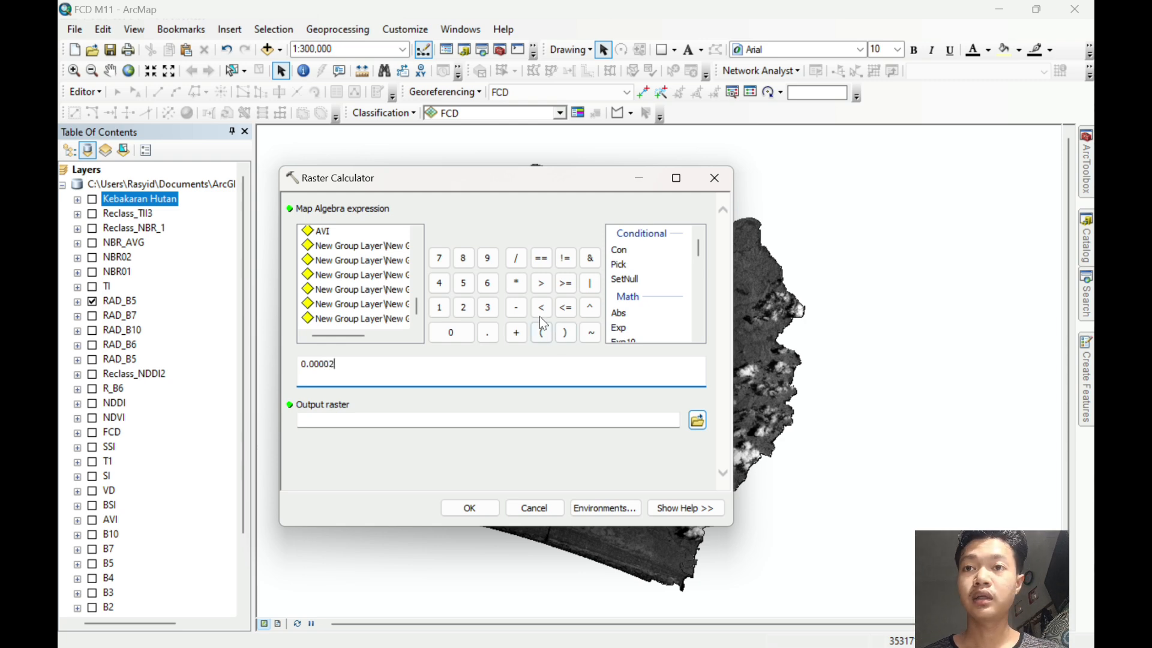
click(516, 283)
drag(314, 338, 363, 334)
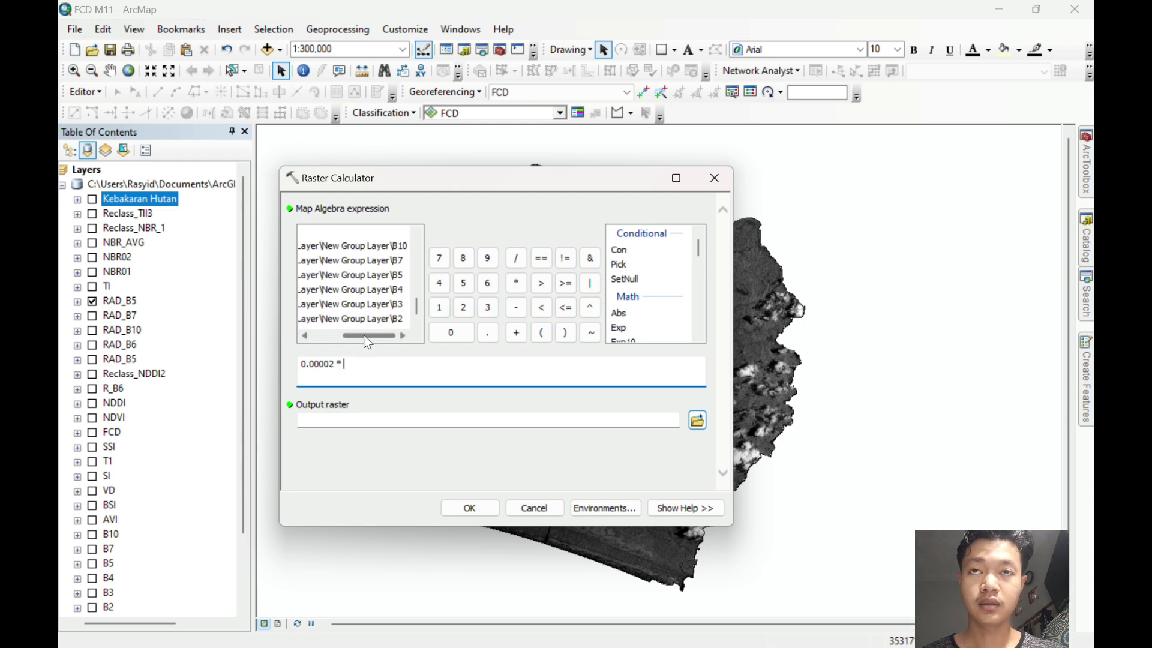
double_click(389, 276)
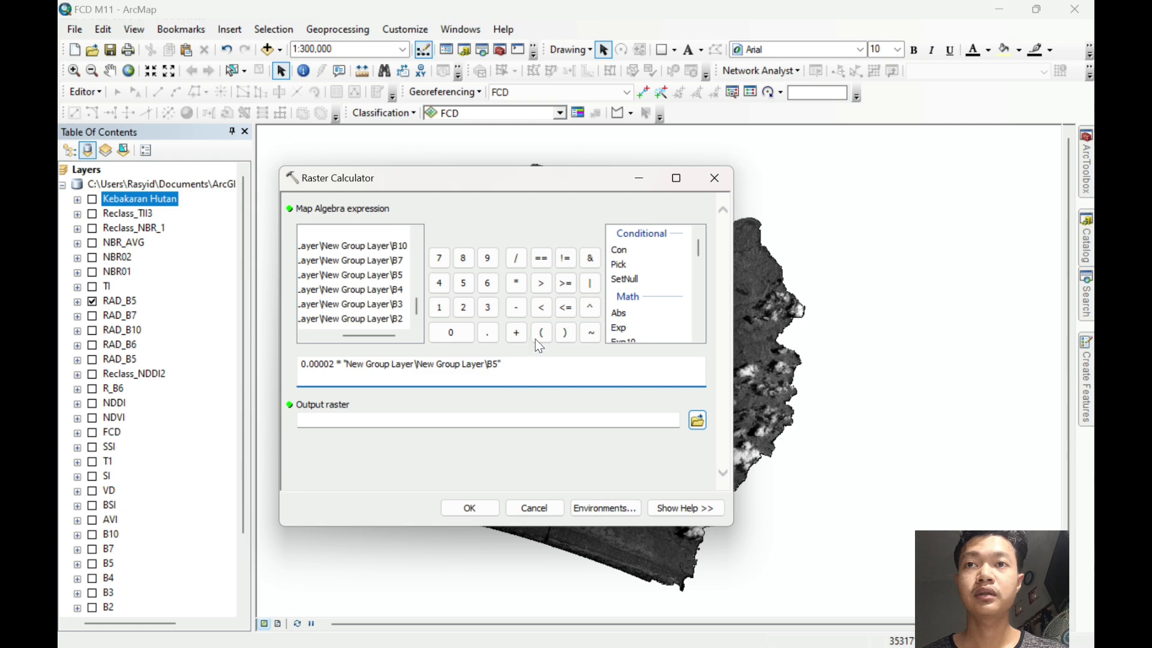
click(516, 307)
click(451, 332)
click(488, 332)
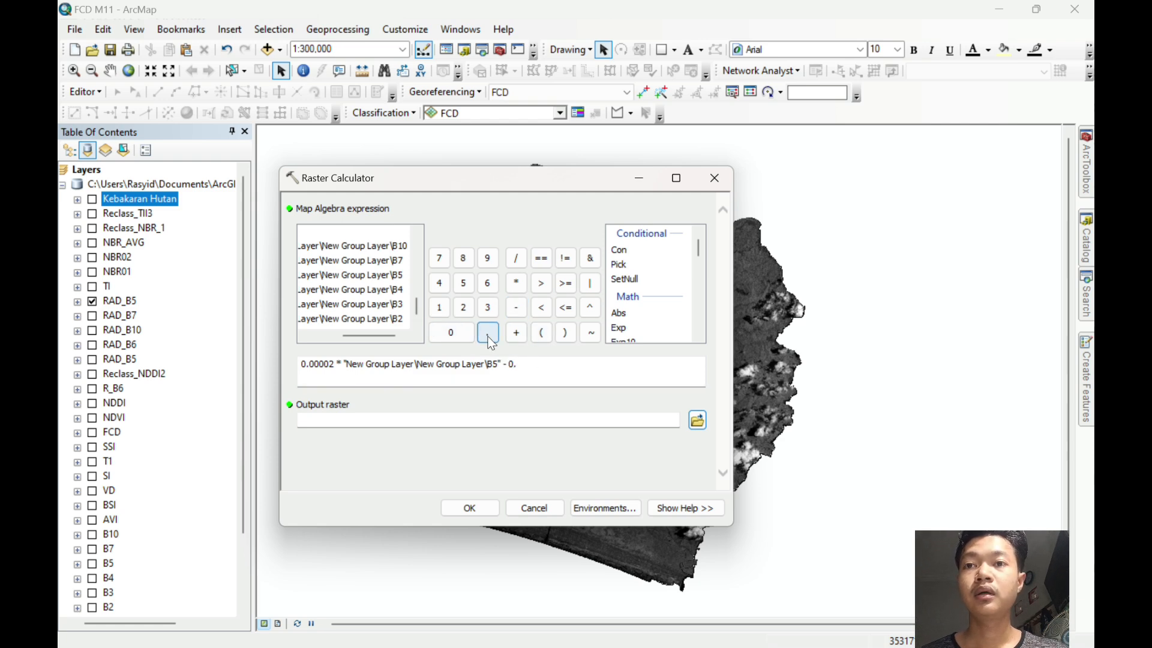
click(439, 307)
Replace the default output raster name with RAD_B5, keeping it in default.gdb.
click(551, 420)
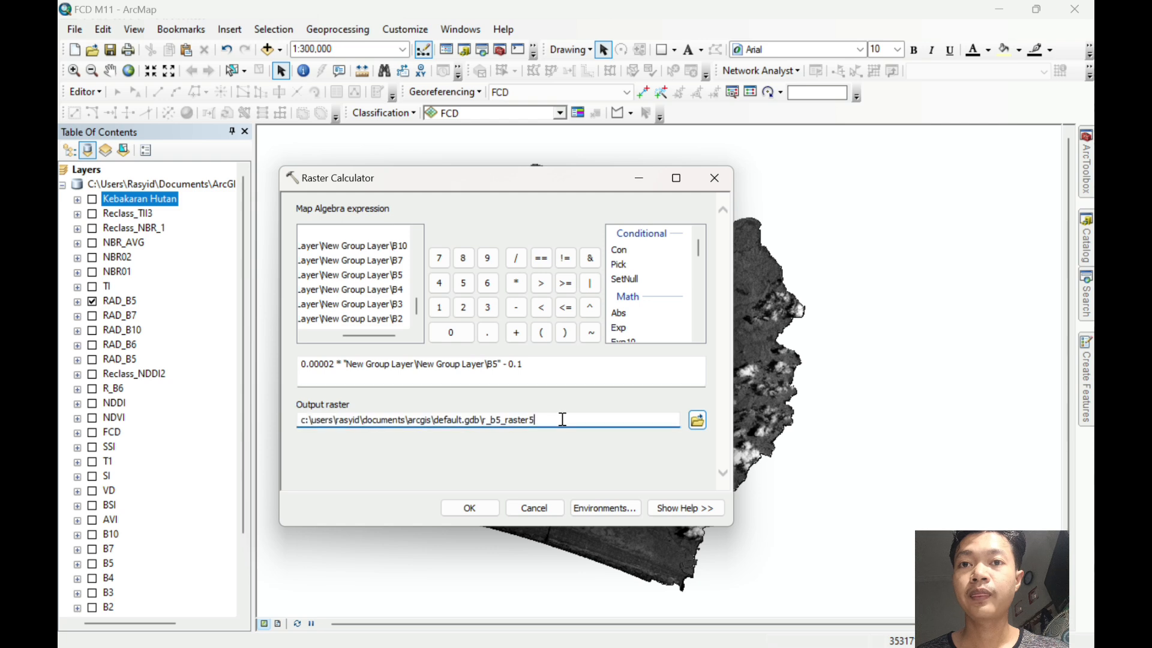
key(BackSpace)
key(BackSpace)
key(BackSpace)
key(BackSpace)
key(BackSpace)
key(BackSpace)
key(BackSpace)
key(BackSpace)
key(BackSpace)
key(BackSpace)
key(BackSpace)
key(BackSpace)
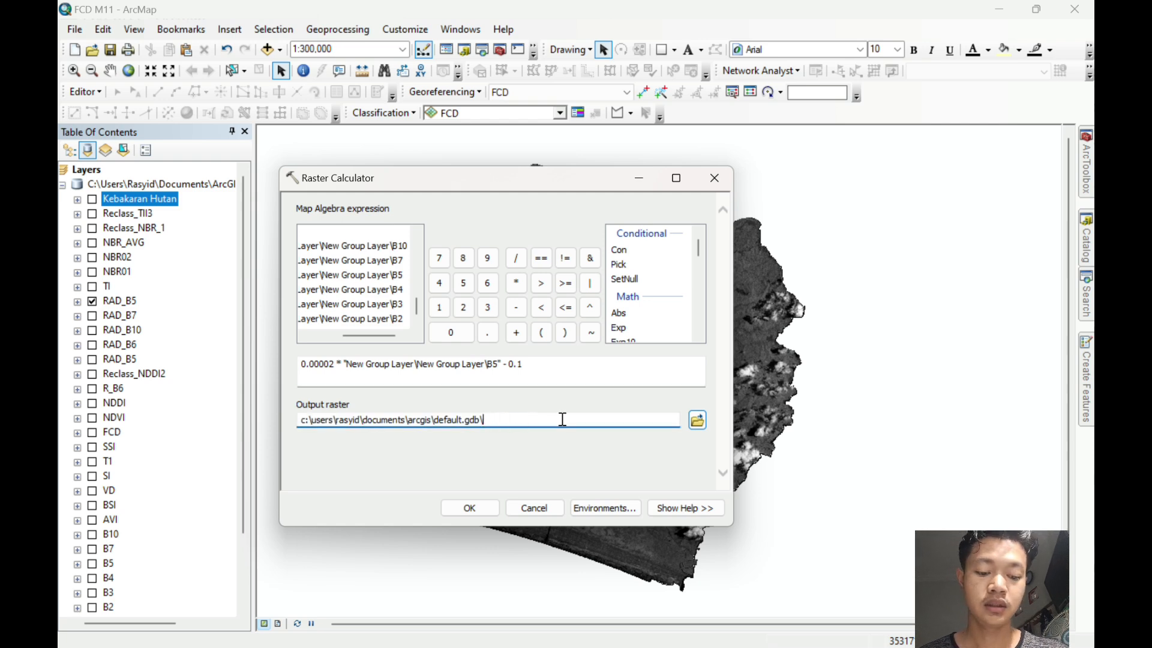
key(Caps_Lock)
text(RAD)
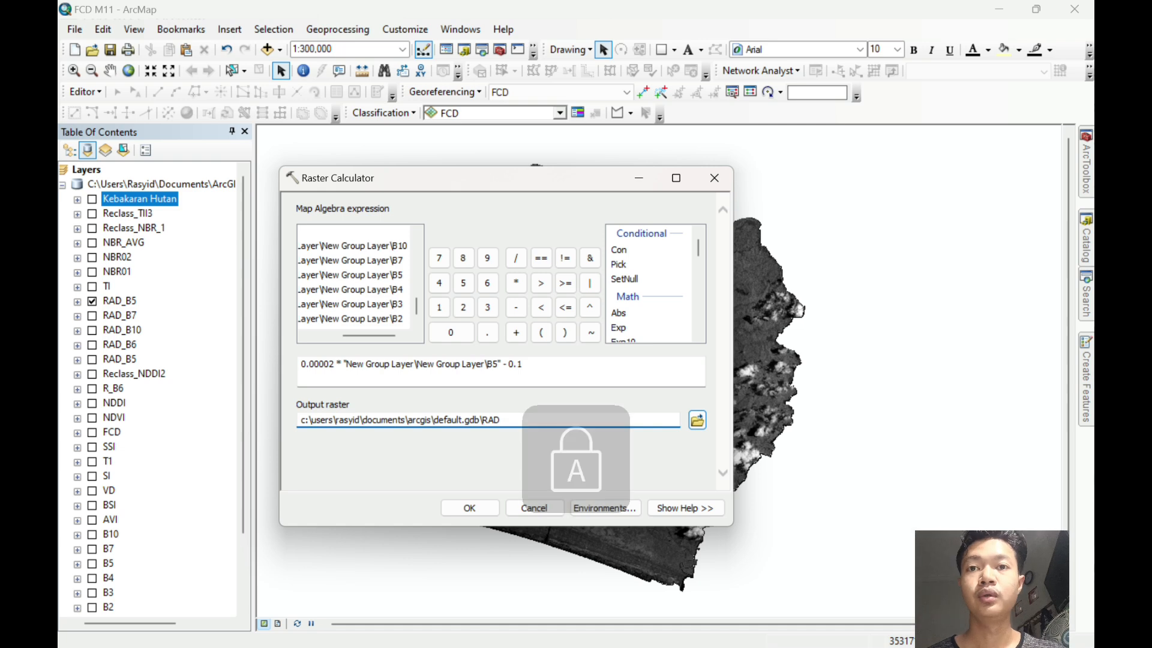
text(_B)
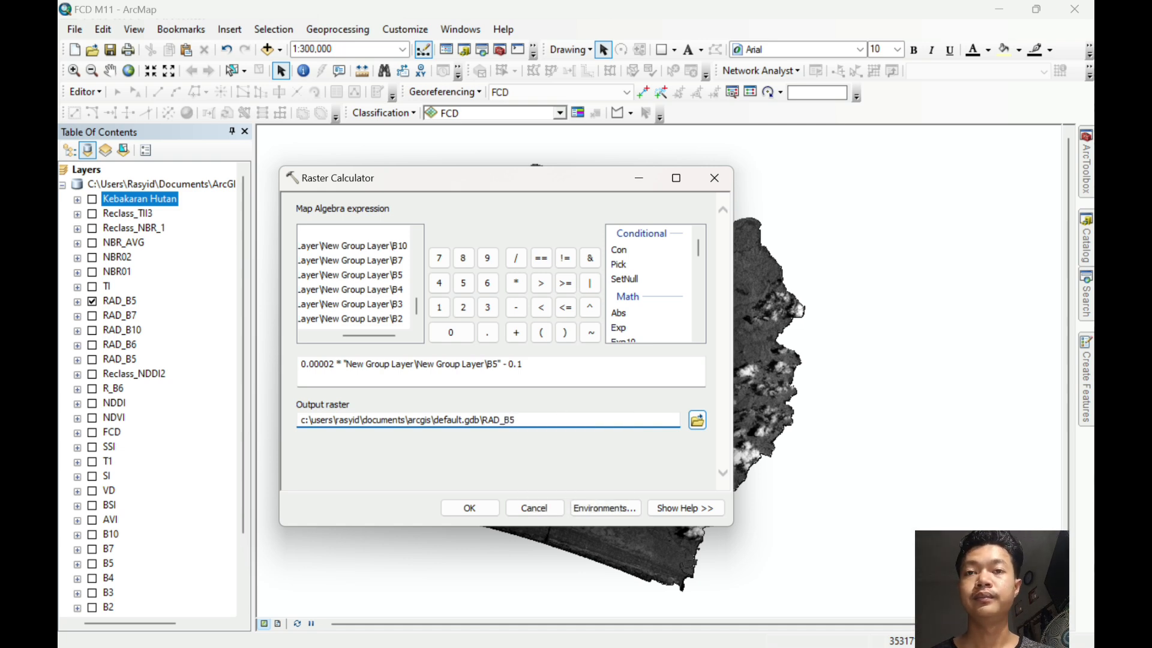
text(5)
Remove the B5 layer reference from the expression, keeping the 0.00002 multiplier and the - 0.1 term.
click(501, 364)
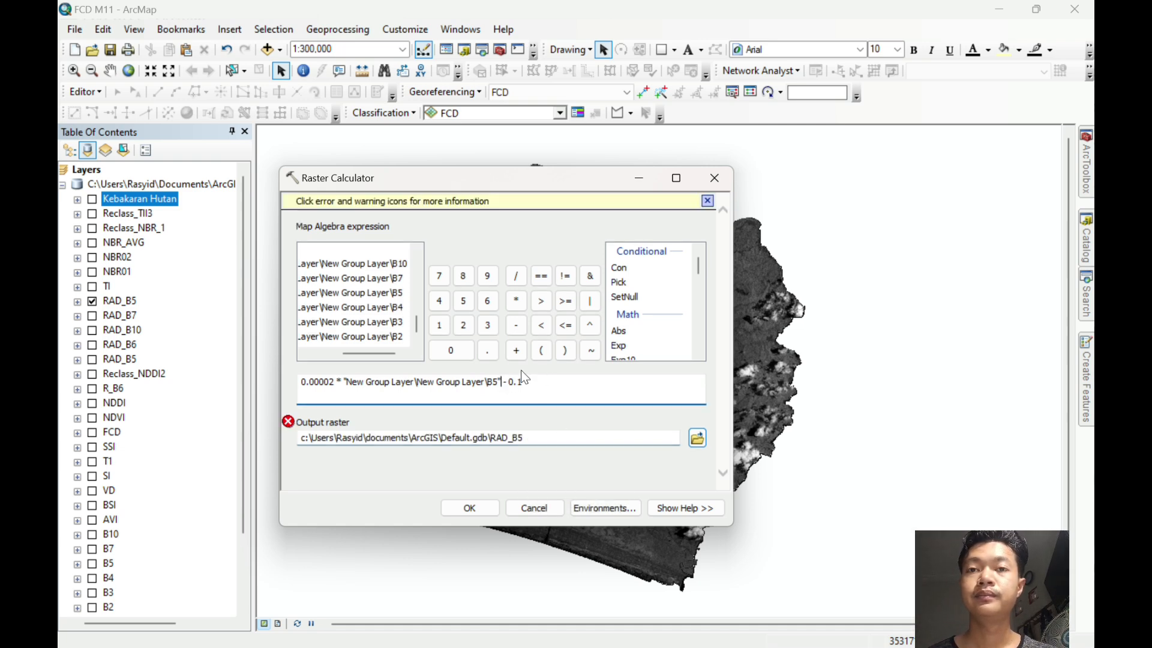
key(BackSpace)
key(BackSpace)
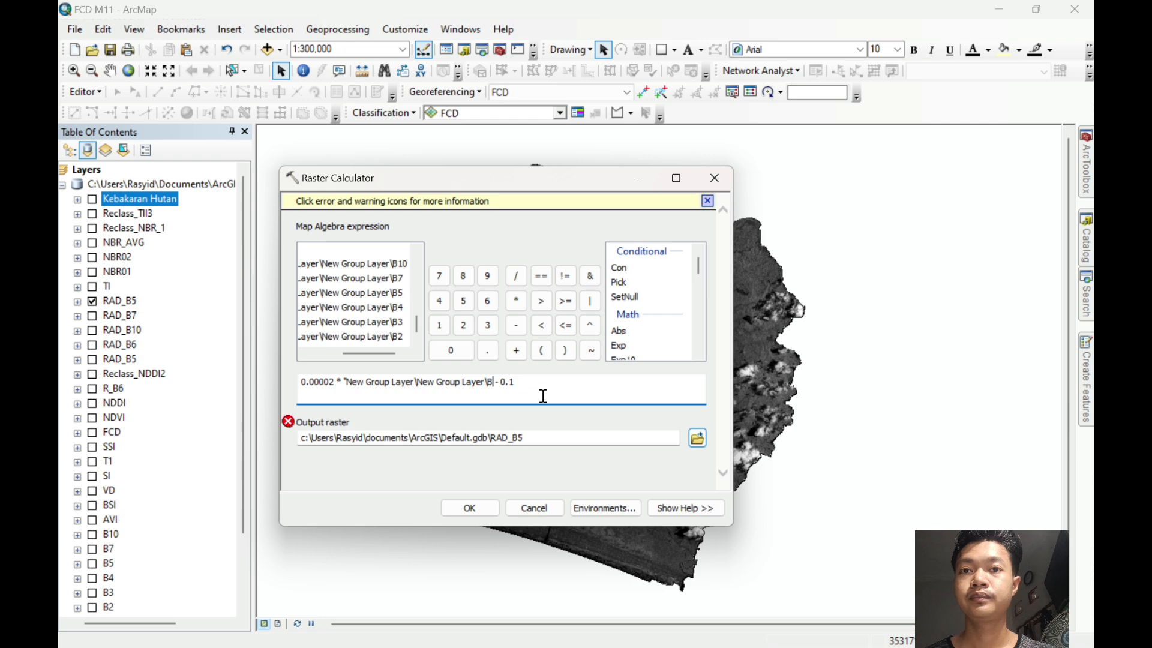
key(BackSpace)
key(BackSpace)
key(BackSpace)
key(BackSpace)
key(BackSpace)
key(BackSpace)
key(BackSpace)
key(BackSpace)
key(BackSpace)
key(BackSpace)
key(BackSpace)
key(BackSpace)
key(BackSpace)
key(BackSpace)
key(BackSpace)
key(BackSpace)
key(BackSpace)
key(BackSpace)
key(BackSpace)
key(BackSpace)
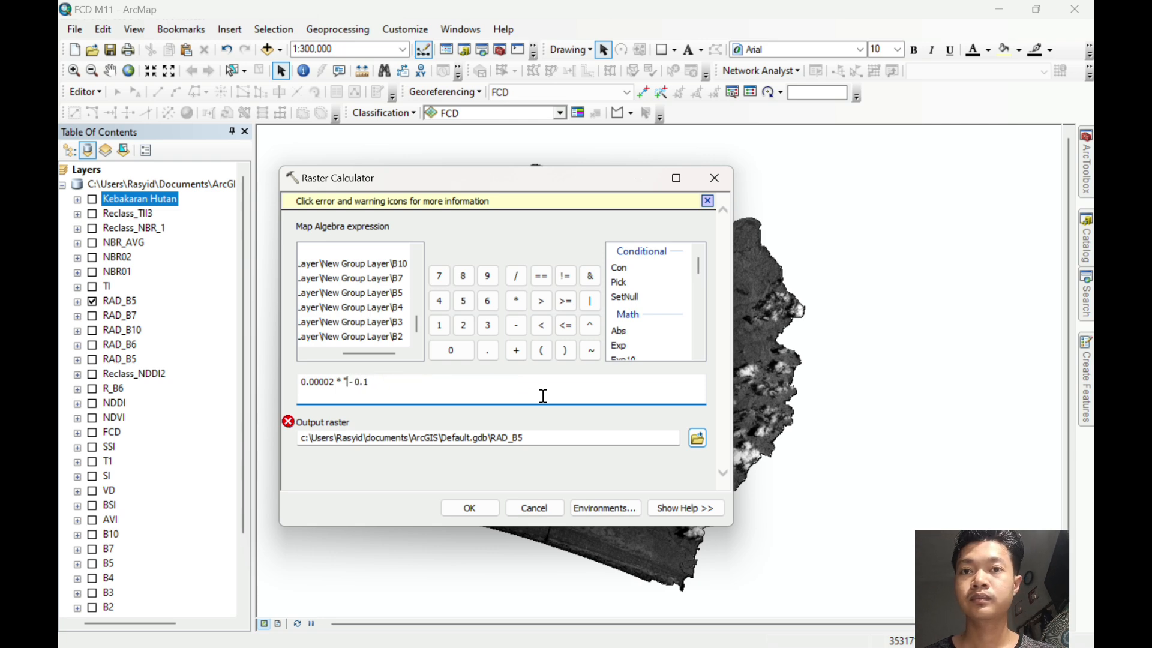
key(BackSpace)
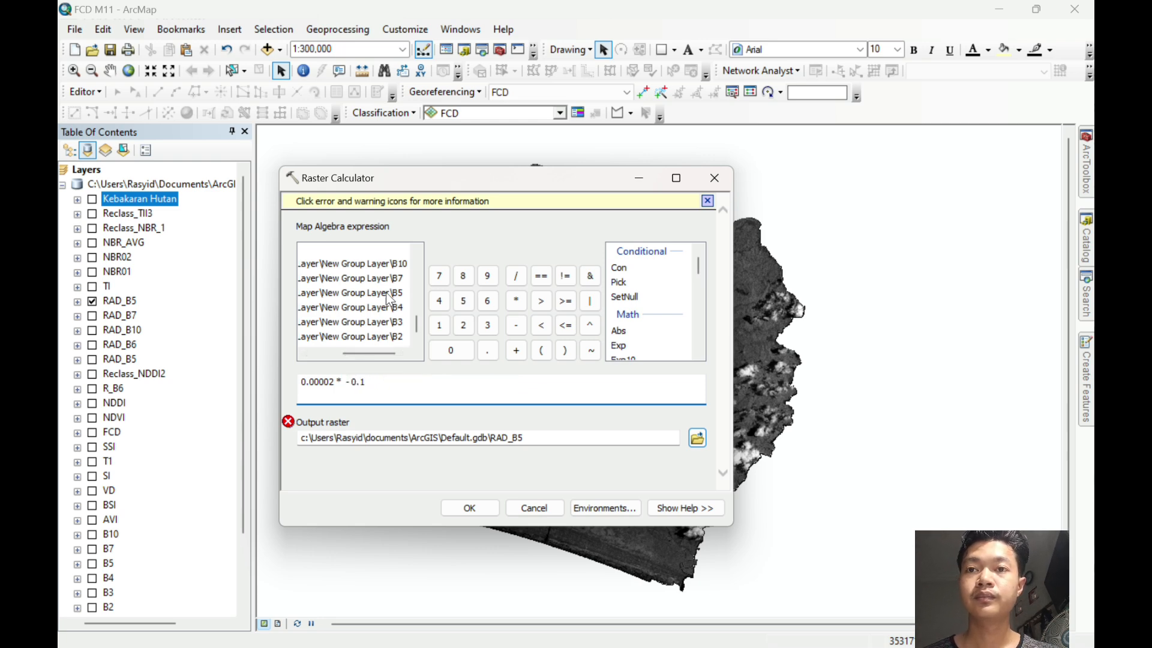
scroll(378, 293, up, 2)
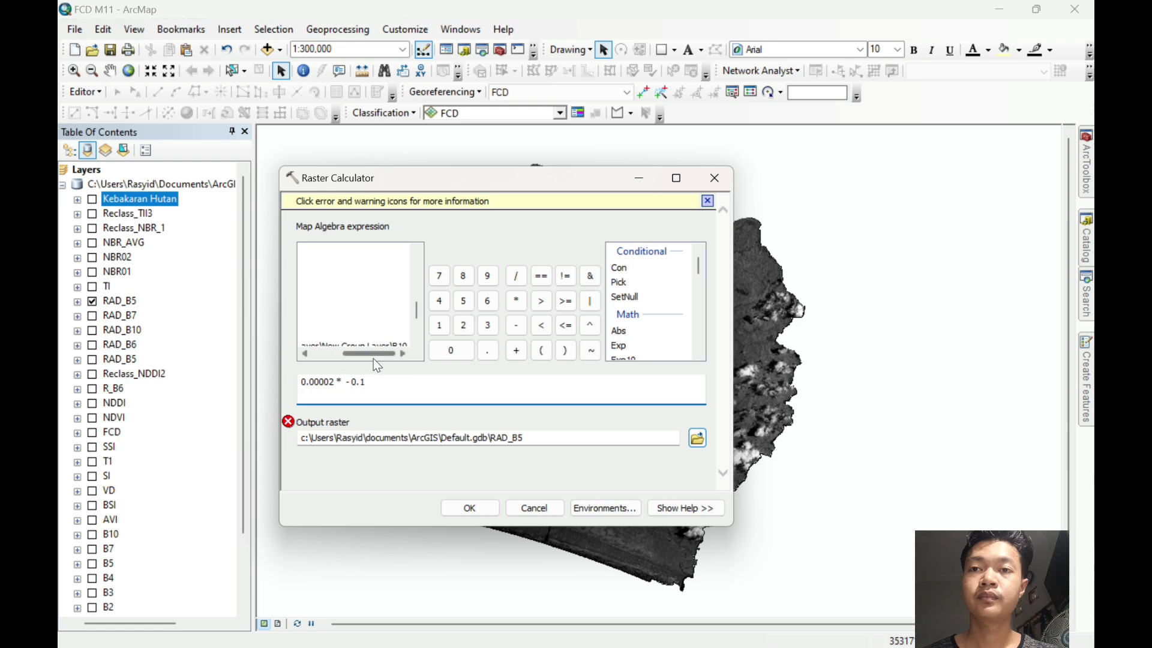
drag(374, 355, 326, 354)
scroll(341, 312, up, 2)
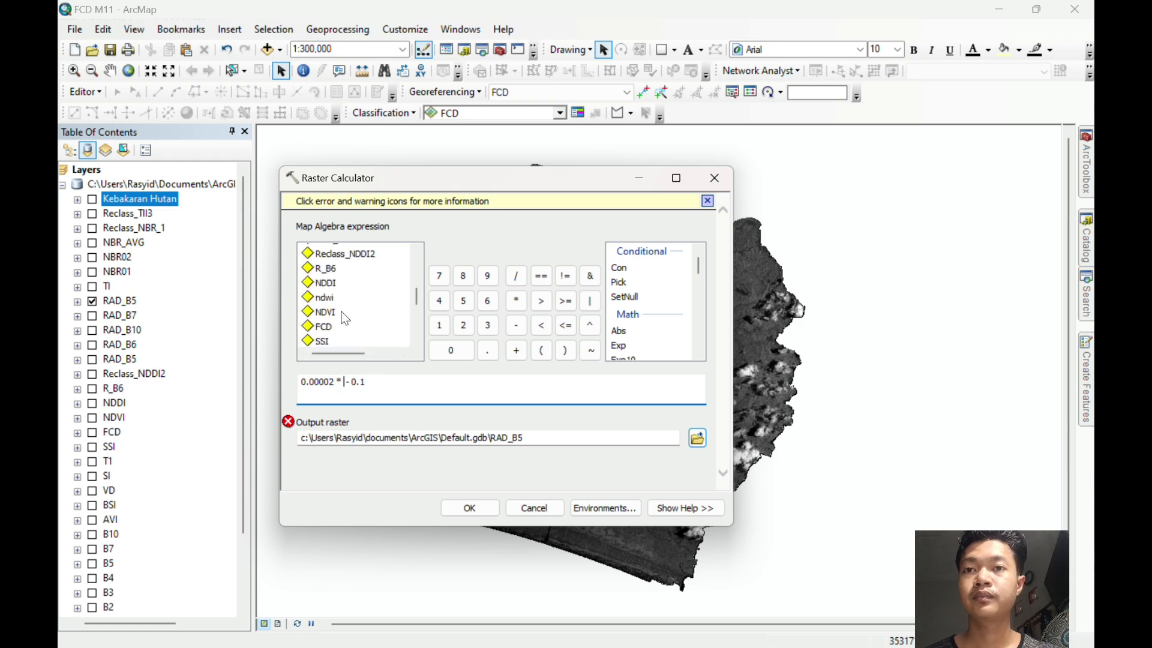
double_click(327, 268)
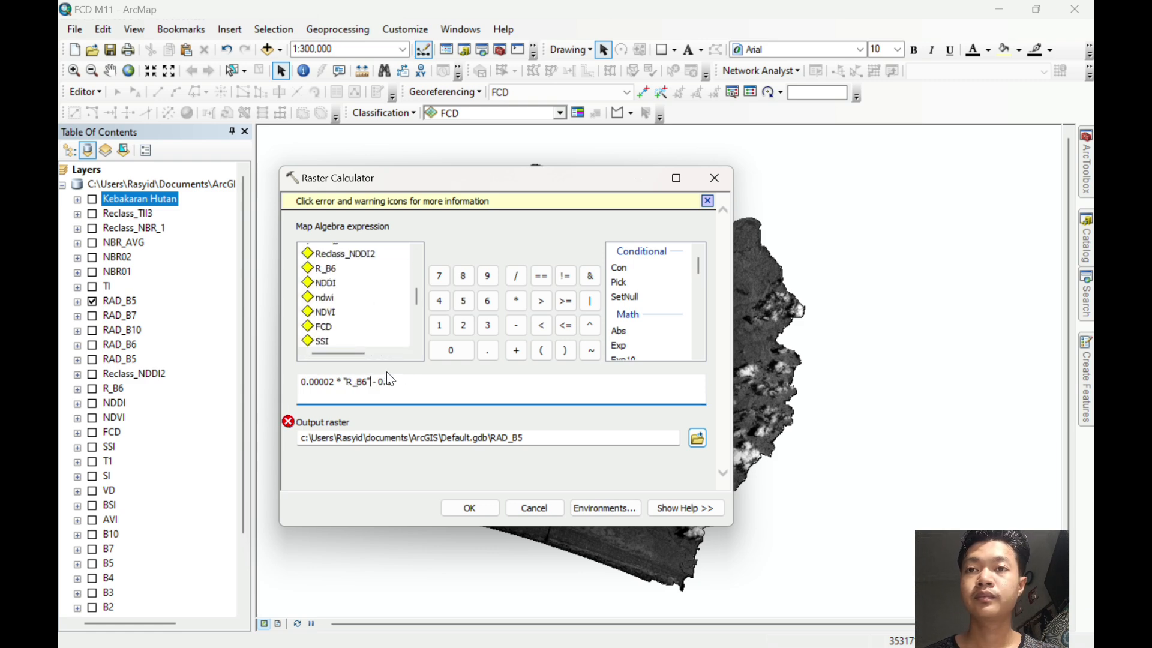
key(BackSpace)
key(BackSpace)
key(BackSpace)
key(BackSpace)
key(BackSpace)
key(BackSpace)
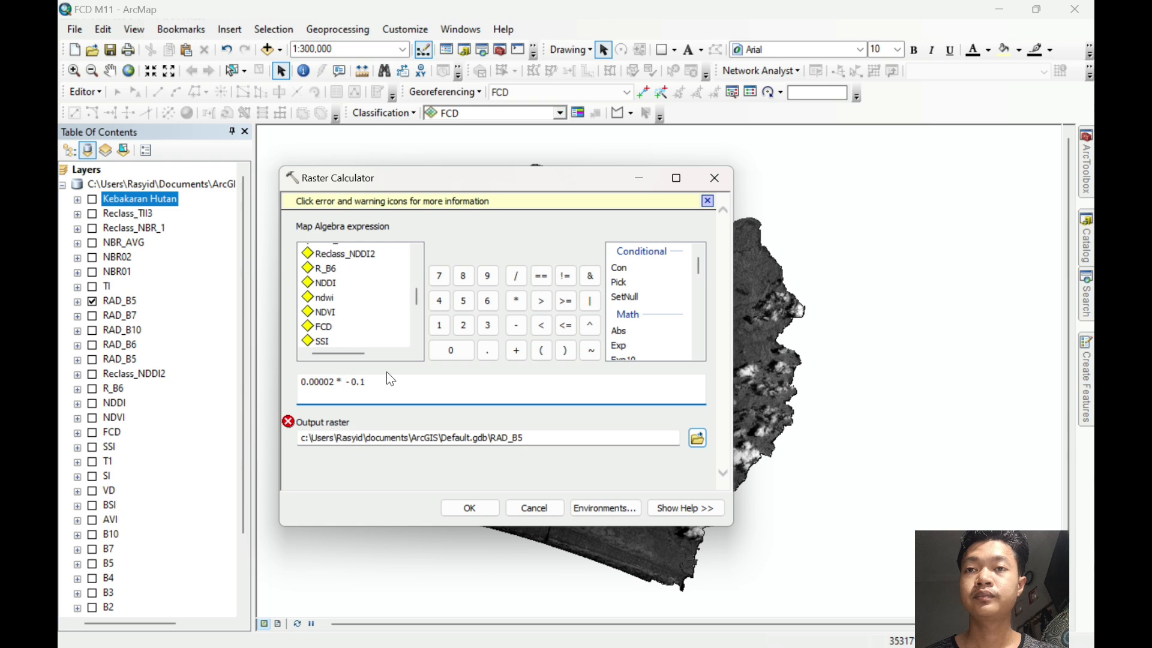
Insert the grouped B7 layer between the multiplier and the - 0.1 term, then close the Raster Calculator without running it.
scroll(348, 354, down, 3)
drag(352, 354, 404, 352)
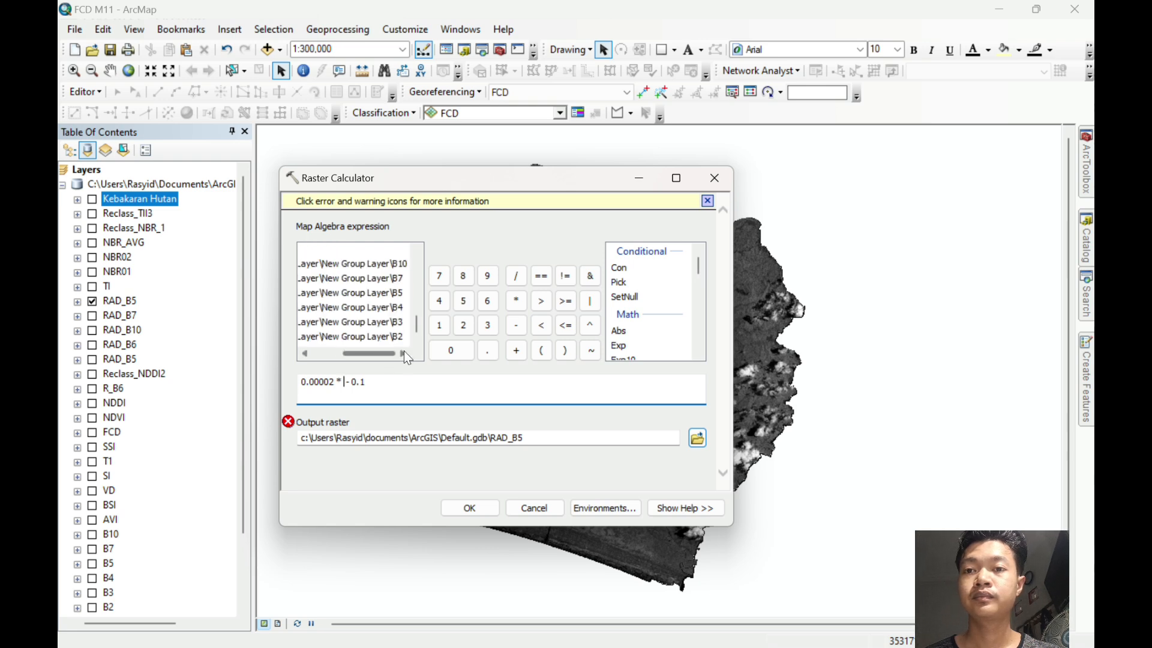
double_click(388, 278)
click(556, 387)
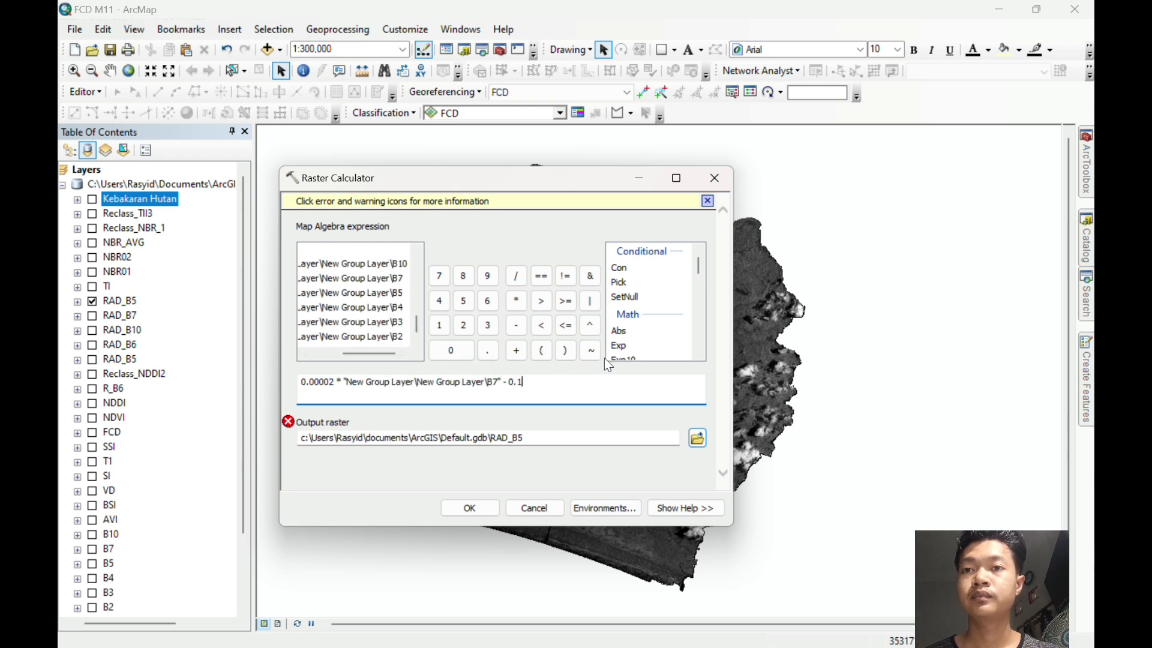
click(714, 178)
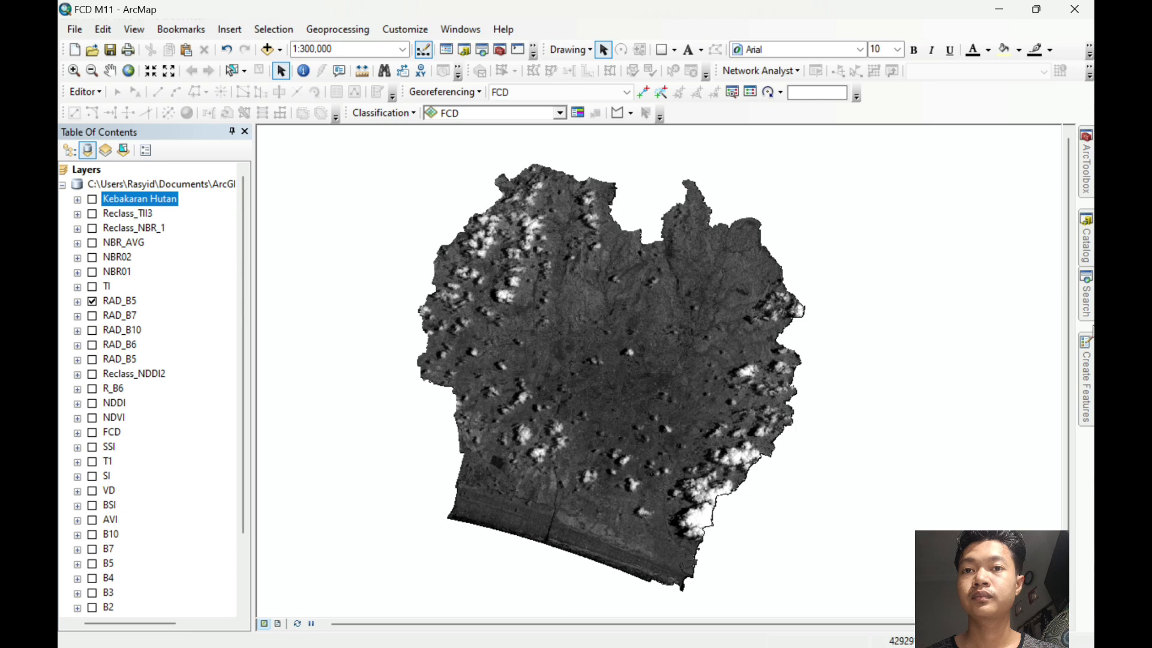
Open Raster Calculator and start the map algebra expression with the multiplier 0.0003342 followed by a multiplication sign.
click(1086, 297)
click(927, 298)
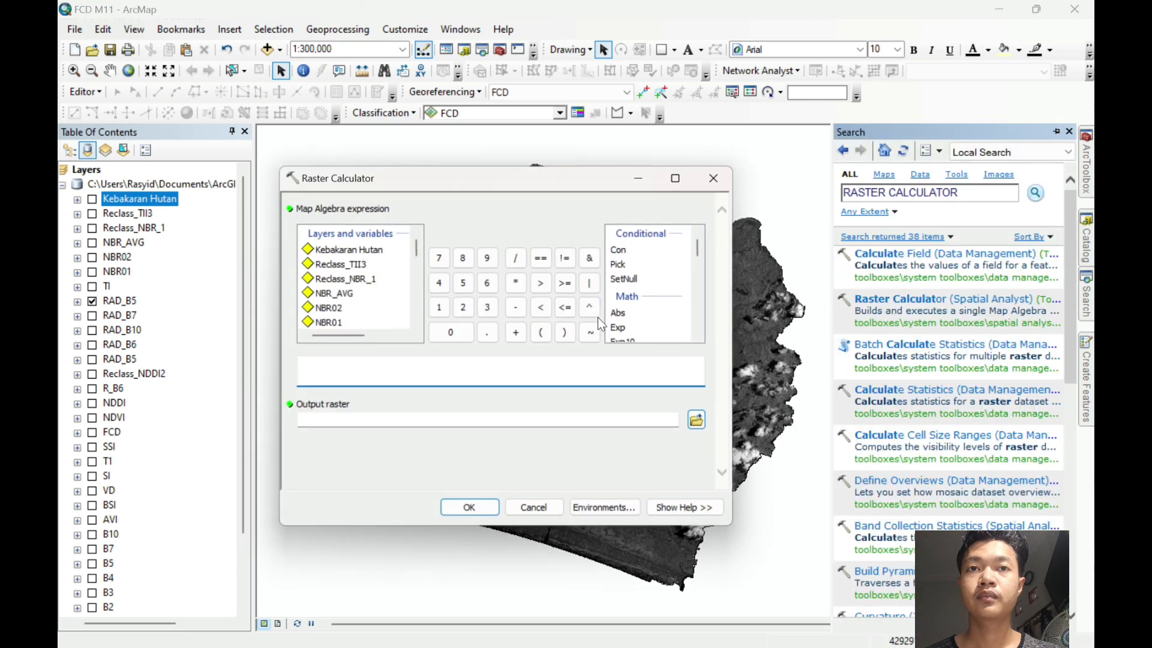
click(449, 378)
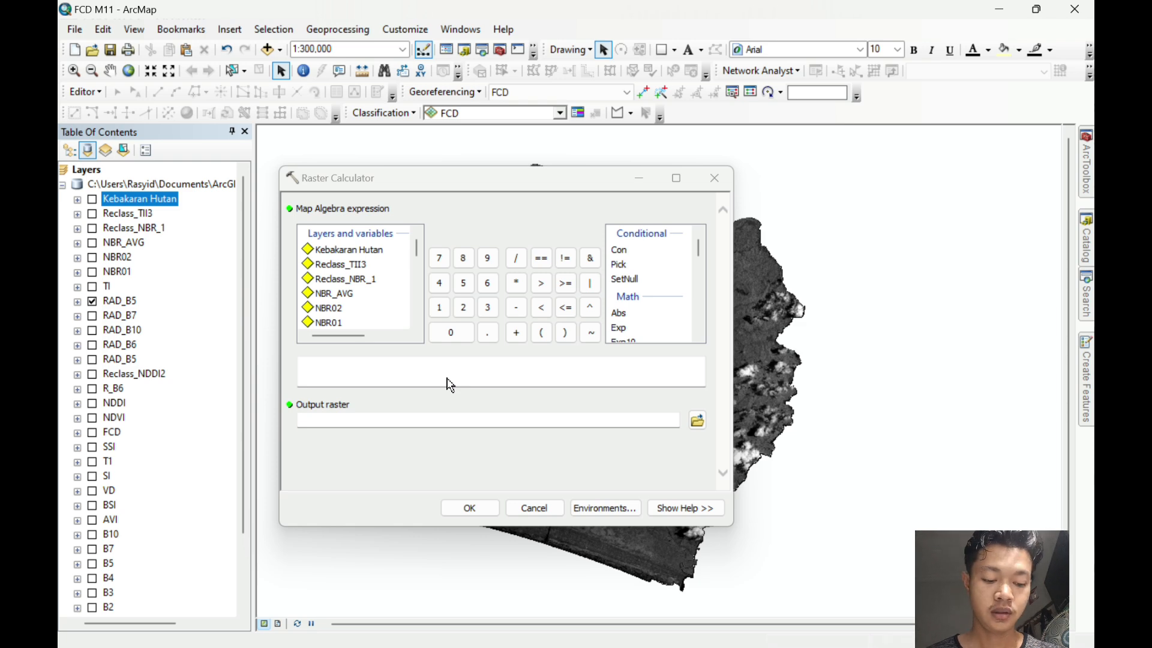
click(470, 363)
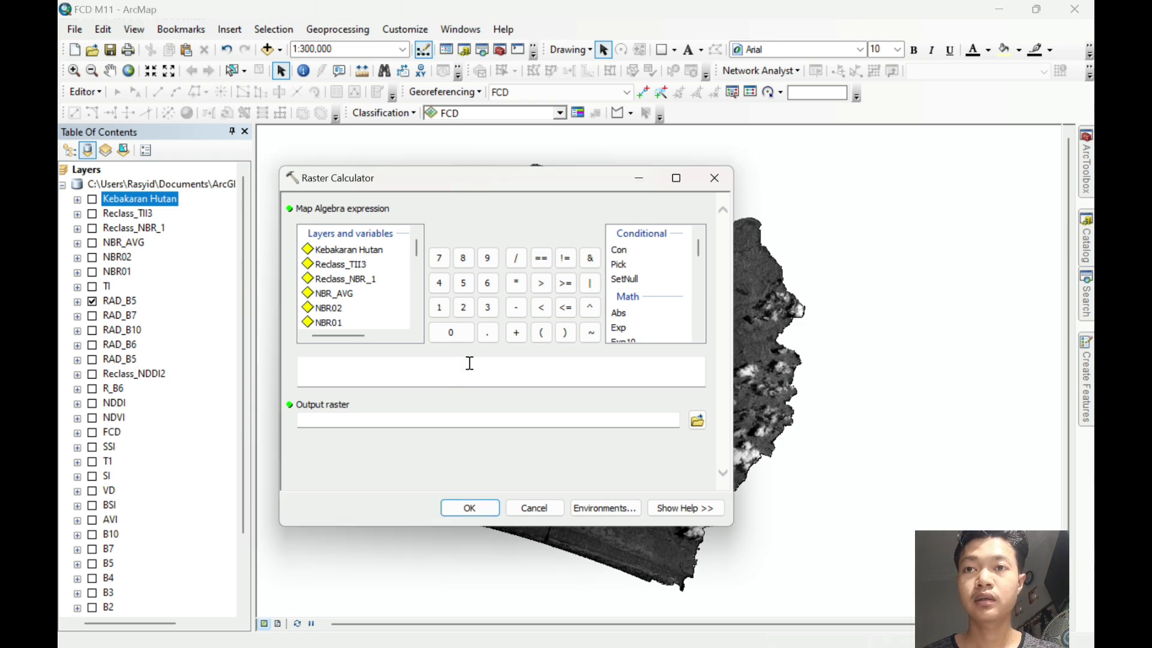
text(0.000)
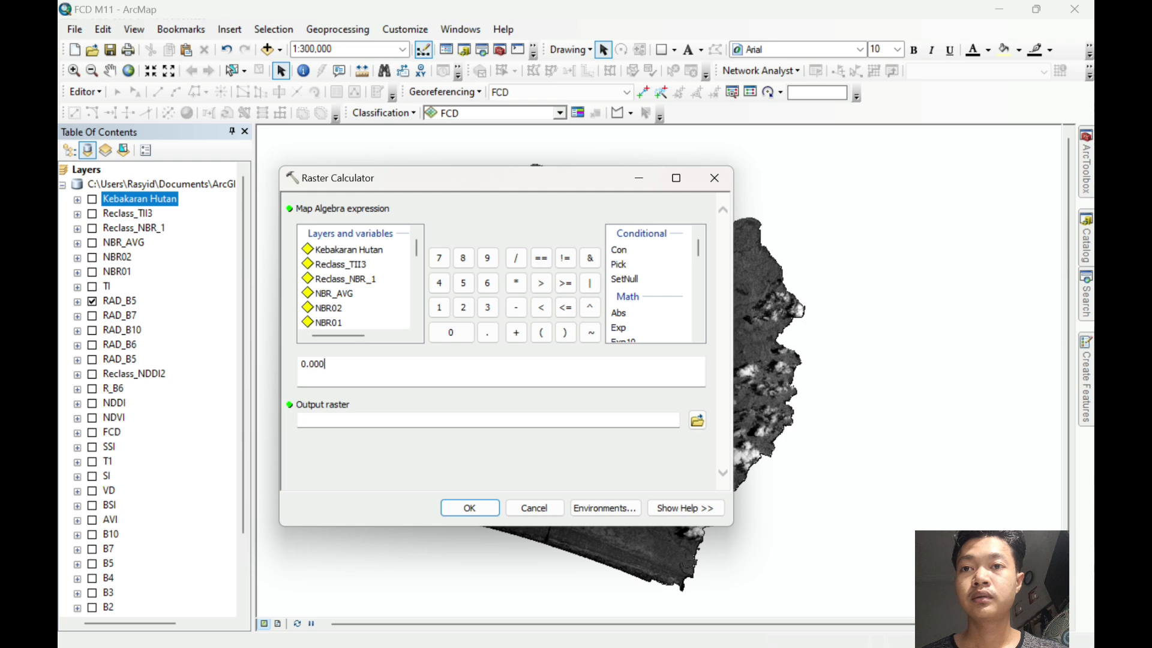
text(3342)
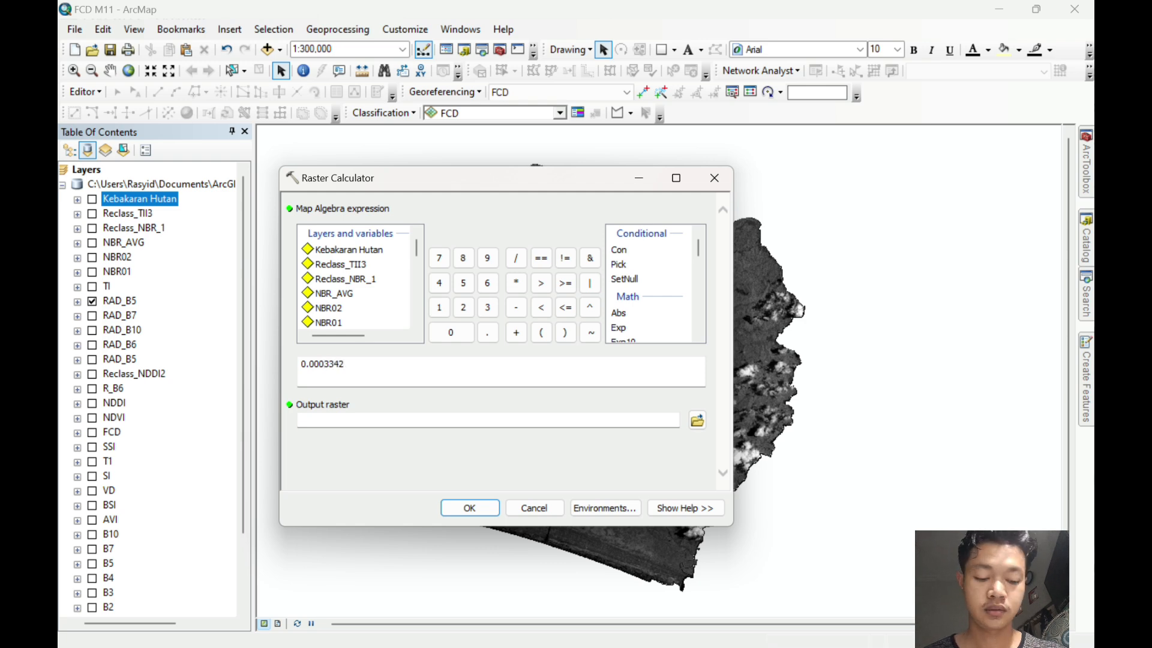
click(516, 283)
Insert the grouped B10 layer after the multiplication sign and add 0.1 to the expression.
scroll(378, 306, down, 4)
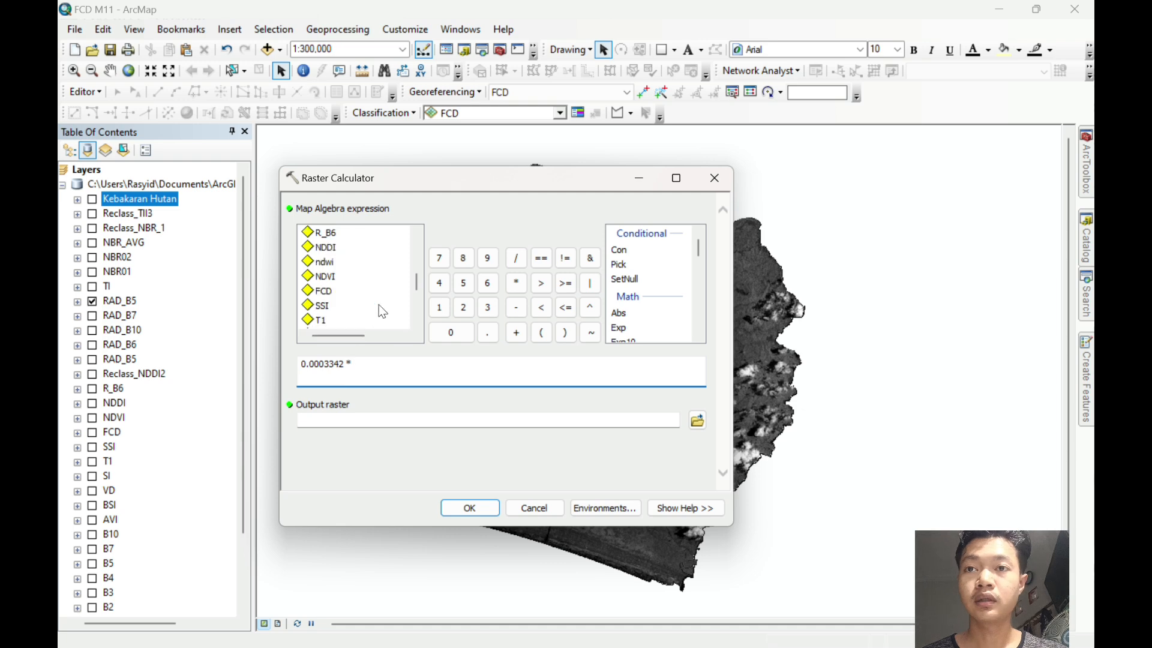
scroll(379, 304, down, 5)
drag(346, 335, 400, 335)
double_click(396, 246)
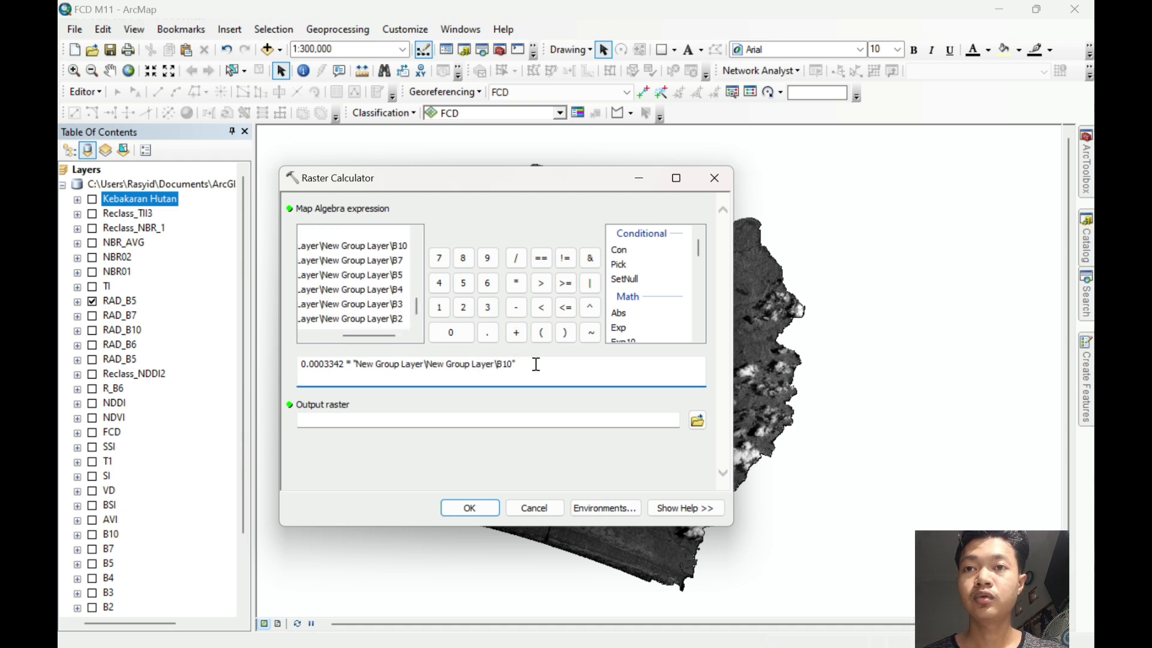
click(516, 332)
click(451, 332)
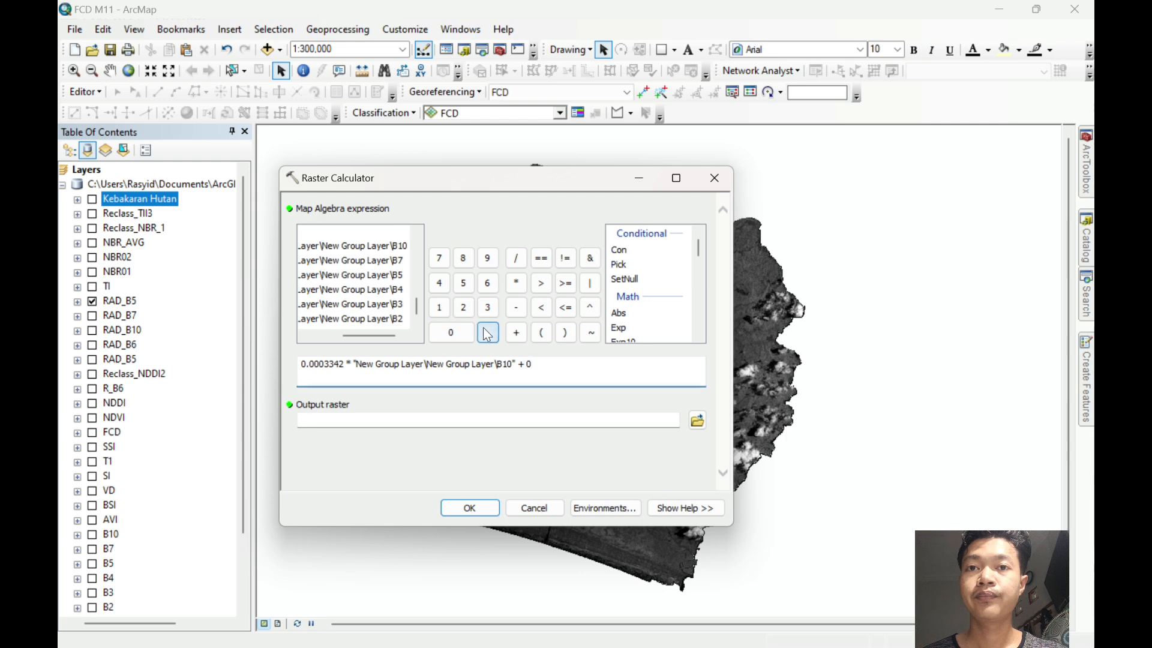
click(487, 332)
click(440, 308)
Replace the default output raster name with RAD_B10 in default.gdb, then close the Raster Calculator without running it.
click(551, 420)
key(BackSpace)
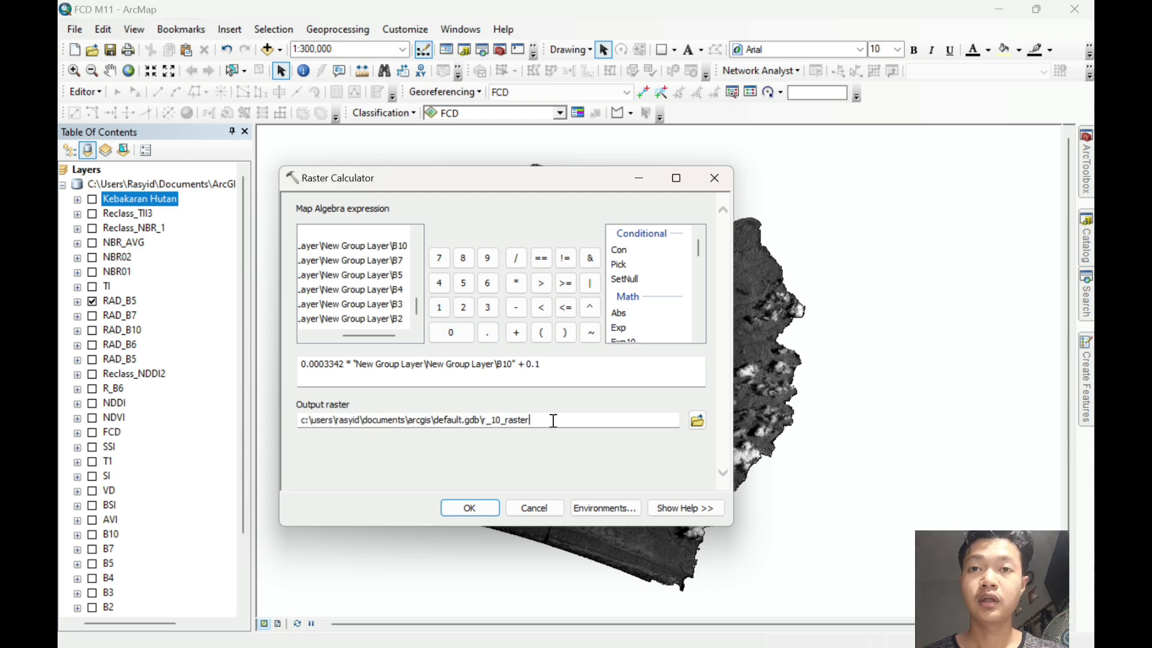
key(BackSpace)
key(BackSpace)
key(BackSpace)
key(BackSpace)
key(BackSpace)
key(BackSpace)
key(BackSpace)
key(BackSpace)
key(BackSpace)
key(BackSpace)
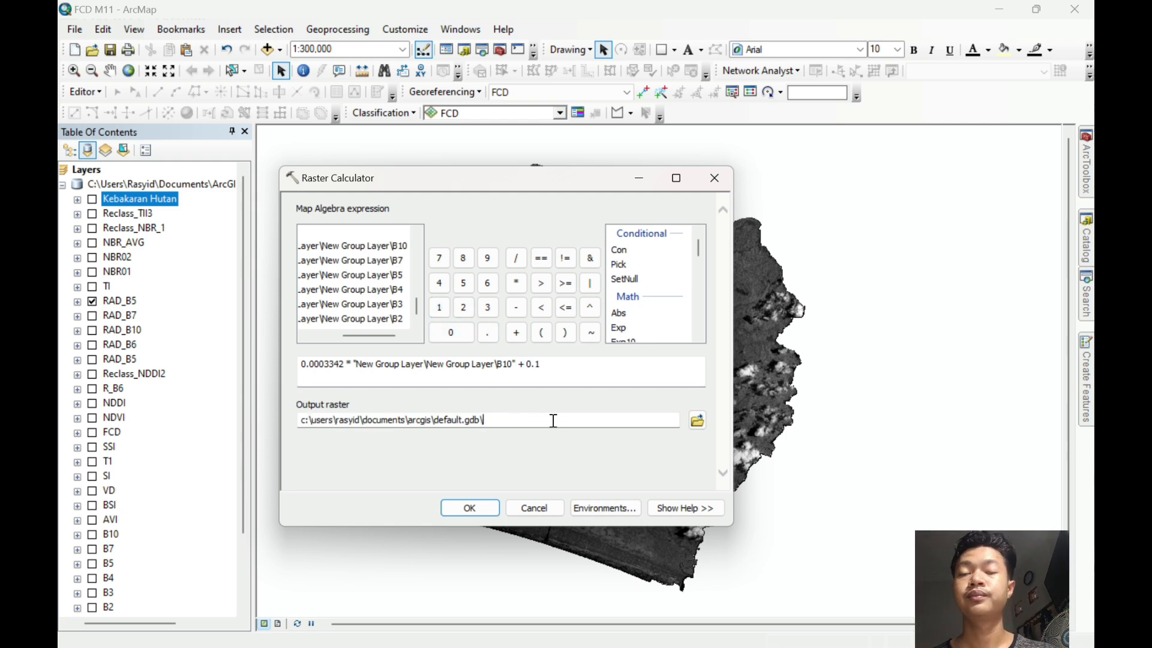
key(Caps_Lock)
key(Caps_Lock)
text(RAD)
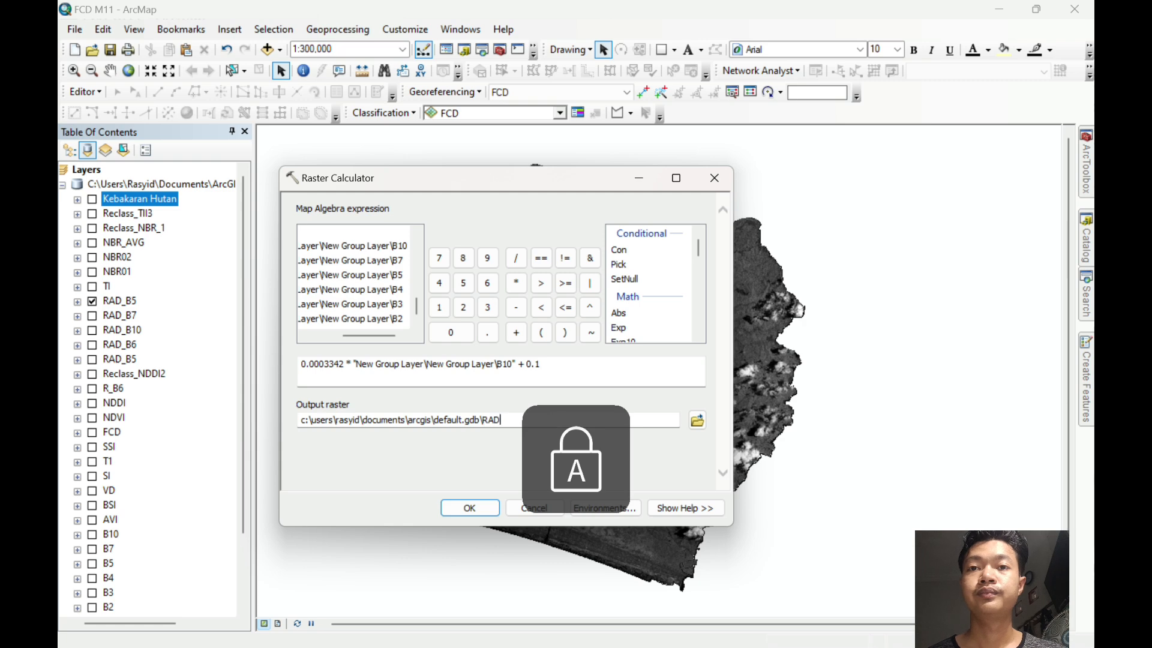
text(_B)
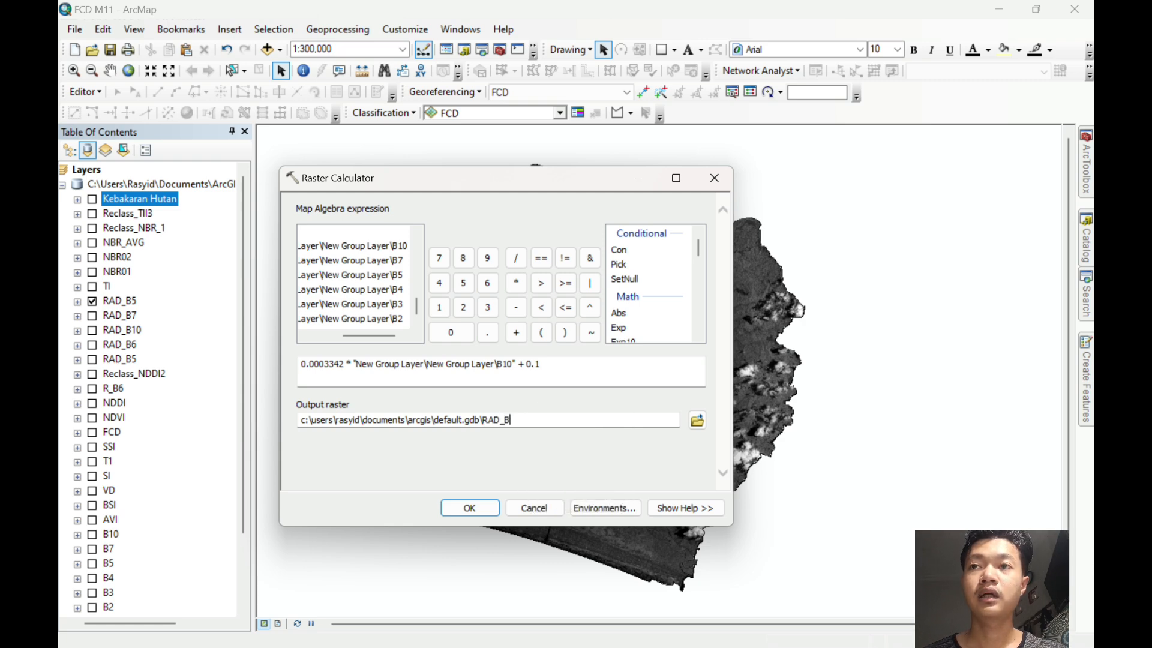
text(10)
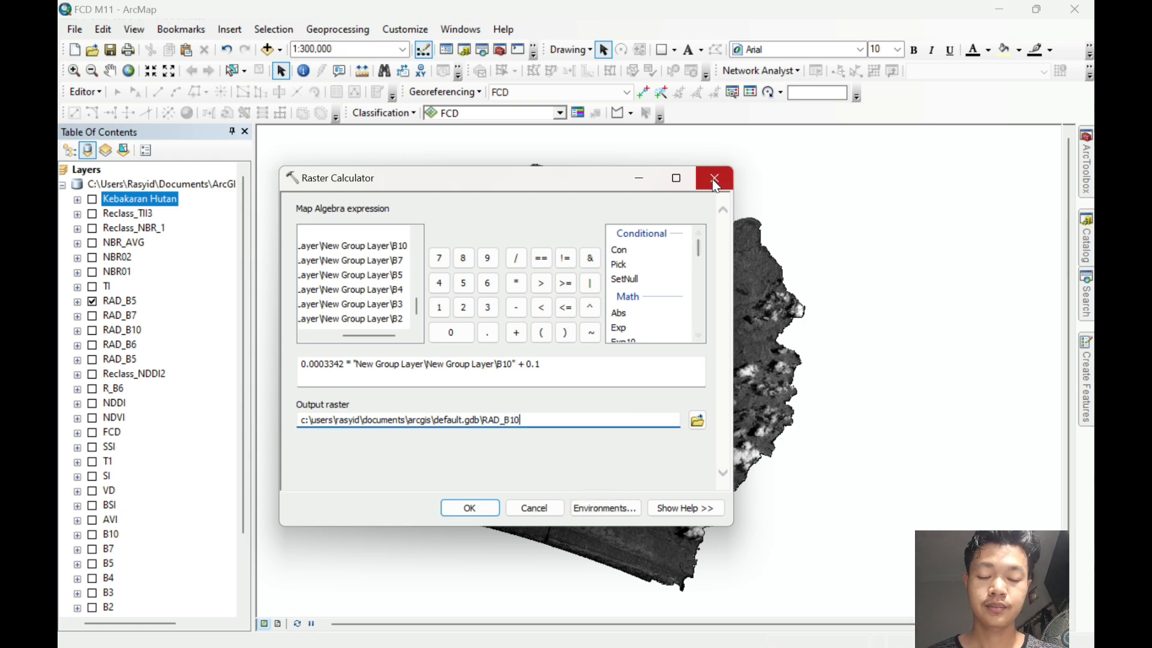
click(714, 178)
Turn on the RAD_B7, RAD_B10, RAD_B6 and lower RAD_B5 layers, and select RAD_B10.
click(92, 315)
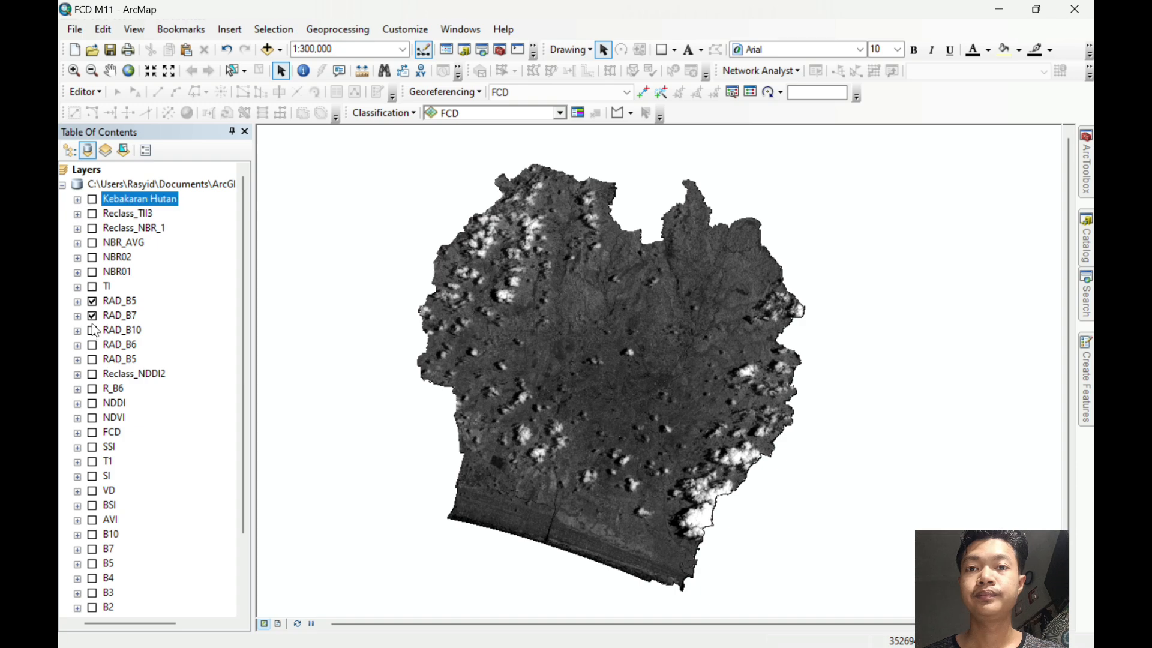
click(92, 330)
click(93, 345)
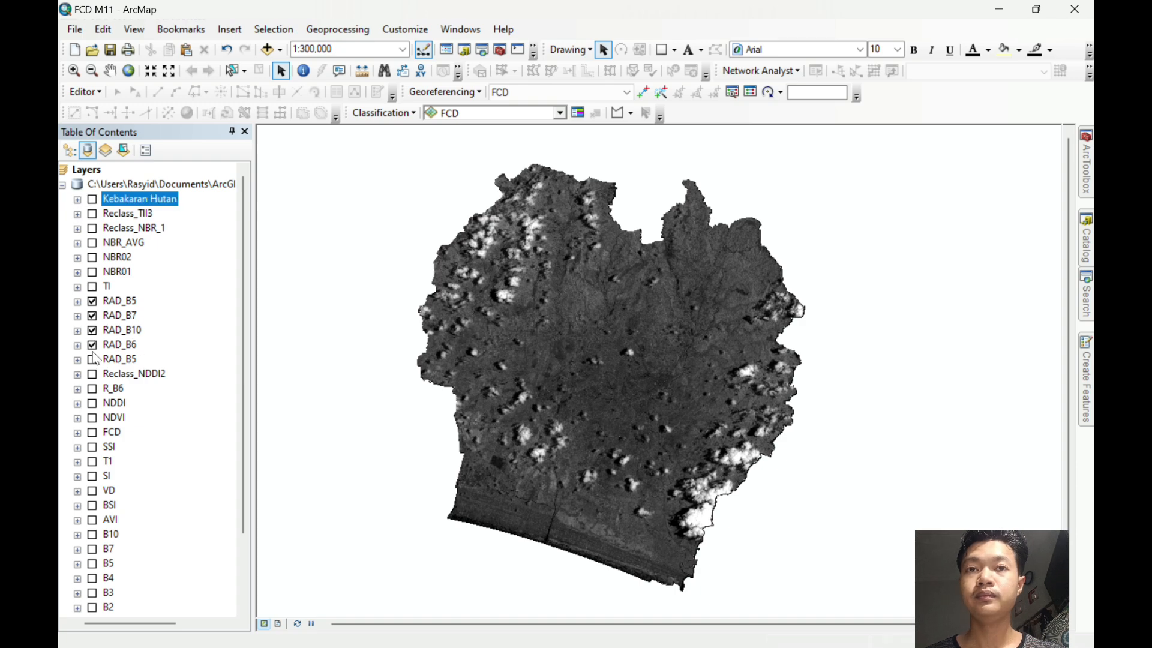
click(192, 329)
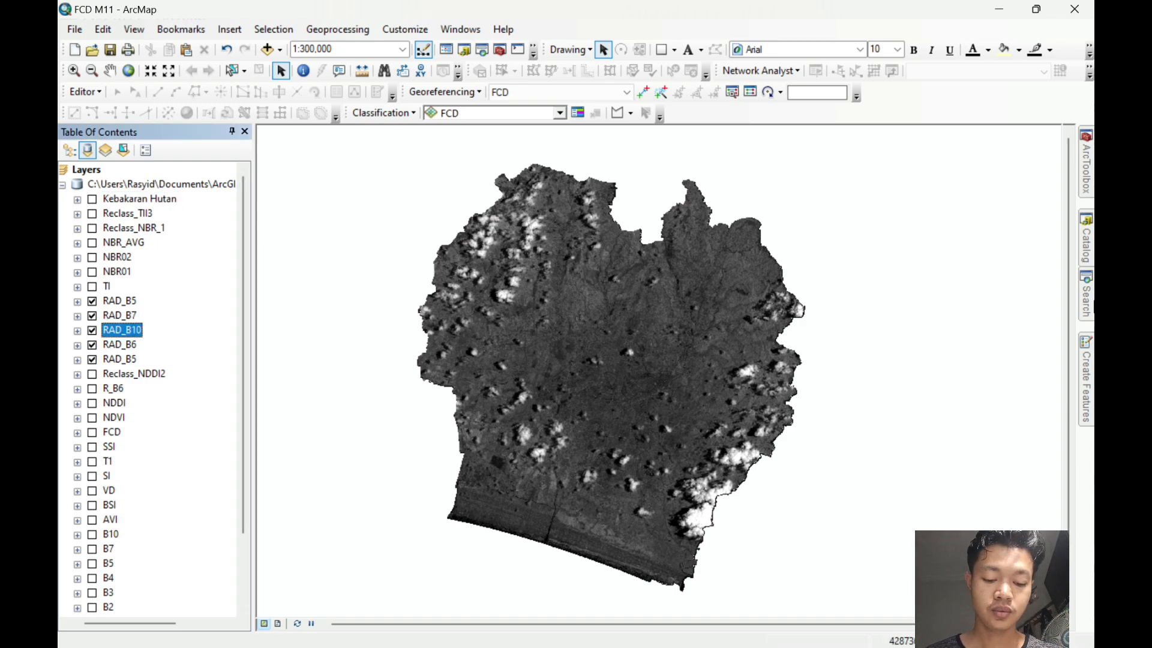
Open Raster Calculator again and start an expression dividing 1321.0789 by the Ln function.
mouse_move(1089, 303)
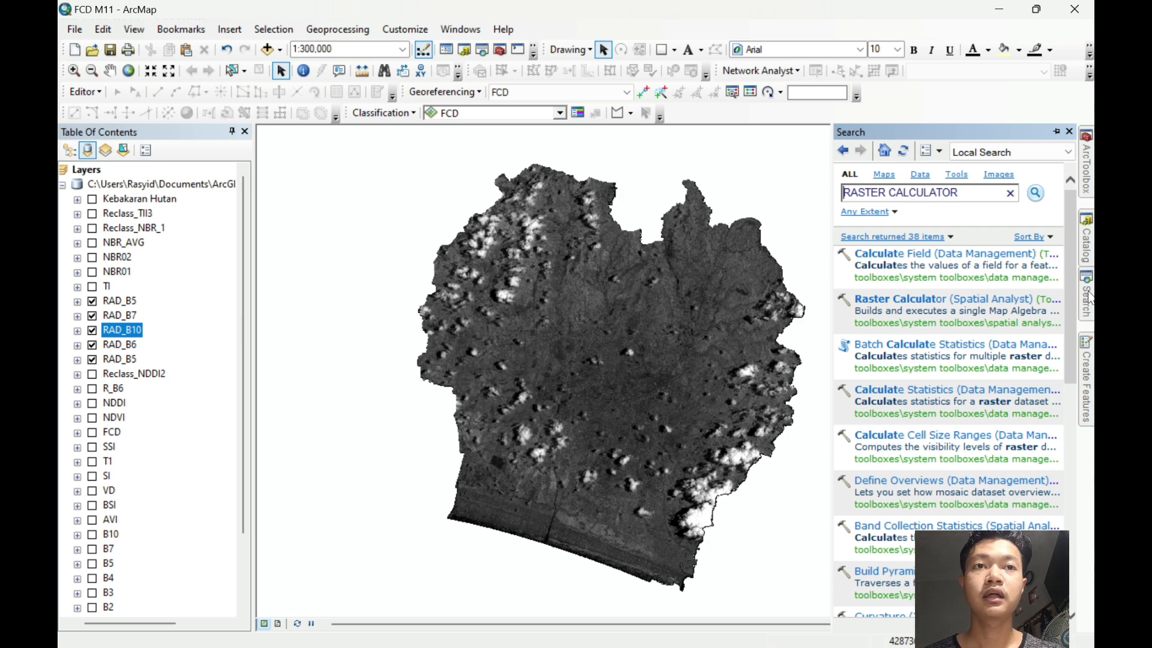
click(953, 300)
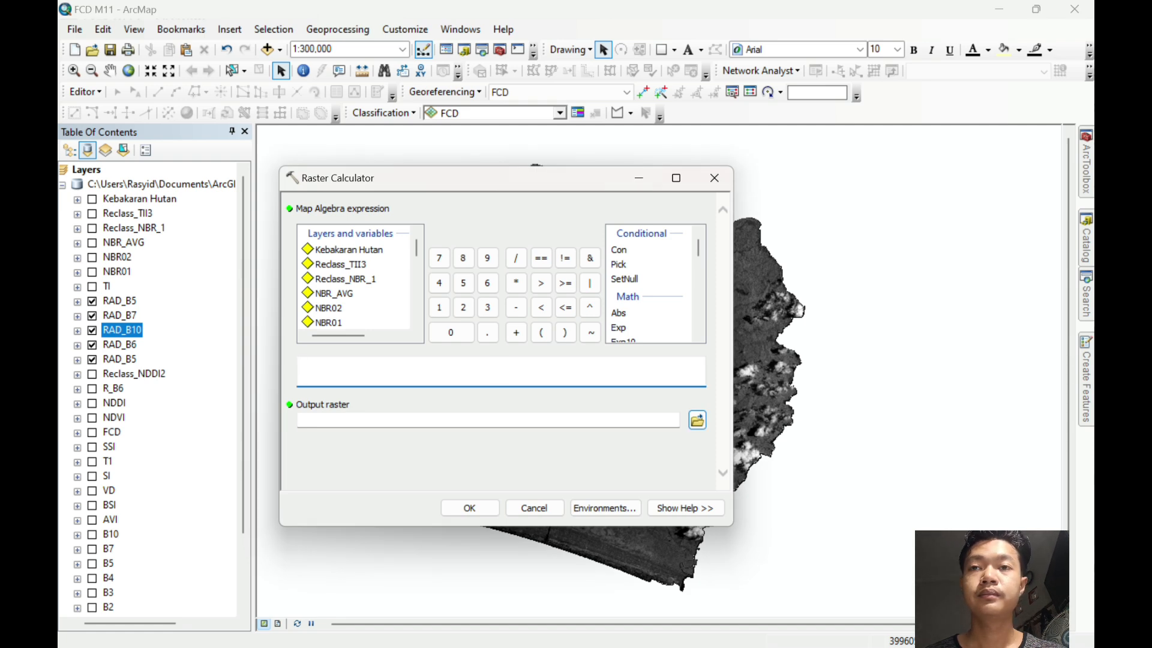
text(1321)
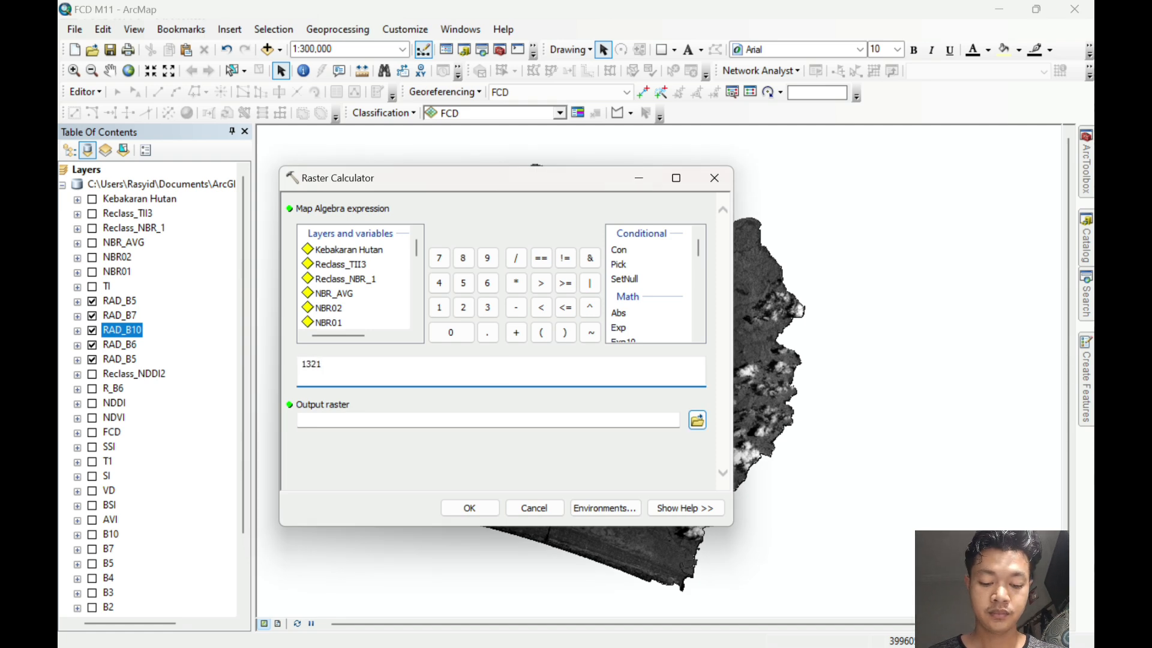
text(.0)
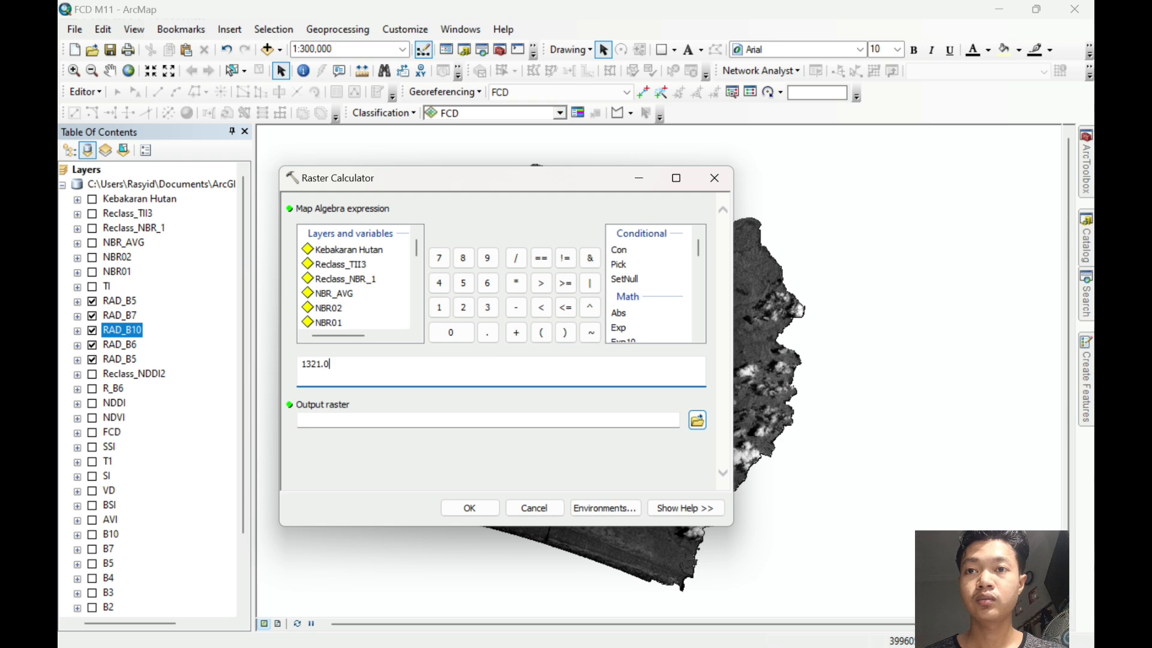
text(789)
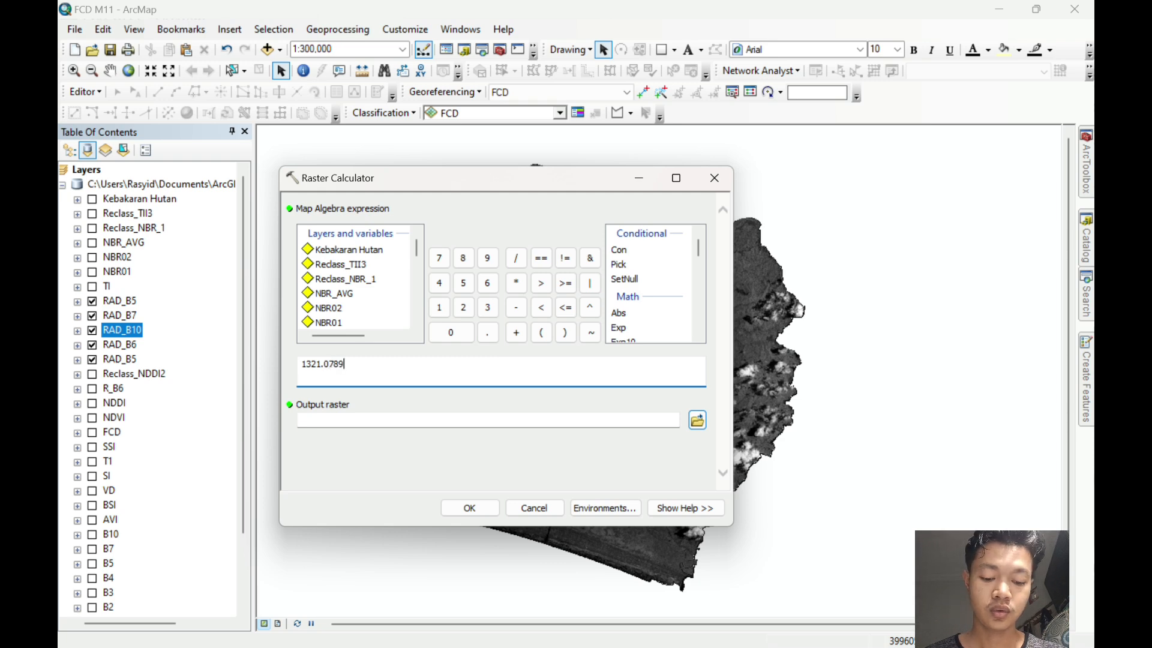
click(516, 258)
scroll(651, 288, down, 3)
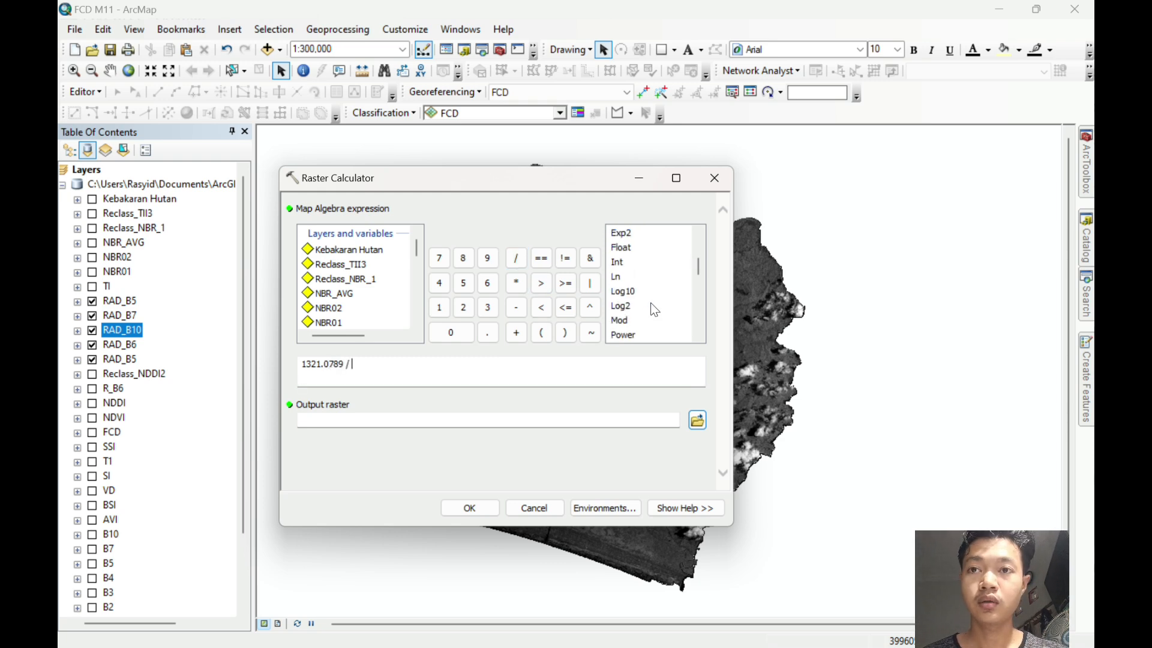
click(616, 278)
double_click(617, 278)
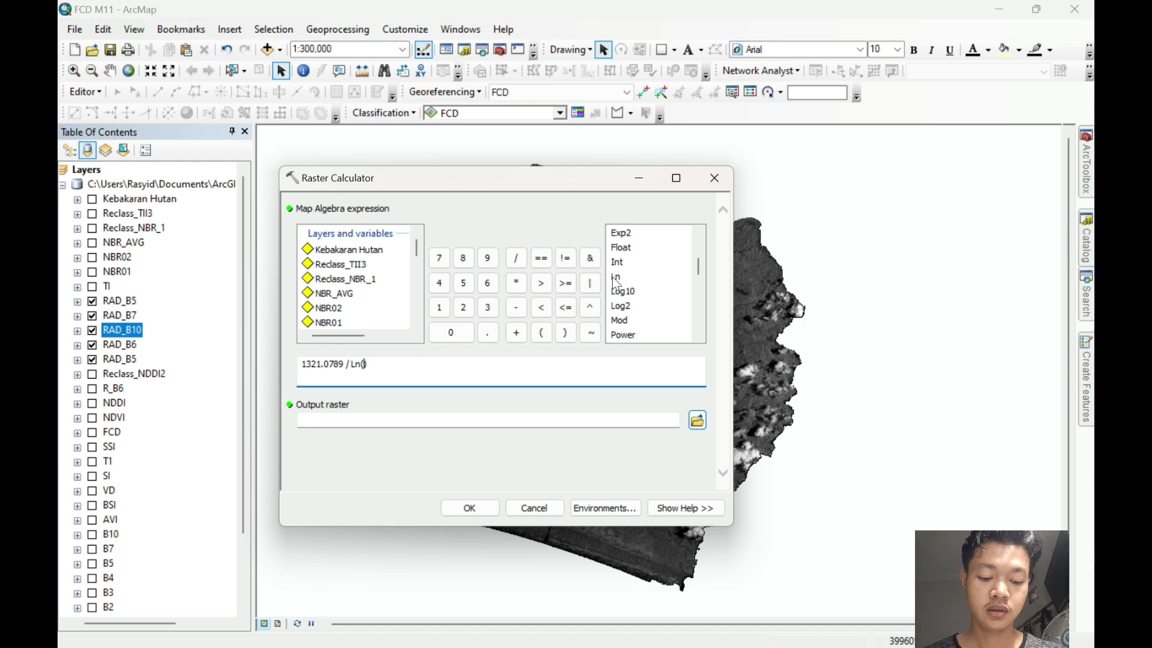
Enter 774.8853 inside the parentheses of the Ln function.
click(444, 258)
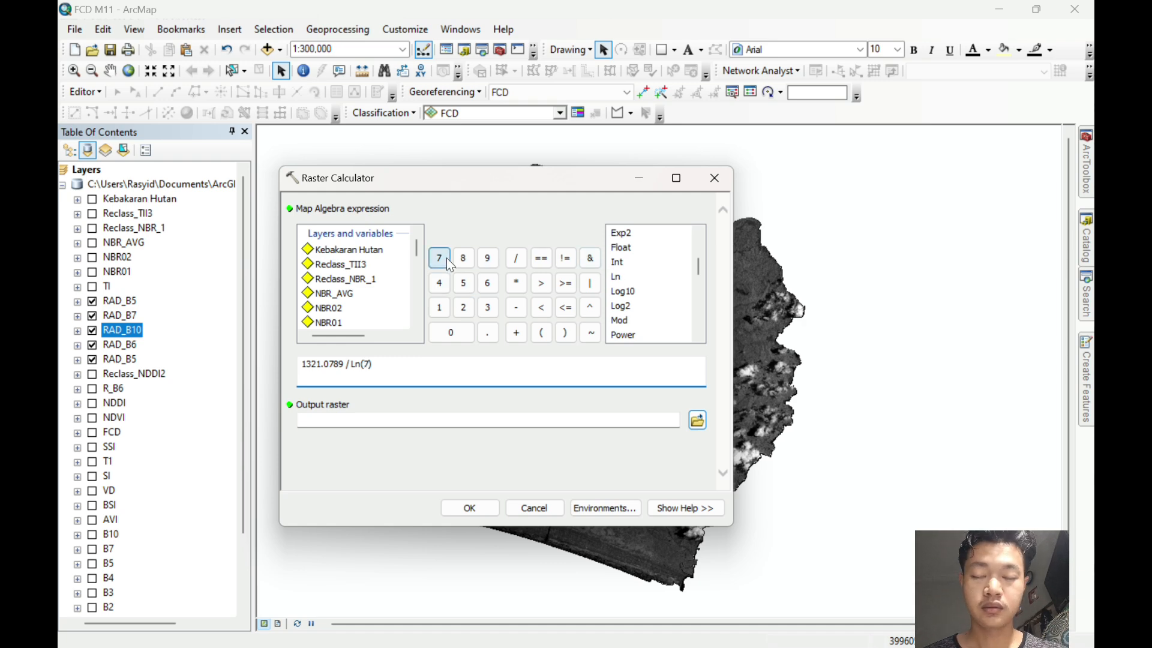
click(444, 258)
click(449, 285)
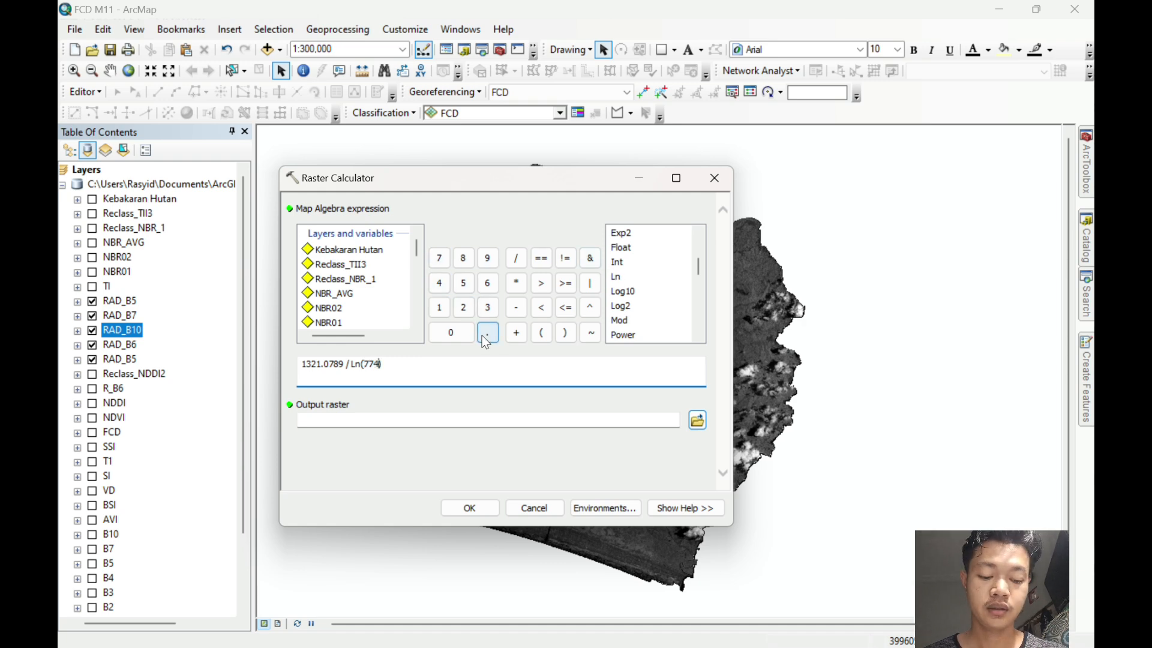
click(488, 333)
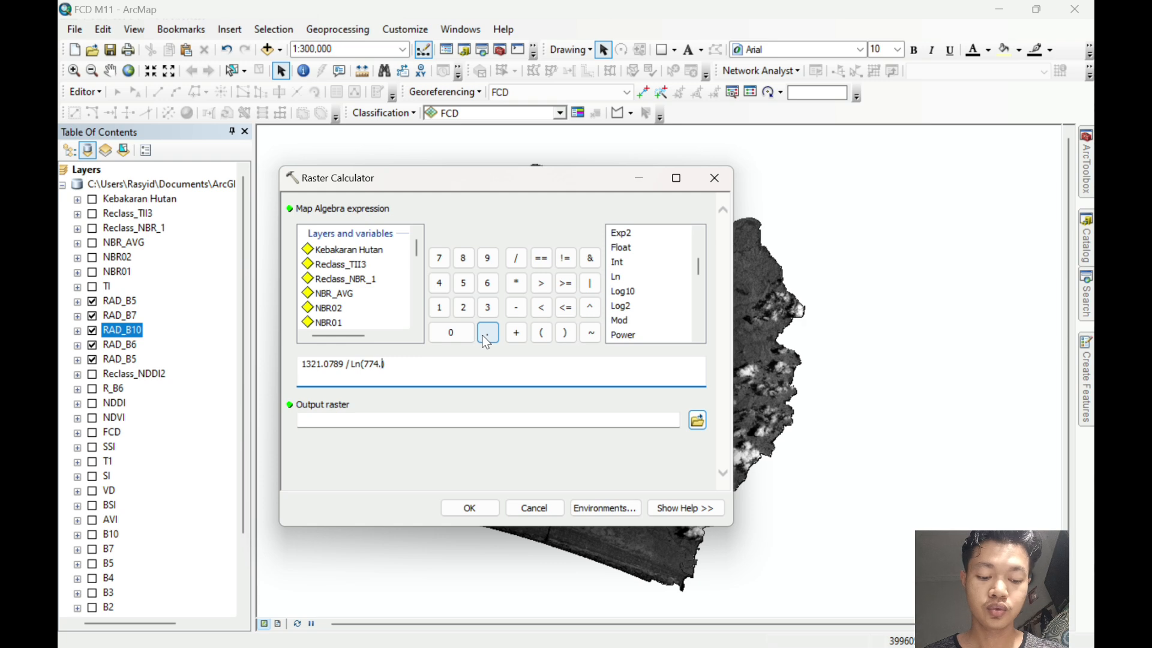
click(463, 258)
click(463, 258)
click(468, 288)
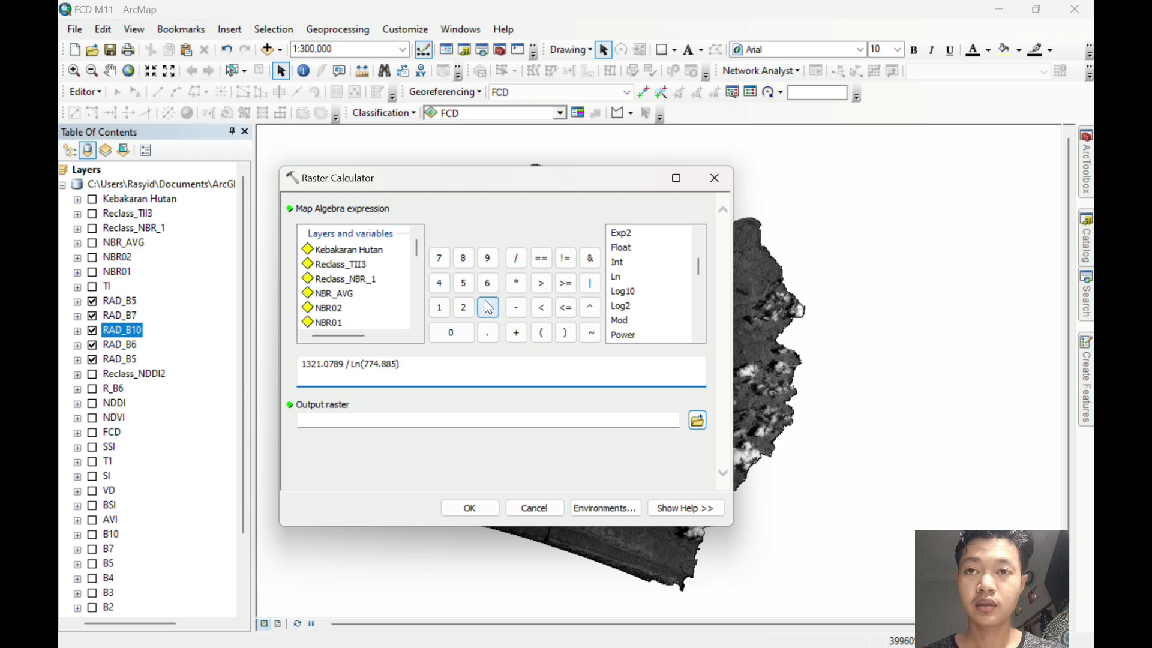
click(487, 307)
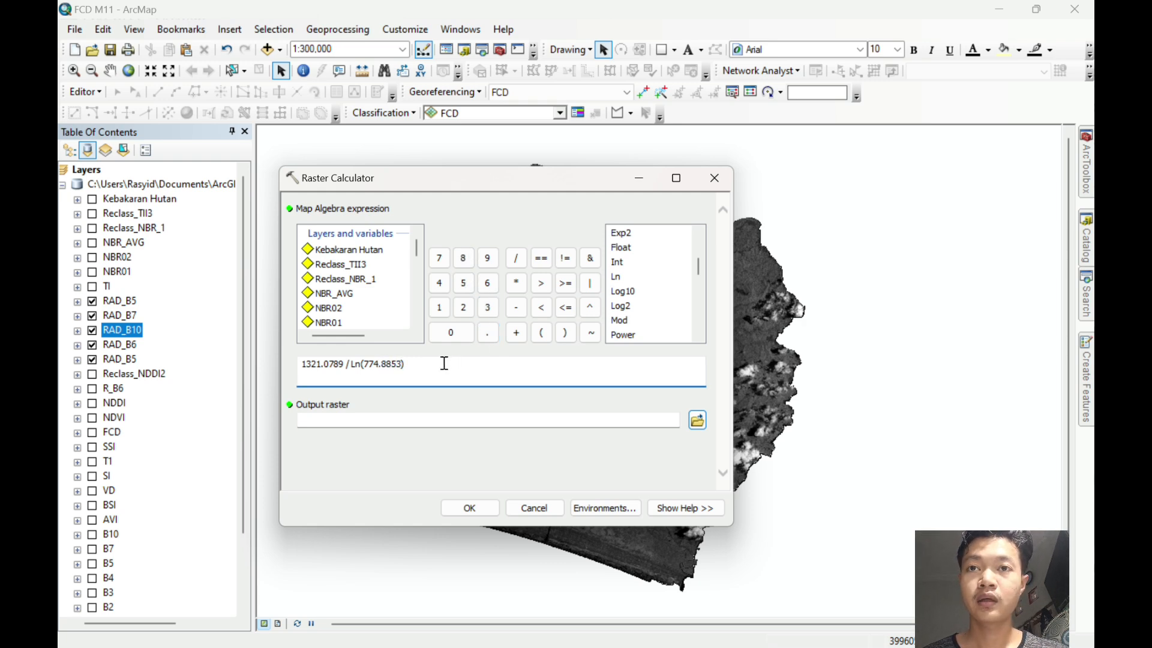
Divide the constant inside the Ln function by the RAD_B10 layer.
click(514, 262)
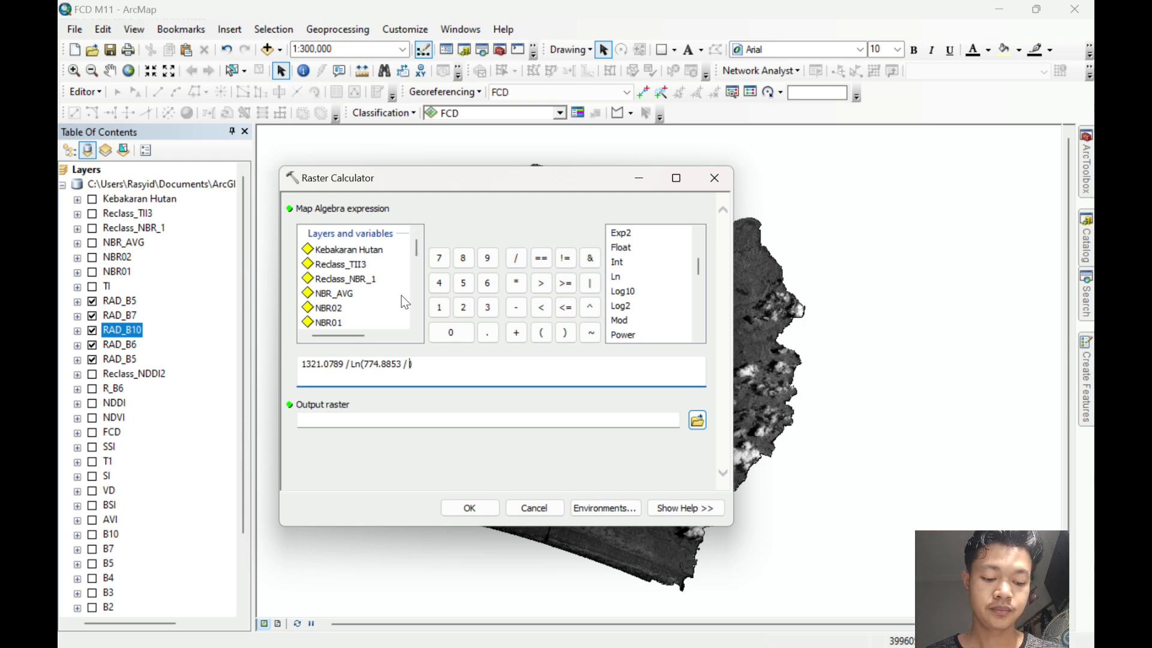
scroll(379, 306, down, 1)
scroll(376, 297, down, 2)
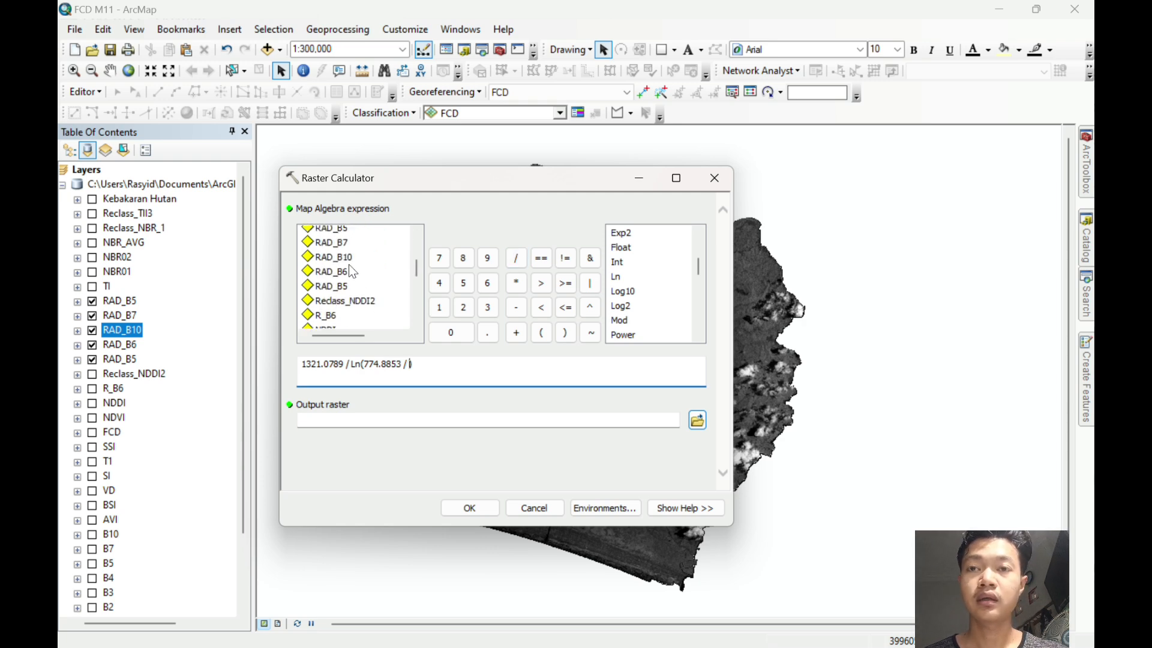
double_click(351, 258)
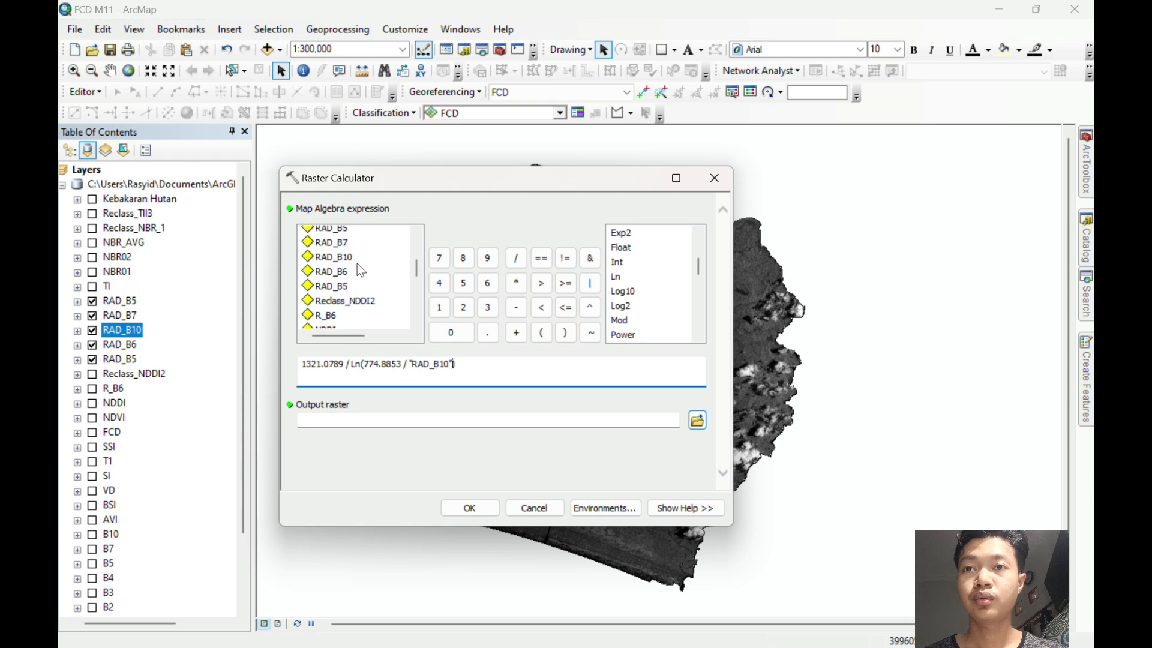
Subtract 273.15 from the brightness temperature expression, outside the closing parenthesis of the Ln function.
click(470, 363)
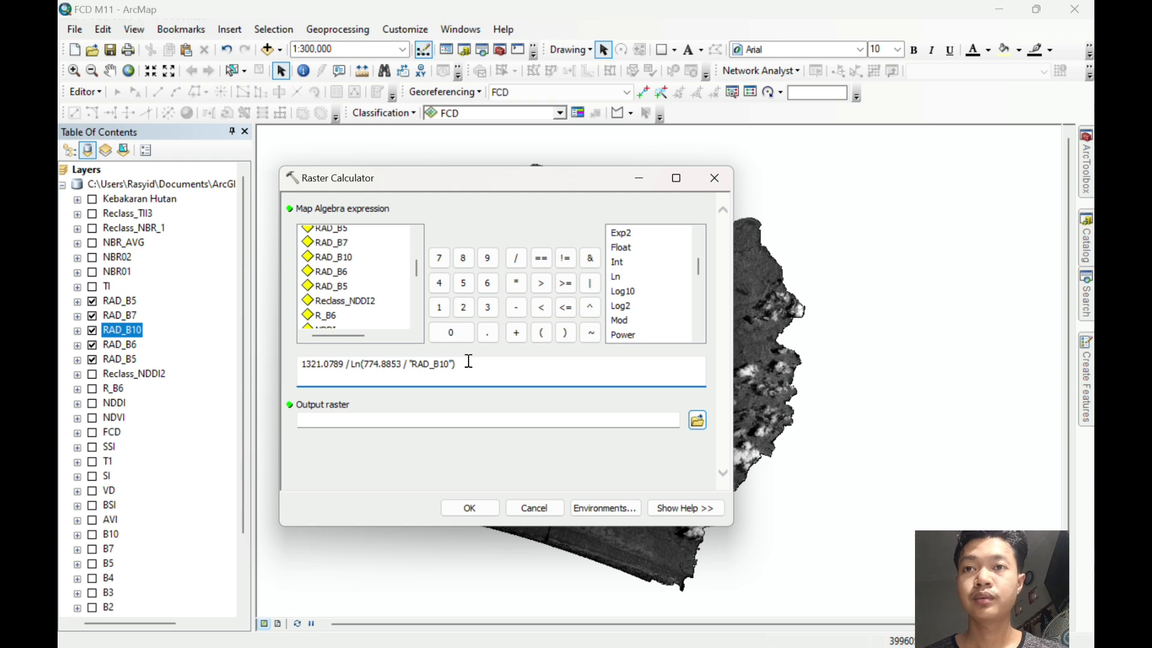
click(464, 308)
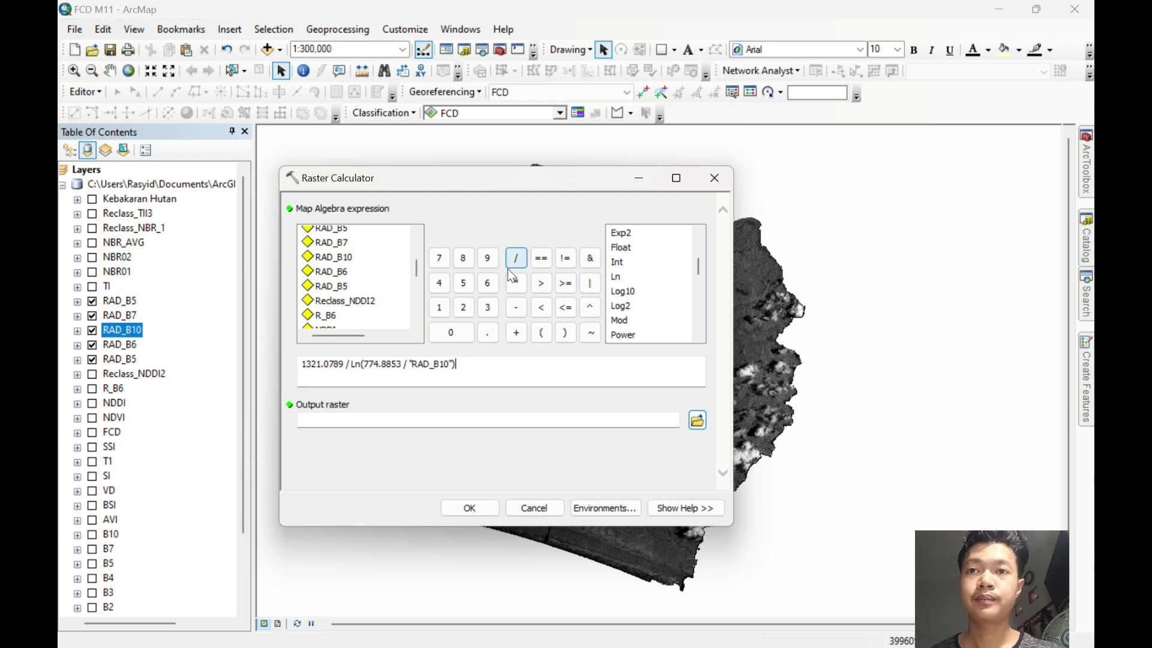
click(516, 309)
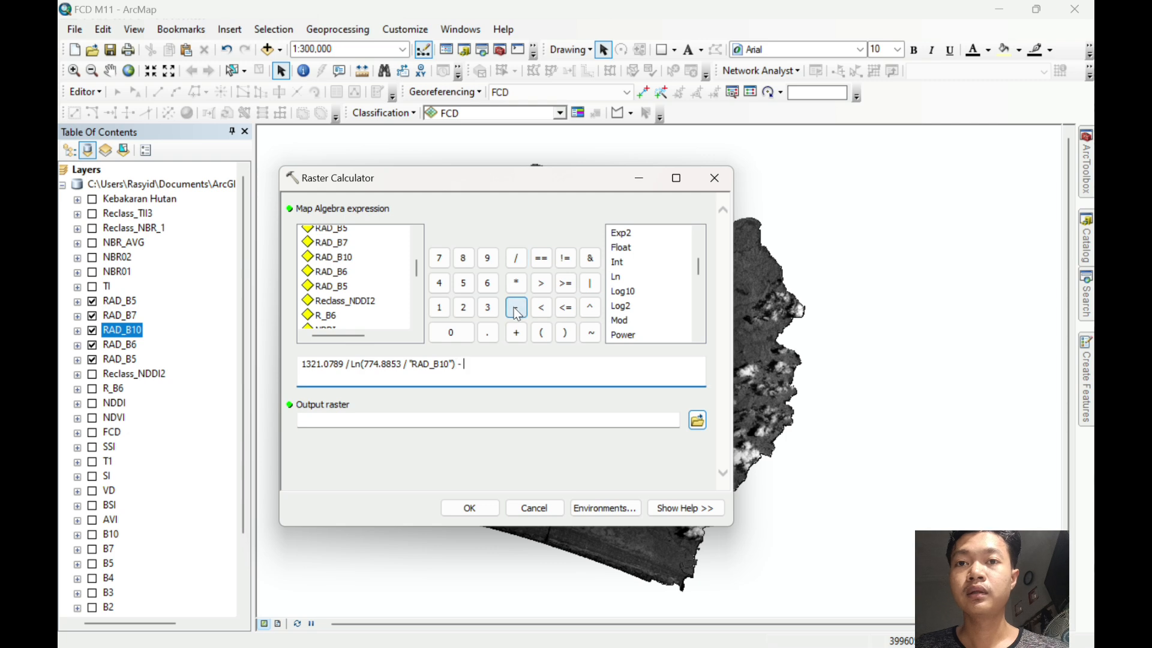
click(463, 308)
click(439, 258)
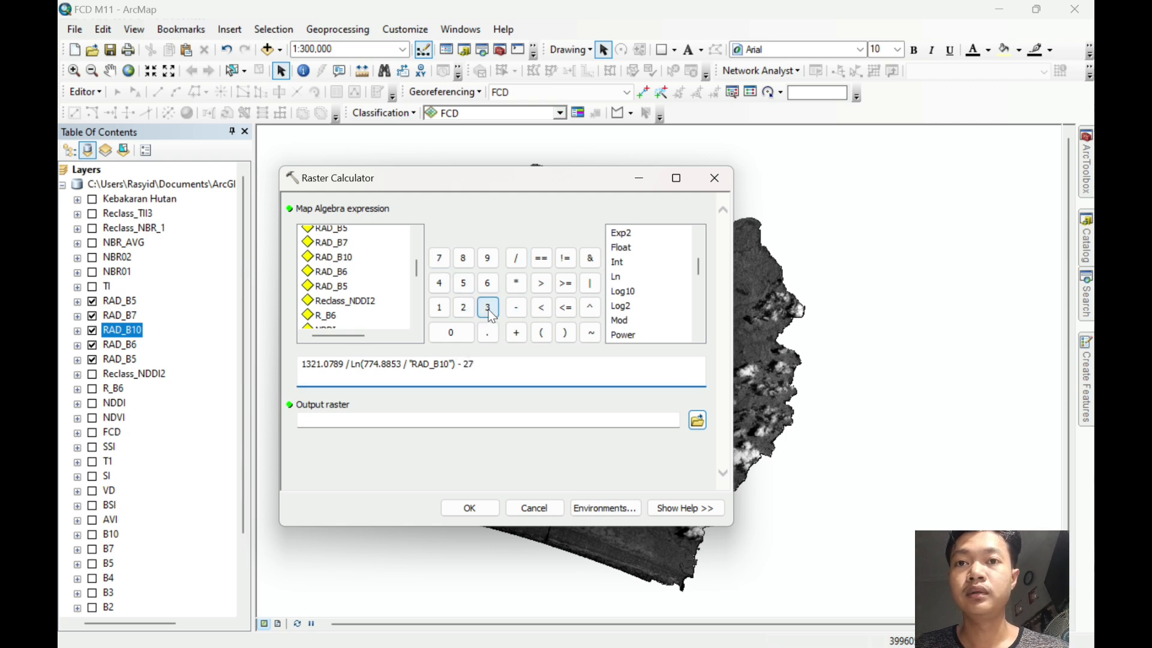
click(489, 312)
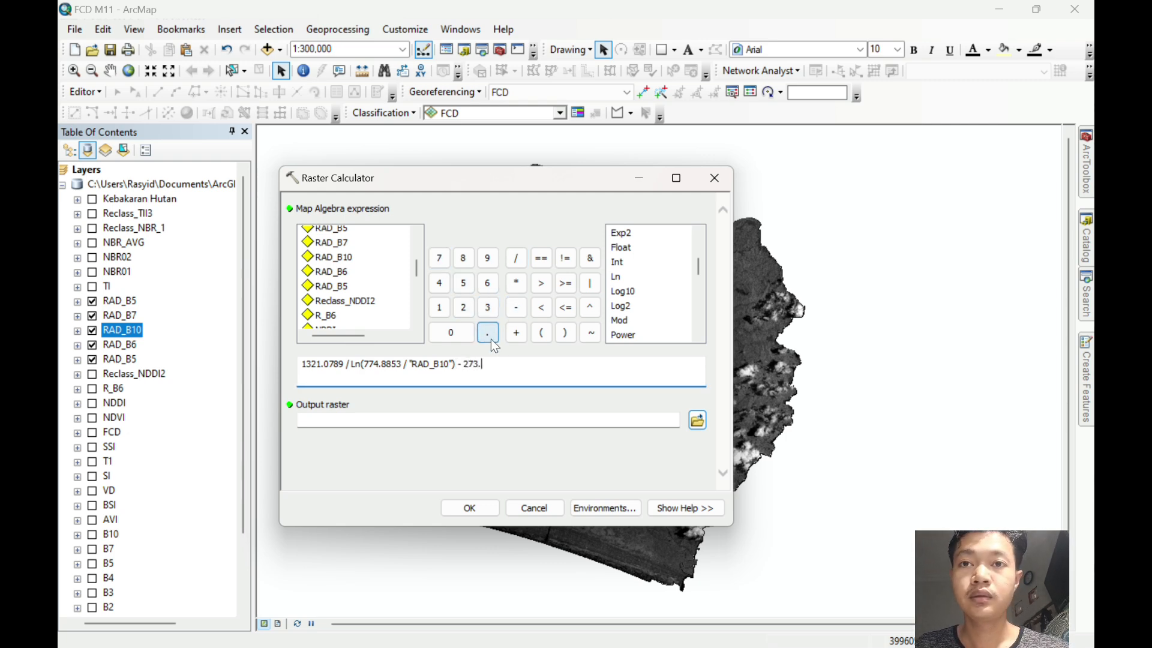
click(490, 336)
click(439, 309)
click(462, 285)
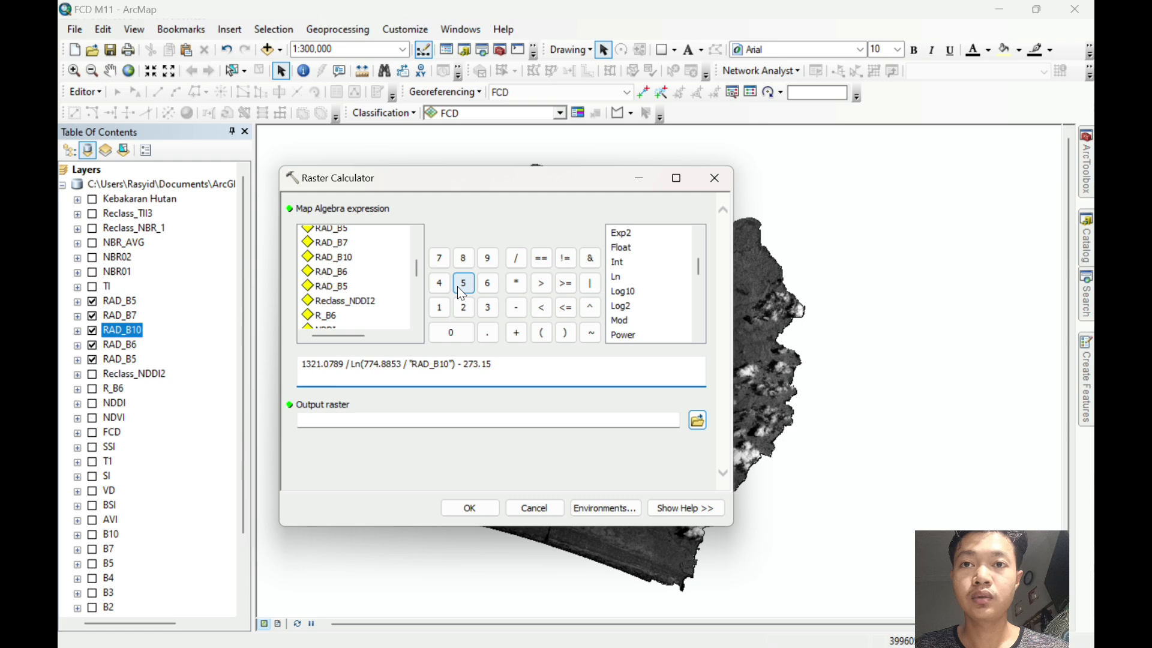
Name the output raster TI in default.gdb and close Raster Calculator without running it.
click(543, 418)
key(BackSpace)
key(BackSpace)
key(BackSpace)
key(BackSpace)
key(BackSpace)
key(BackSpace)
key(BackSpace)
key(BackSpace)
key(BackSpace)
key(BackSpace)
key(BackSpace)
key(BackSpace)
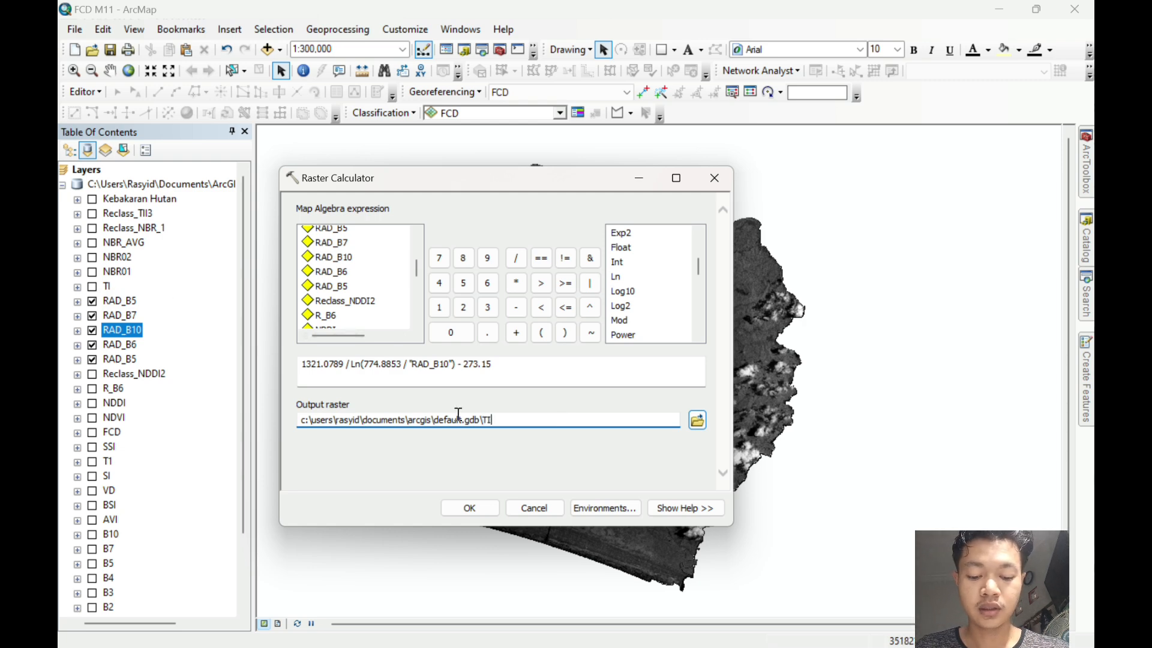
text(TI)
click(714, 178)
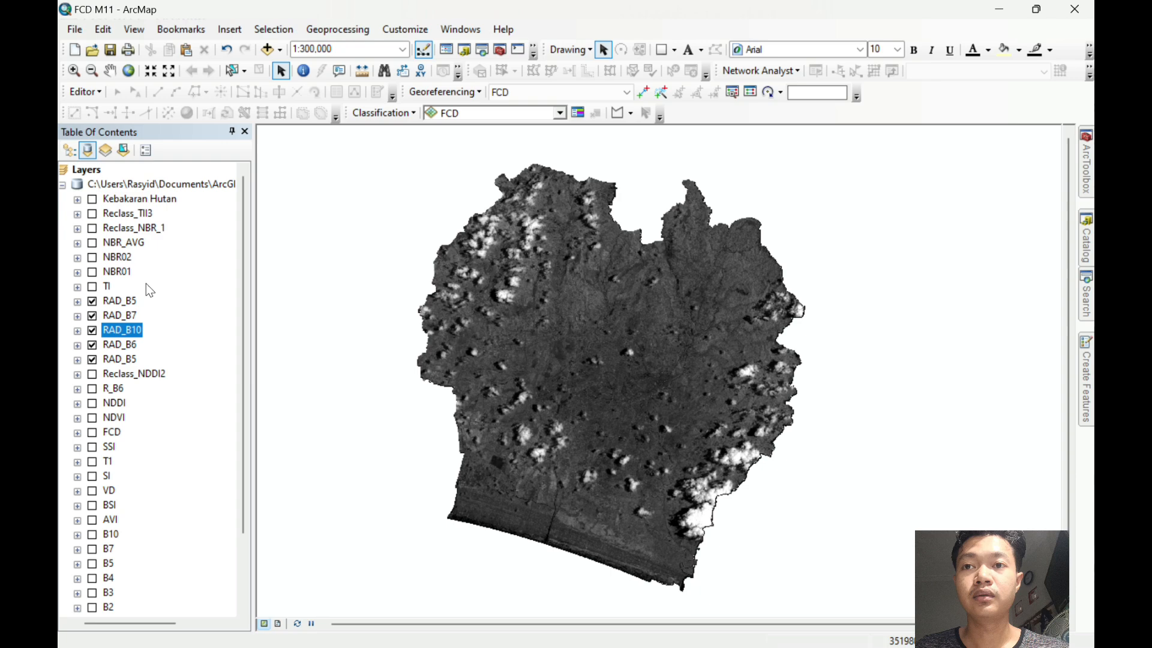
Turn on the TI layer and turn off RAD_B7, RAD_B10, RAD_B6 and both RAD_B5 layers.
click(92, 287)
click(92, 301)
click(92, 315)
click(91, 330)
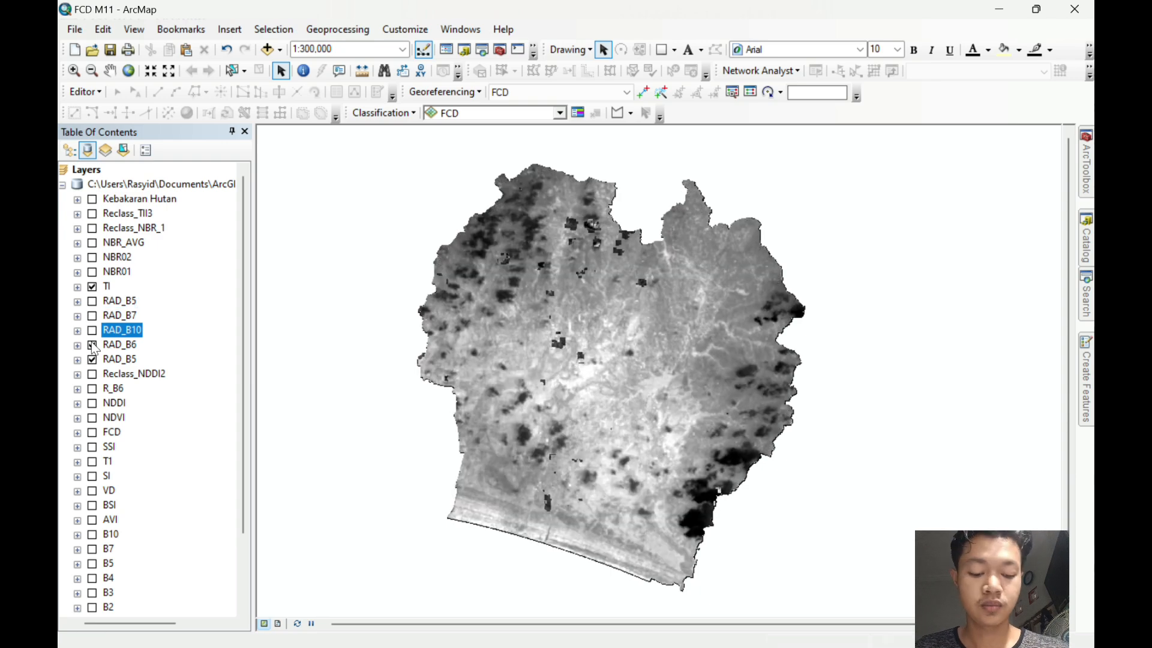
click(91, 345)
click(92, 359)
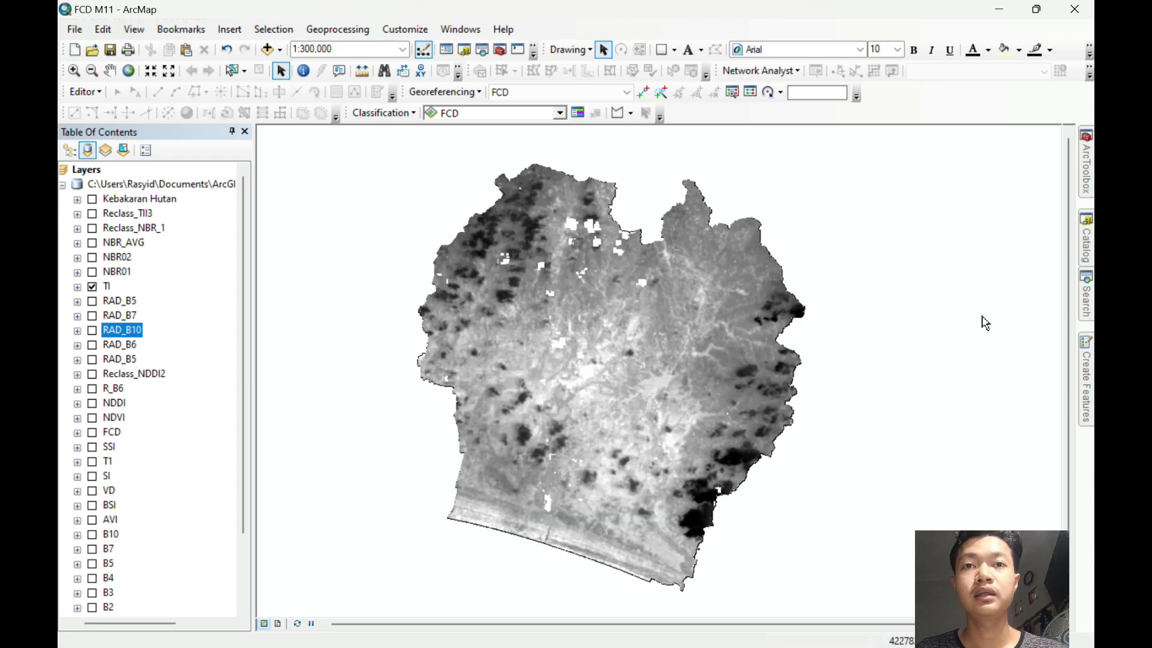
Open Raster Calculator again and enter the expression "RAD_B5" - "RAD_B7" / "RAD_B5" + "RAD_B7".
click(1084, 313)
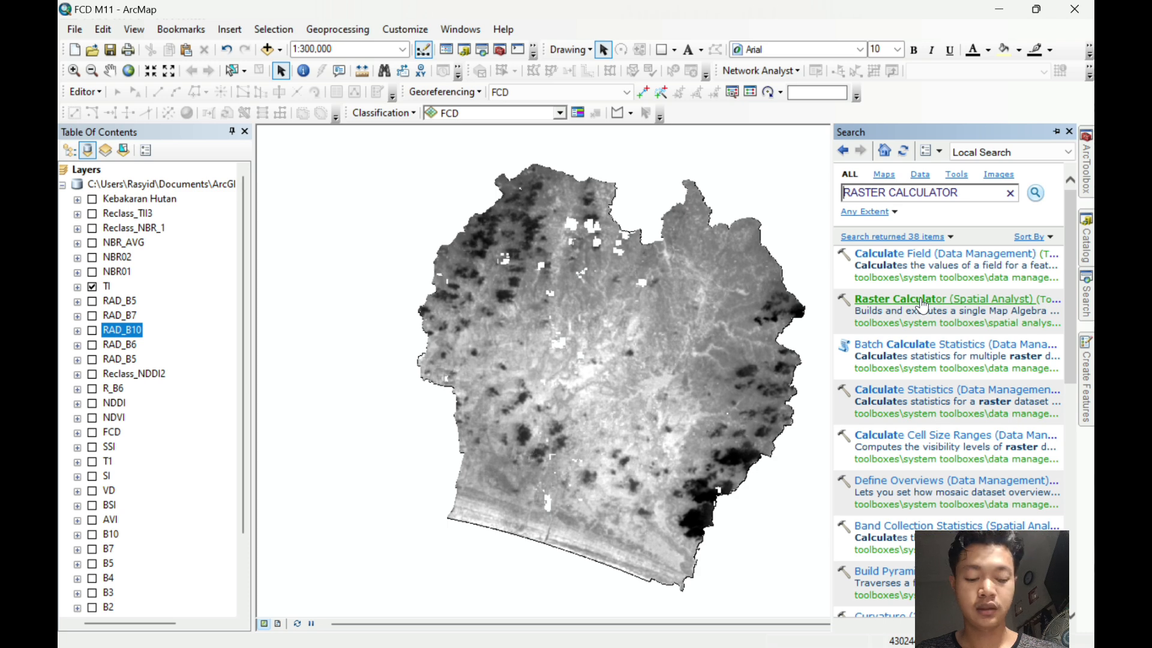
click(923, 305)
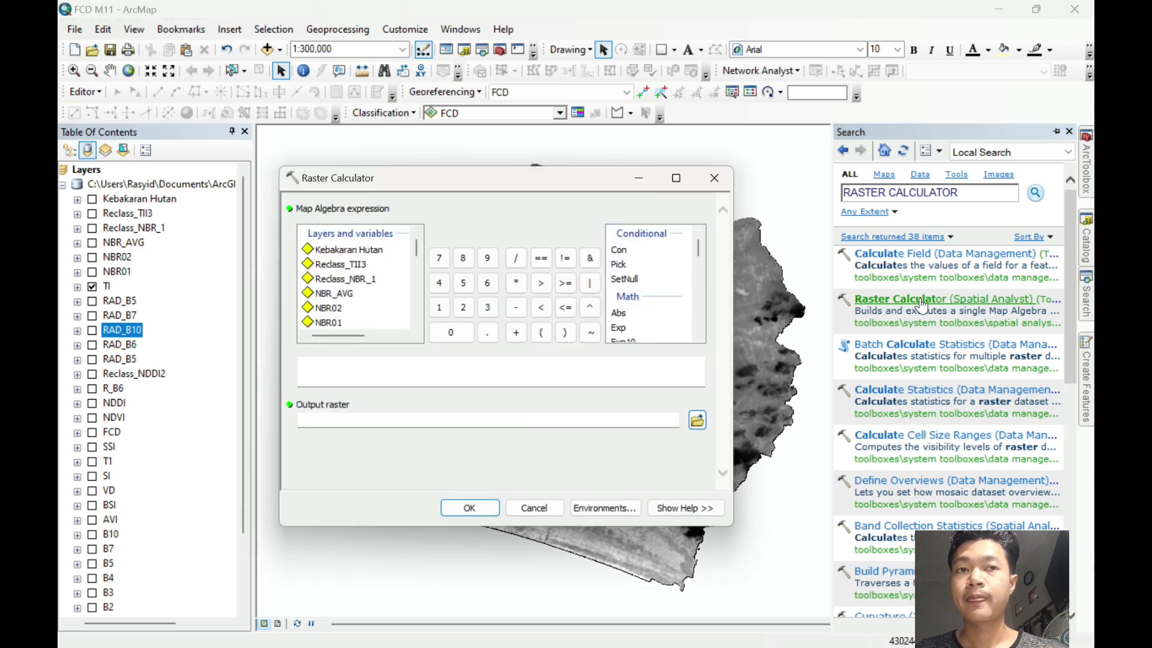
scroll(377, 298, down, 2)
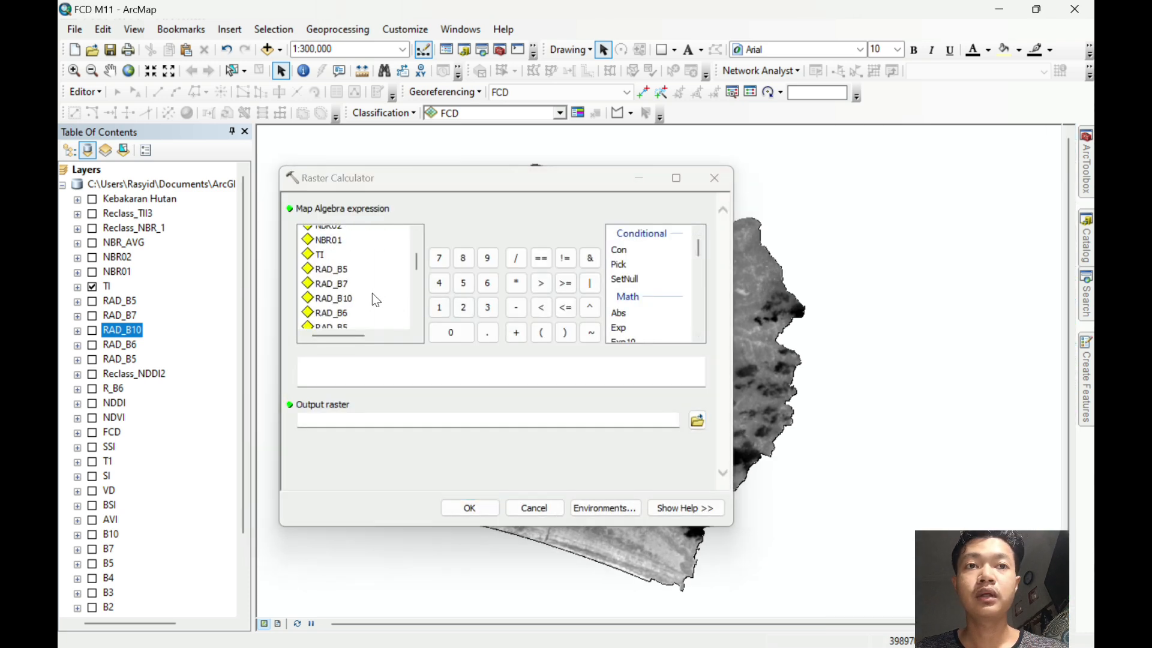
double_click(340, 271)
click(515, 310)
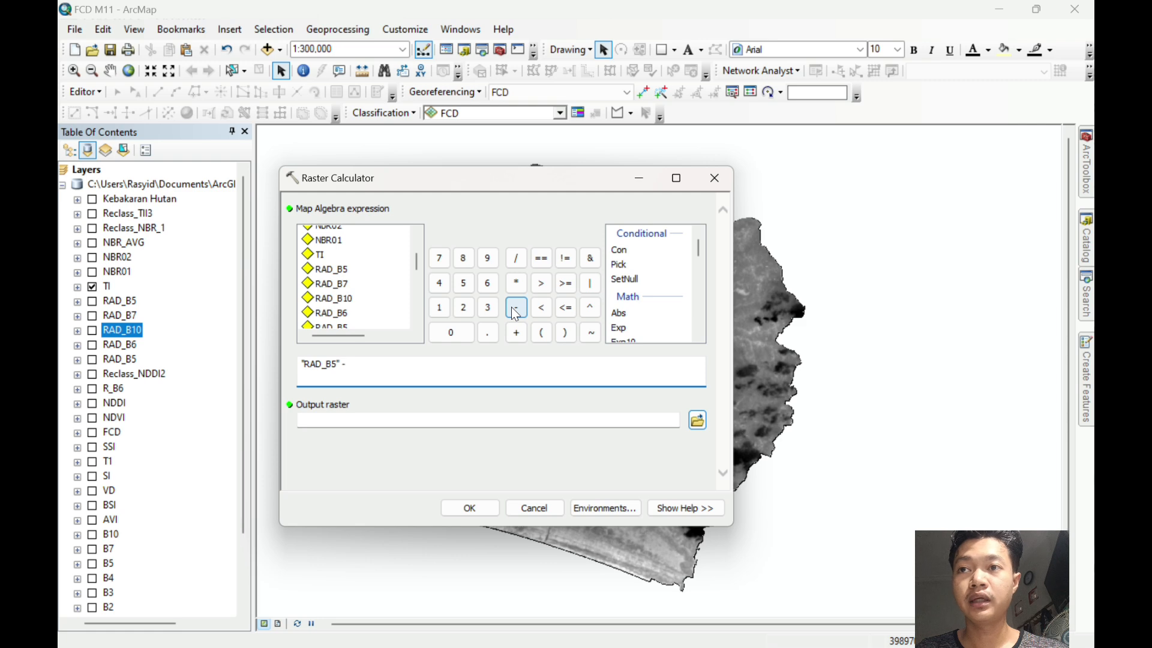
double_click(339, 284)
click(516, 258)
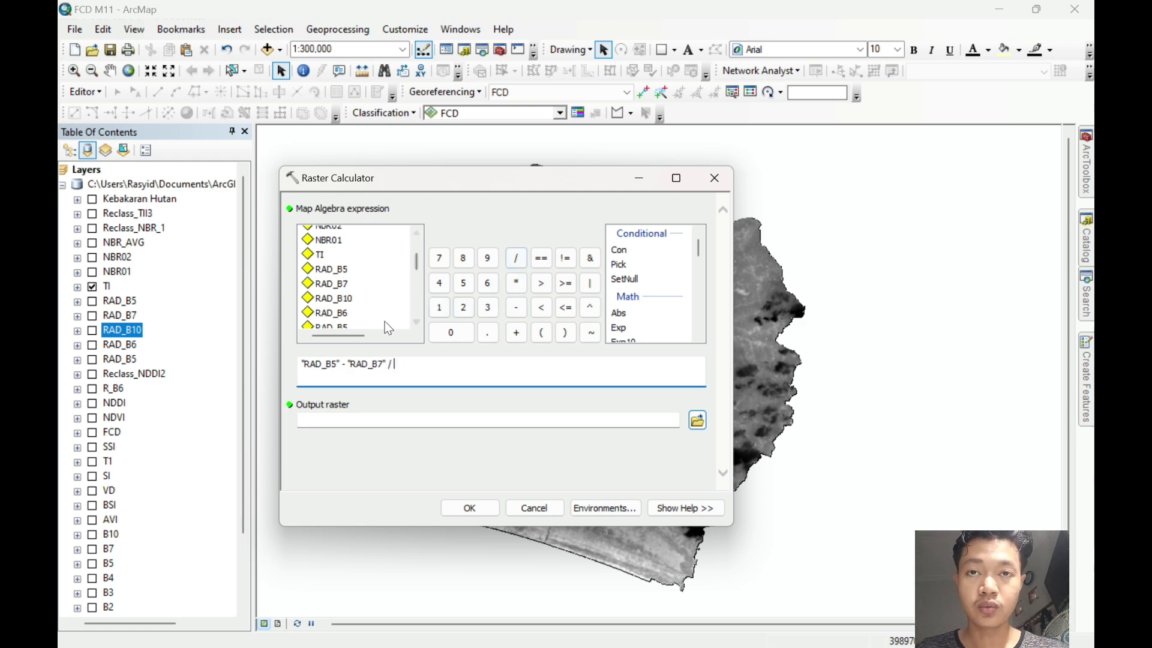
double_click(339, 270)
click(517, 332)
double_click(340, 284)
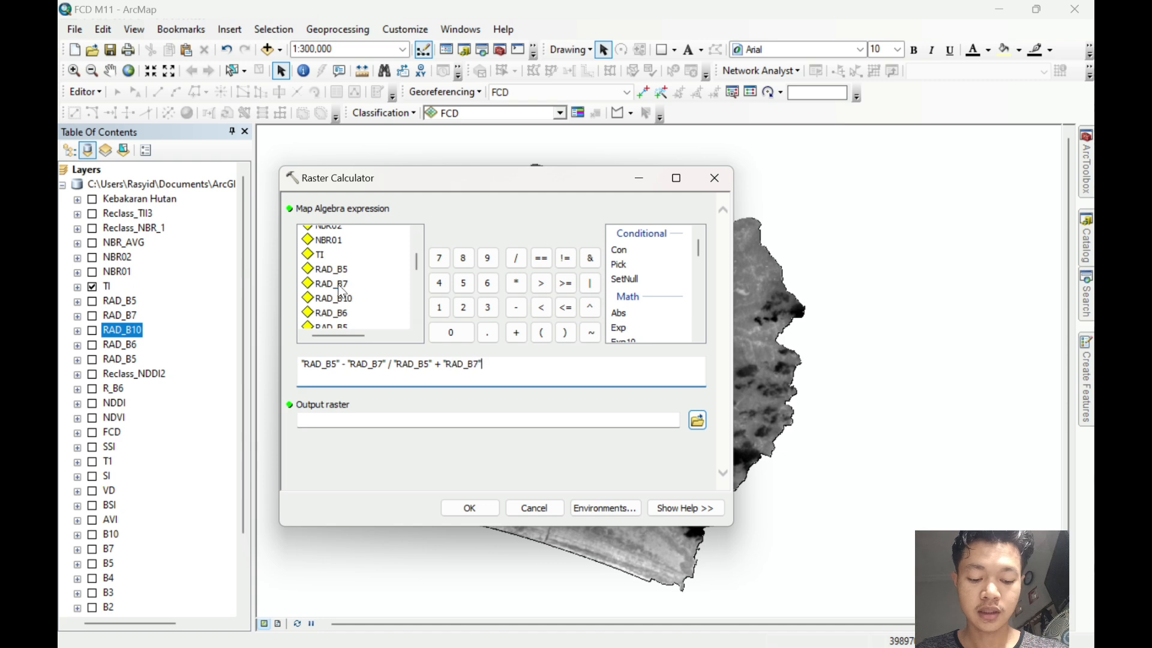
Enclose the RAD_B5 and RAD_B7 sum and their difference each in parentheses.
click(564, 333)
click(395, 363)
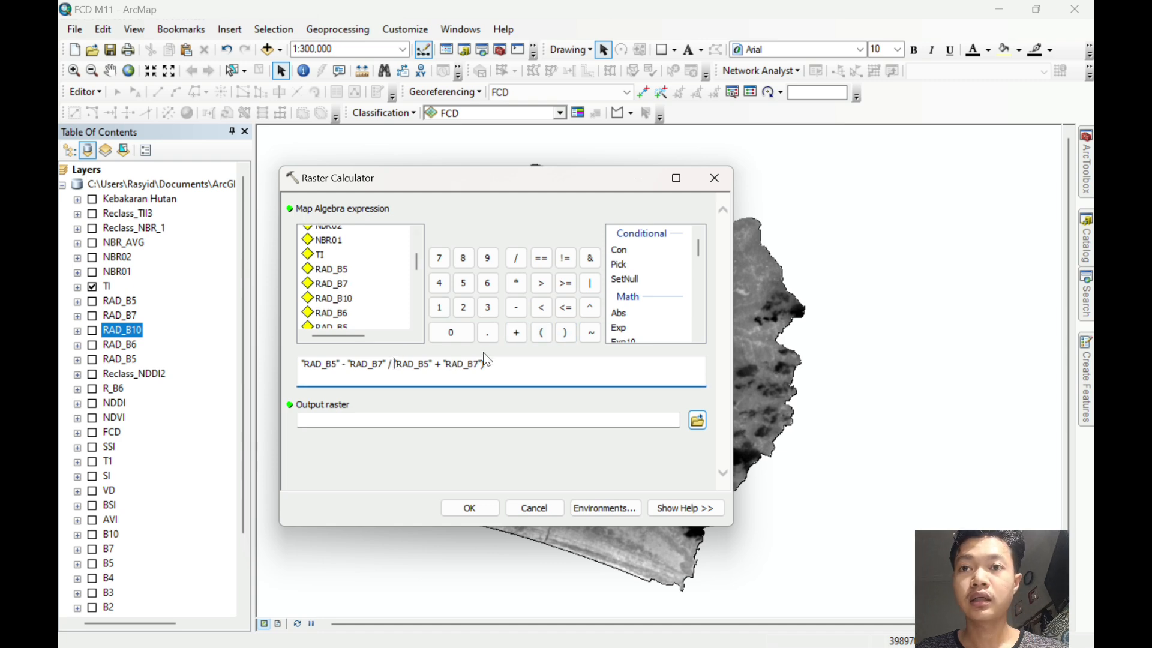
click(541, 333)
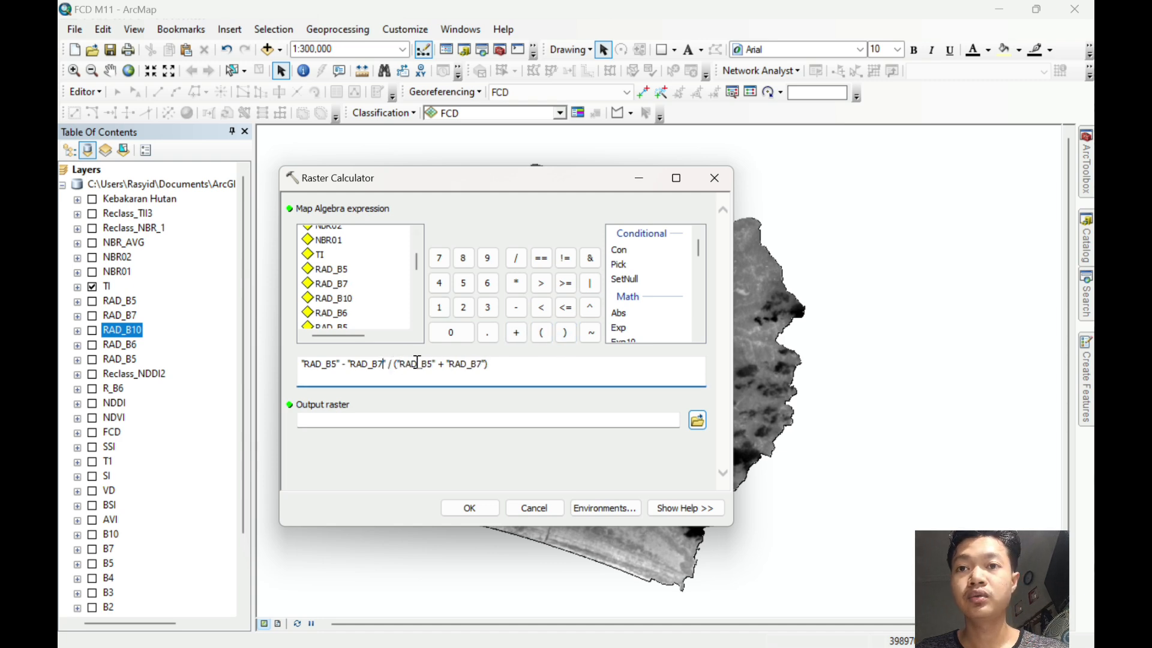
click(565, 333)
click(566, 333)
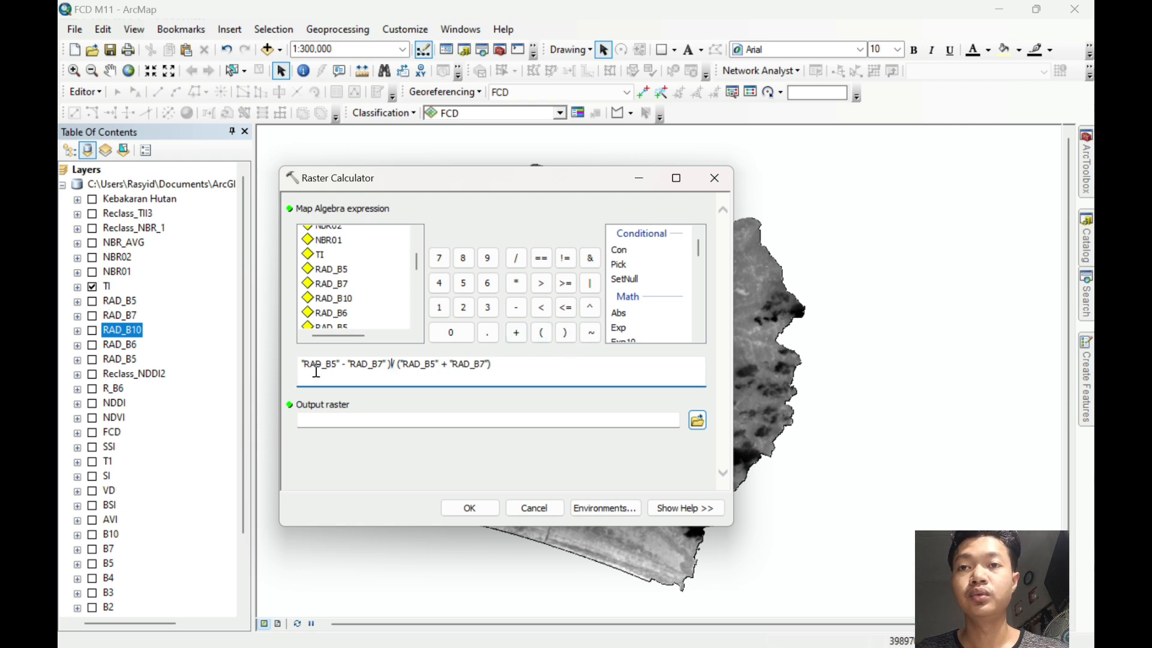
click(302, 366)
click(542, 333)
Set the output raster name to NBR01 in default.gdb and dismiss Raster Calculator without running the expression.
click(540, 420)
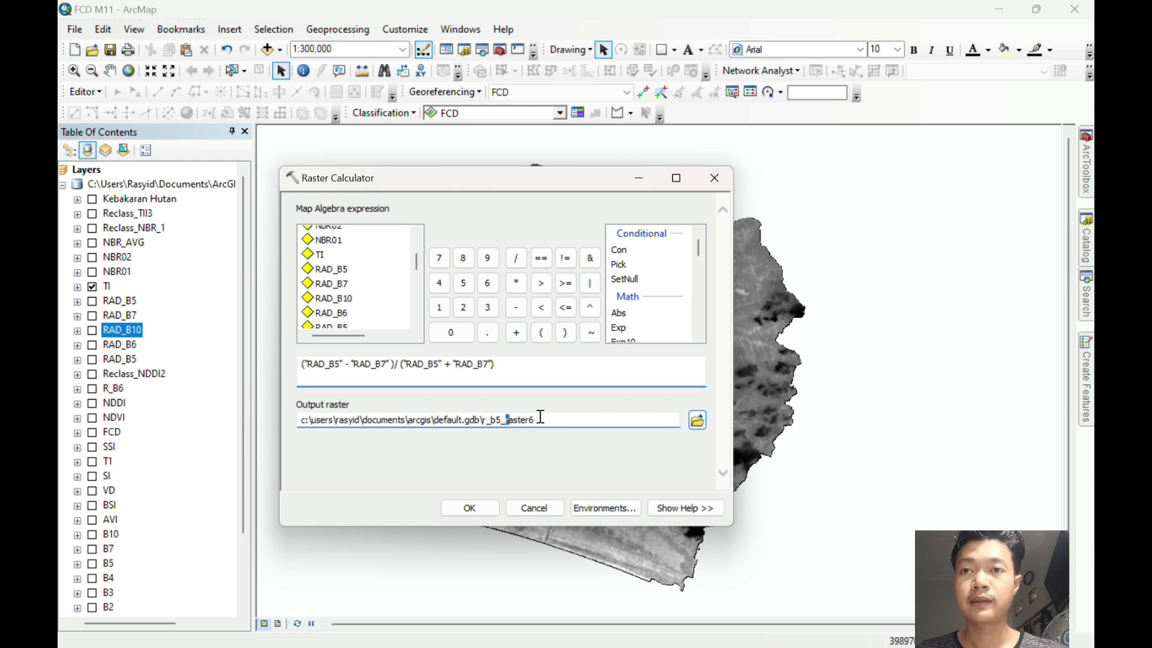
key(BackSpace)
key(BackSpace)
key(BackSpace)
key(BackSpace)
key(BackSpace)
key(BackSpace)
key(BackSpace)
key(BackSpace)
key(BackSpace)
key(BackSpace)
key(BackSpace)
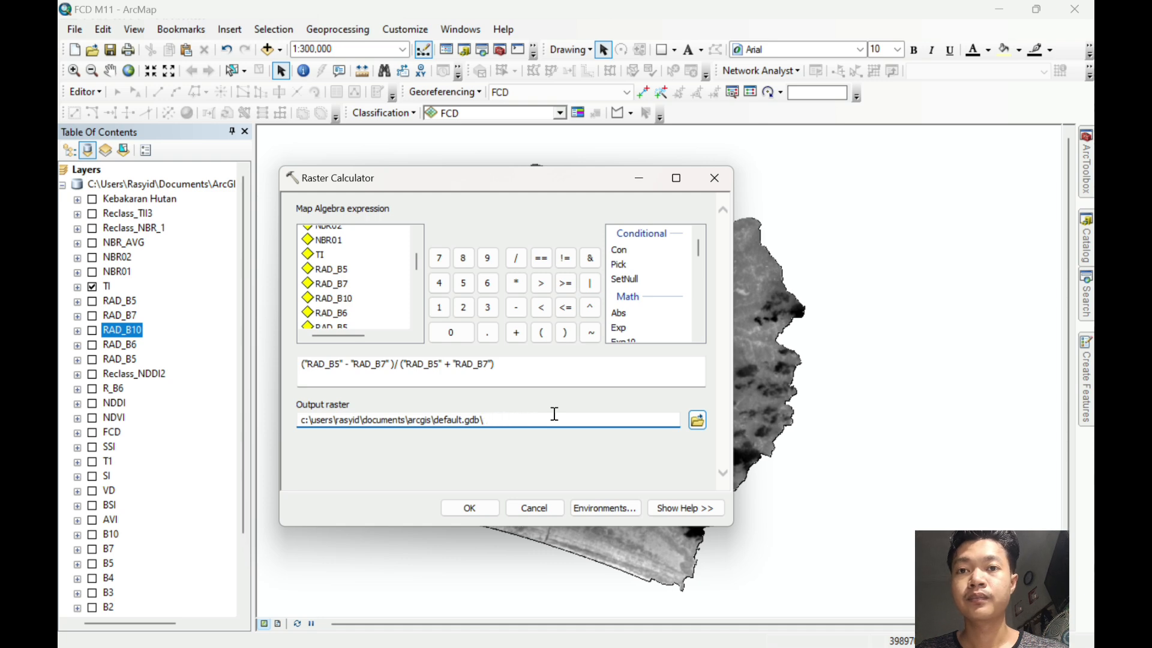
text(NBR)
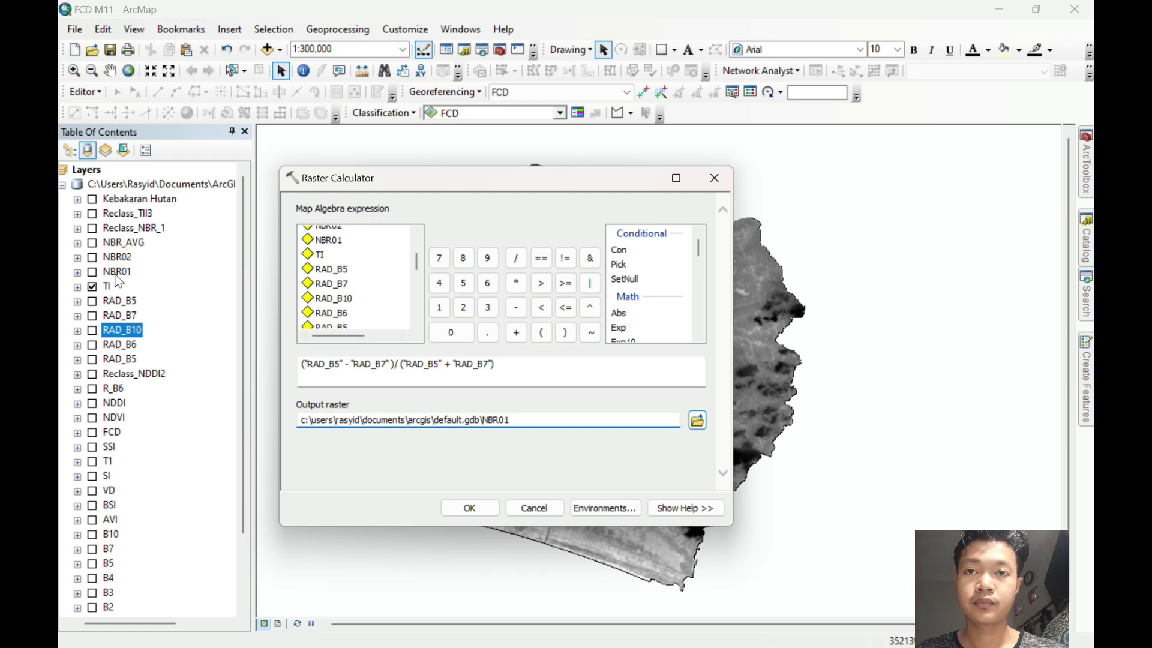
text(01)
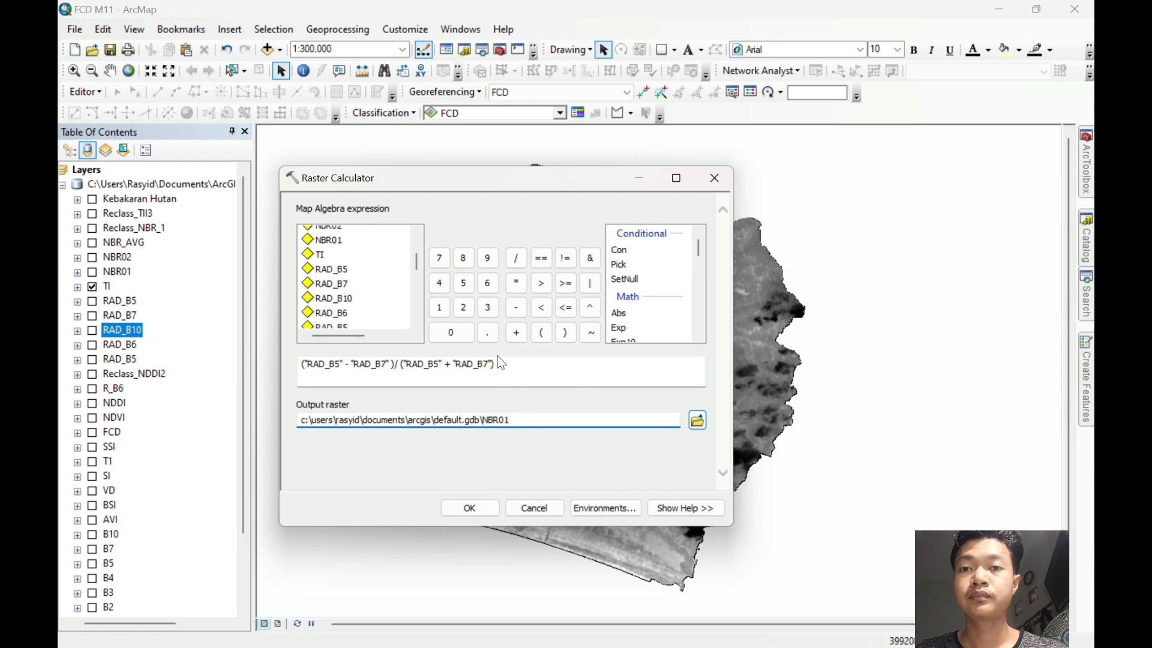
click(513, 367)
click(733, 180)
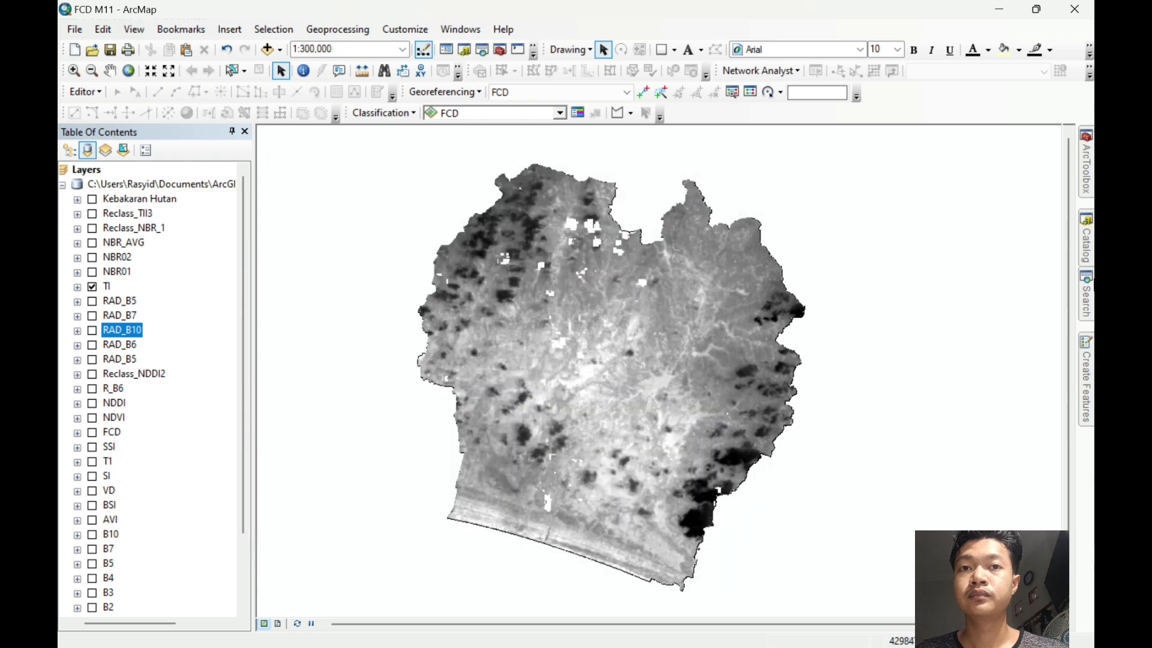
Open Raster Calculator again and enter the parenthesised difference ("RAD_B5" - "RAD_B6").
click(1087, 297)
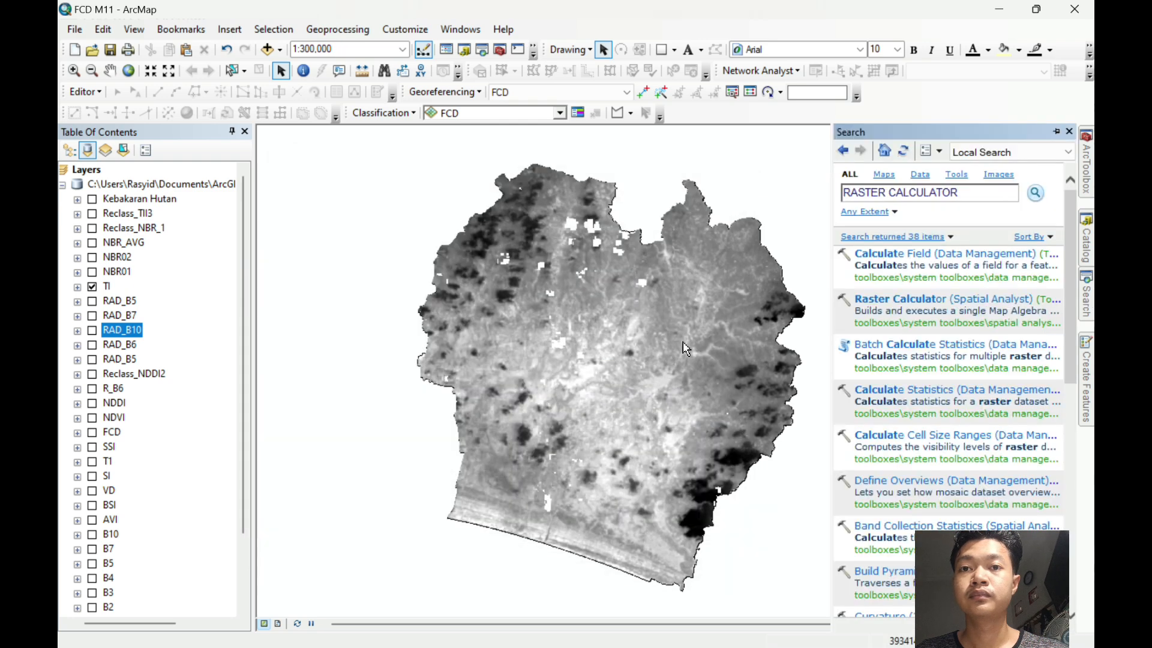
click(900, 298)
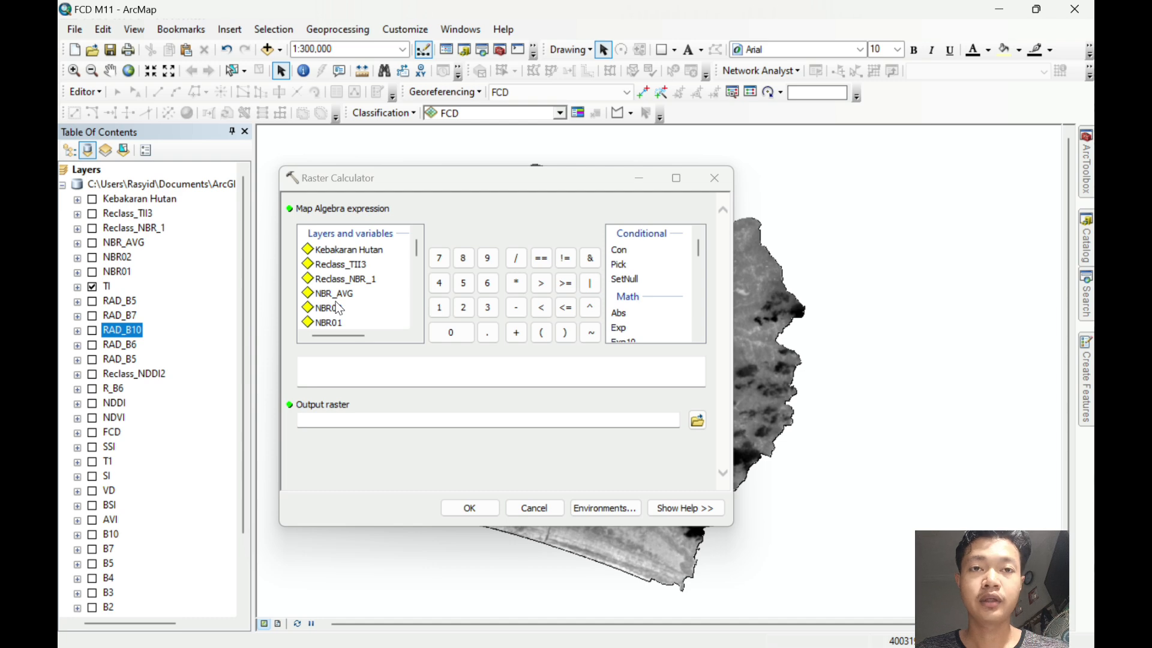
scroll(339, 308, down, 2)
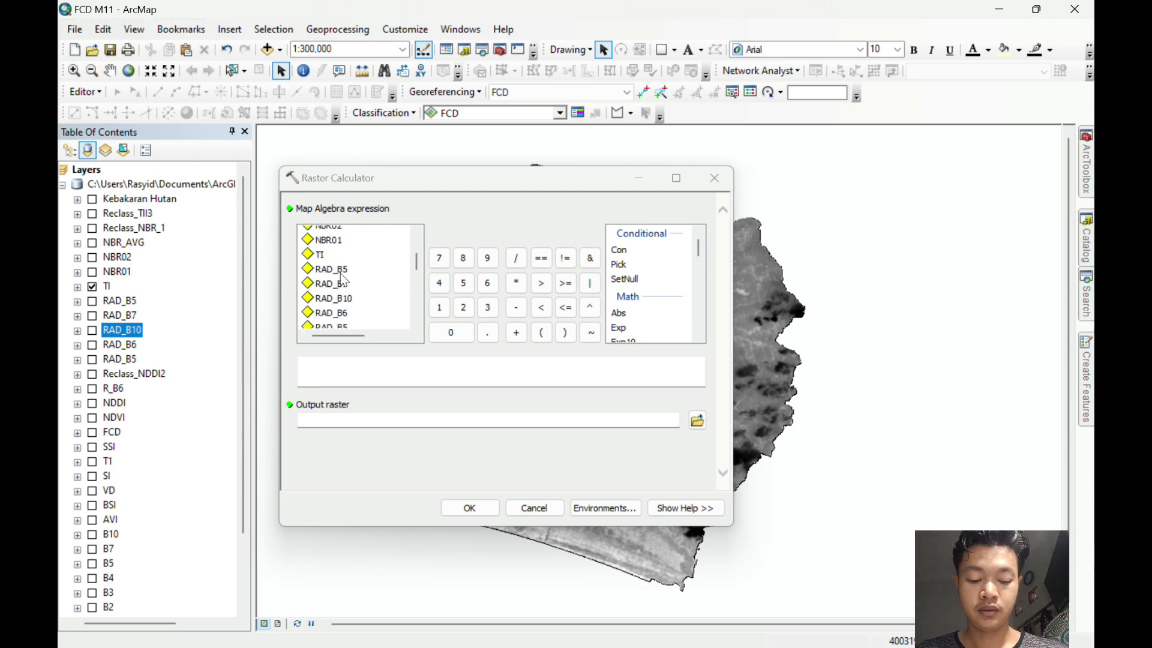
double_click(340, 273)
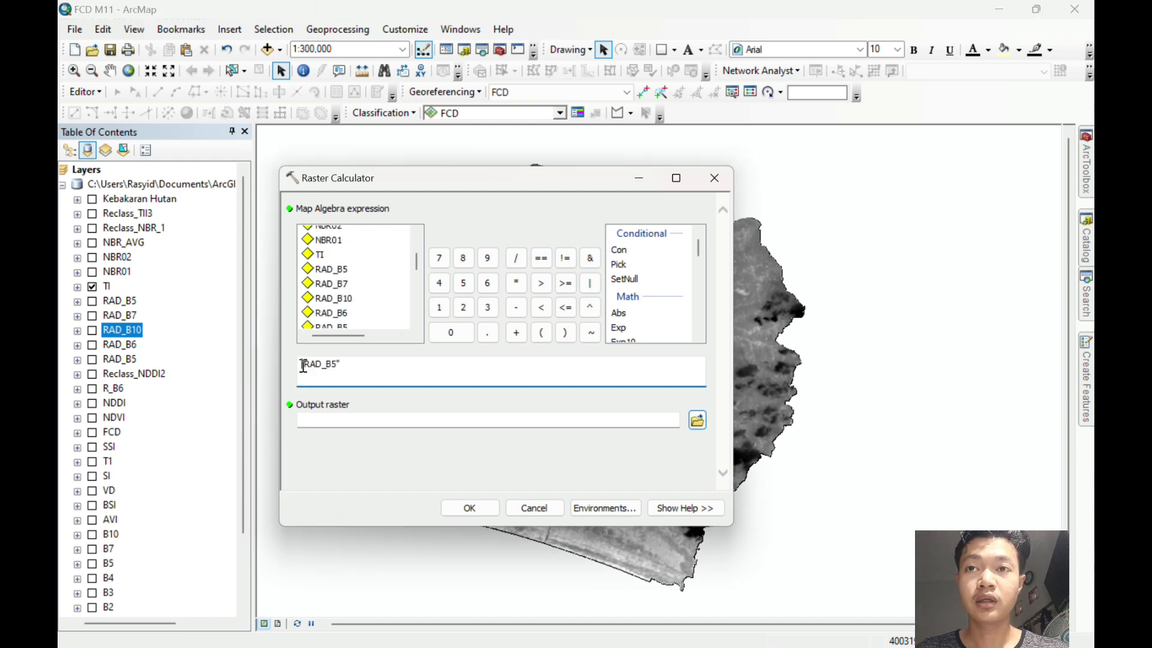
click(541, 332)
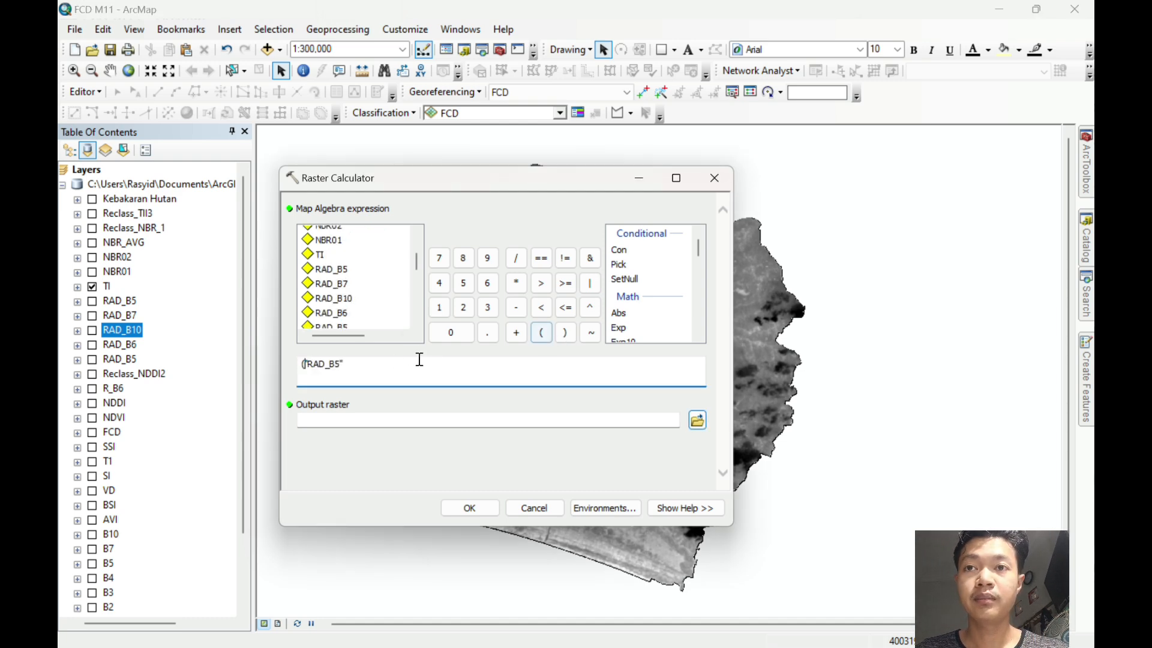
click(511, 310)
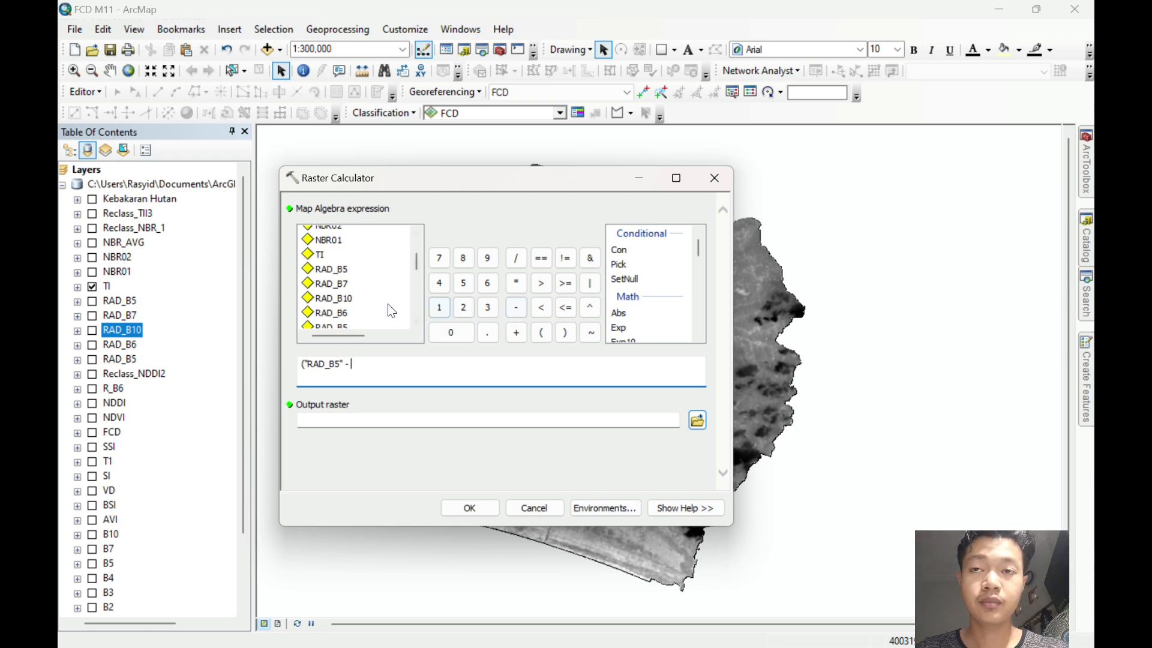
double_click(336, 313)
click(563, 333)
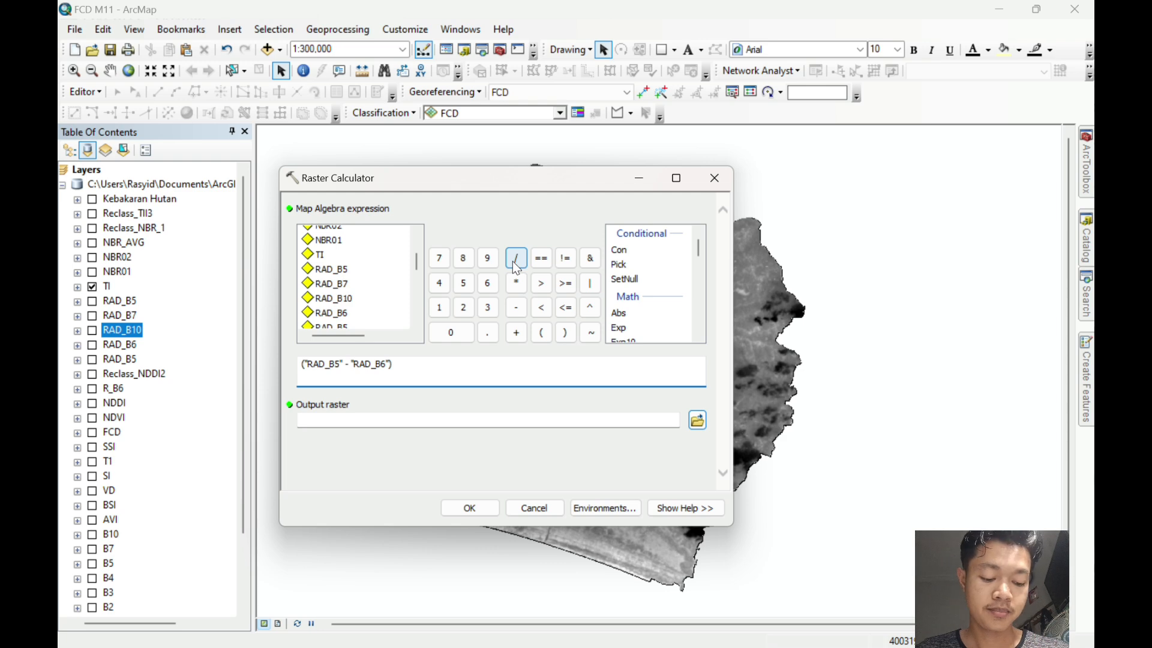
Divide the difference by the parenthesised sum ("RAD_B5" + "RAD_B6").
double_click(337, 269)
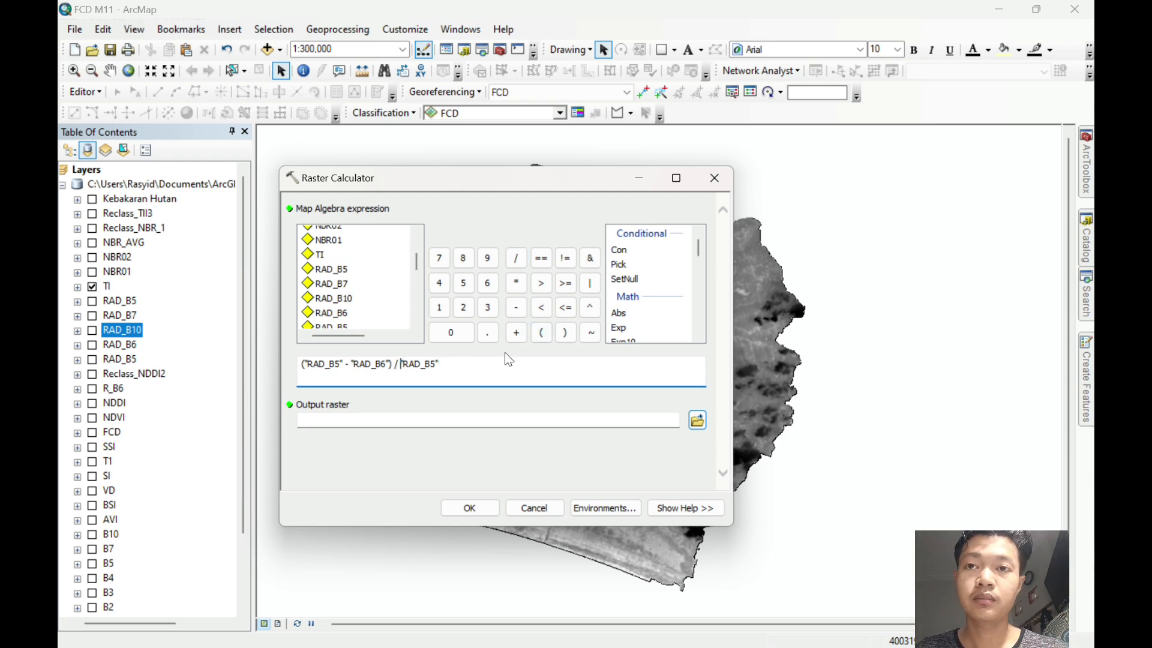
click(541, 332)
click(531, 366)
click(515, 333)
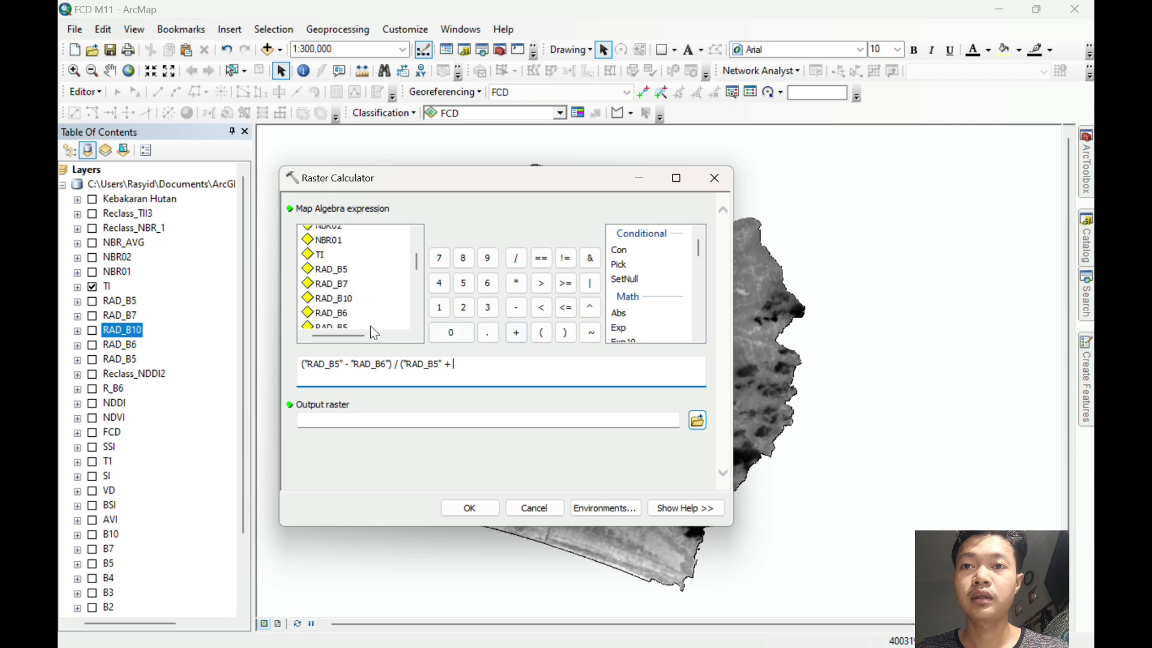
double_click(340, 312)
click(566, 332)
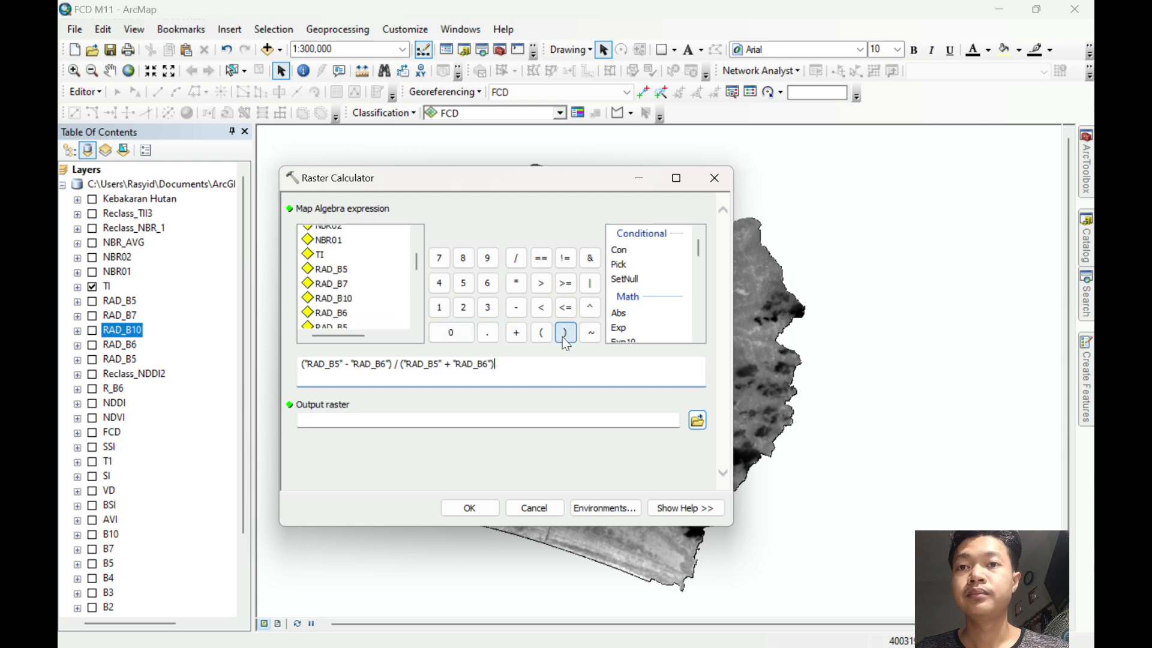
Set the output raster name to NBR02 in default.gdb and dismiss Raster Calculator without running the expression.
click(539, 419)
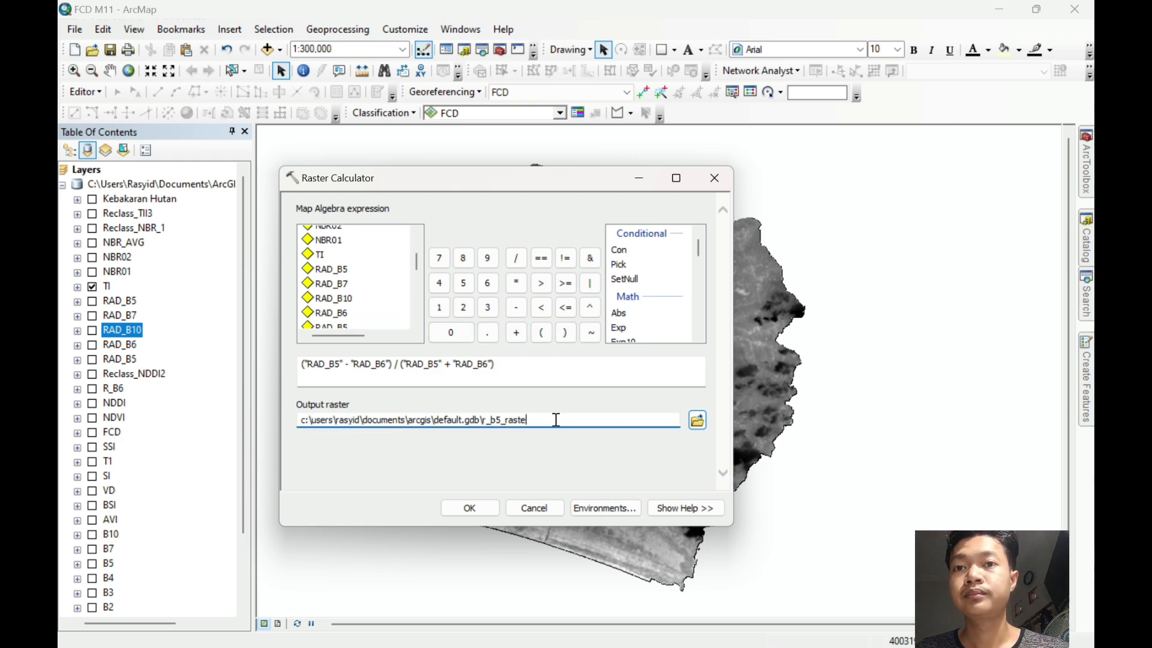
key(BackSpace)
key(BackSpace)
key(BackSpace)
key(BackSpace)
key(BackSpace)
key(BackSpace)
key(BackSpace)
key(BackSpace)
key(BackSpace)
key(BackSpace)
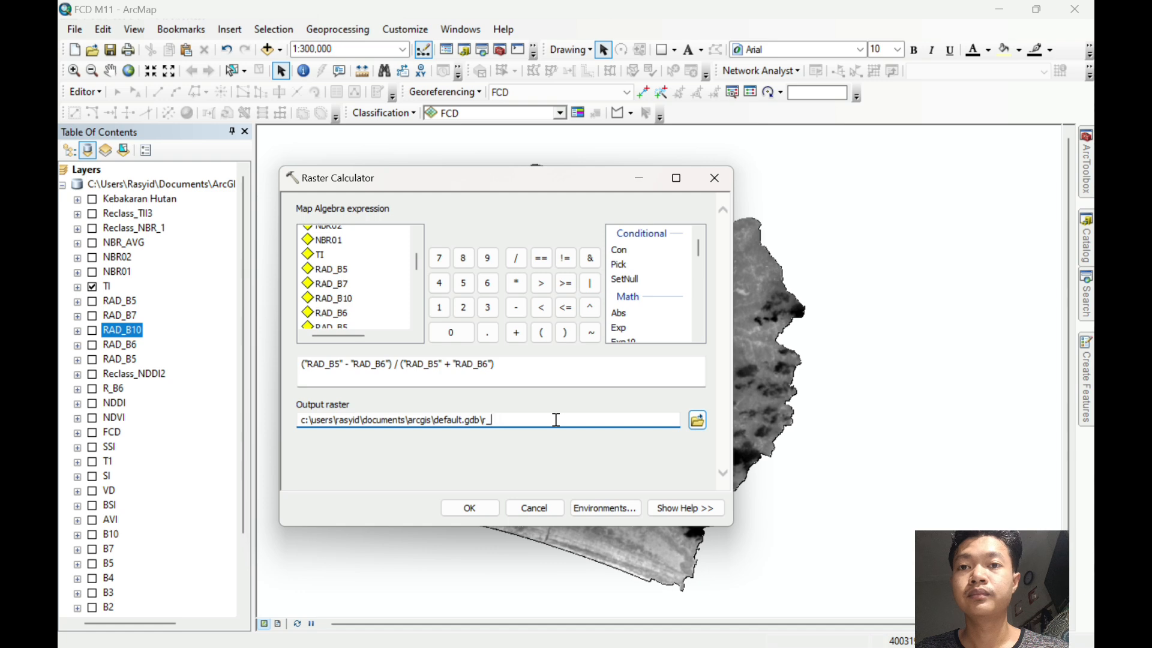
text(NBR02)
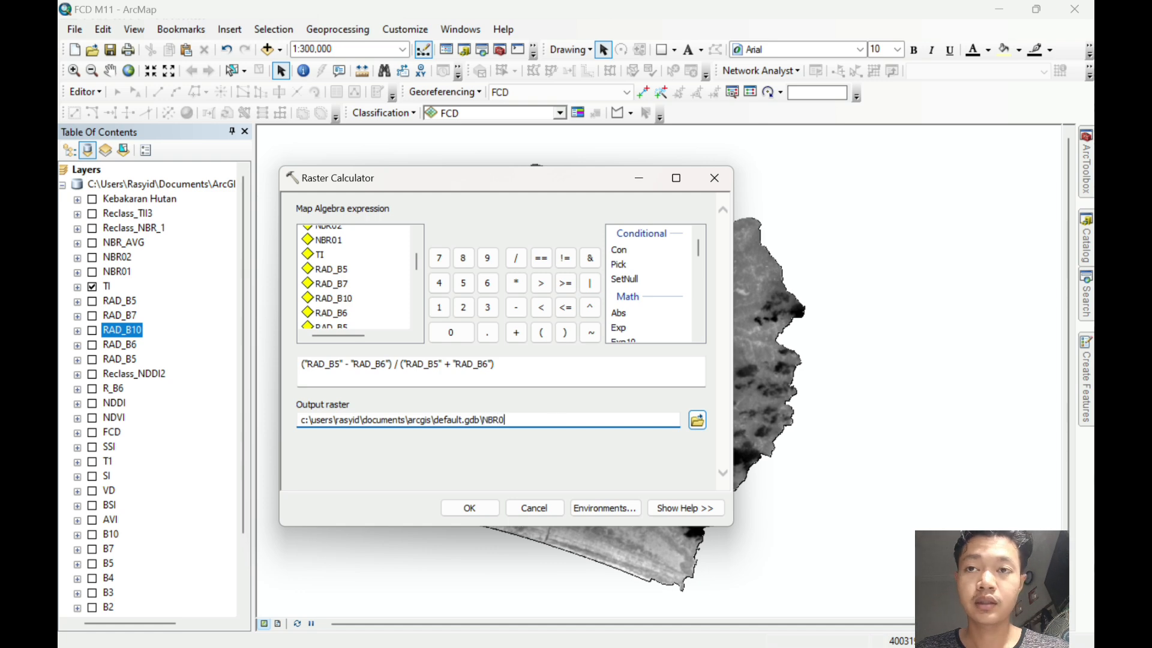
click(721, 187)
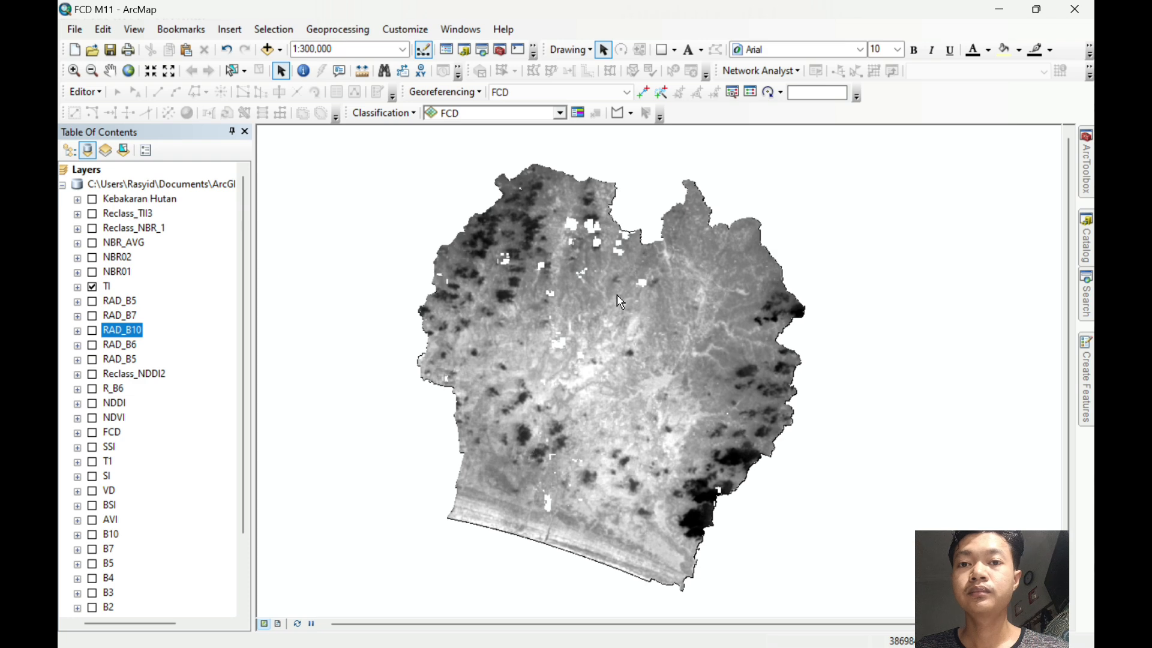
Open Raster Calculator again and enter the expression "NBR01" + "NBR02" / 2.
click(1086, 297)
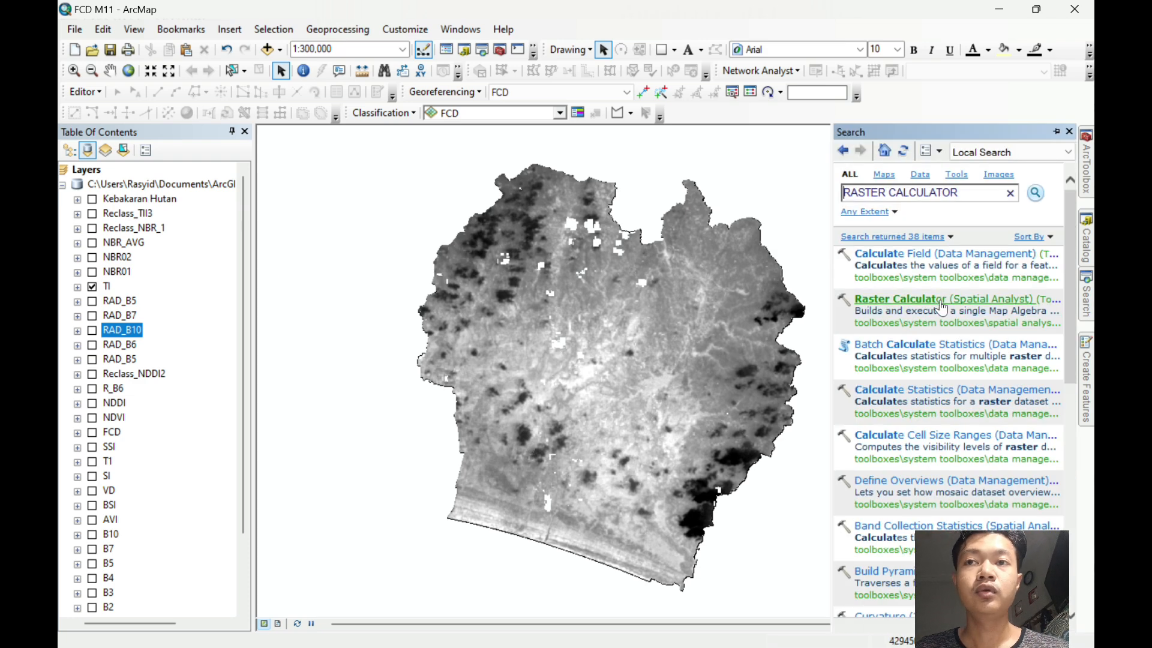
click(943, 303)
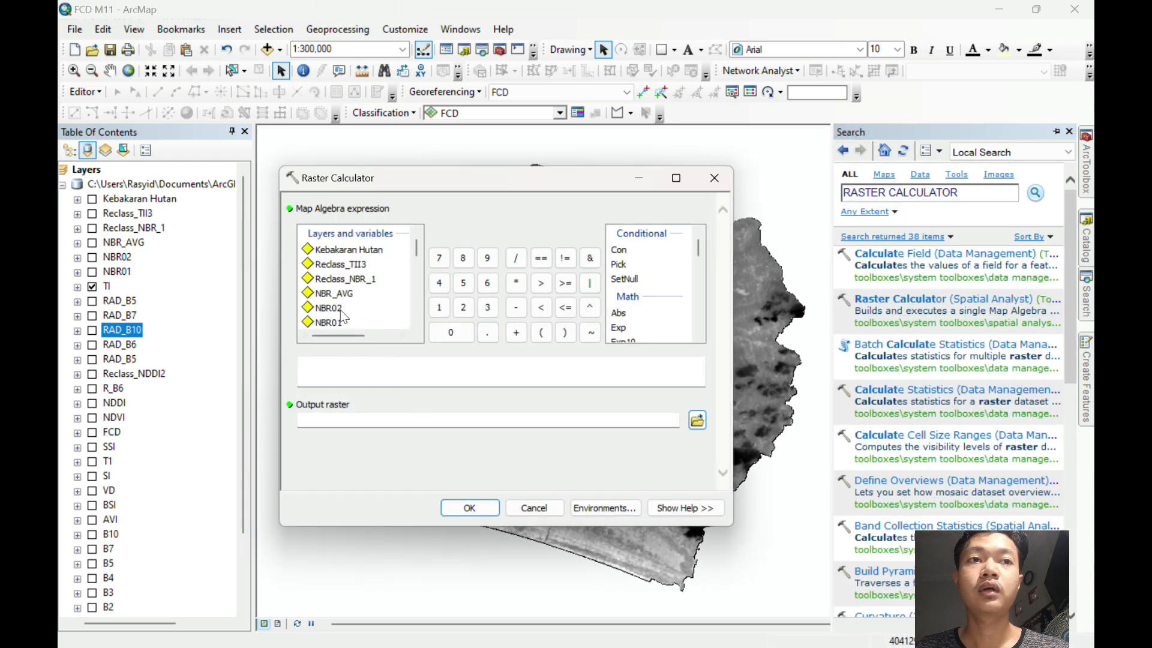
scroll(340, 309, down, 1)
double_click(338, 283)
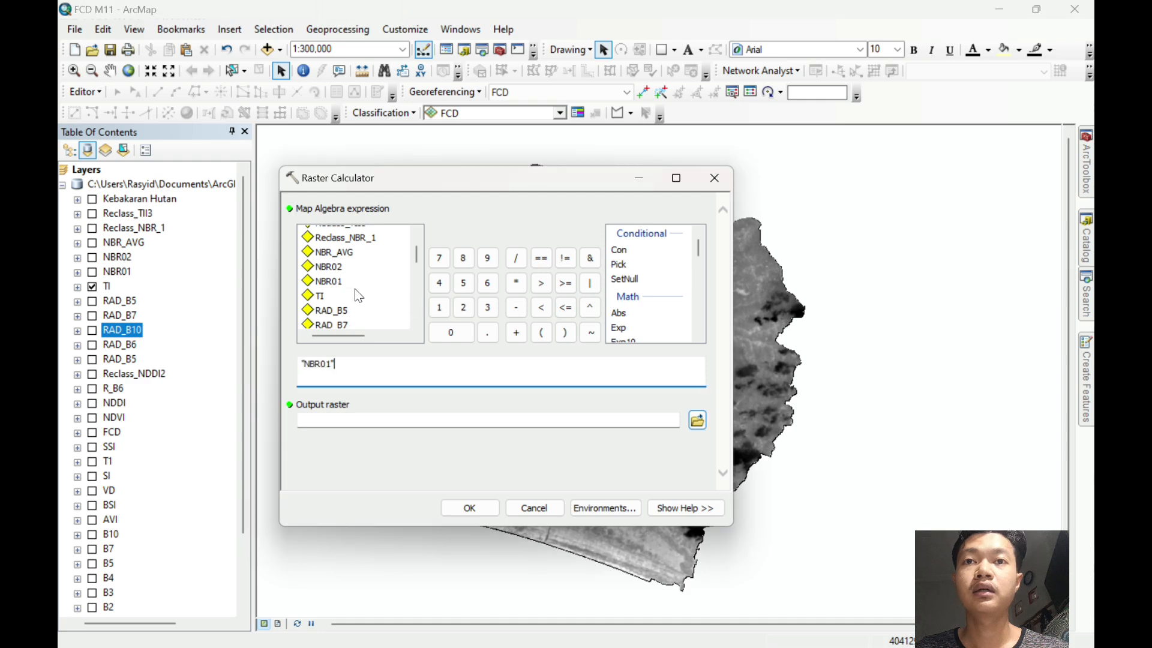
click(515, 333)
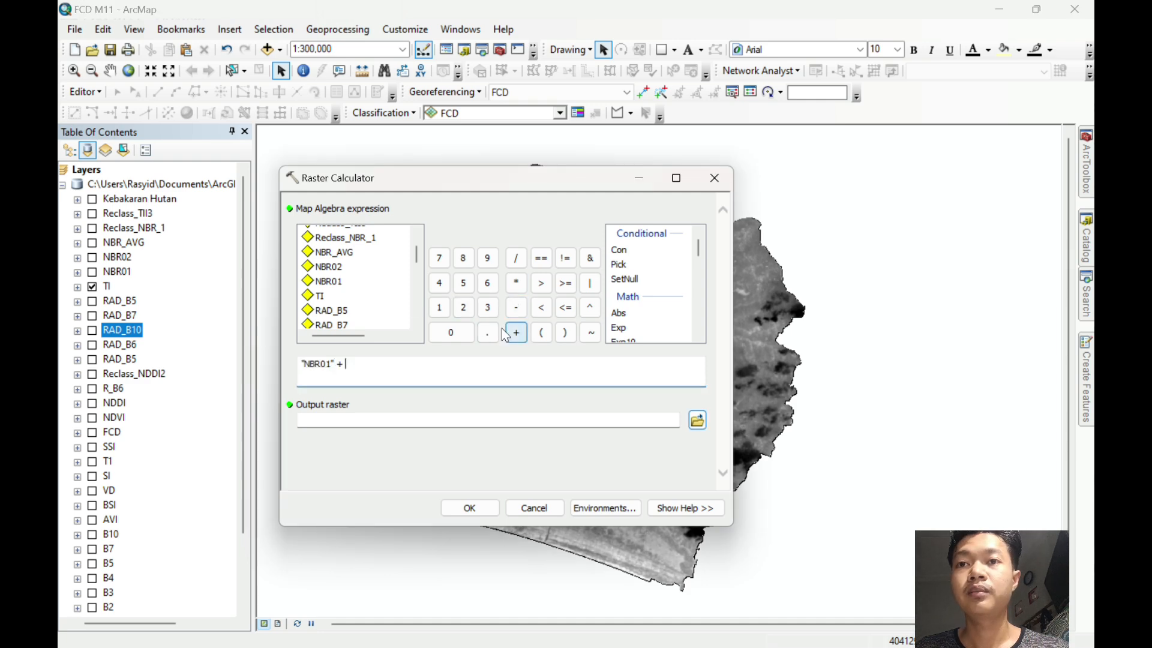
double_click(333, 266)
click(516, 258)
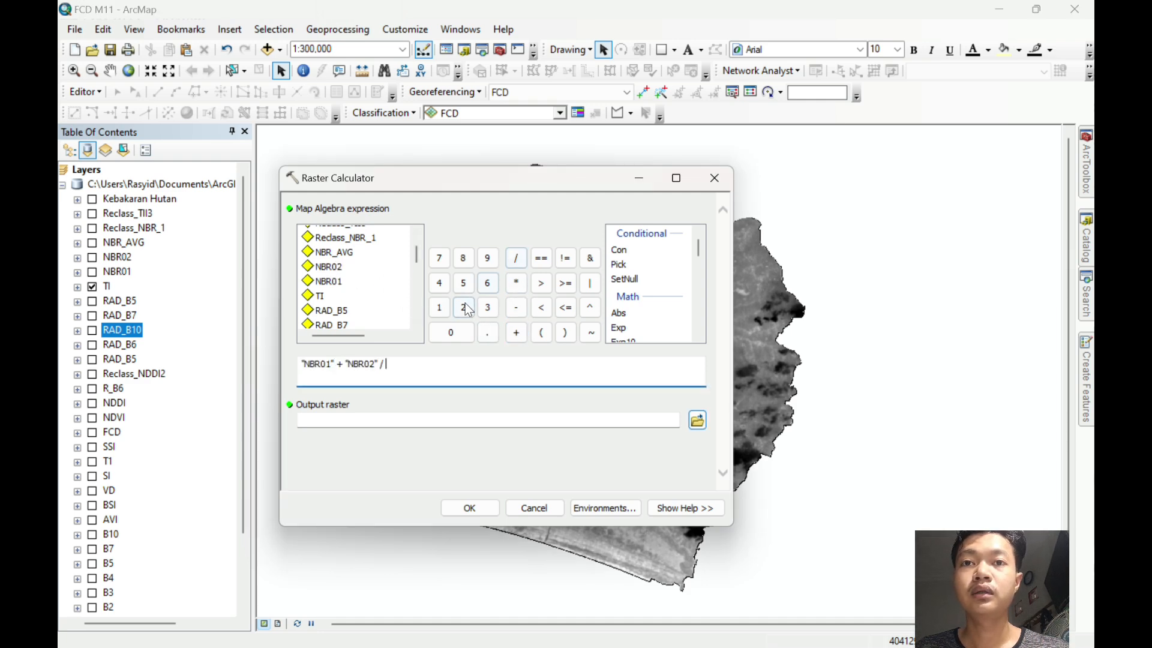
click(463, 307)
Enclose the NBR01 and NBR02 sum in parentheses ahead of the division by 2.
key(Left)
key(Left)
key(Left)
key(Left)
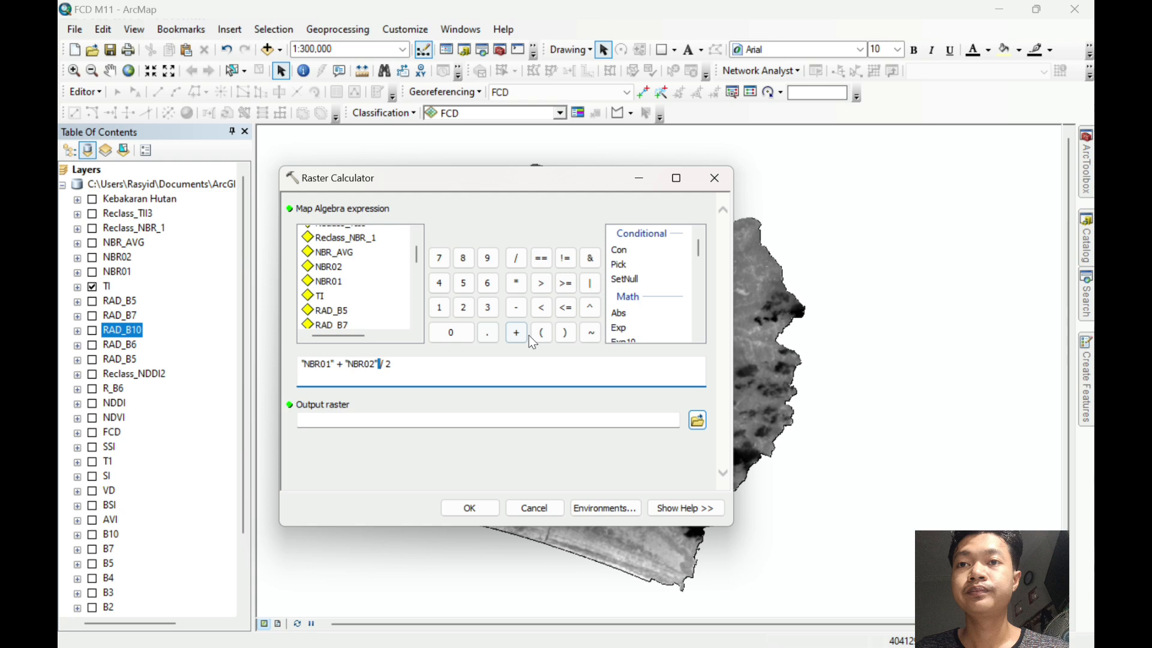
click(565, 332)
click(302, 364)
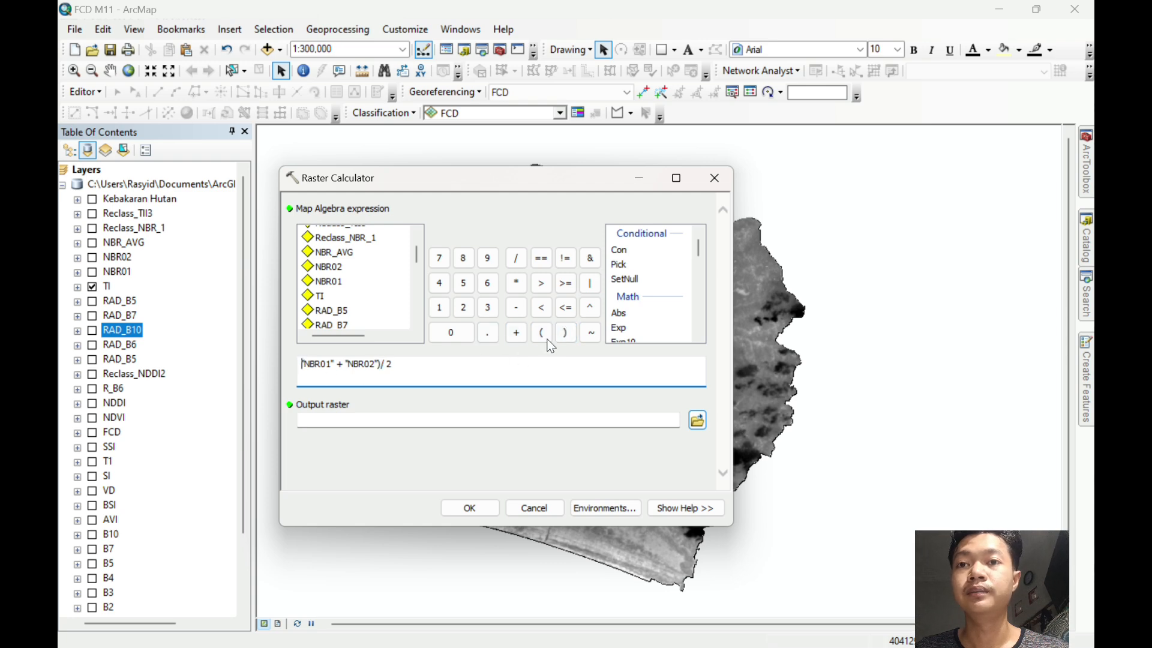
click(541, 332)
Set the output raster name to NBR_AVG in default.gdb and dismiss Raster Calculator without running the expression.
click(489, 420)
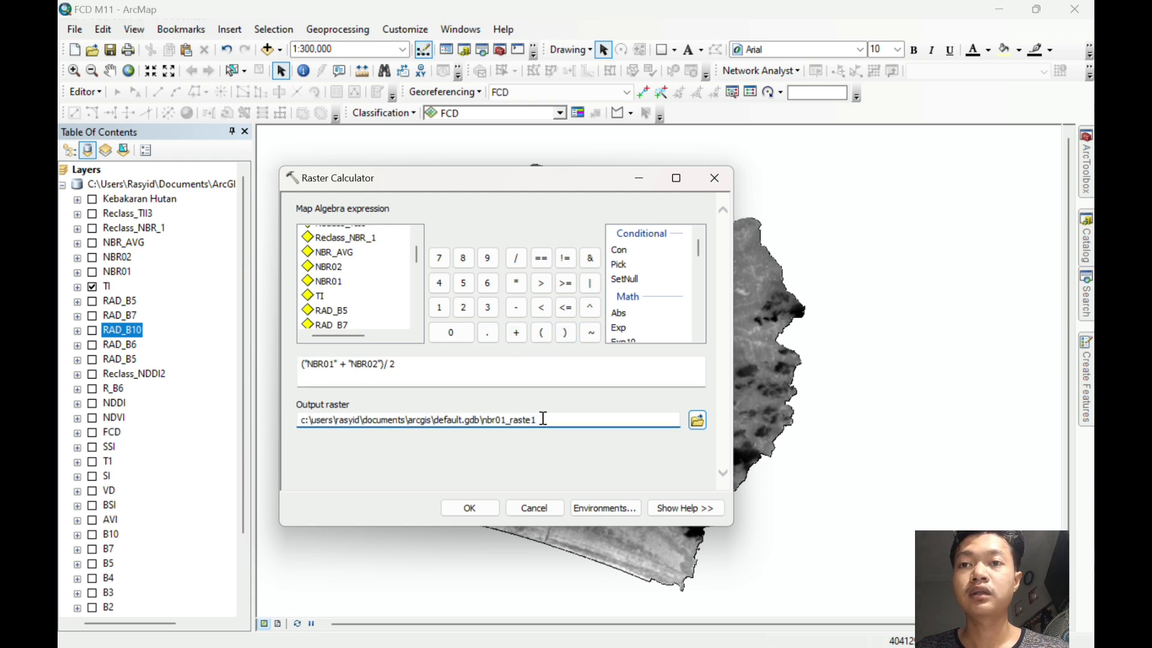
key(BackSpace)
key(BackSpace)
key(BackSpace)
key(BackSpace)
key(BackSpace)
key(BackSpace)
key(BackSpace)
key(BackSpace)
key(BackSpace)
key(BackSpace)
key(BackSpace)
key(BackSpace)
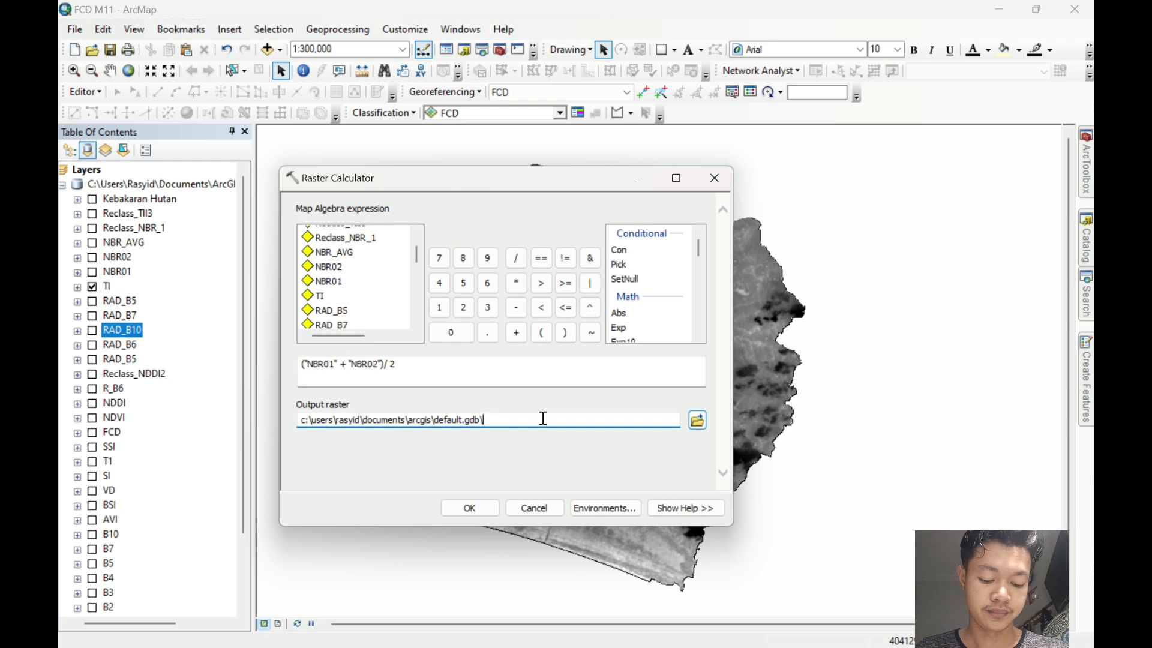
text(NBR_)
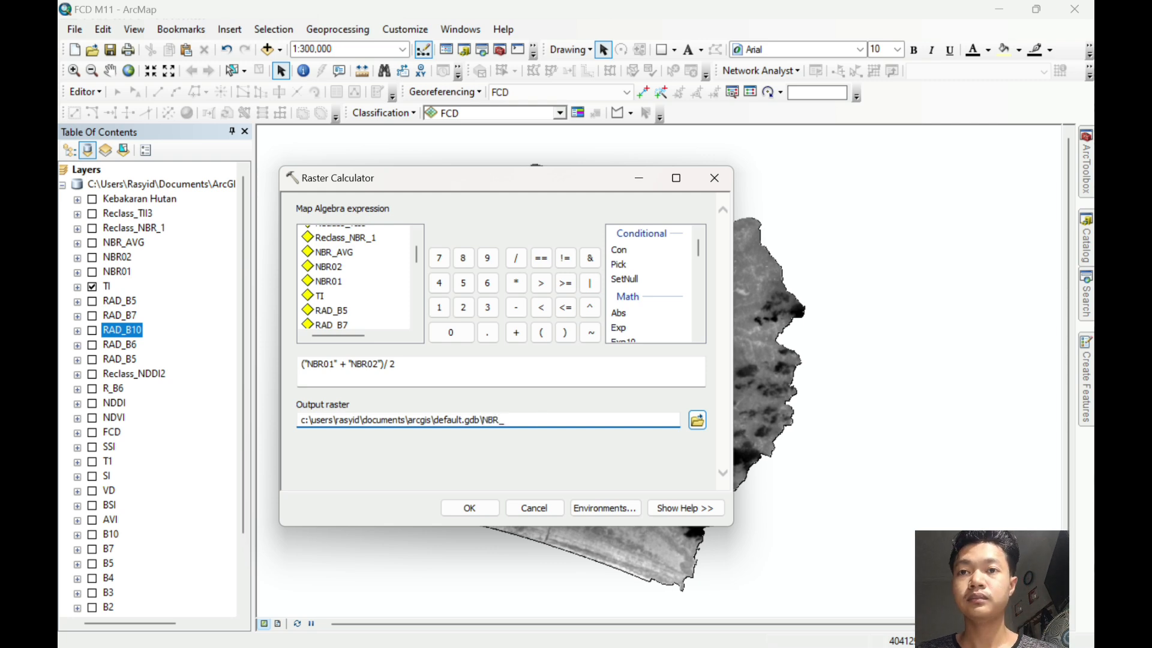
text(AVG)
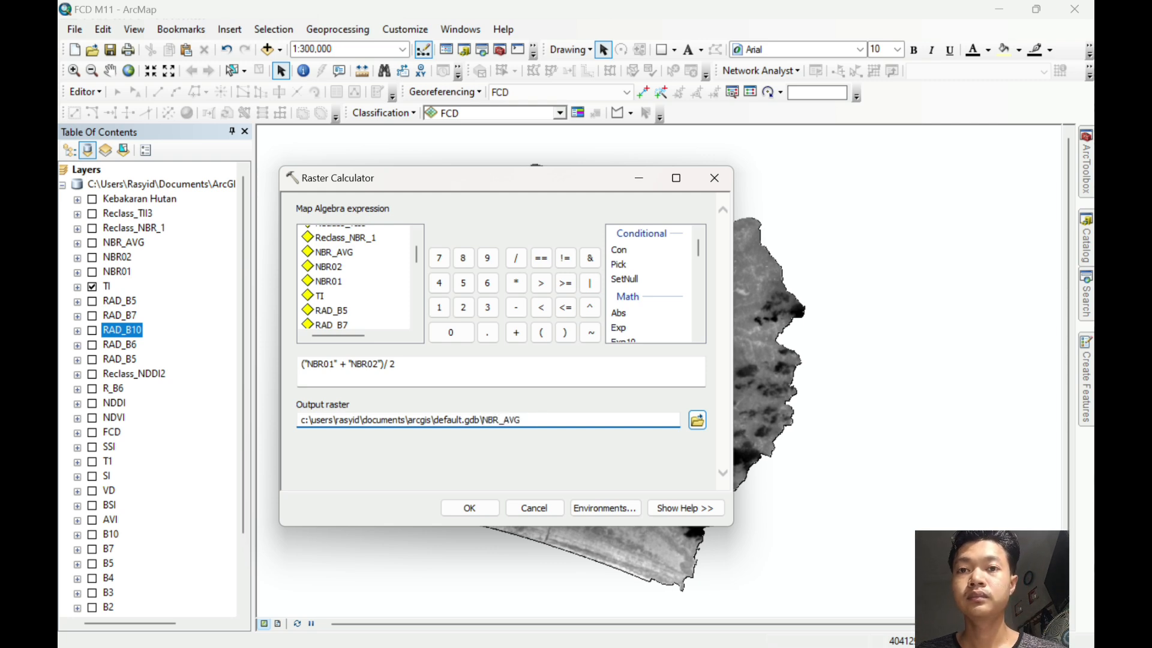
click(714, 178)
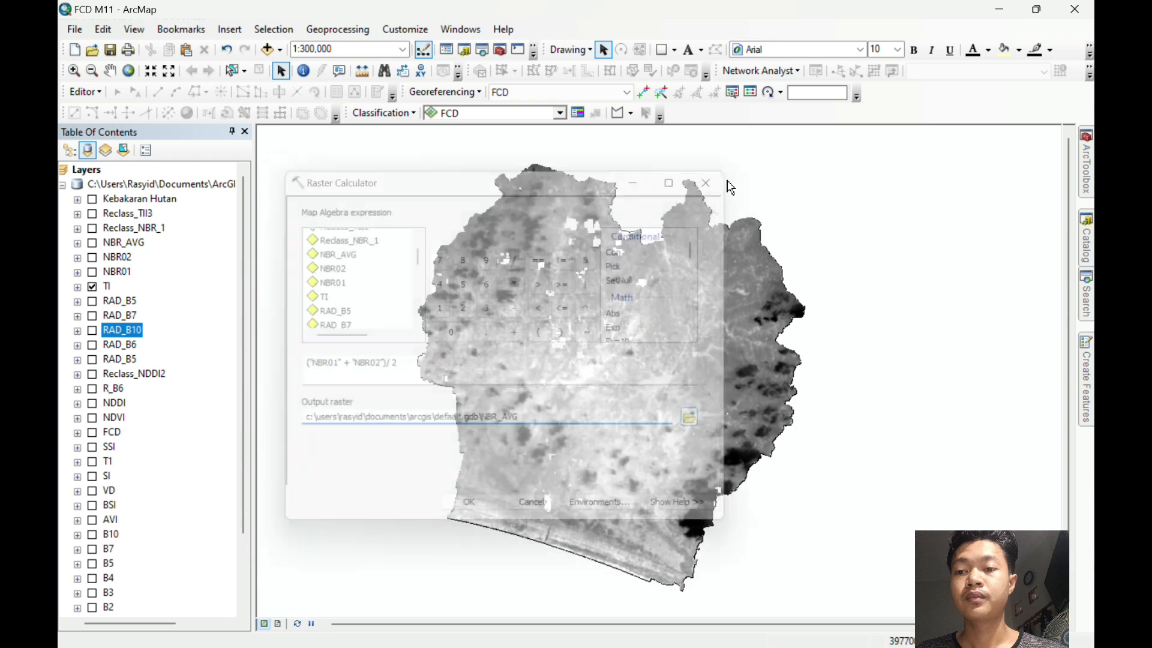
click(1086, 294)
click(932, 300)
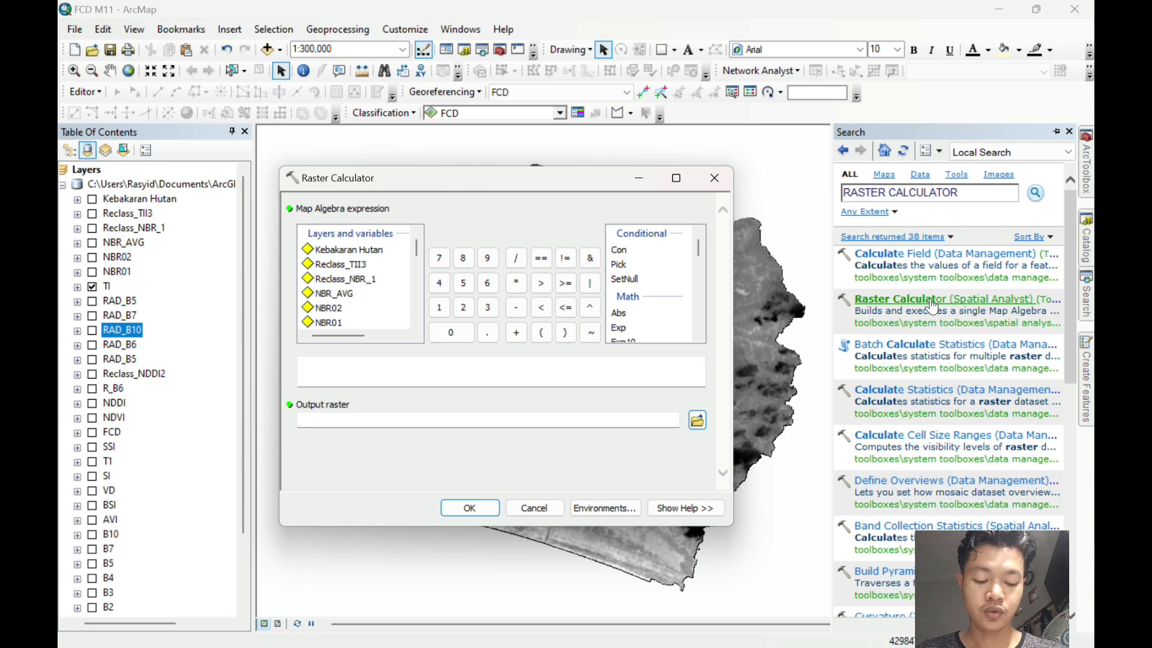
click(715, 178)
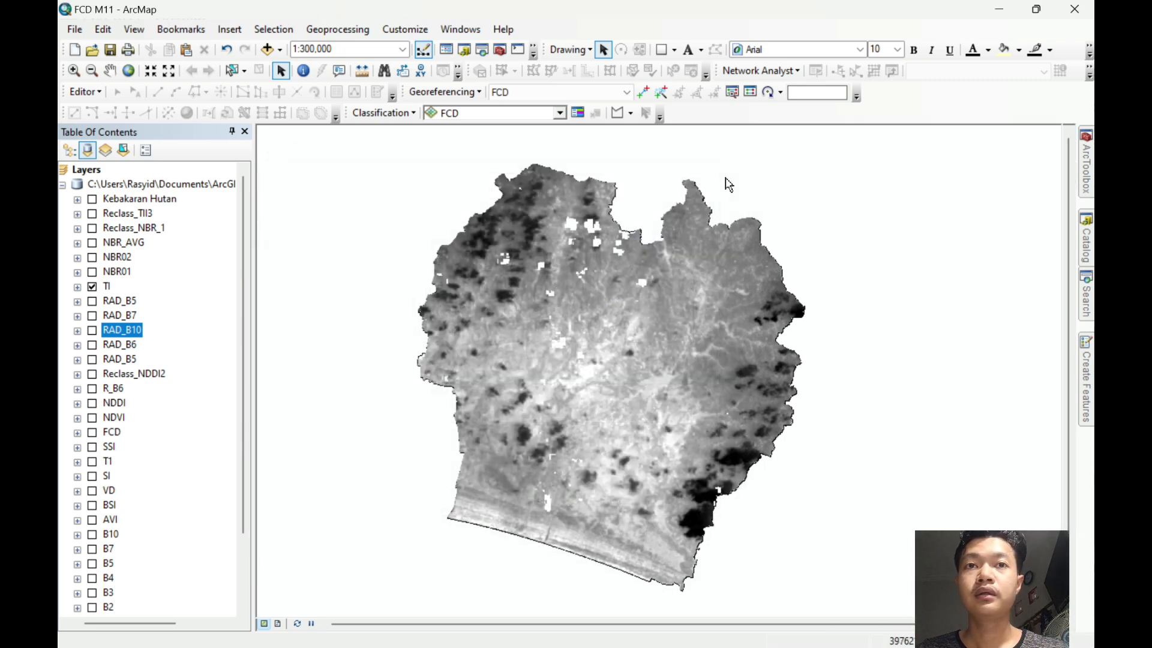
Search the tools for RECLASSIFY and open the Spatial Analyst Reclassify tool.
mouse_move(1085, 295)
drag(967, 194, 846, 207)
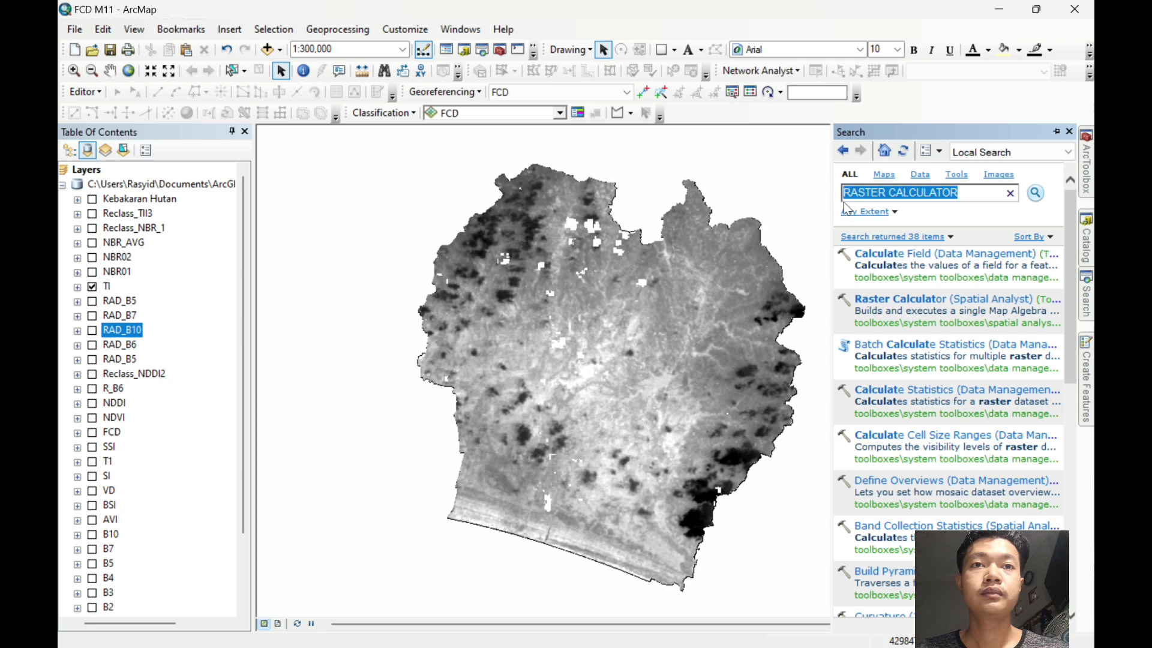
text(RECLASS)
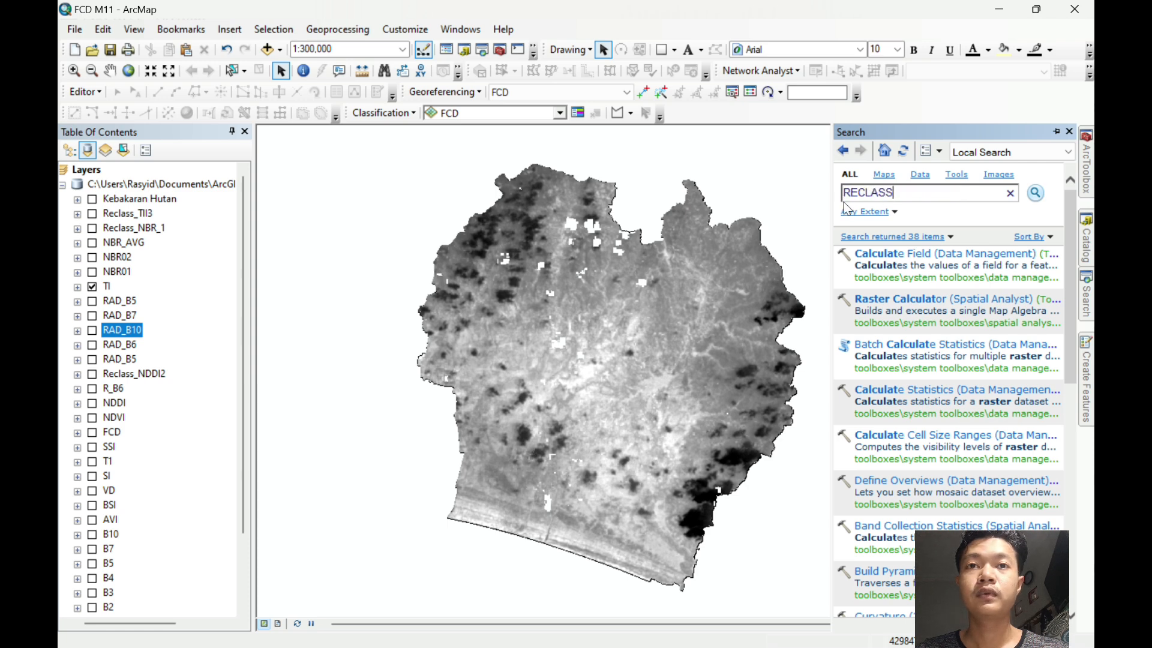
text(IFY)
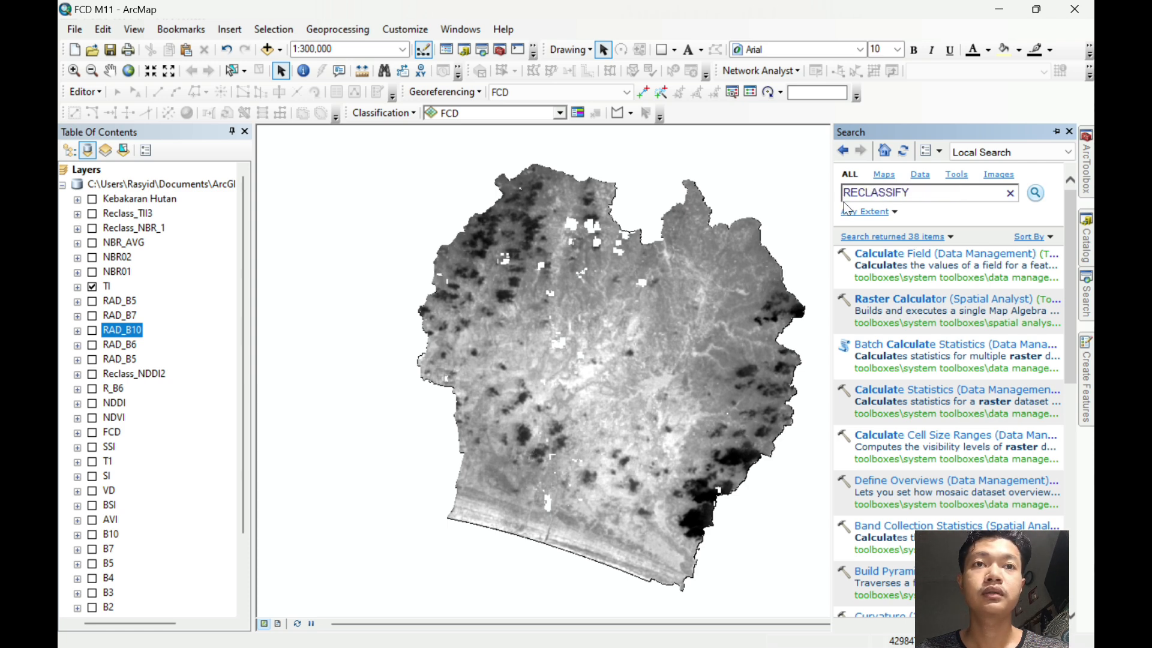
key(Return)
double_click(903, 298)
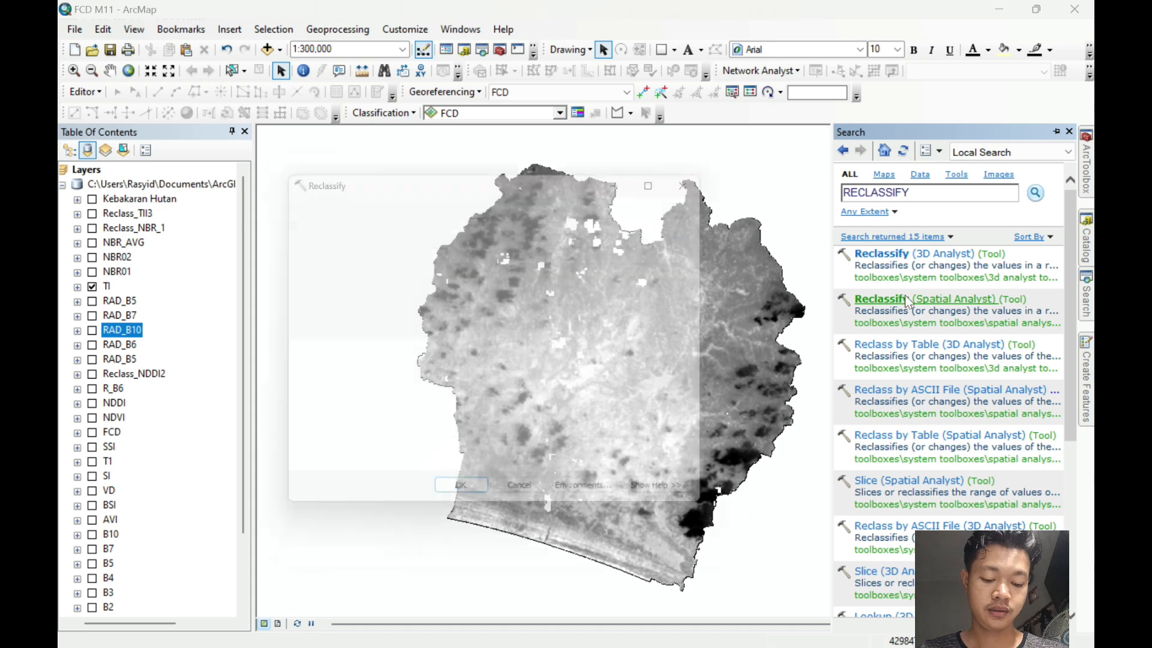
Choose NBR_AVG as the input raster to reclassify and set its classification to 5 classes.
click(670, 224)
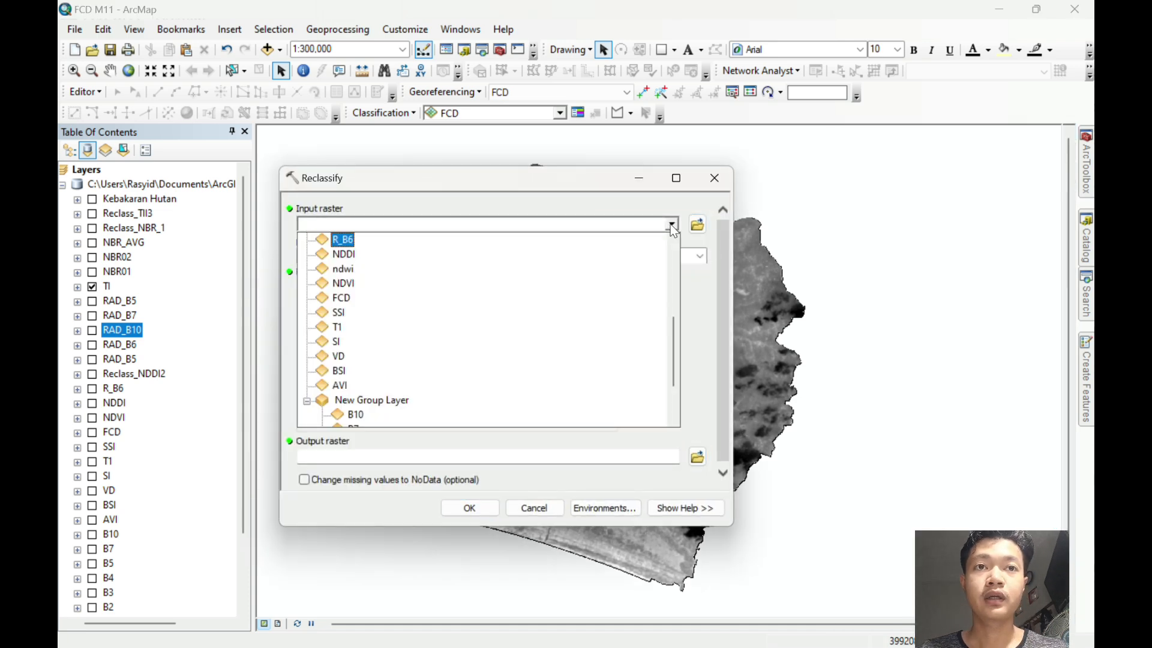
scroll(423, 336, up, 5)
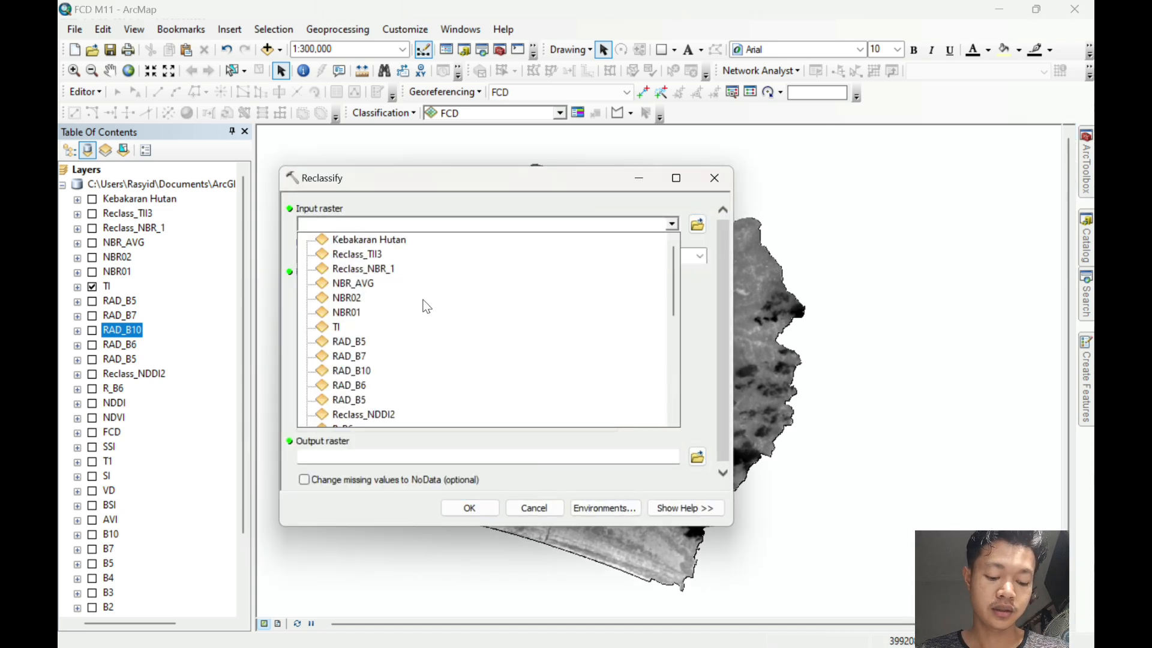
click(382, 290)
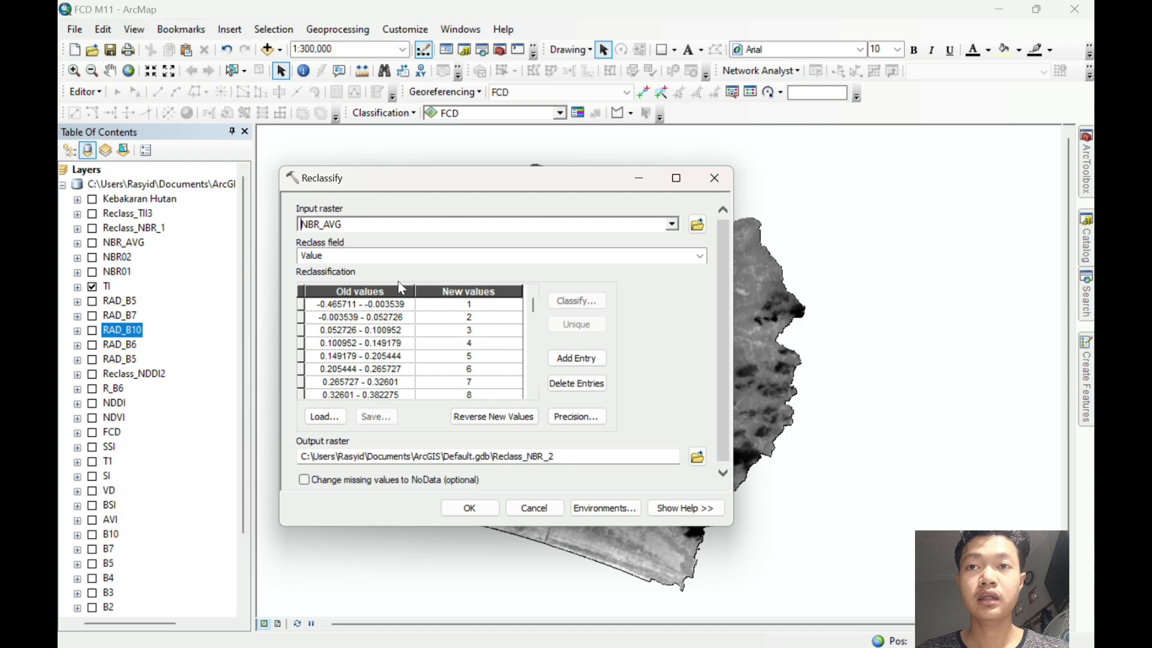
click(576, 300)
click(367, 216)
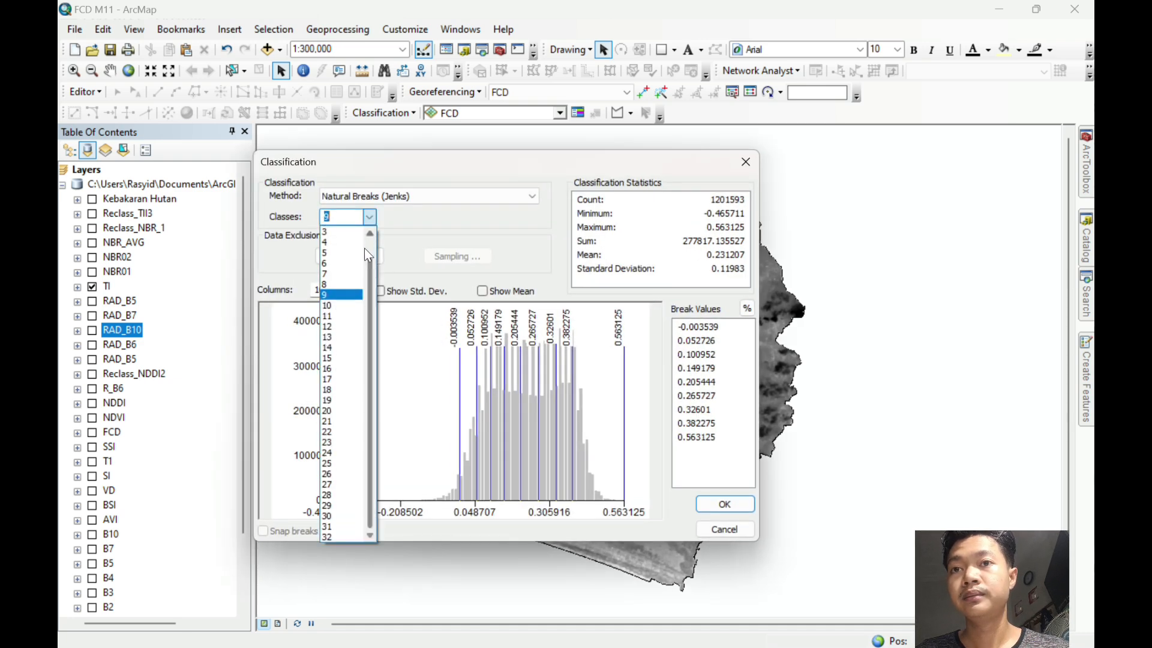
click(342, 249)
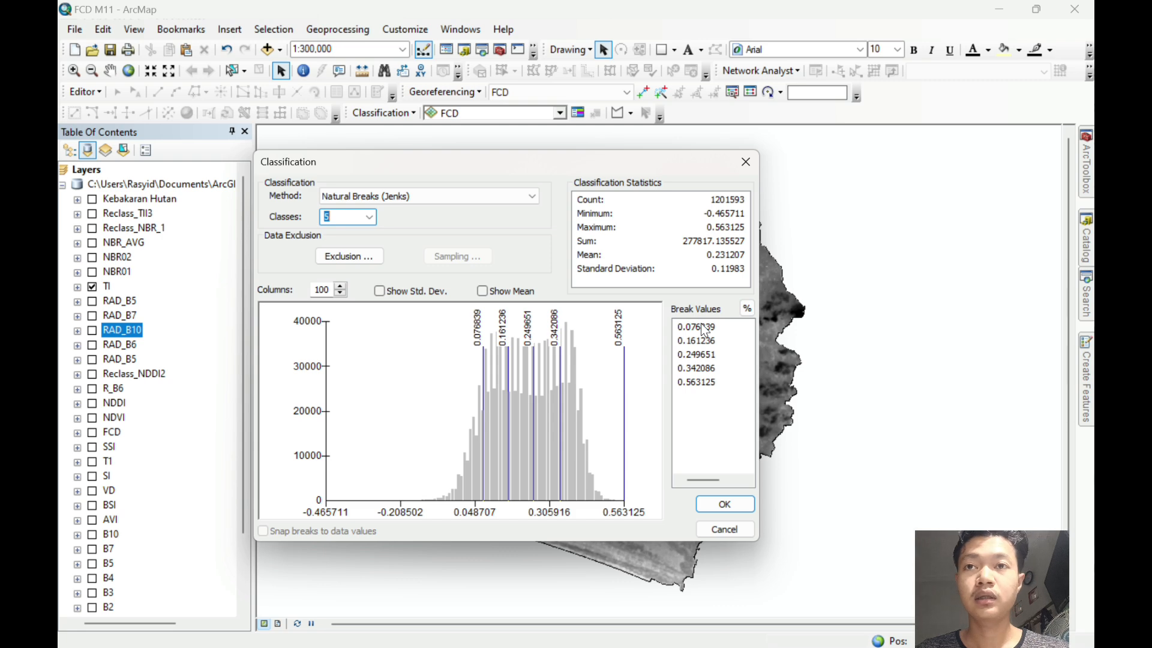
Replace the two lowest class break values with 0 and 0.25.
click(701, 324)
text(0)
key(Return)
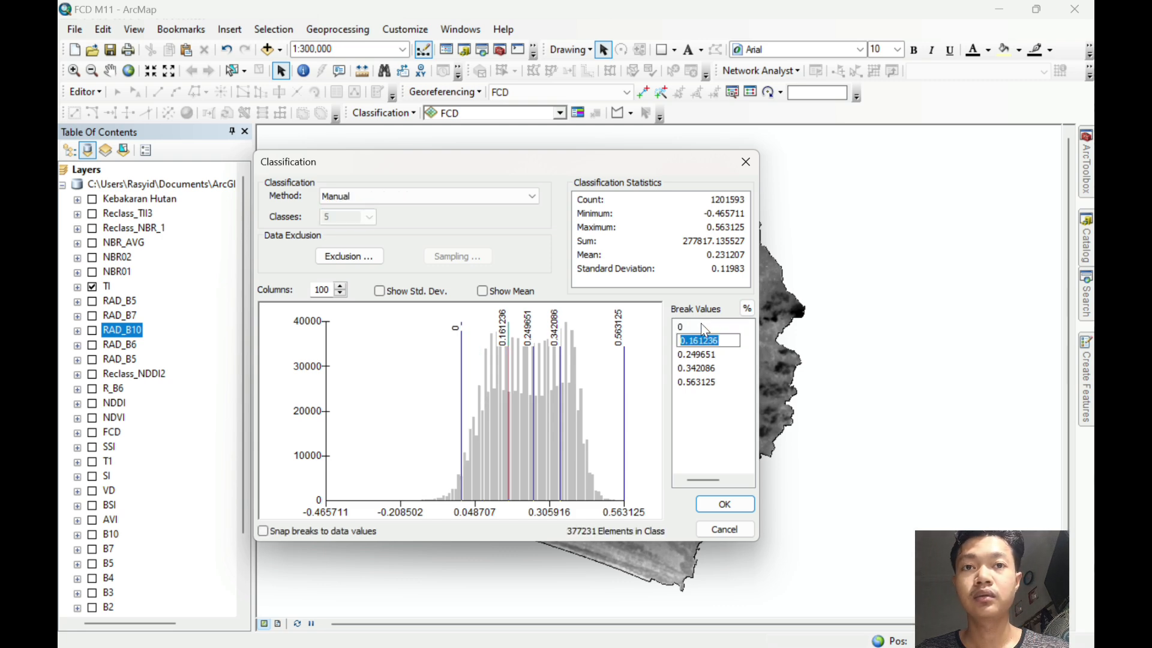
text(0.)
text(25)
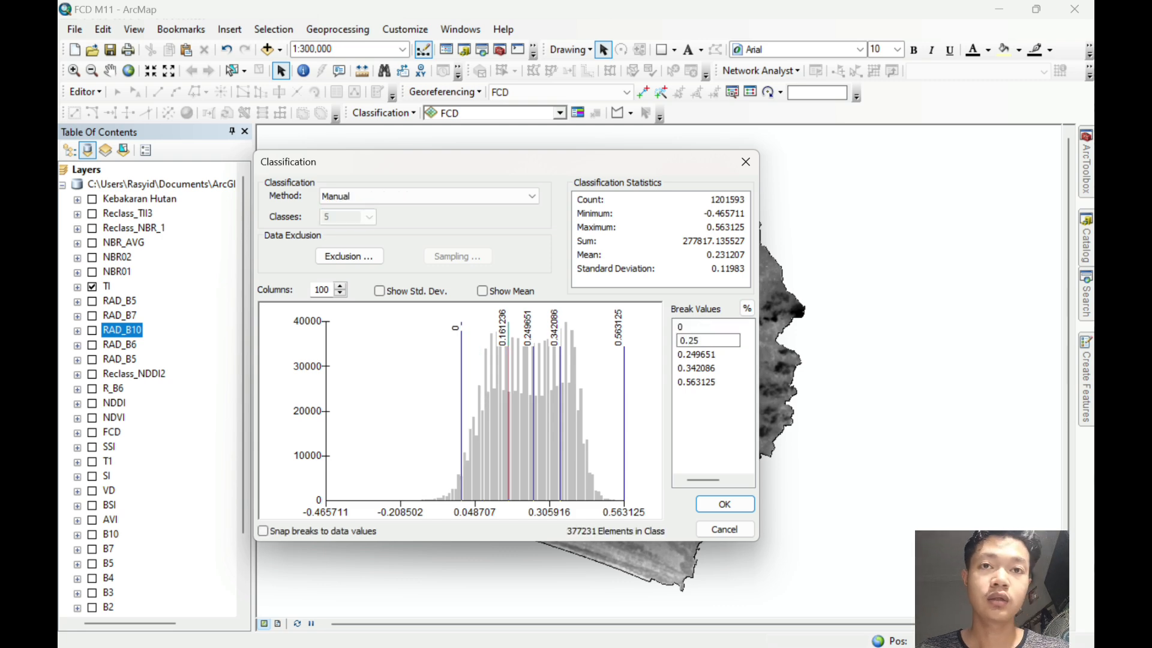
key(Return)
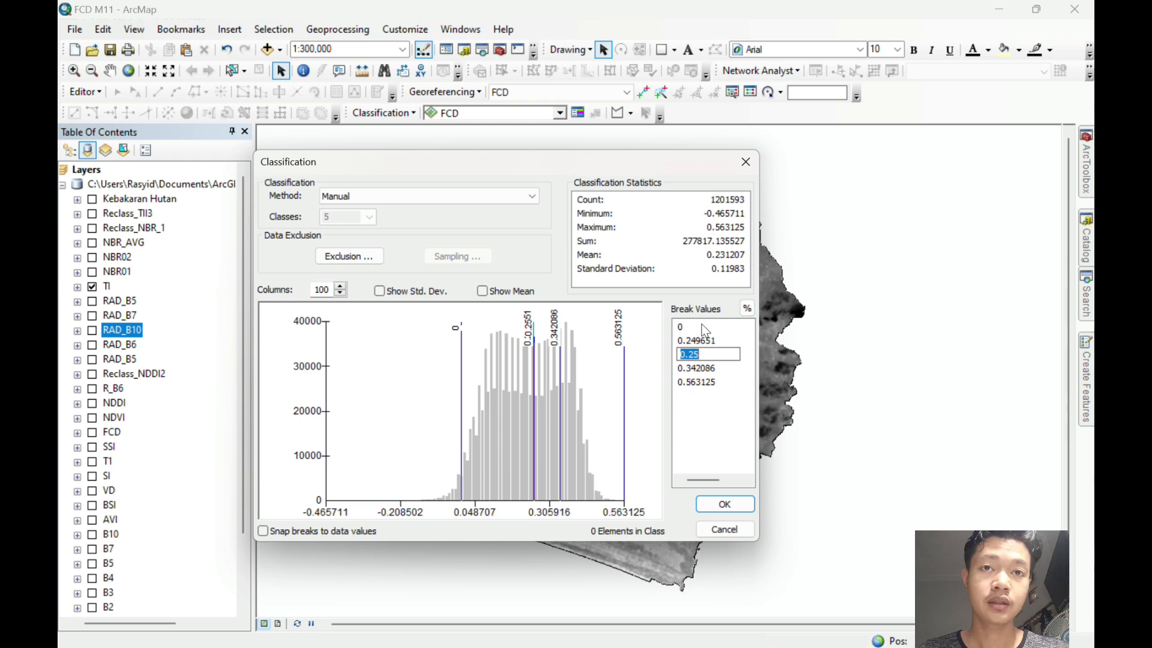
Set the remaining NBR_AVG class breaks to 0.5, 0.75 and 0.86, and dismiss the Classification and Reclassify dialogs without running.
click(711, 340)
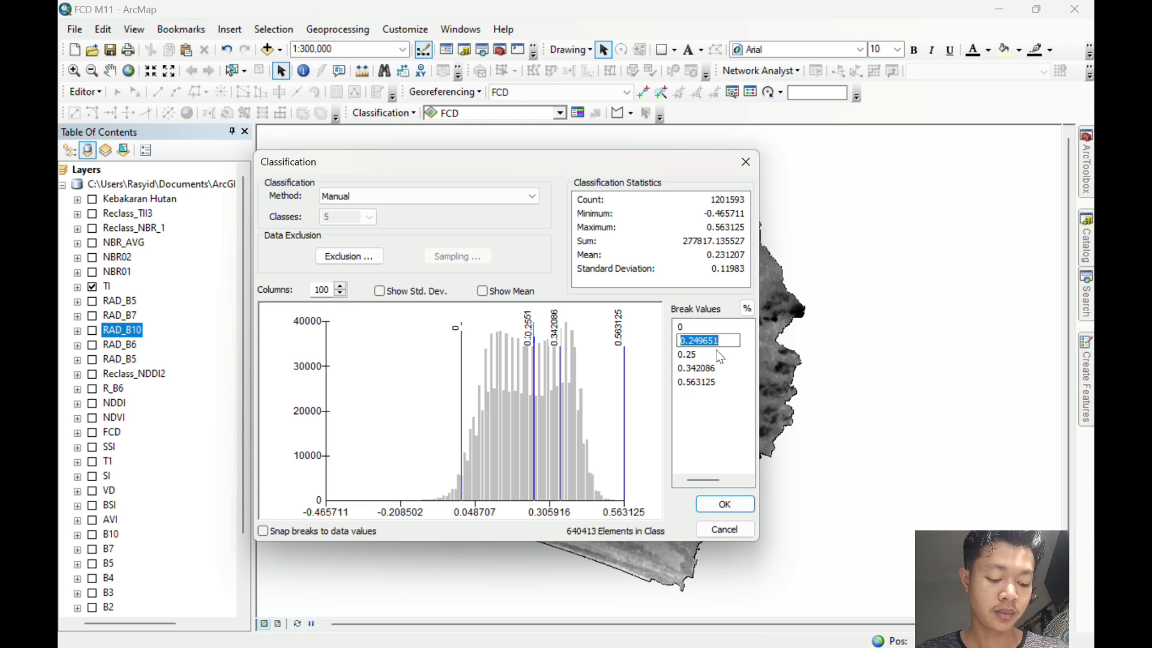
text(0.)
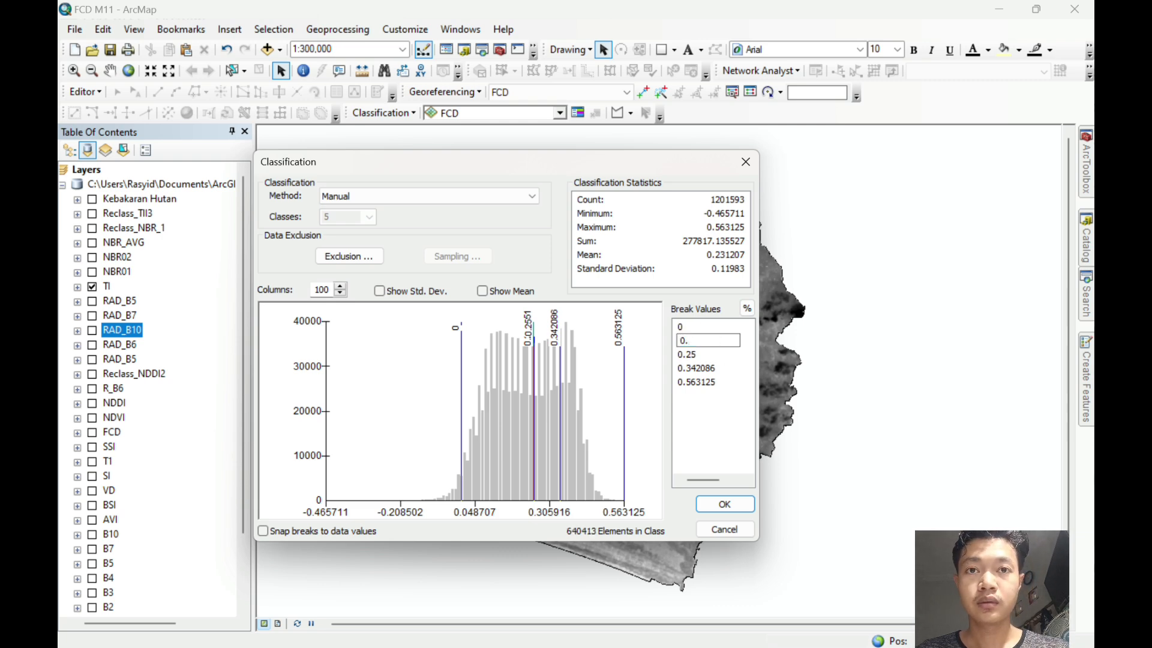
text(5)
click(718, 354)
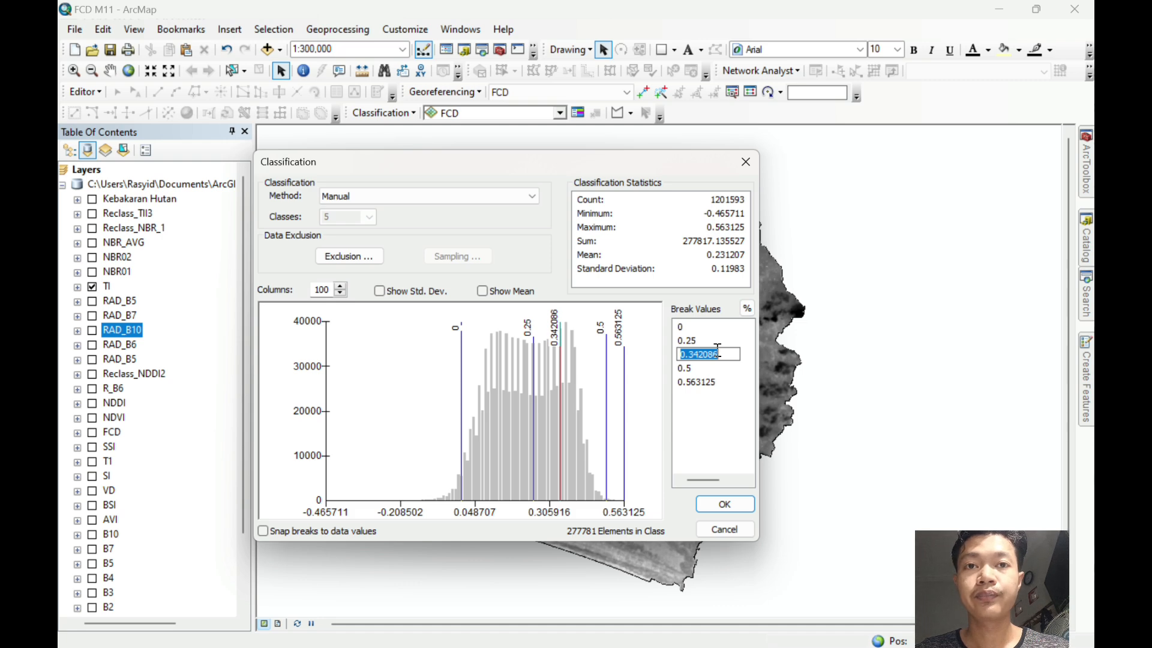
text(0.75)
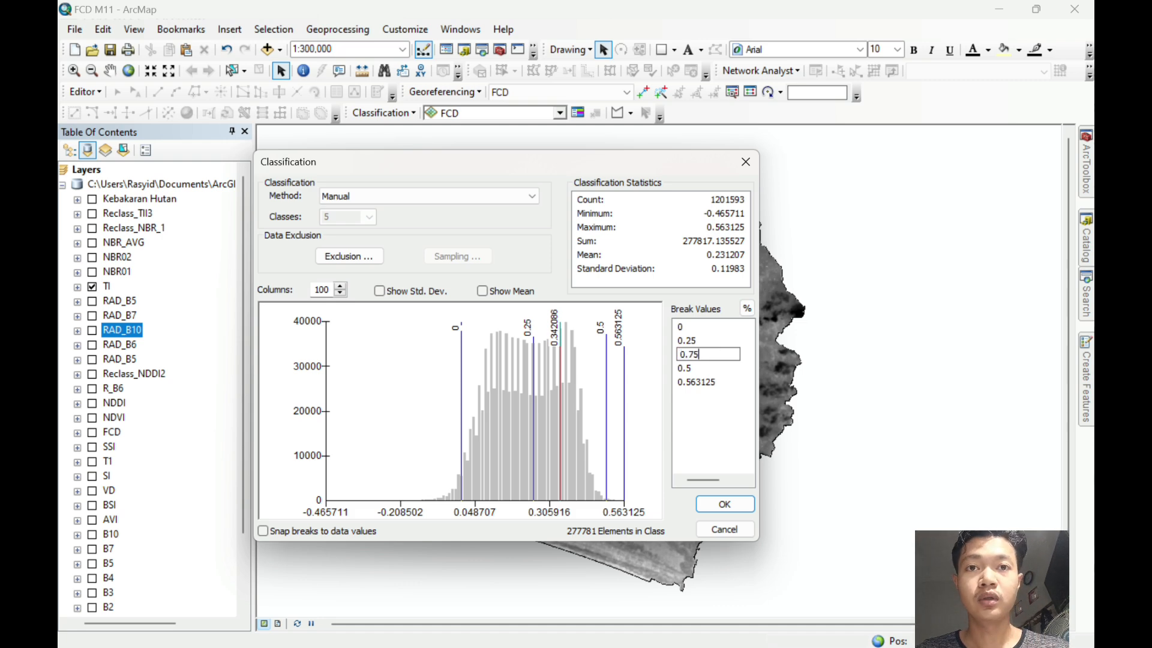
key(Return)
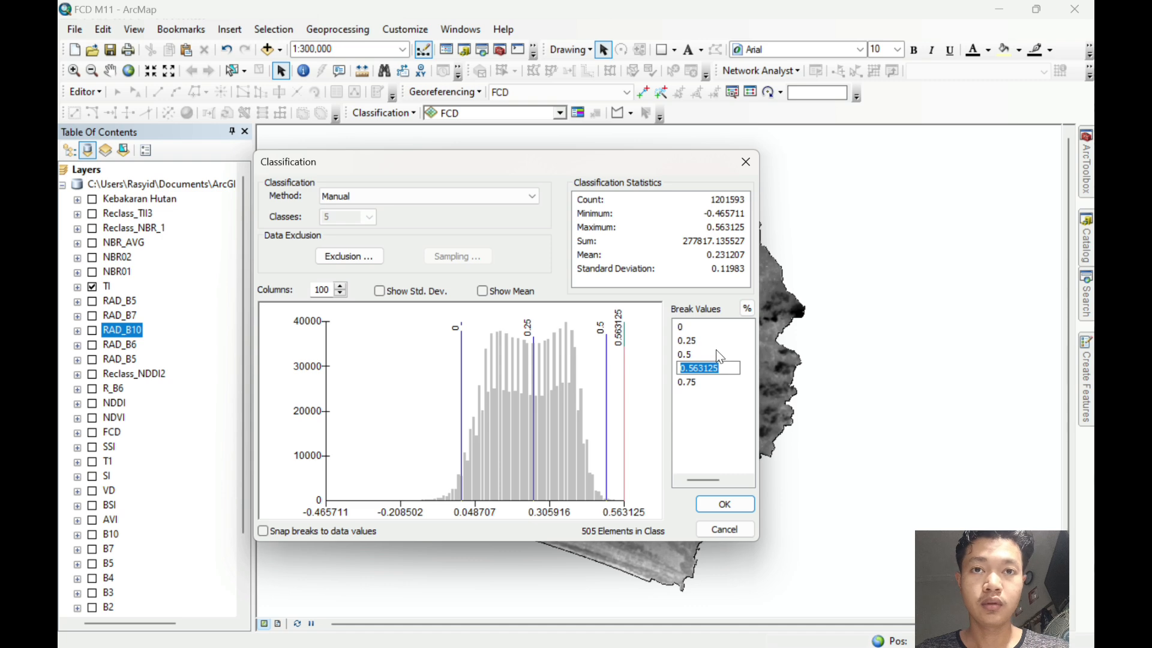
text(0)
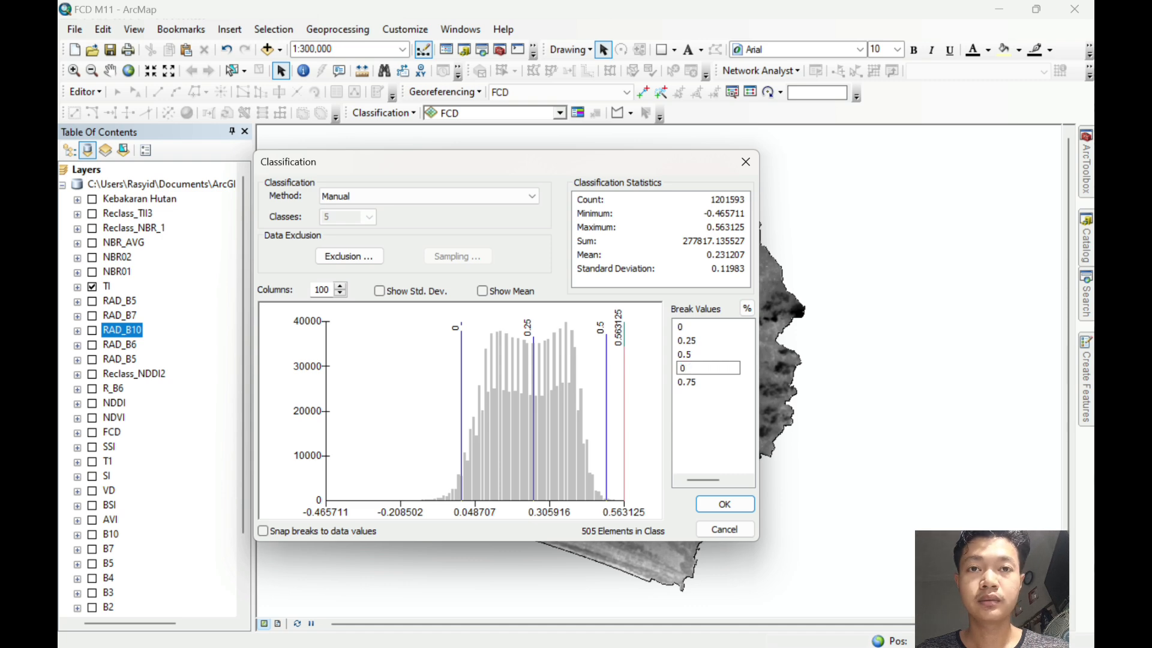
text(.86)
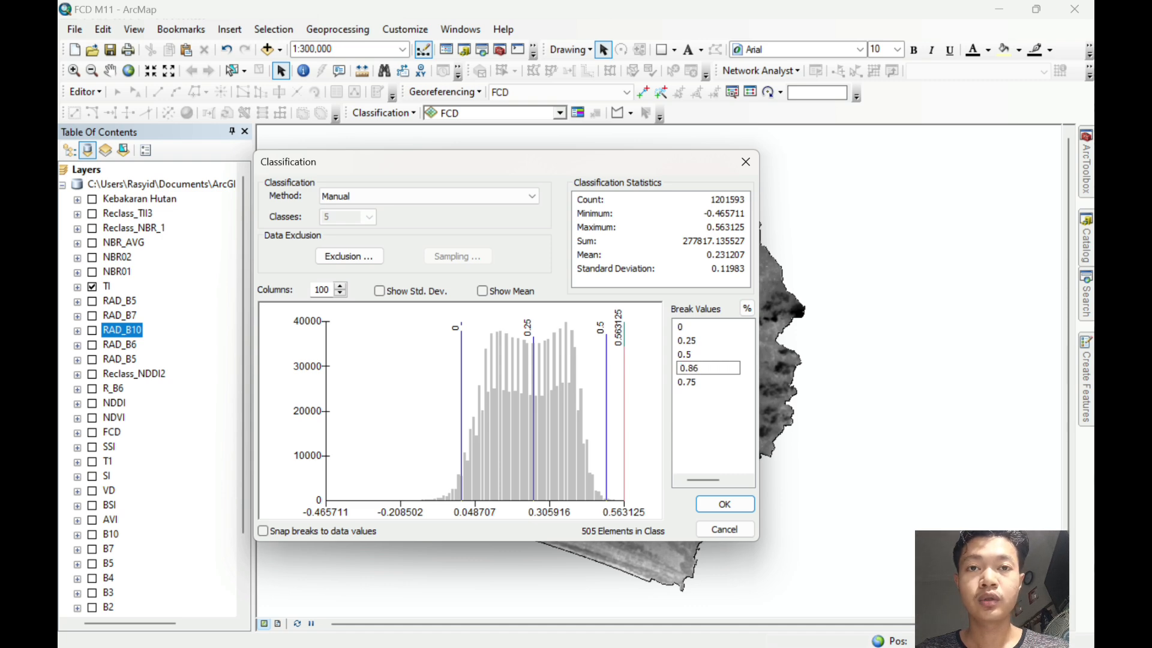
key(Return)
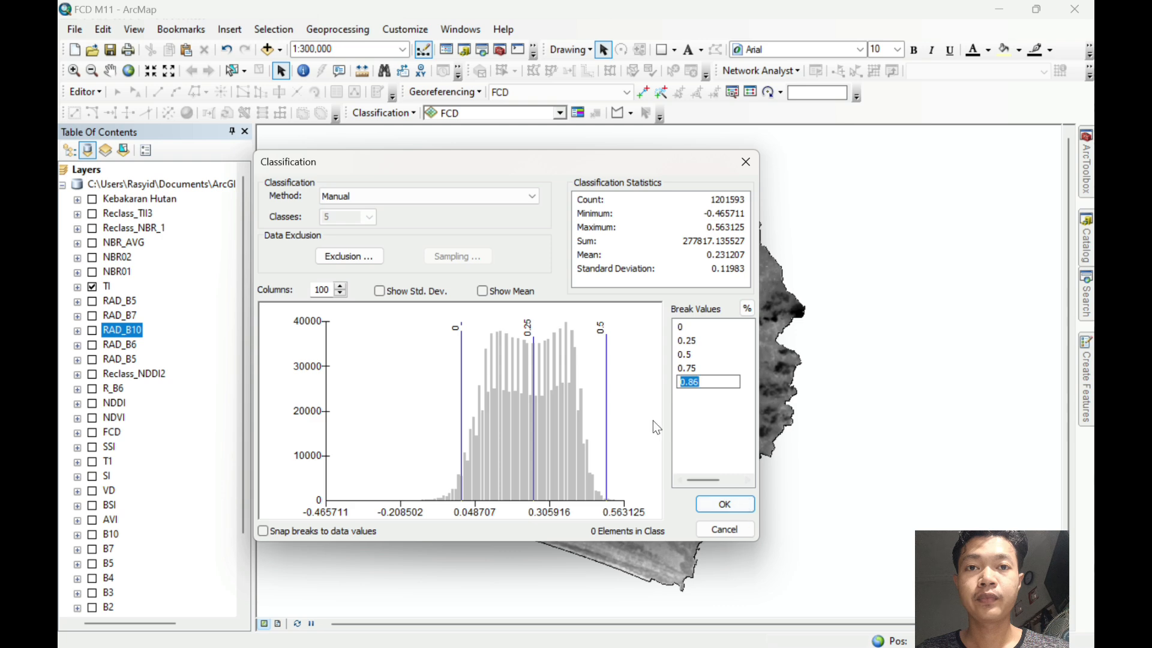
click(744, 164)
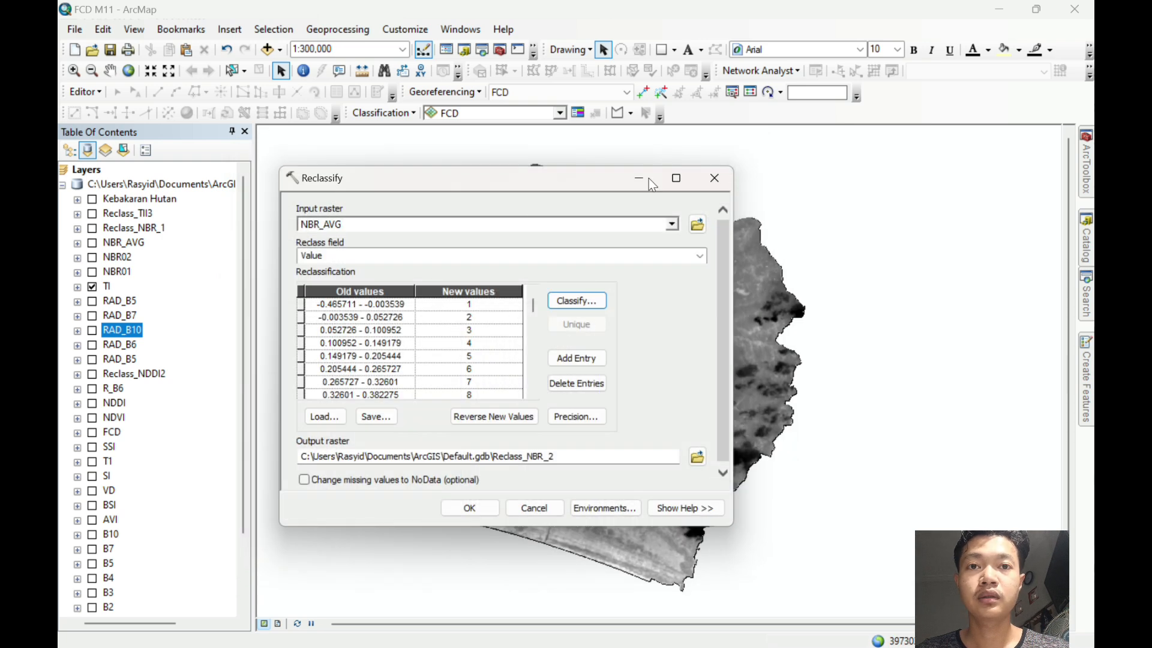
click(722, 187)
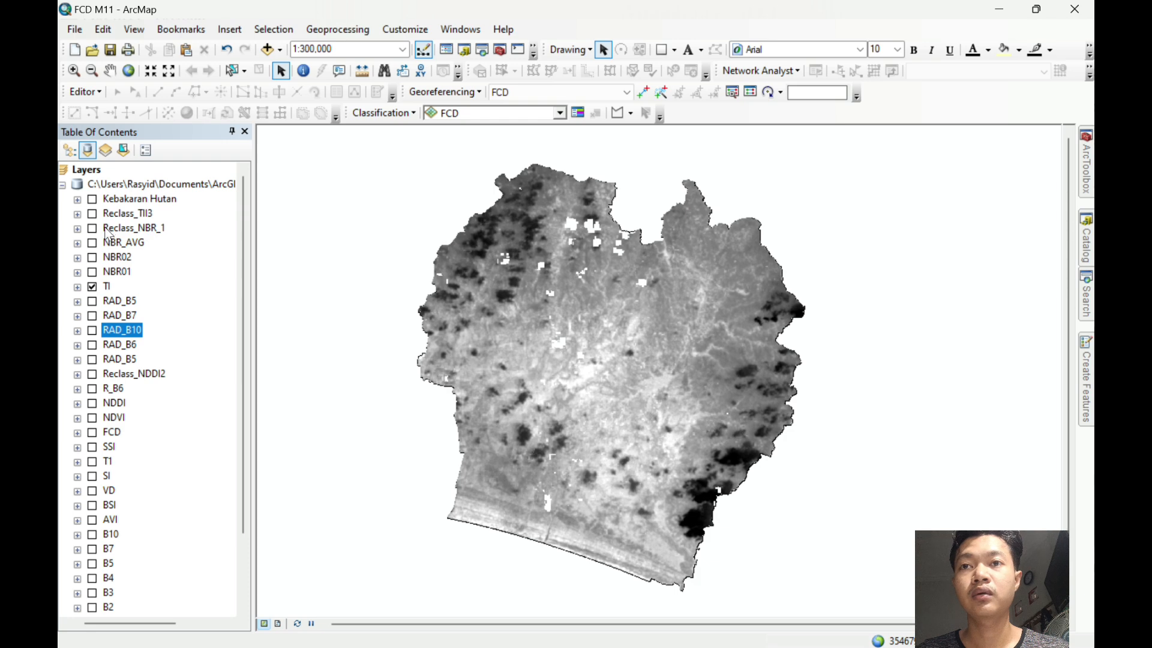
Show the Reclass_NBR_1 layer on the map and hide the TI layer.
click(159, 230)
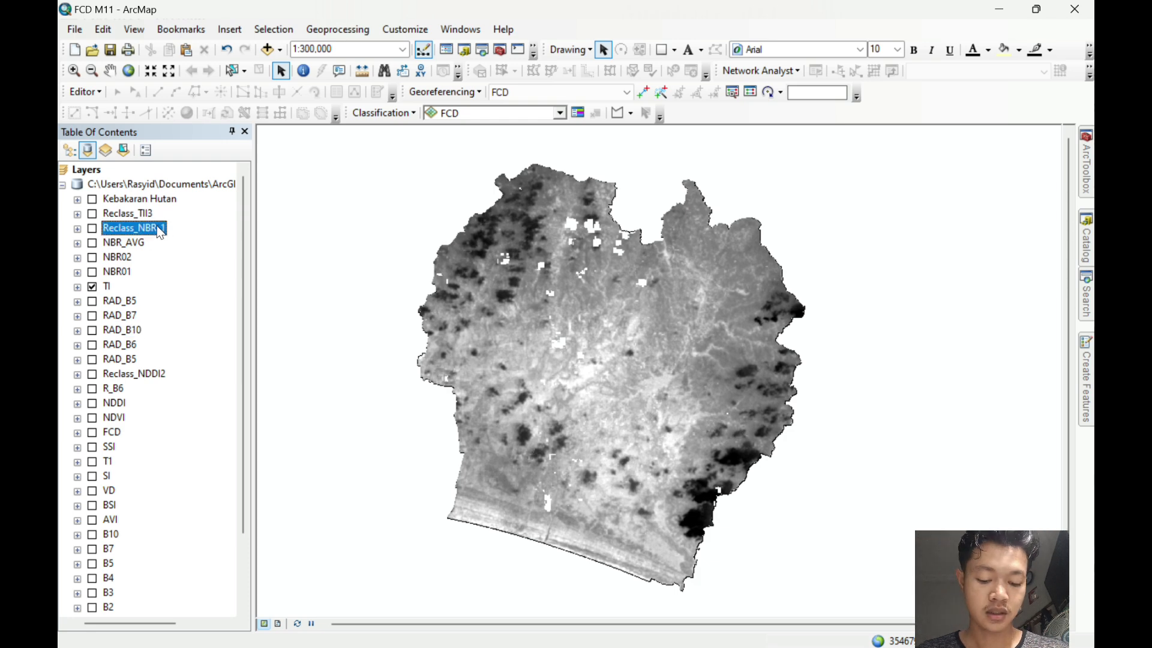
click(92, 229)
click(93, 286)
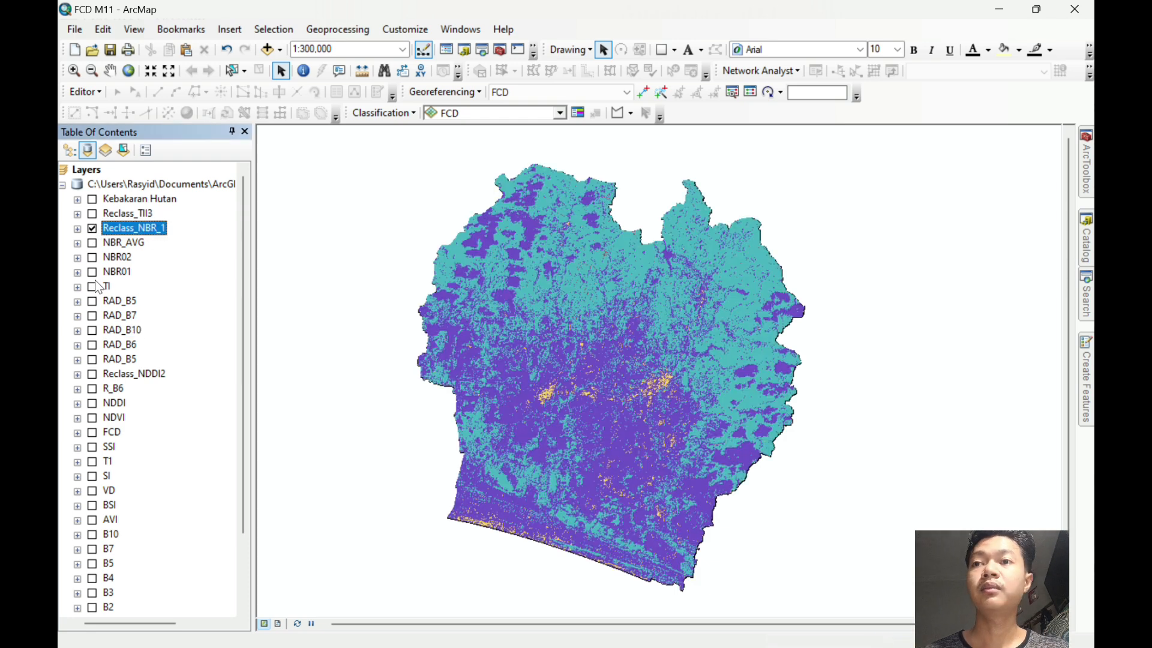
Open the Spatial Analyst Reclassify tool with TI as the input raster and set its classification to 5 classes.
click(1086, 294)
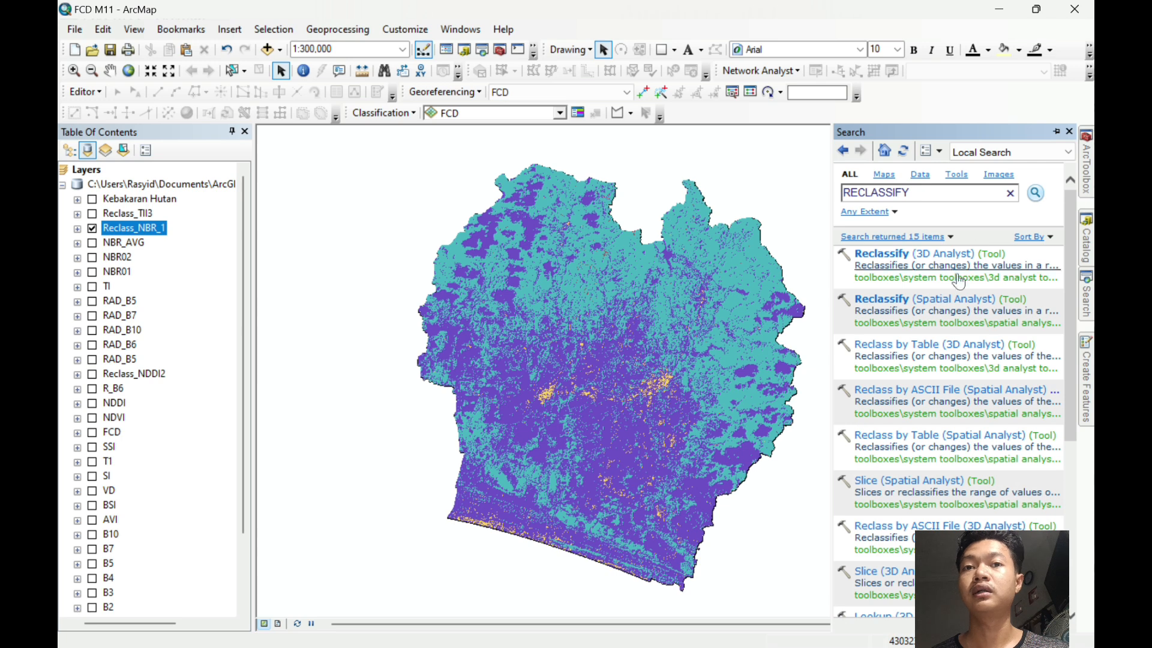
click(936, 302)
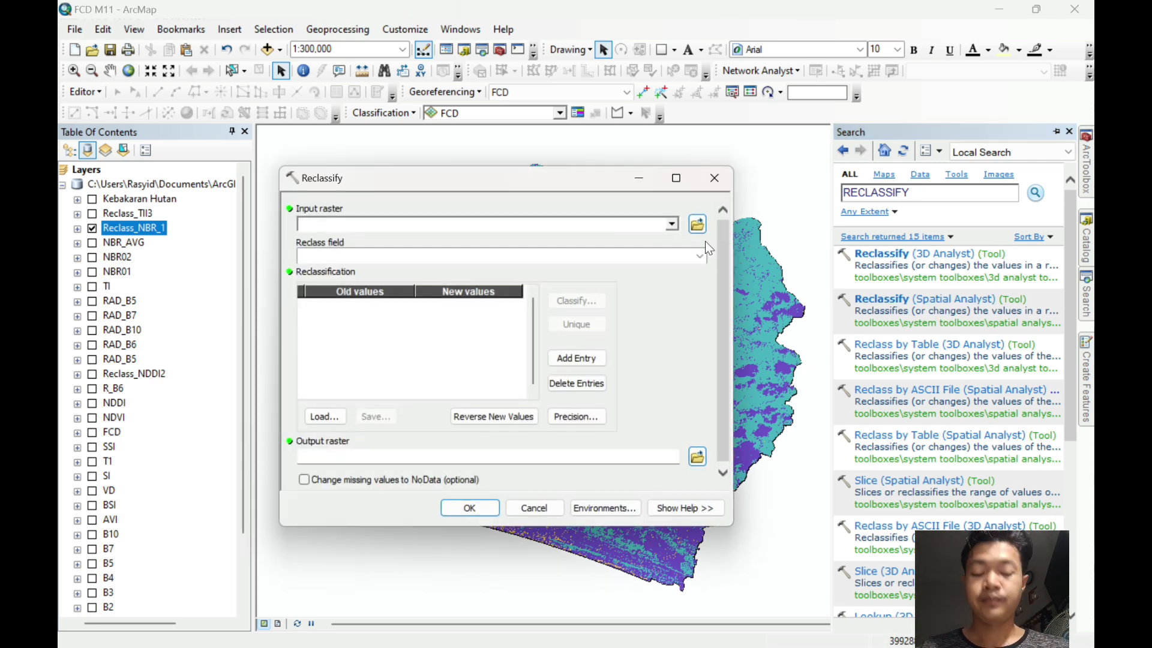
click(673, 223)
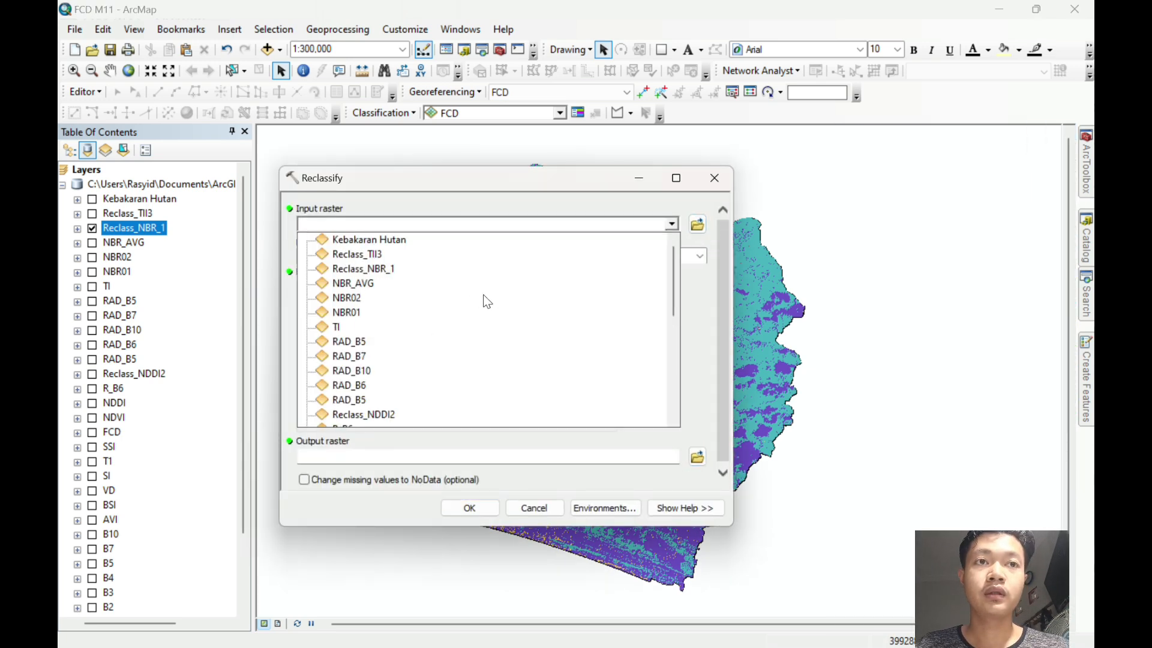
click(447, 327)
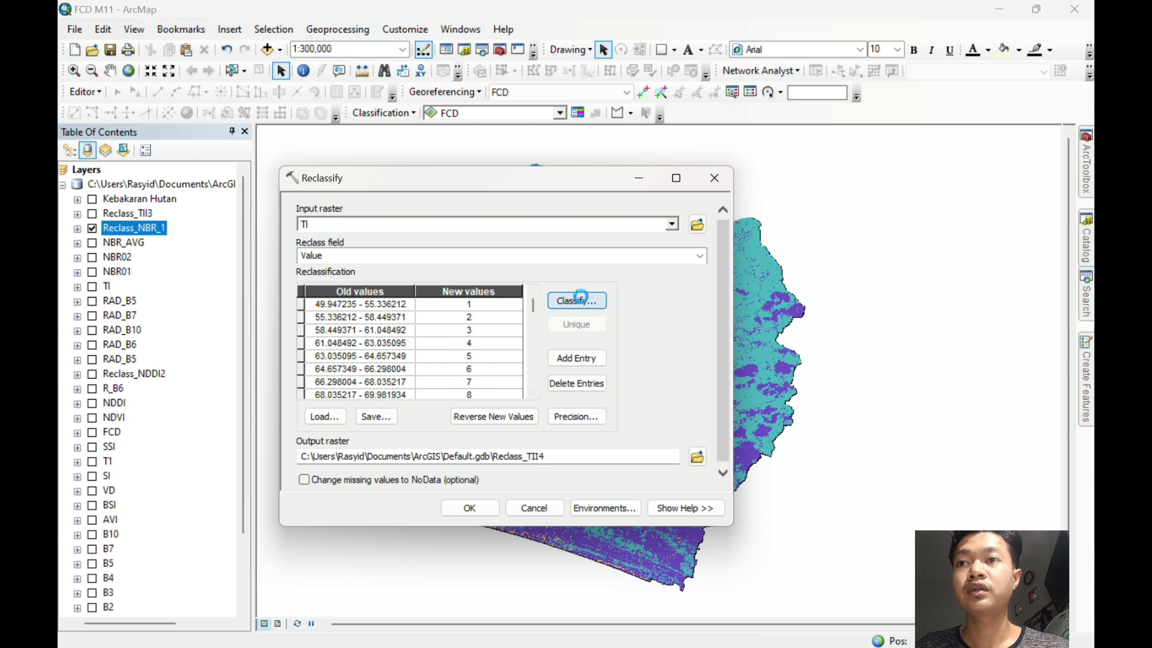
click(578, 300)
click(369, 216)
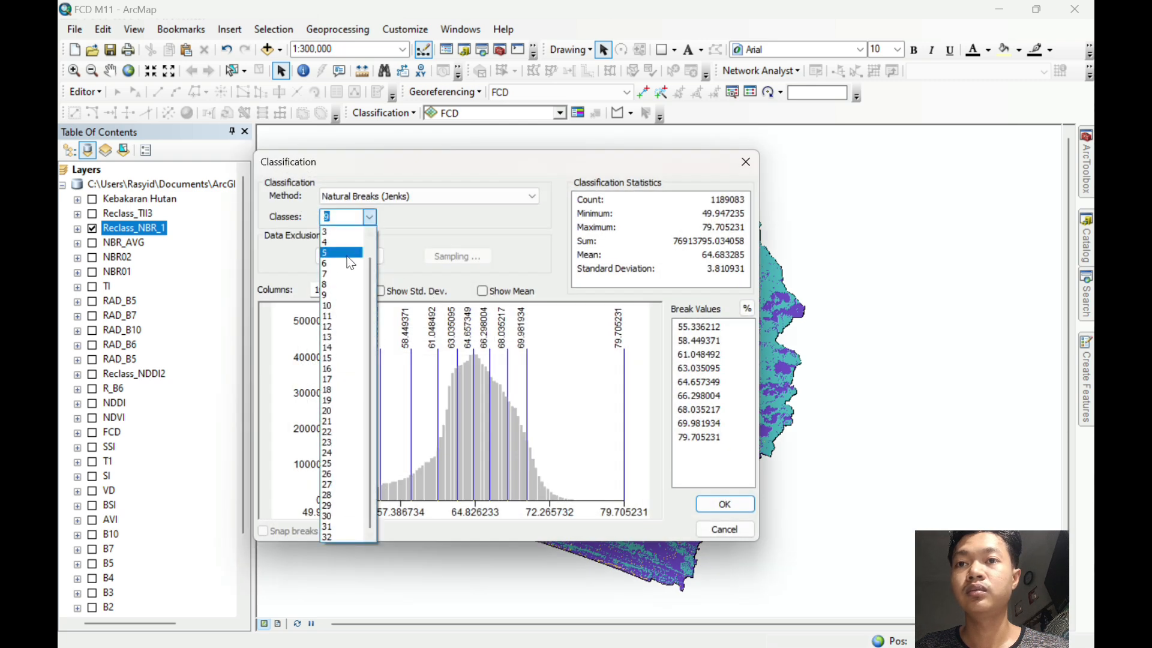
click(341, 253)
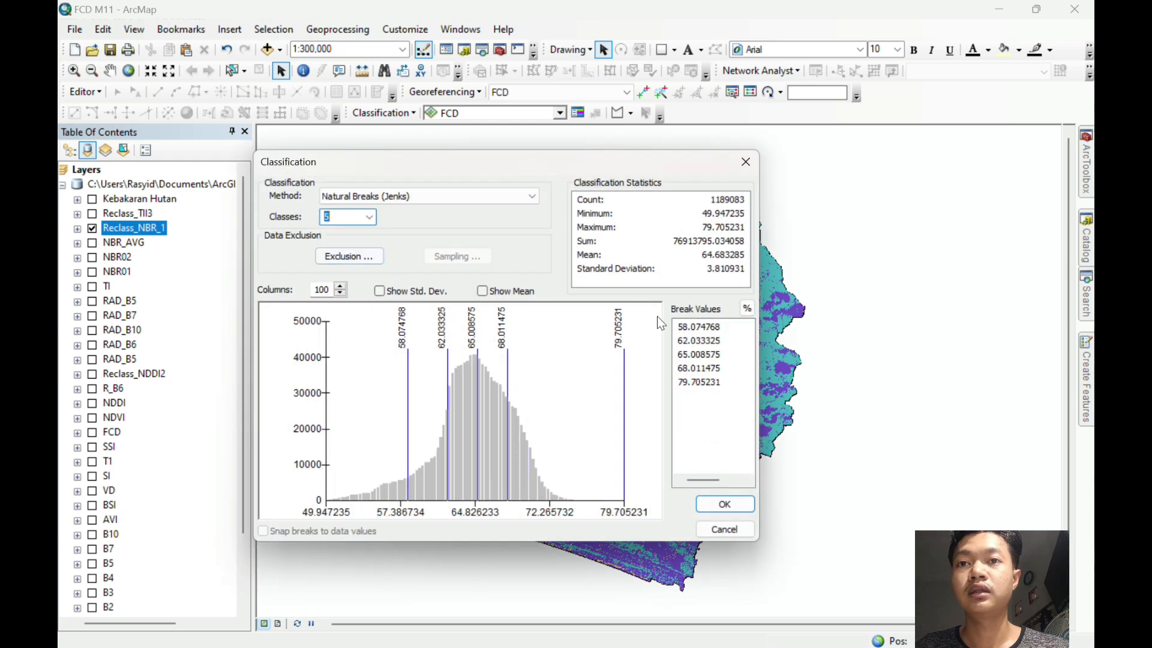
Enter the TI class breaks 53, 57, 63, 67 and 73, and dismiss the Classification and Reclassify dialogs without running.
double_click(700, 328)
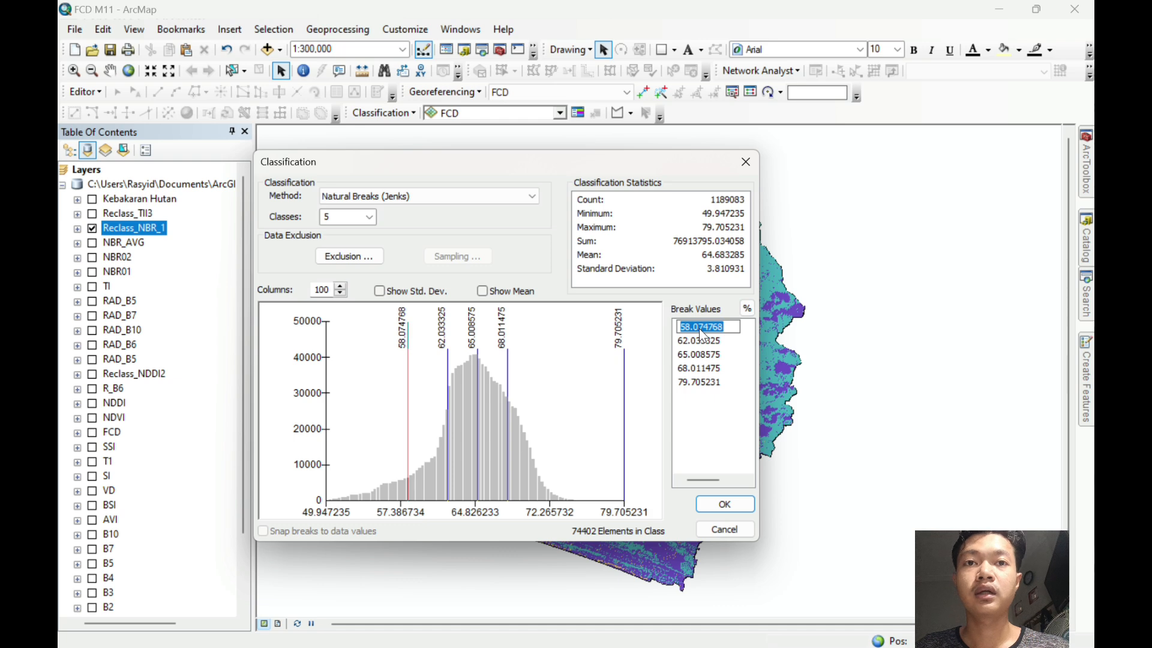
key(Return)
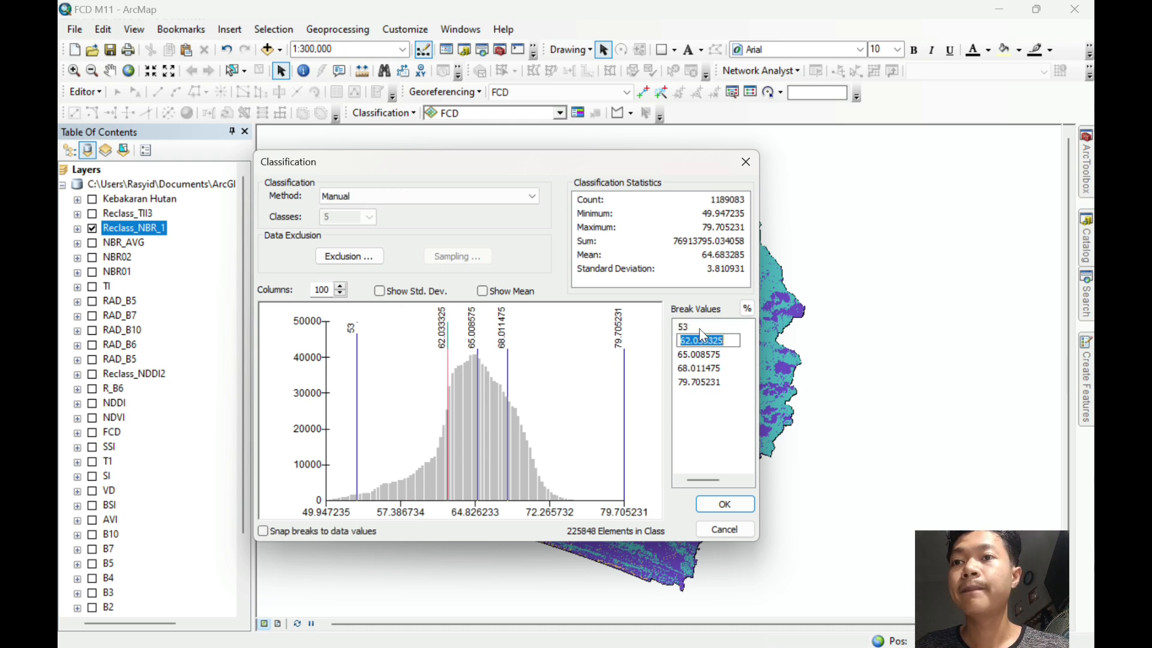
text(57)
key(Return)
text(63)
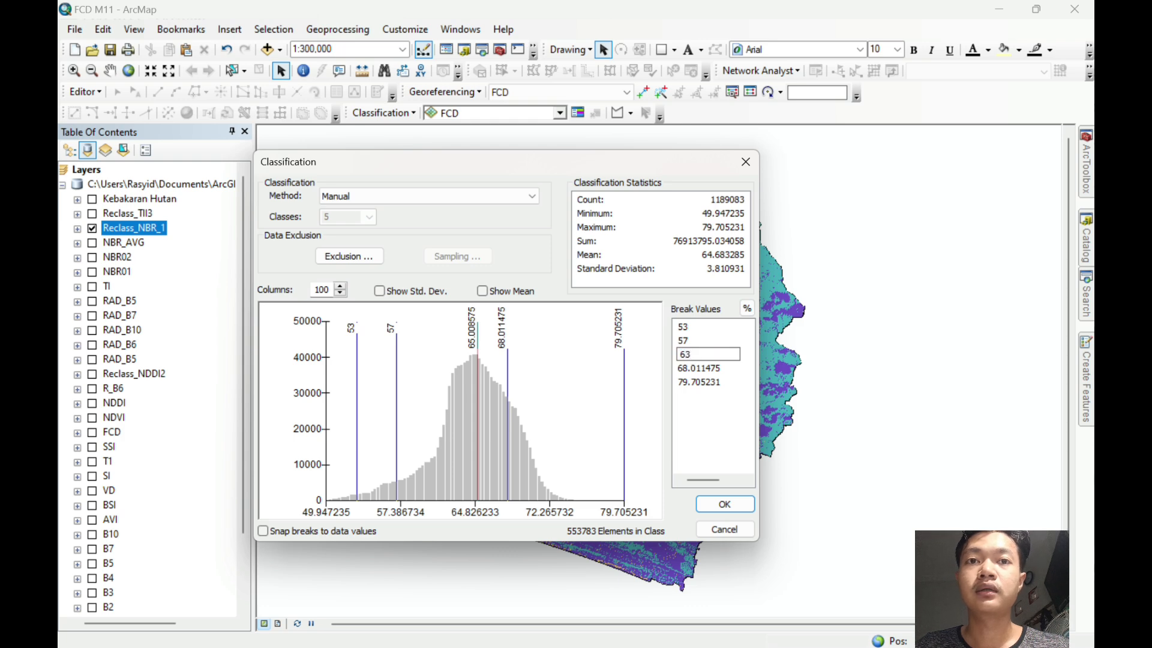
key(Return)
text(67)
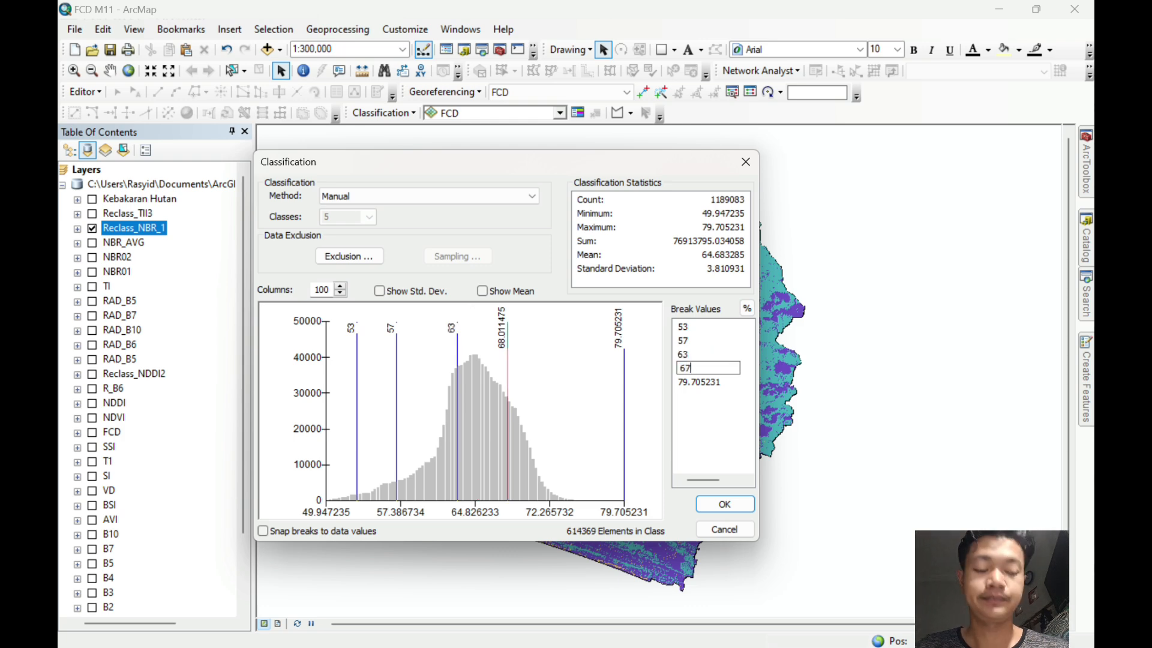
key(Return)
text(73)
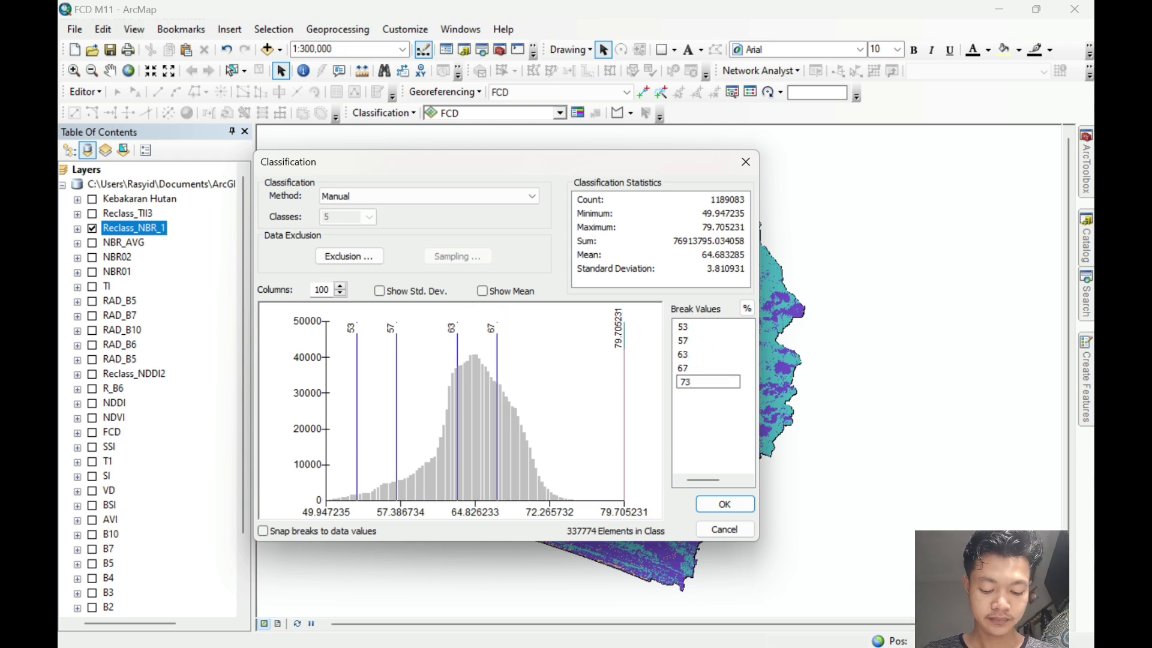
click(745, 162)
click(707, 174)
Switch the Reclass_TII3 layer on and off again to preview it.
click(92, 214)
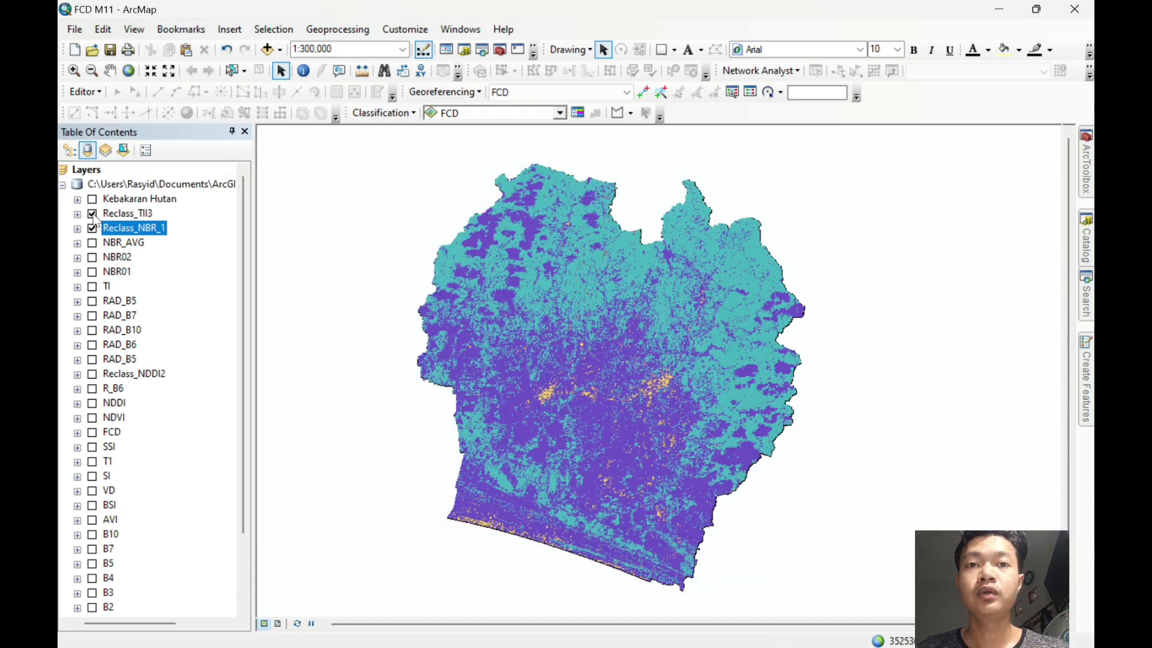
click(92, 214)
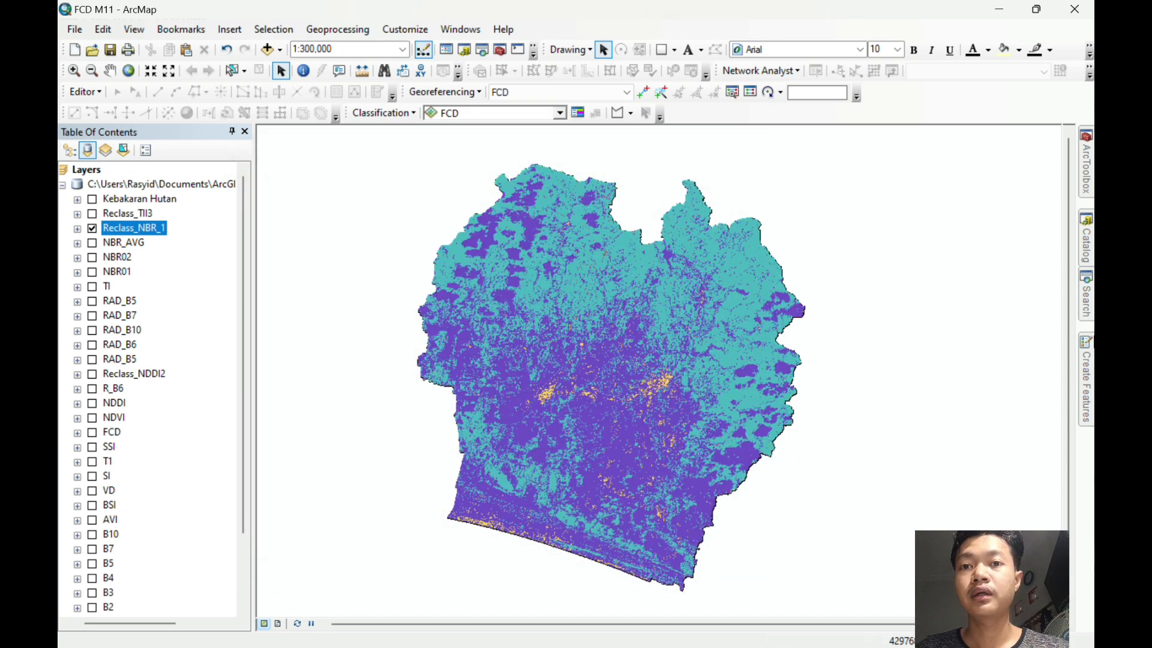
Search the tools for RASTER CALCULATOR and open the Spatial Analyst Raster Calculator.
click(1086, 294)
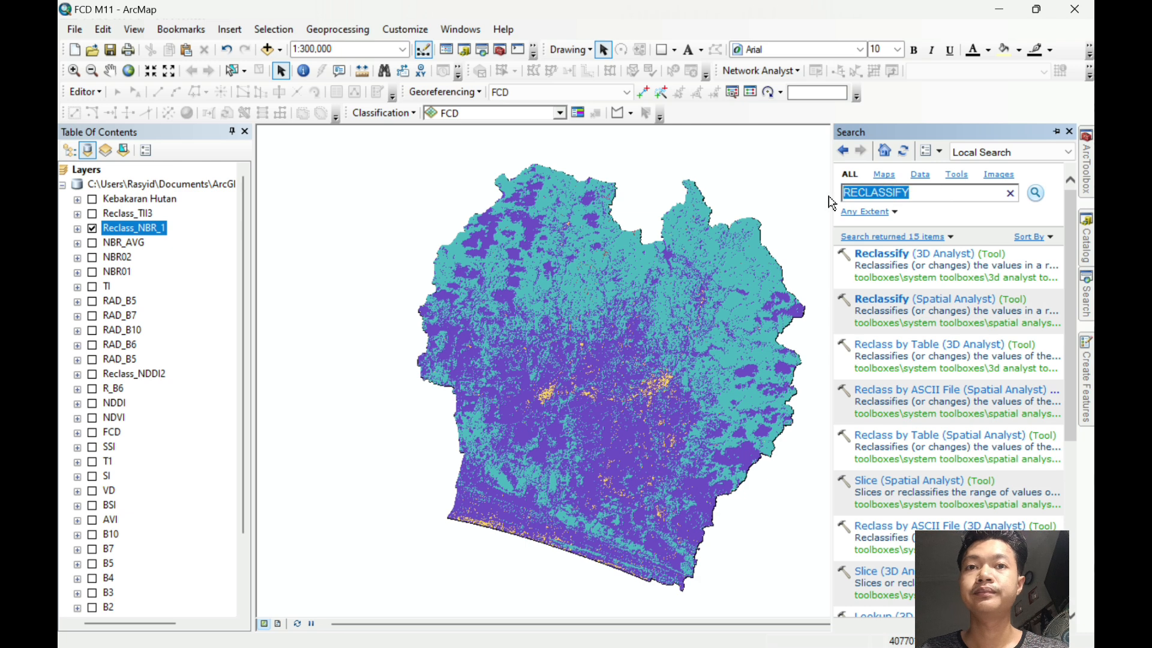
text(RASTERC)
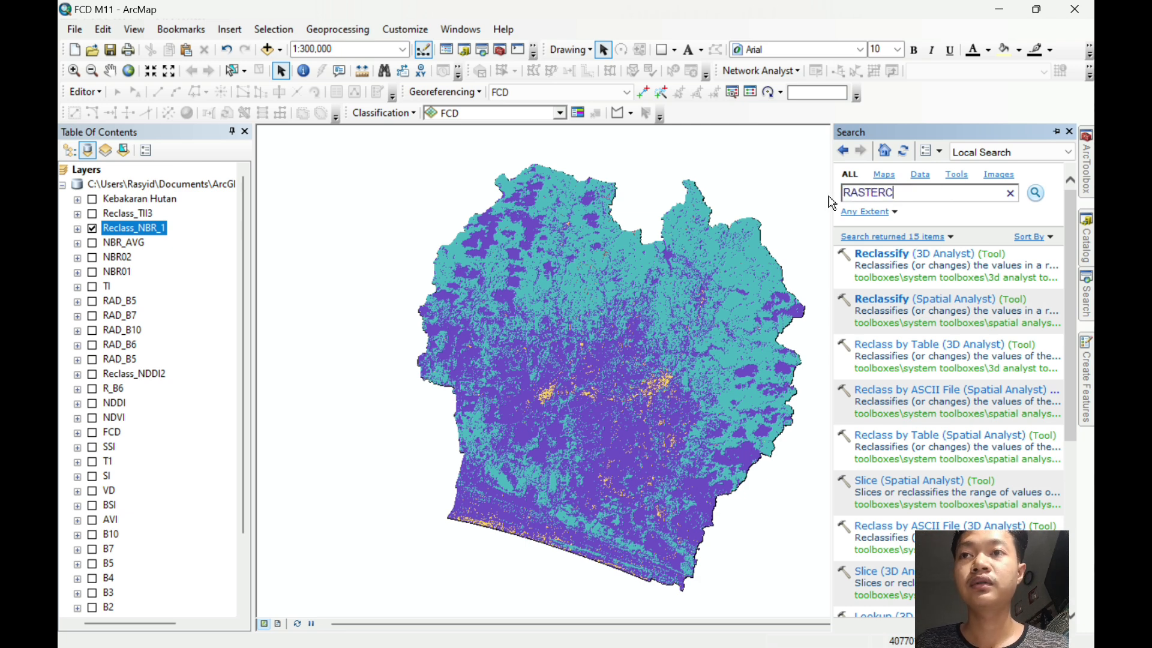
text(ALCULATOR)
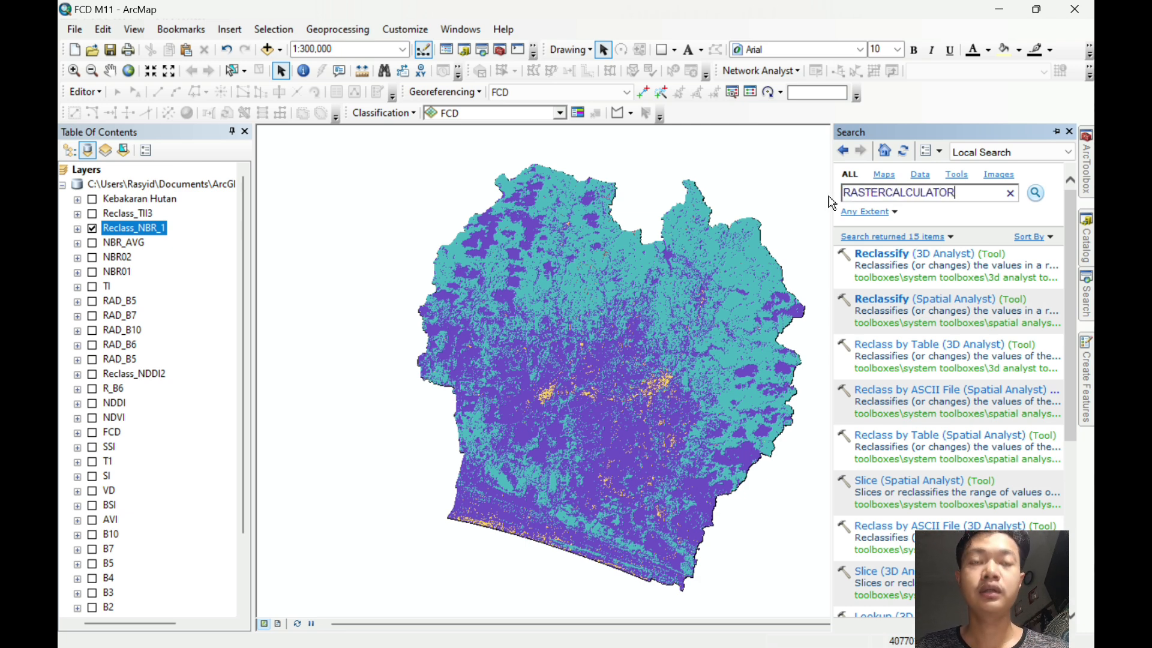
key(BackSpace)
key(BackSpace)
key(BackSpace)
key(BackSpace)
key(BackSpace)
key(BackSpace)
key(BackSpace)
key(BackSpace)
key(BackSpace)
key(BackSpace)
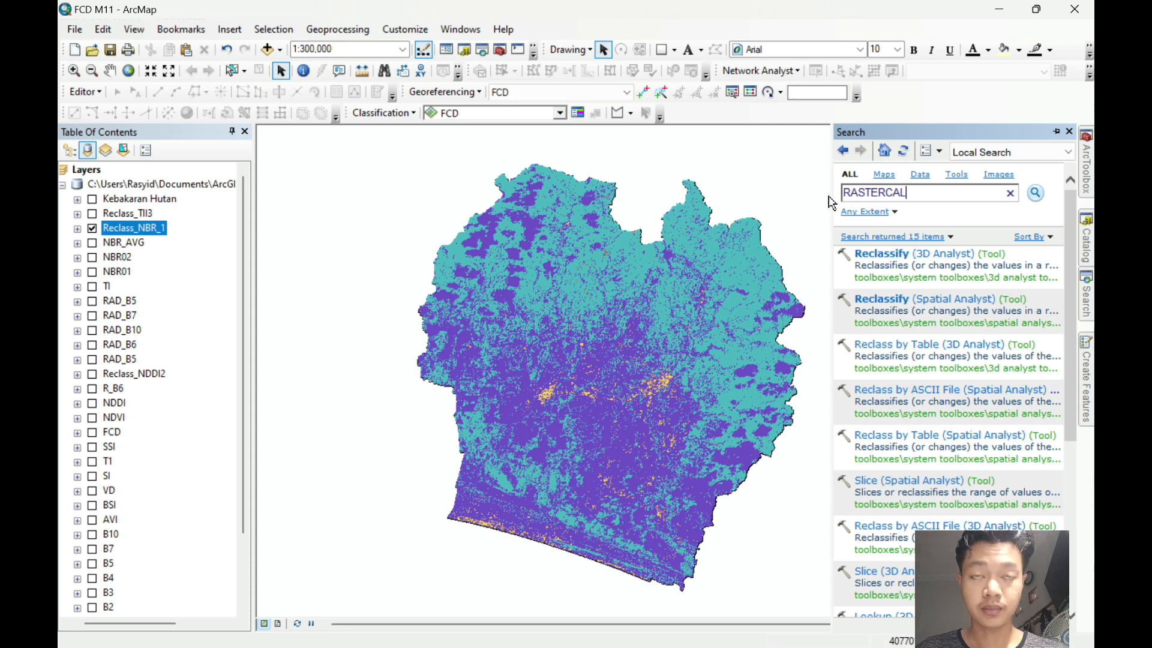
text(CALCU)
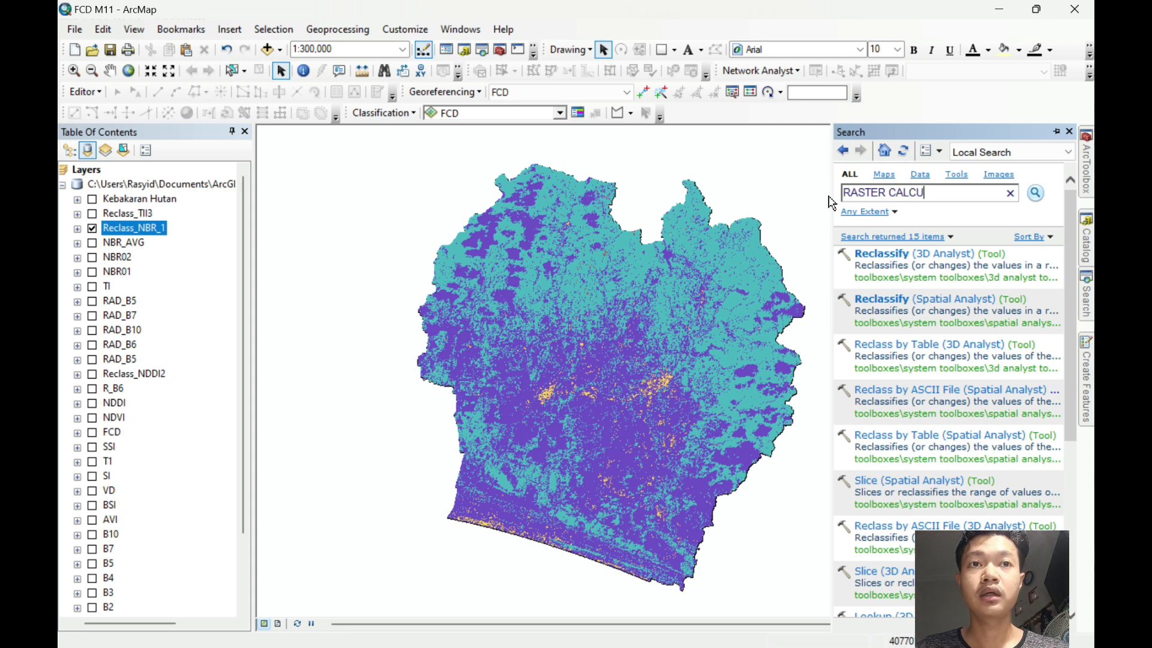
text(LATOR)
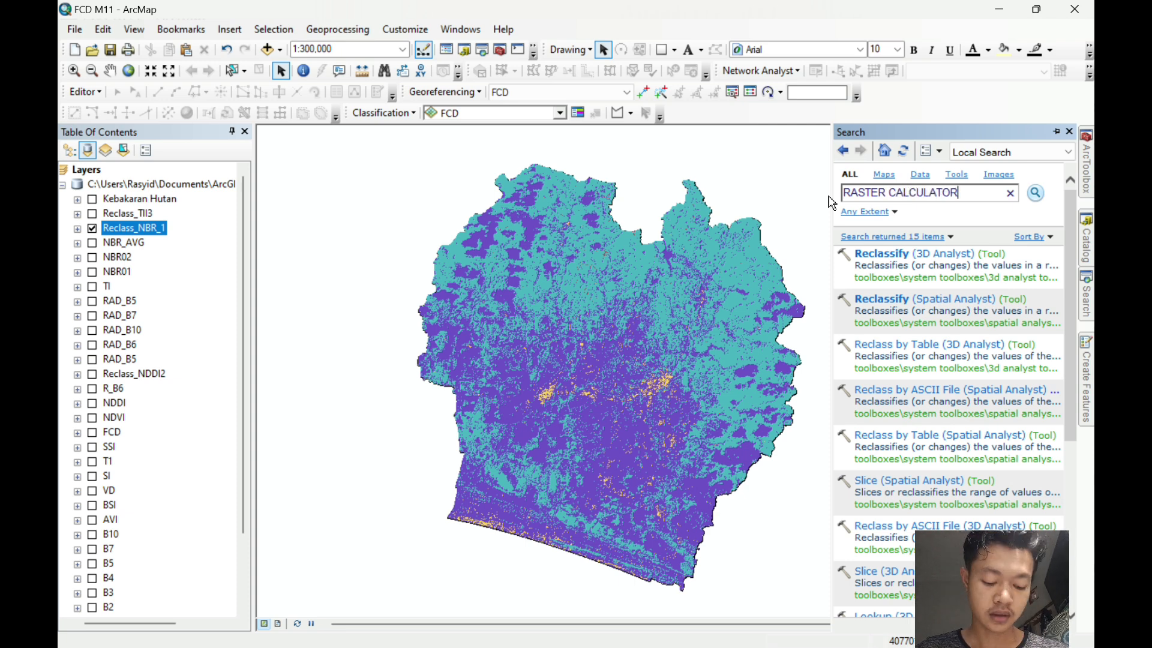
key(Return)
click(922, 299)
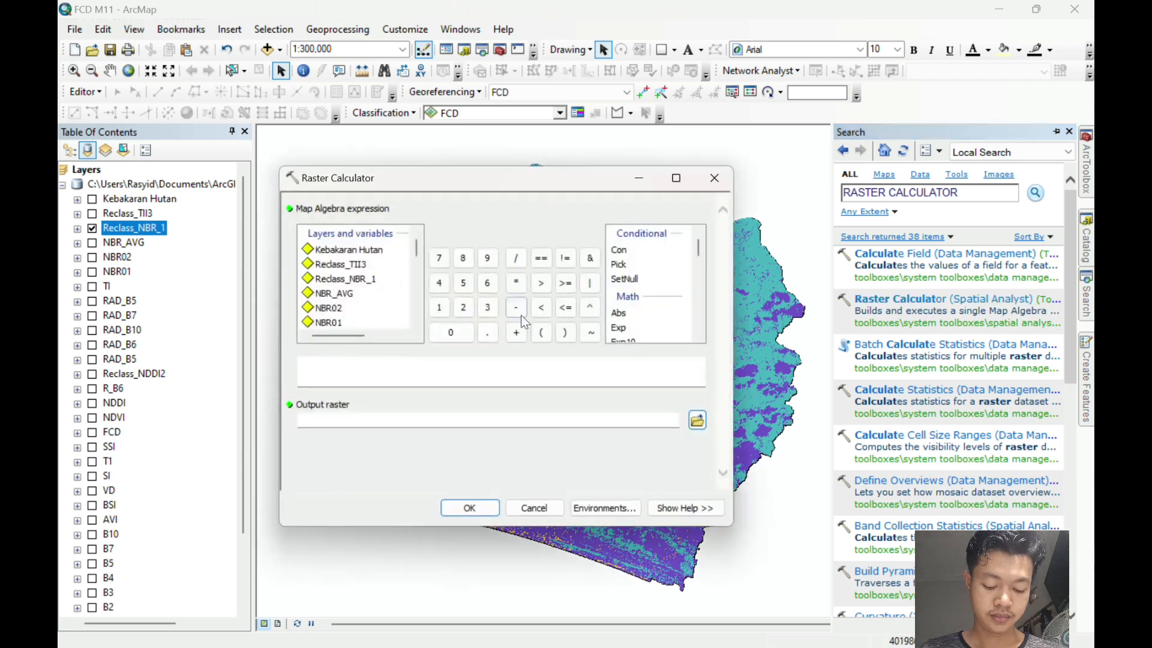
Build the map algebra expression "Reclass_NBR_1" + "Reclass_TII3" from the layer list.
double_click(355, 279)
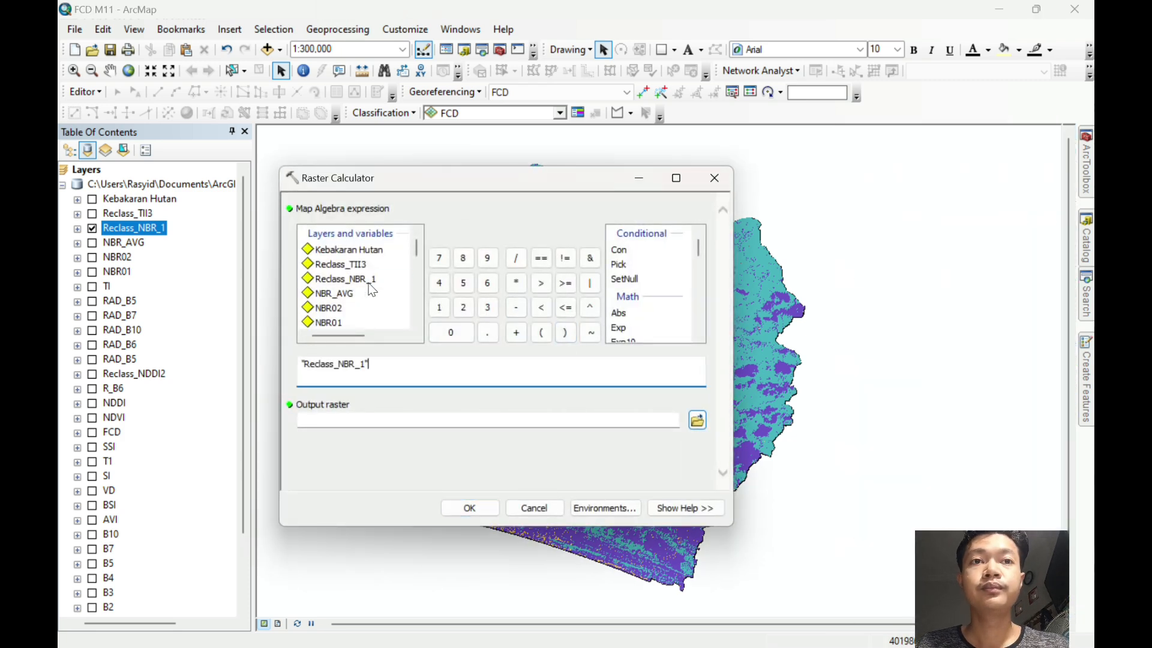
click(520, 331)
double_click(354, 264)
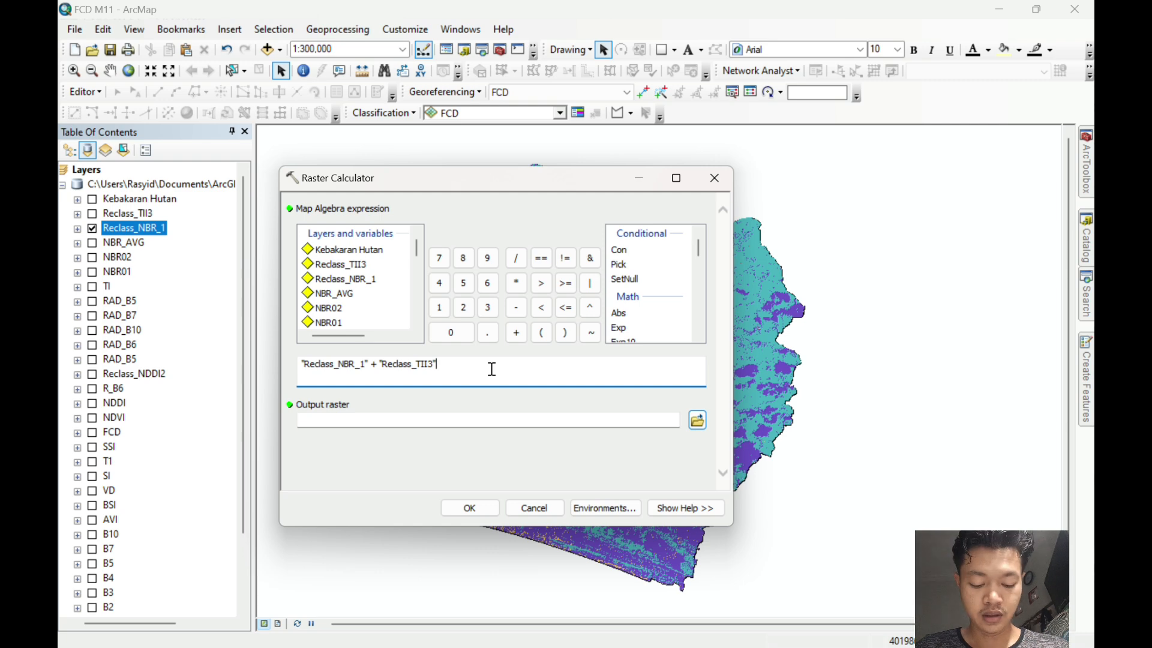
Set the output raster name to KEBAKARAN HUTAN in default.gdb and dismiss Raster Calculator without running the expression.
click(547, 415)
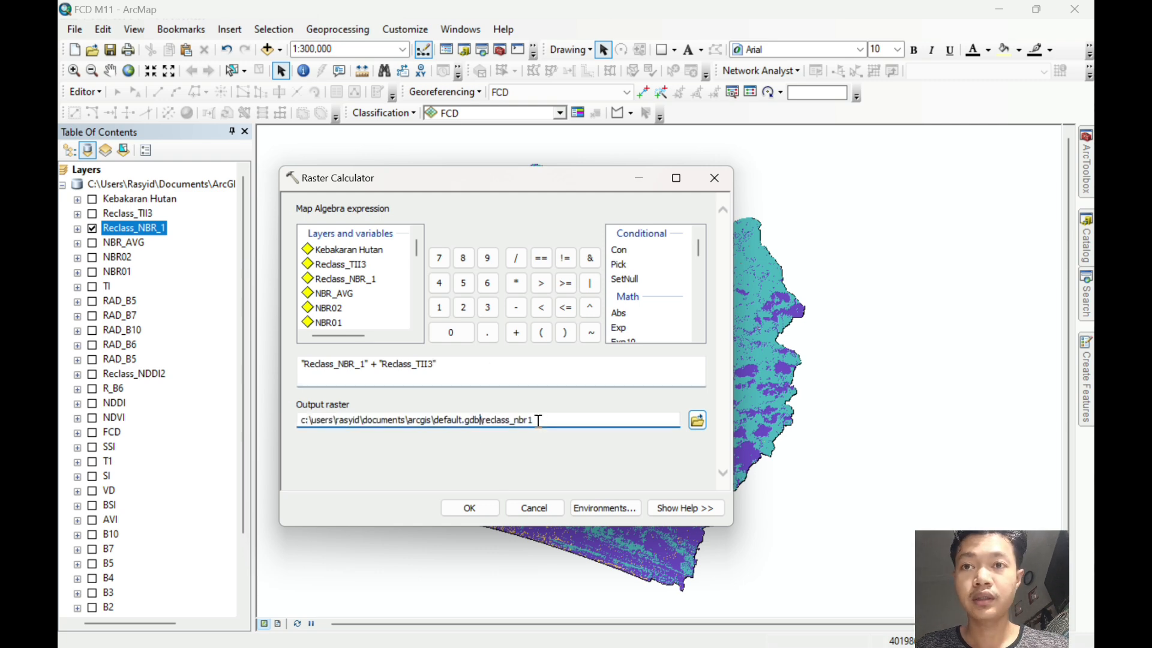
click(550, 418)
key(BackSpace)
key(BackSpace)
key(BackSpace)
key(BackSpace)
key(BackSpace)
key(BackSpace)
key(BackSpace)
key(BackSpace)
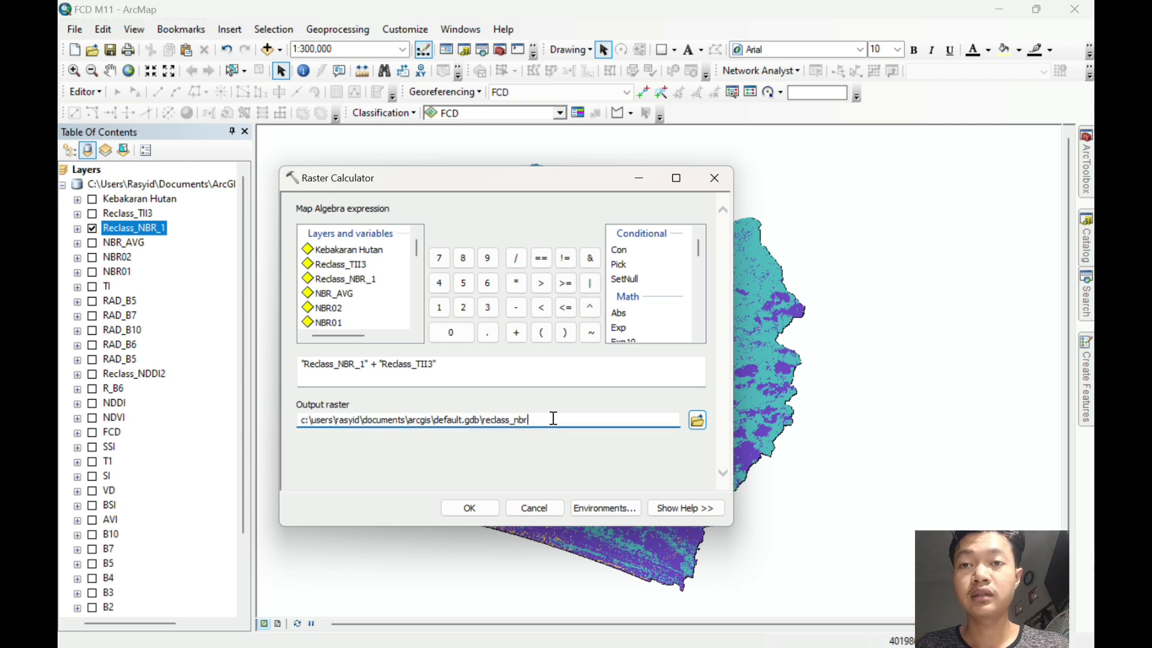
key(BackSpace)
key(BackSpace)
key(BackSpace)
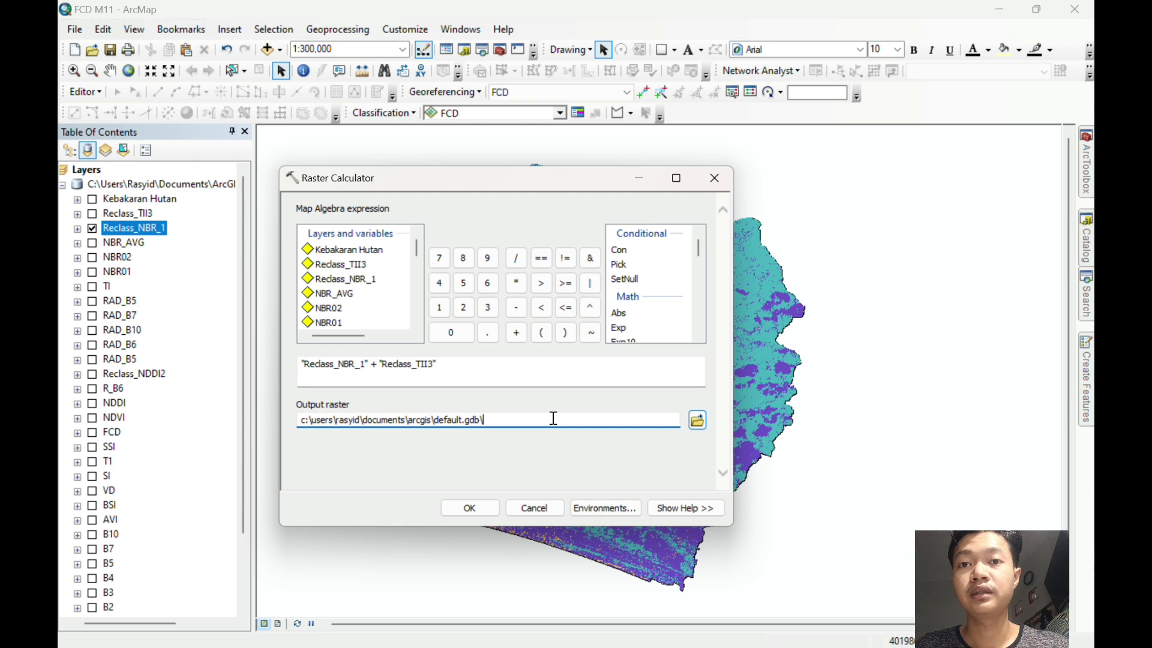
text(KEBAKARAN)
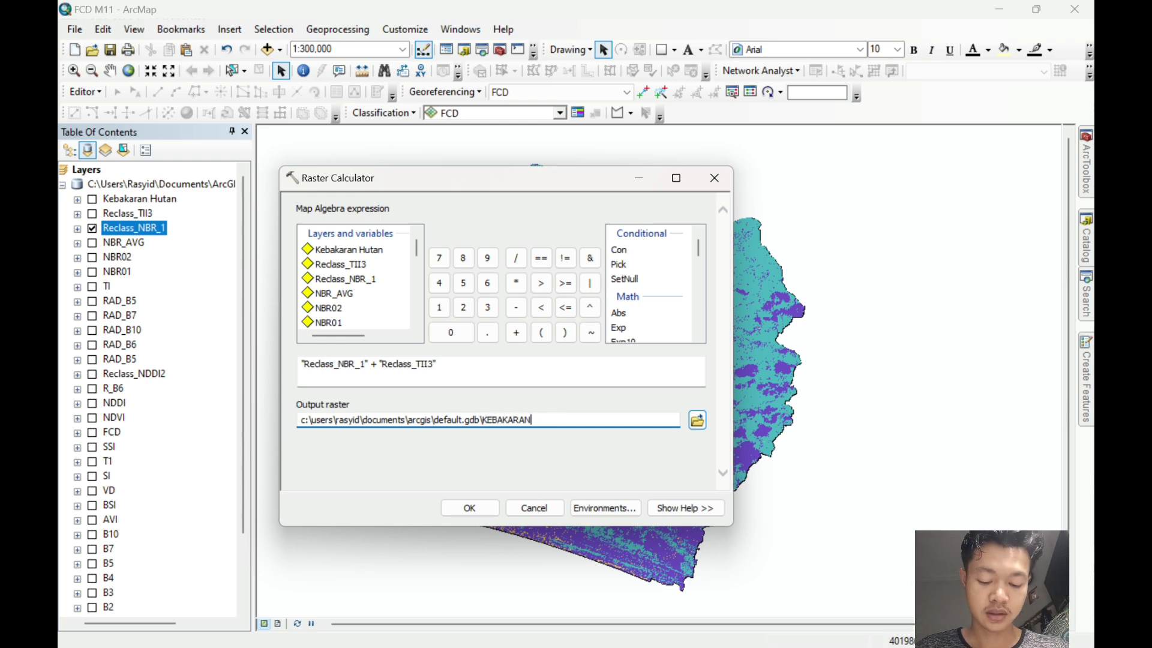
text( HUTAN)
key(Caps_Lock)
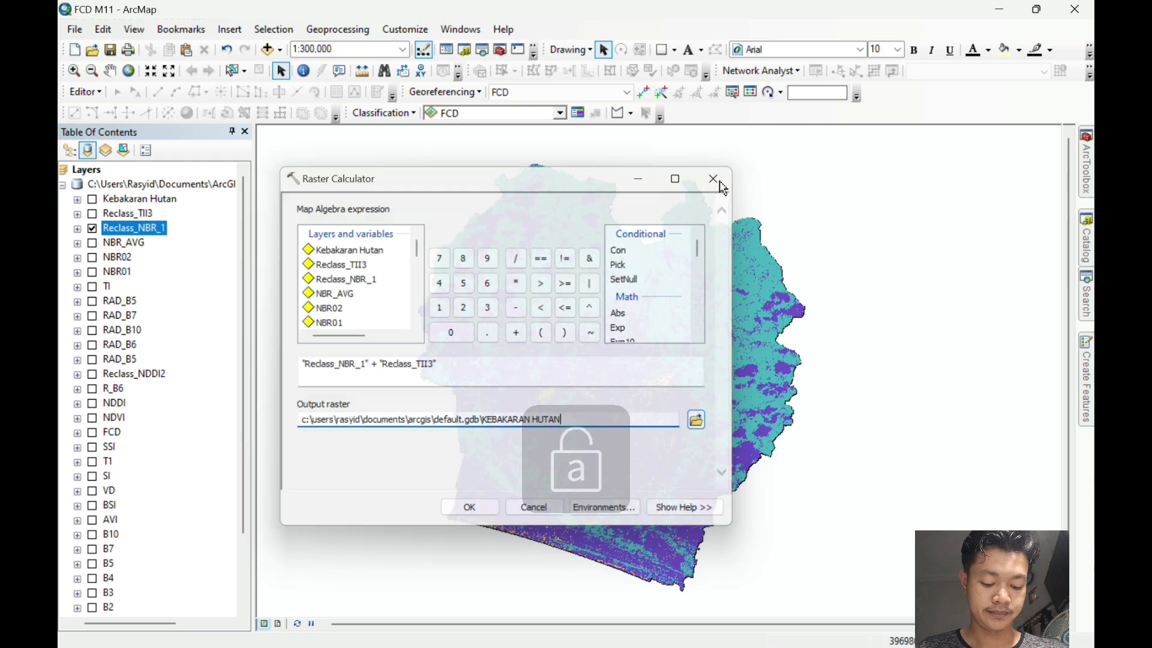
Show the Kebakaran Hutan layer on the map.
click(91, 200)
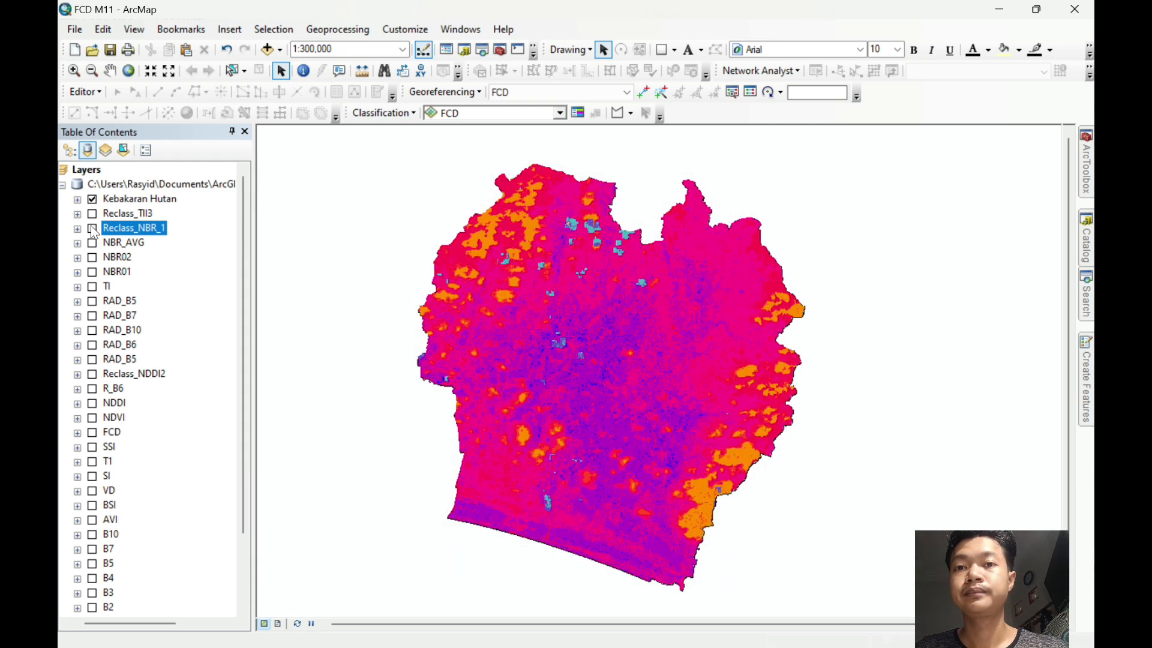